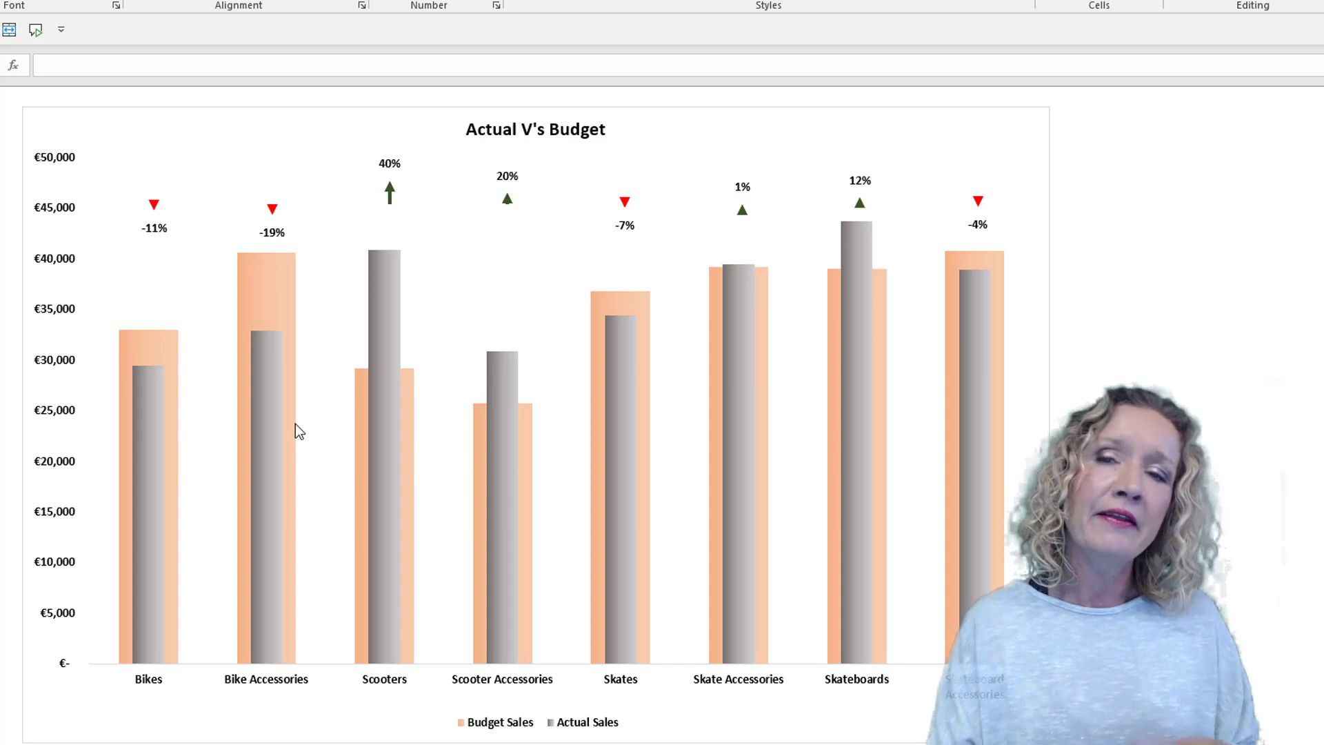
- Insert a 2-D clustered column chart from the sales data on Sheet2 and enlarge it up to row 1 and across to column U
{"action": "mouse_move", "coordinate": [296, 429]}
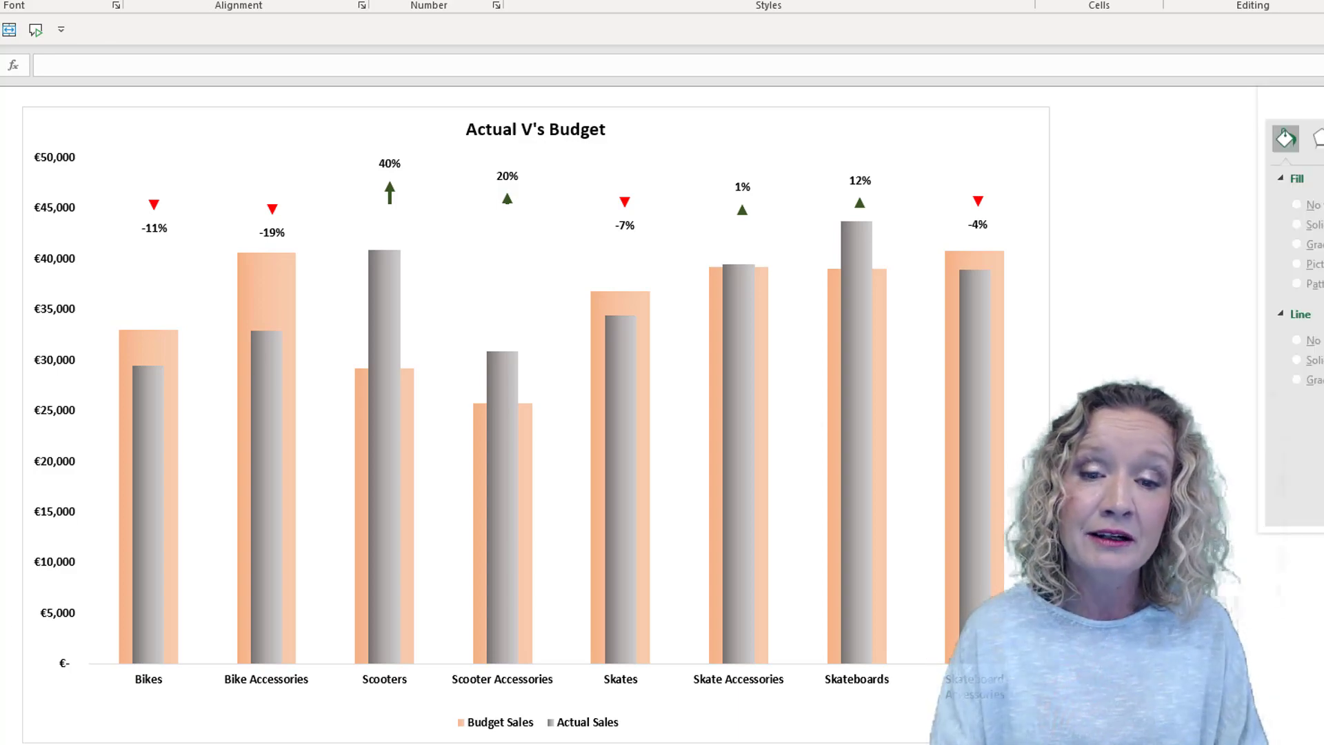
{"action": "left_click", "coordinate": [94, 727]}
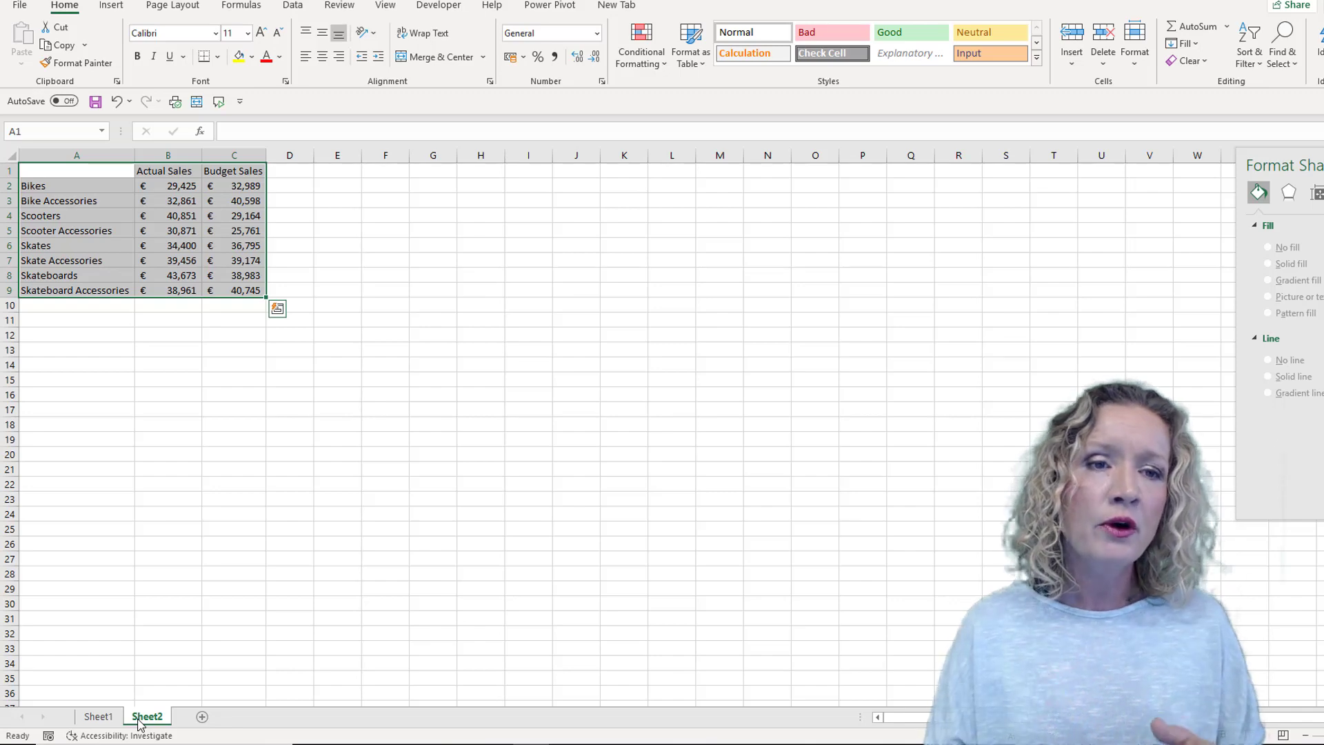
{"action": "left_click", "coordinate": [111, 5]}
{"action": "left_click", "coordinate": [670, 28]}
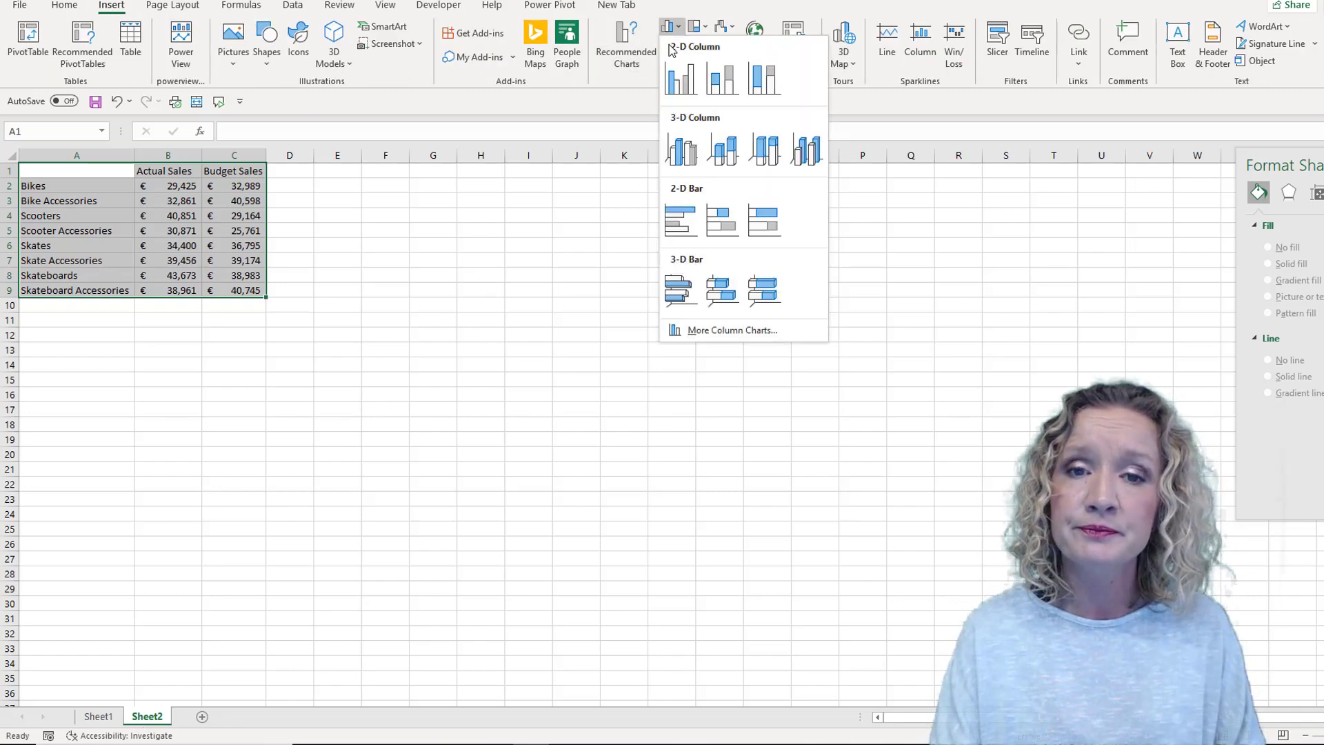
{"action": "left_click", "coordinate": [675, 90]}
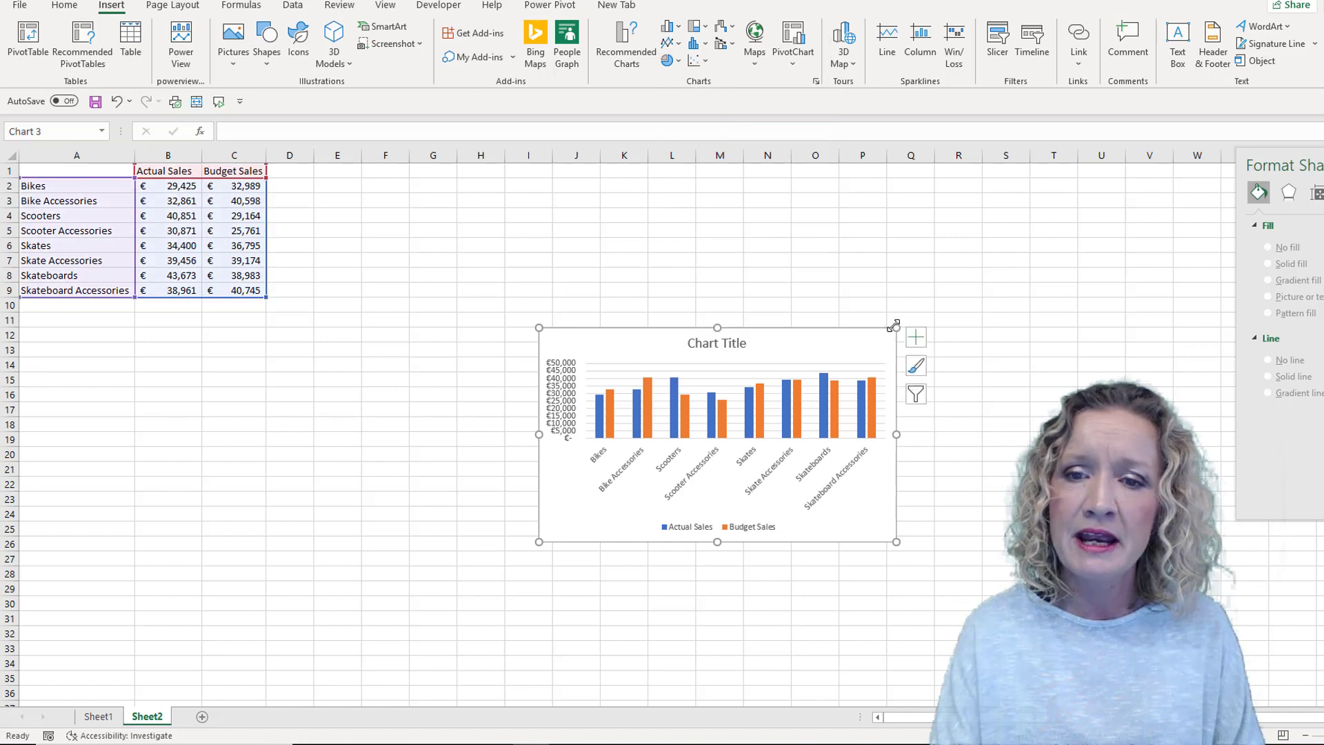
{"action": "left_click_drag", "start_coordinate": [928, 294], "coordinate": [1133, 170]}
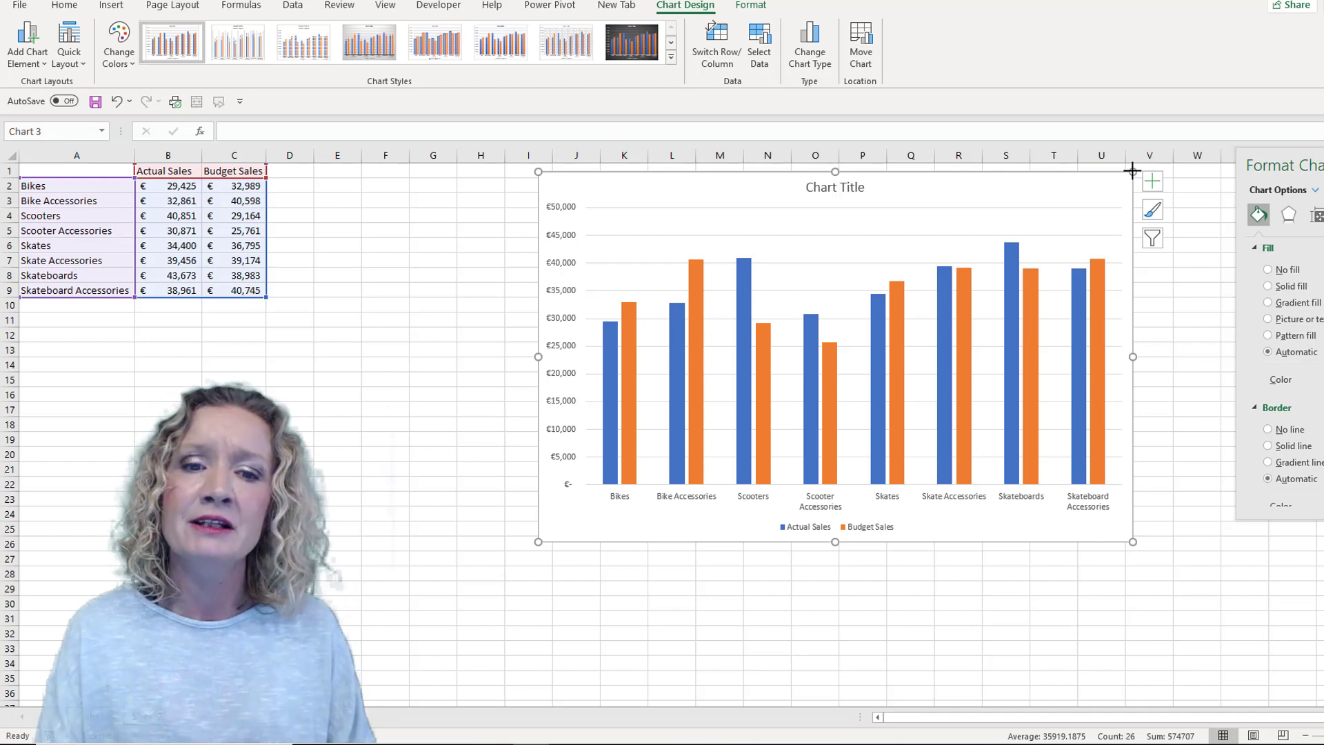
- Make the text of the chart's vertical axis, horizontal axis and legend bold and black
{"action": "left_click", "coordinate": [552, 235]}
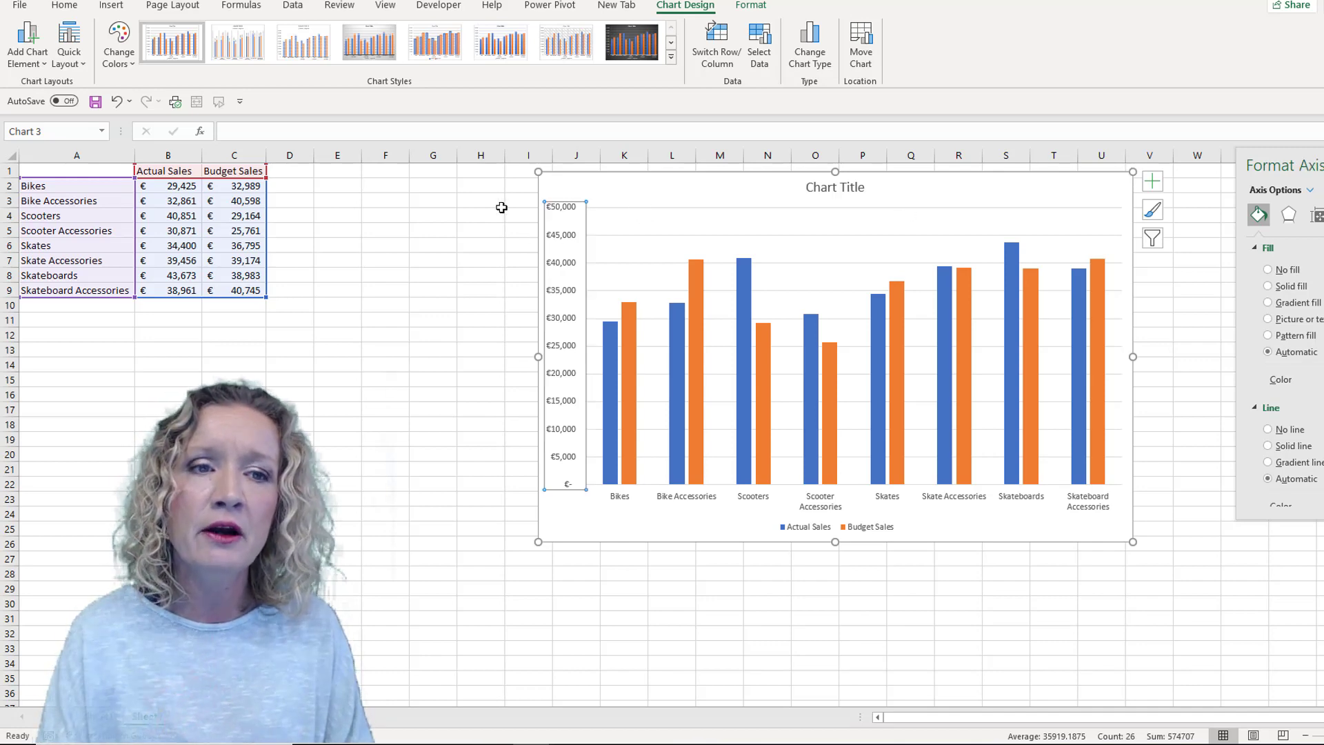
{"action": "left_click", "coordinate": [61, 7]}
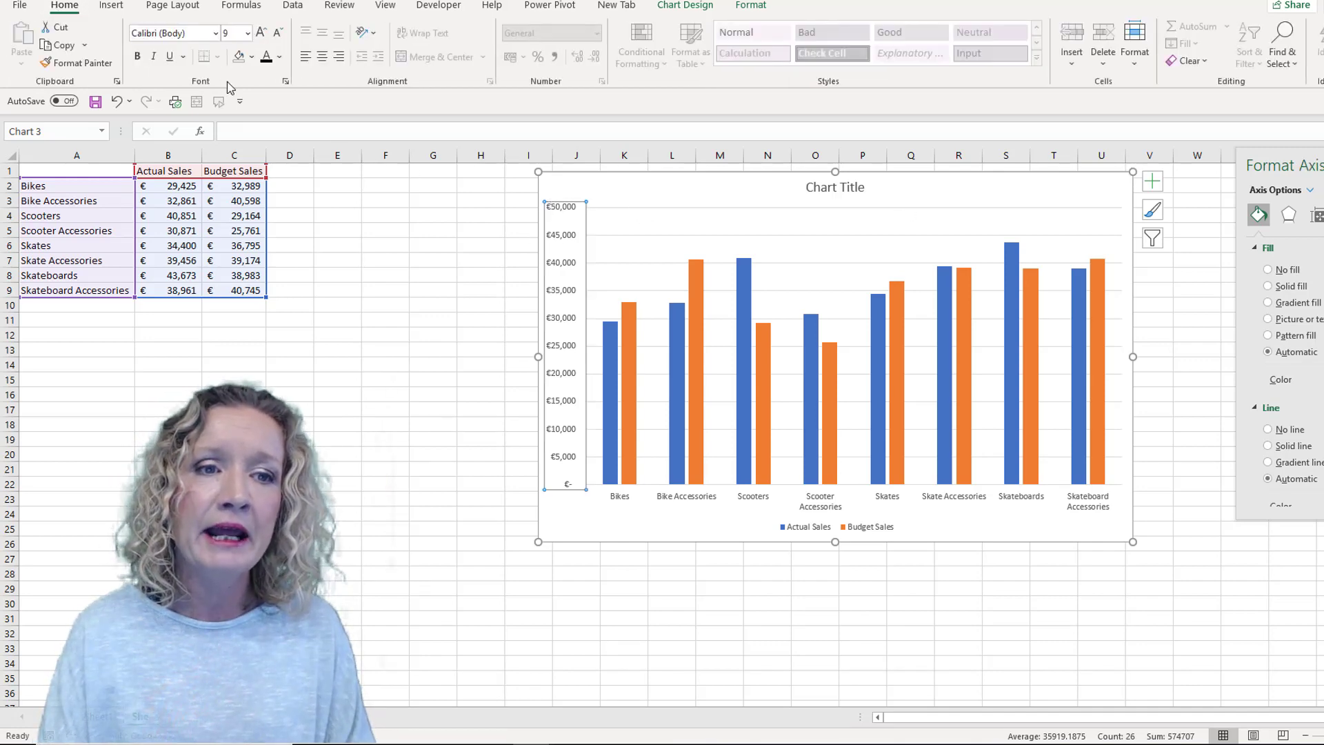
{"action": "left_click", "coordinate": [137, 56]}
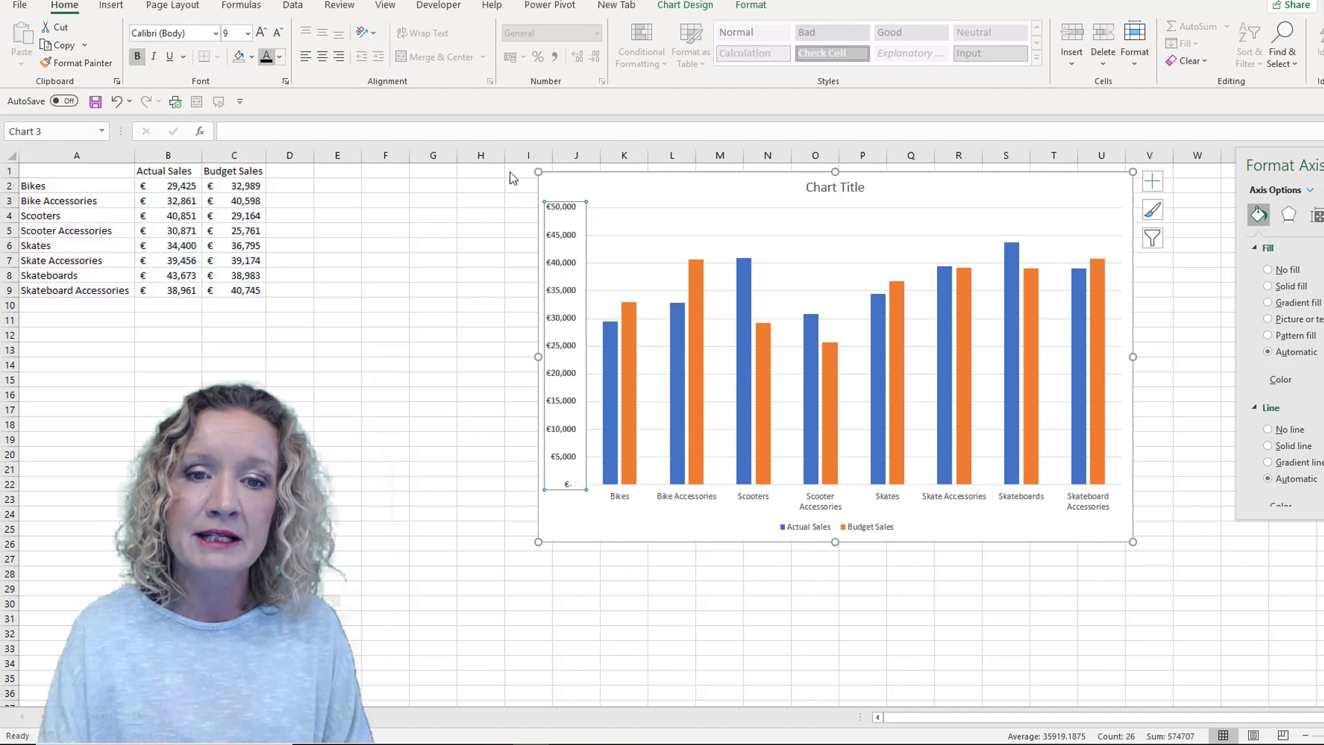
{"action": "left_click", "coordinate": [752, 501]}
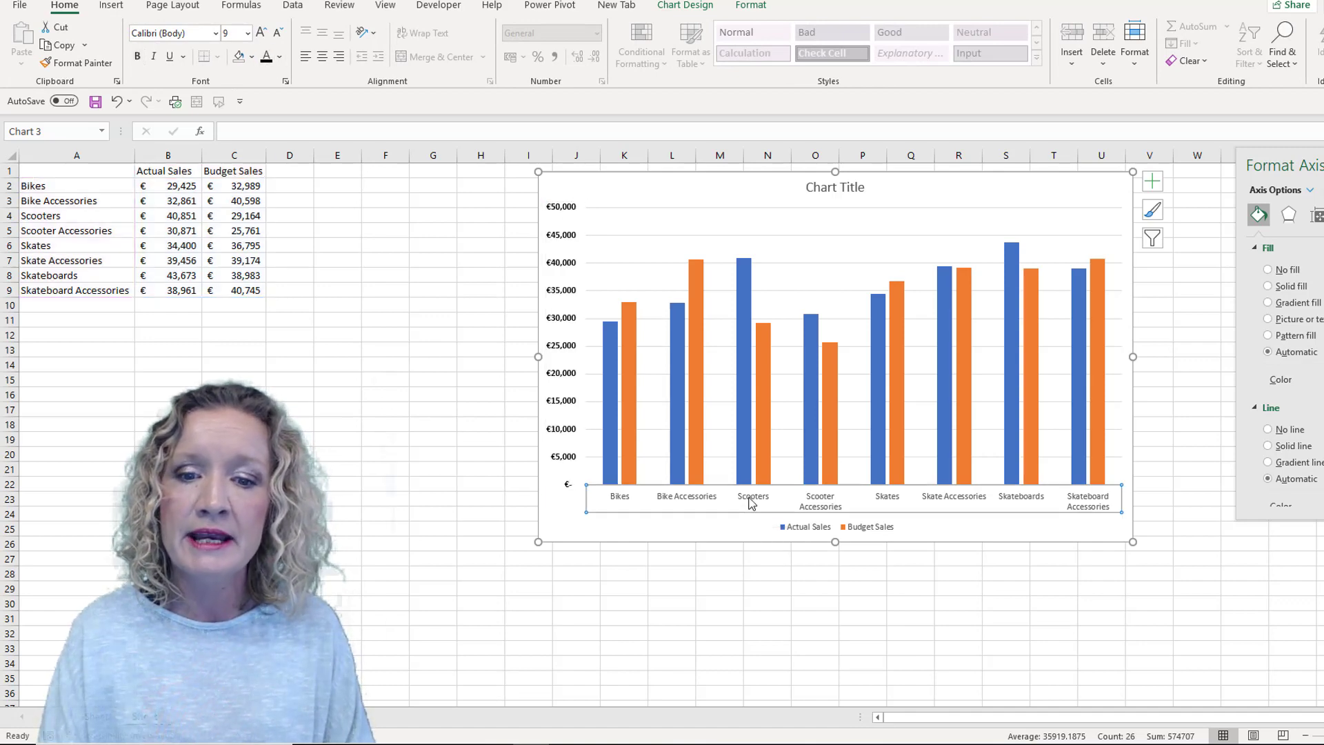
{"action": "left_click", "coordinate": [137, 56]}
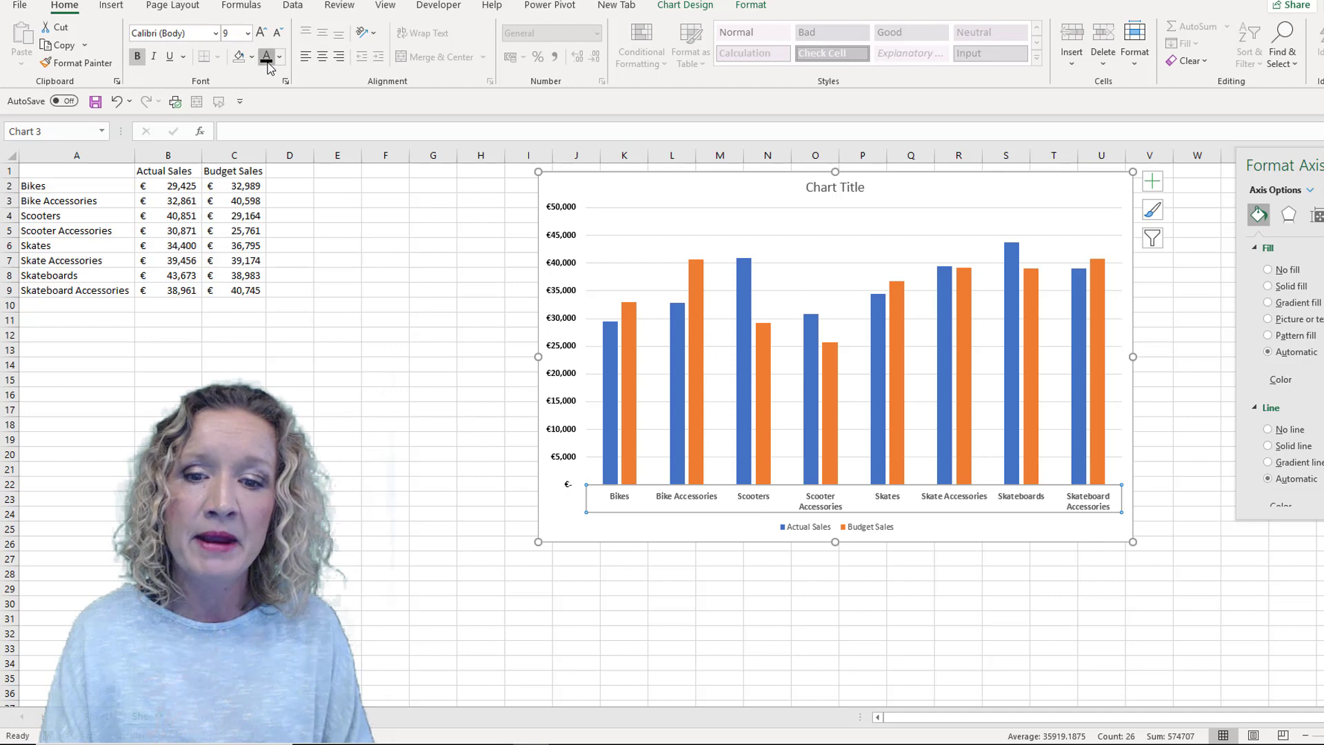
{"action": "left_click", "coordinate": [846, 533]}
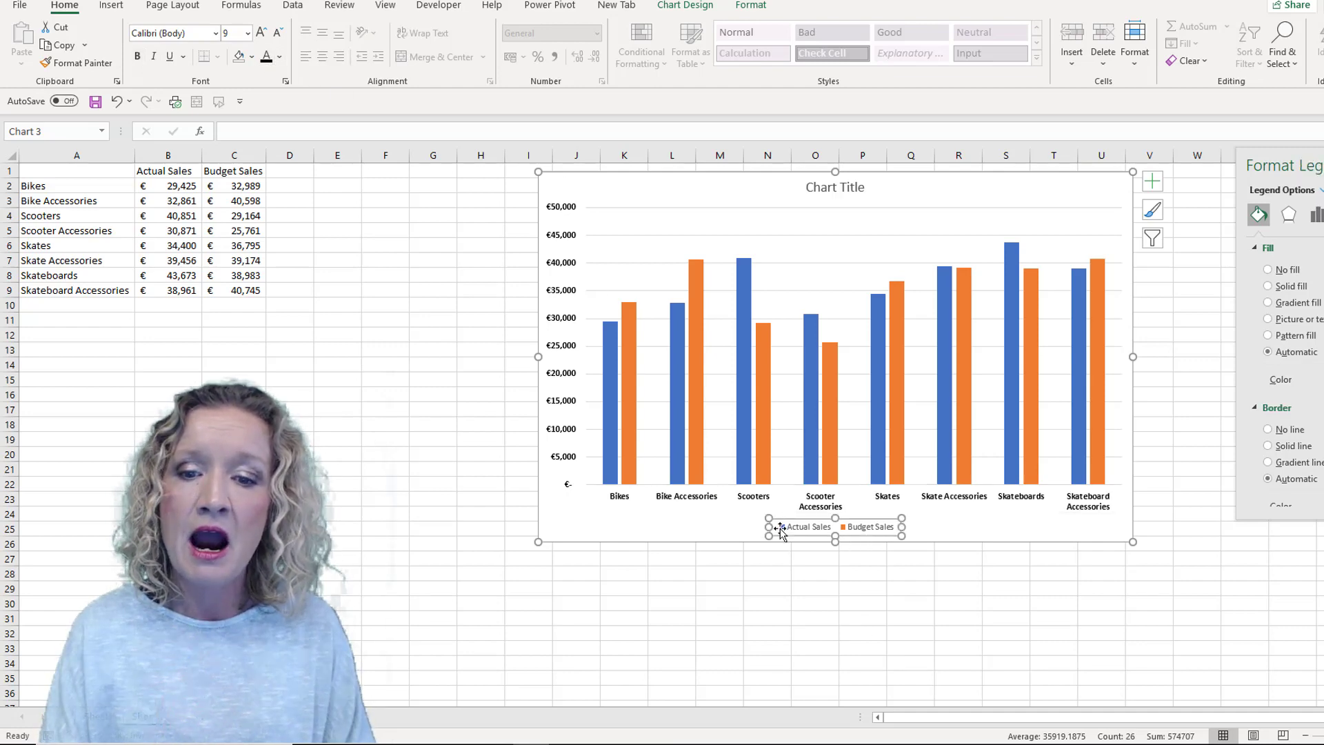
{"action": "left_click", "coordinate": [141, 56]}
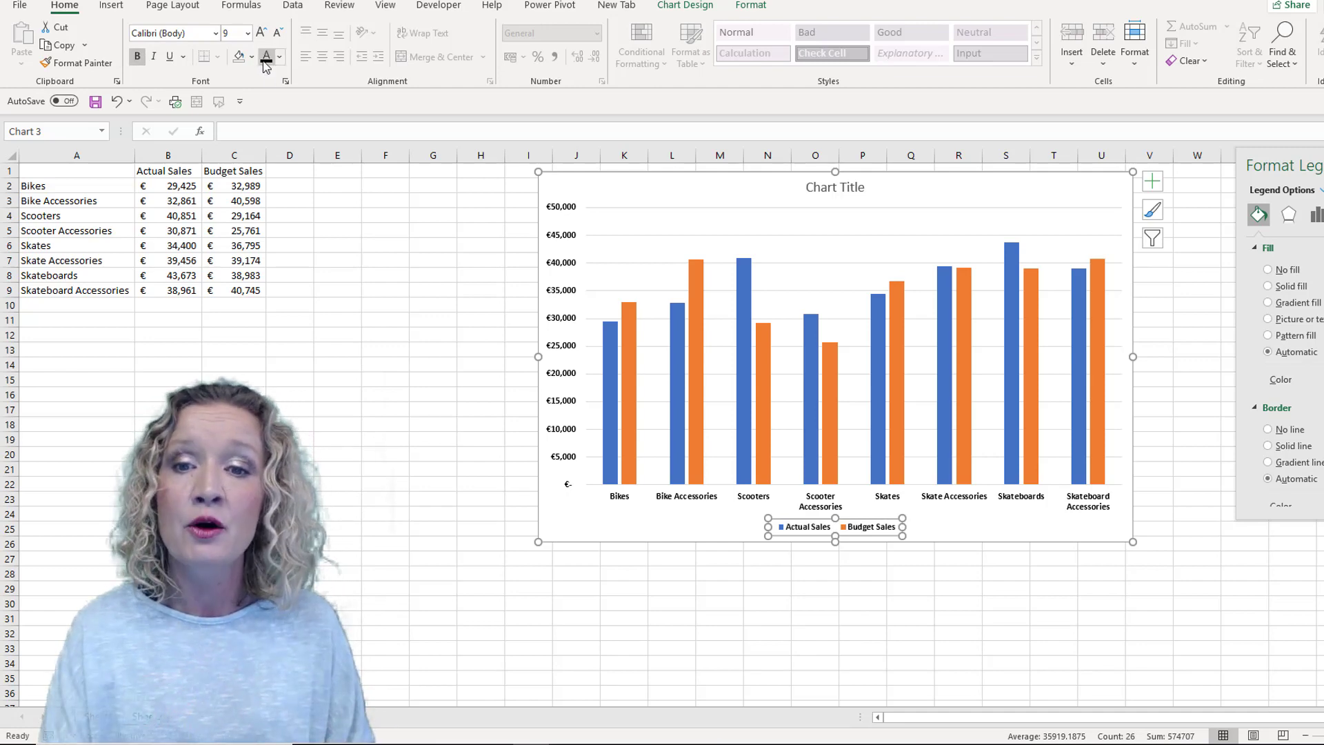
- Replace the placeholder chart title with "Actual V's Budget"
{"action": "left_click", "coordinate": [831, 188]}
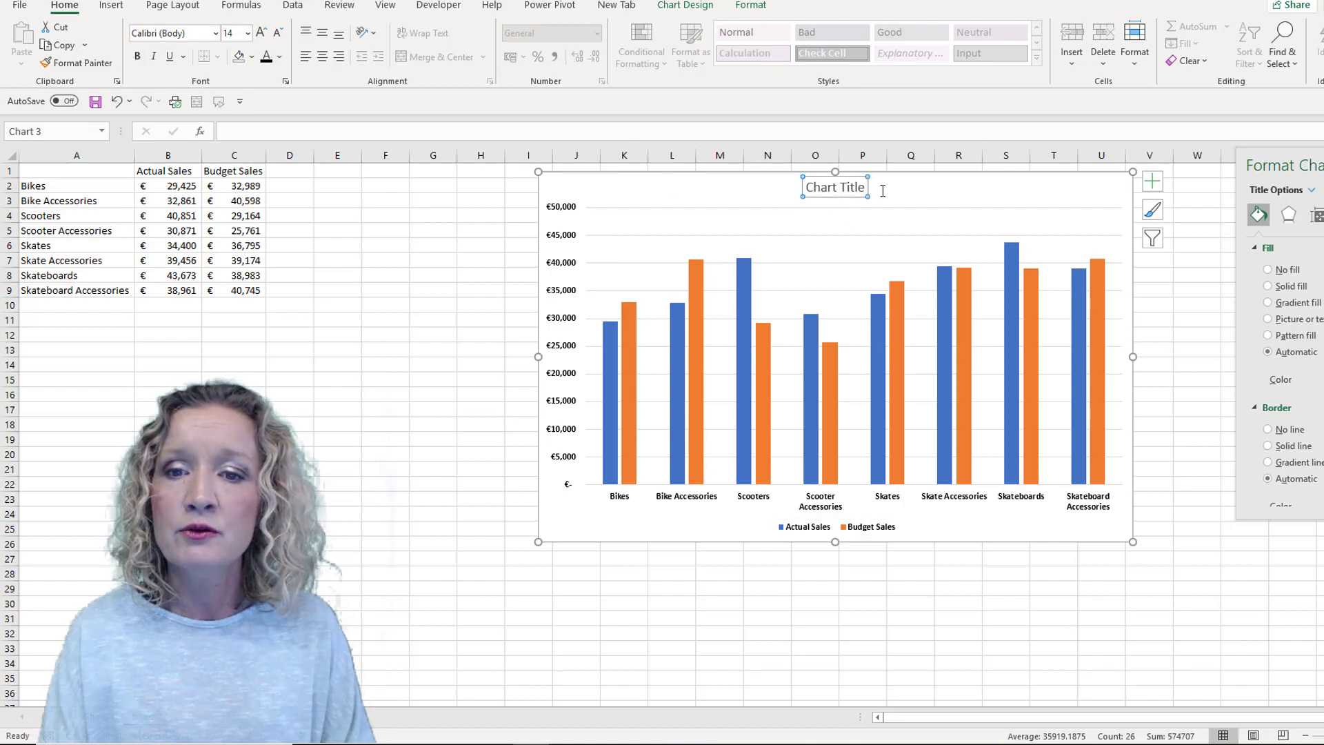
{"action": "left_click_drag", "start_coordinate": [867, 187], "coordinate": [804, 186]}
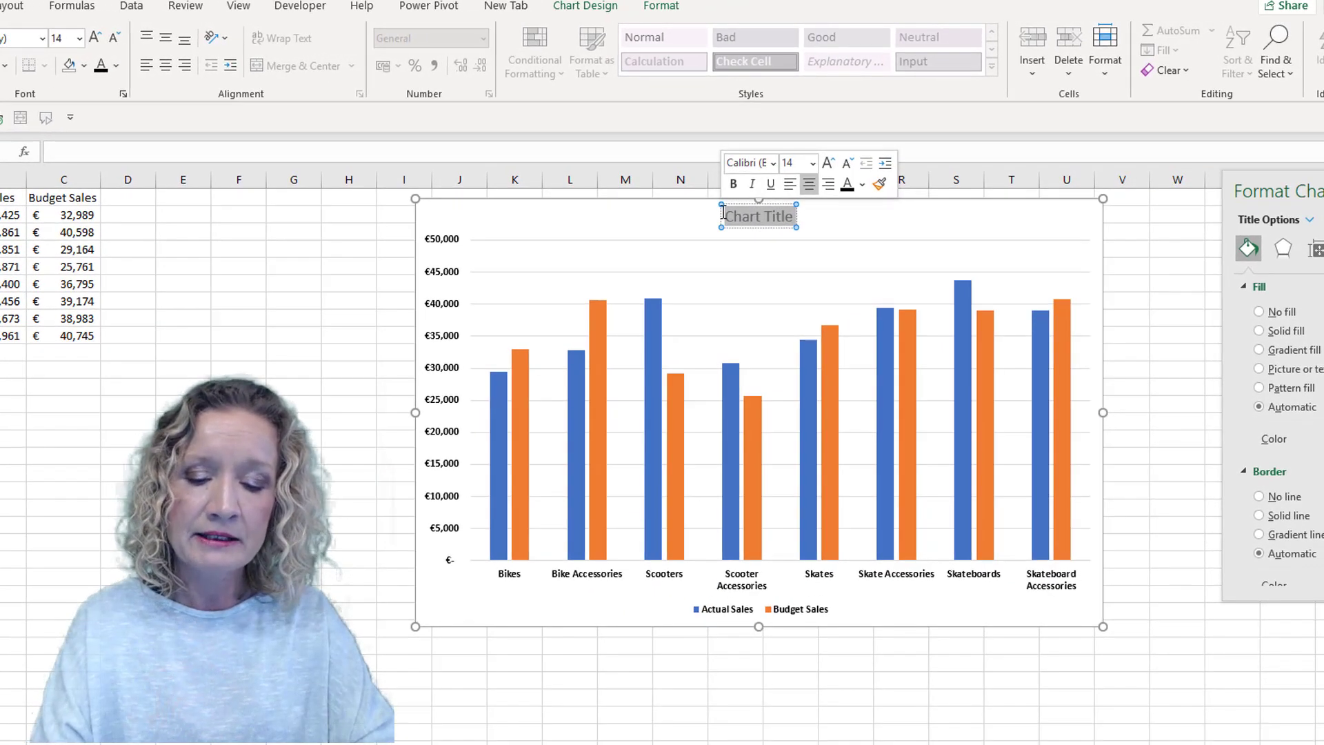
{"action": "type", "text": "Acta"}
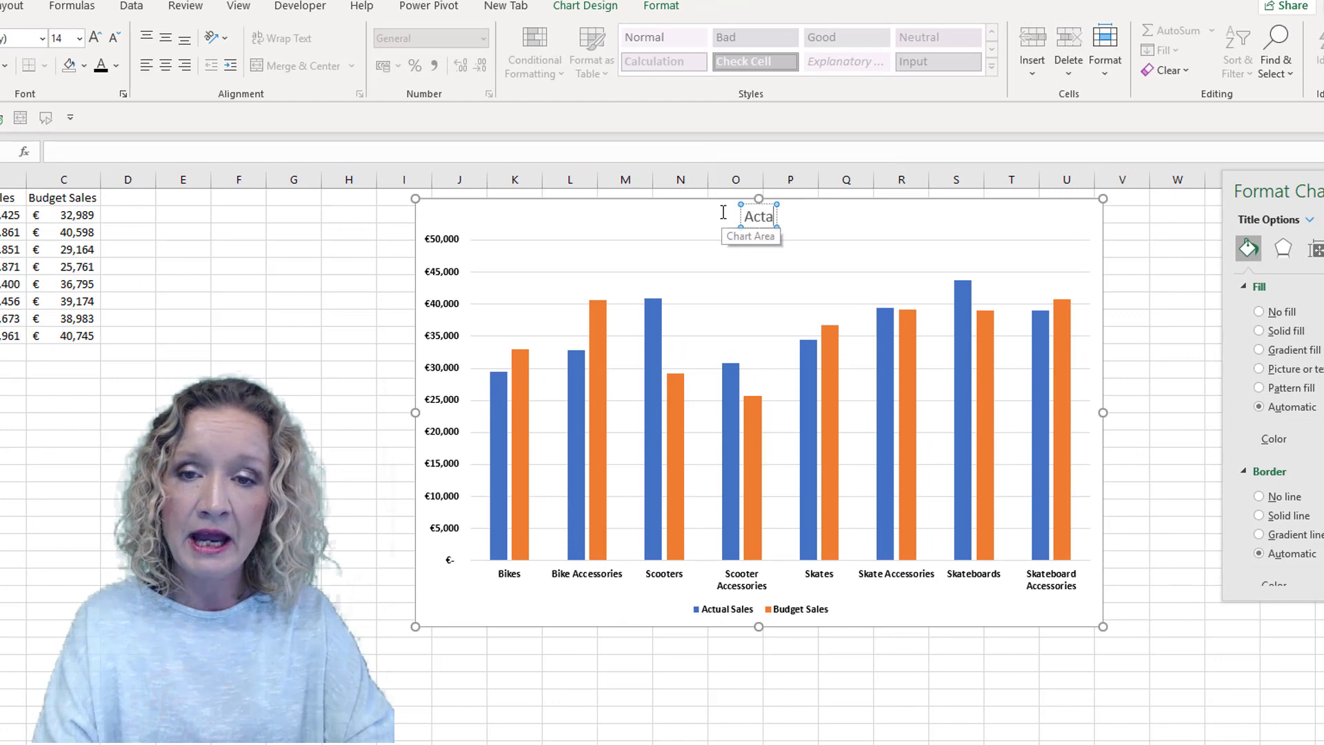
{"action": "key", "text": "BackSpace"}
{"action": "type", "text": "ual"}
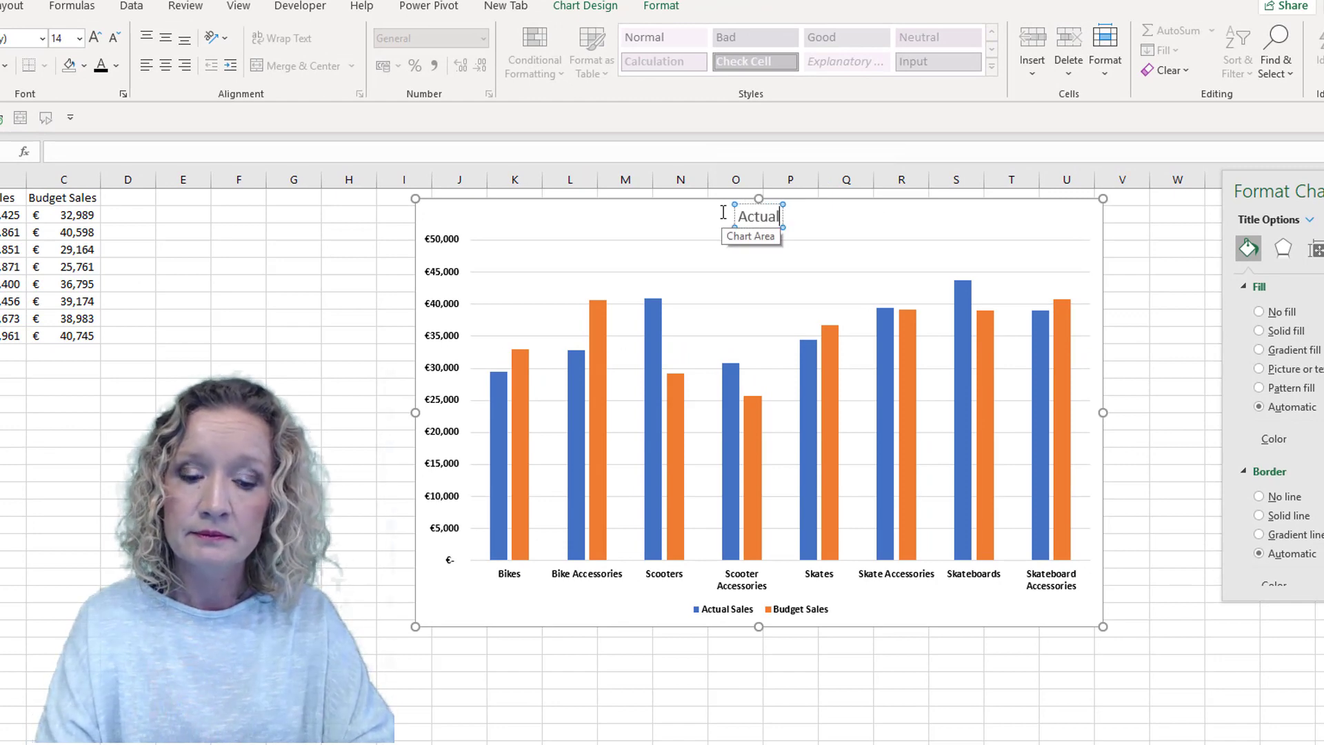
{"action": "type", "text": " V's Bu"}
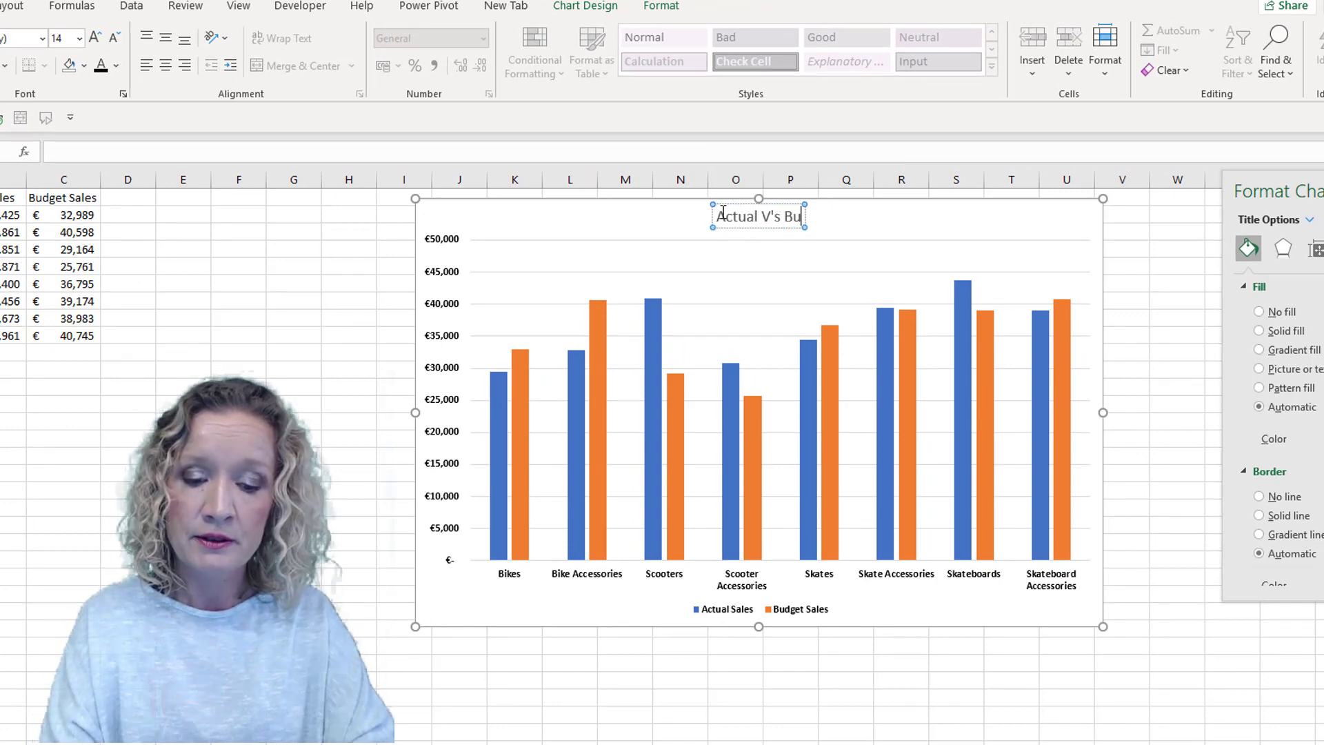
{"action": "type", "text": "dget"}
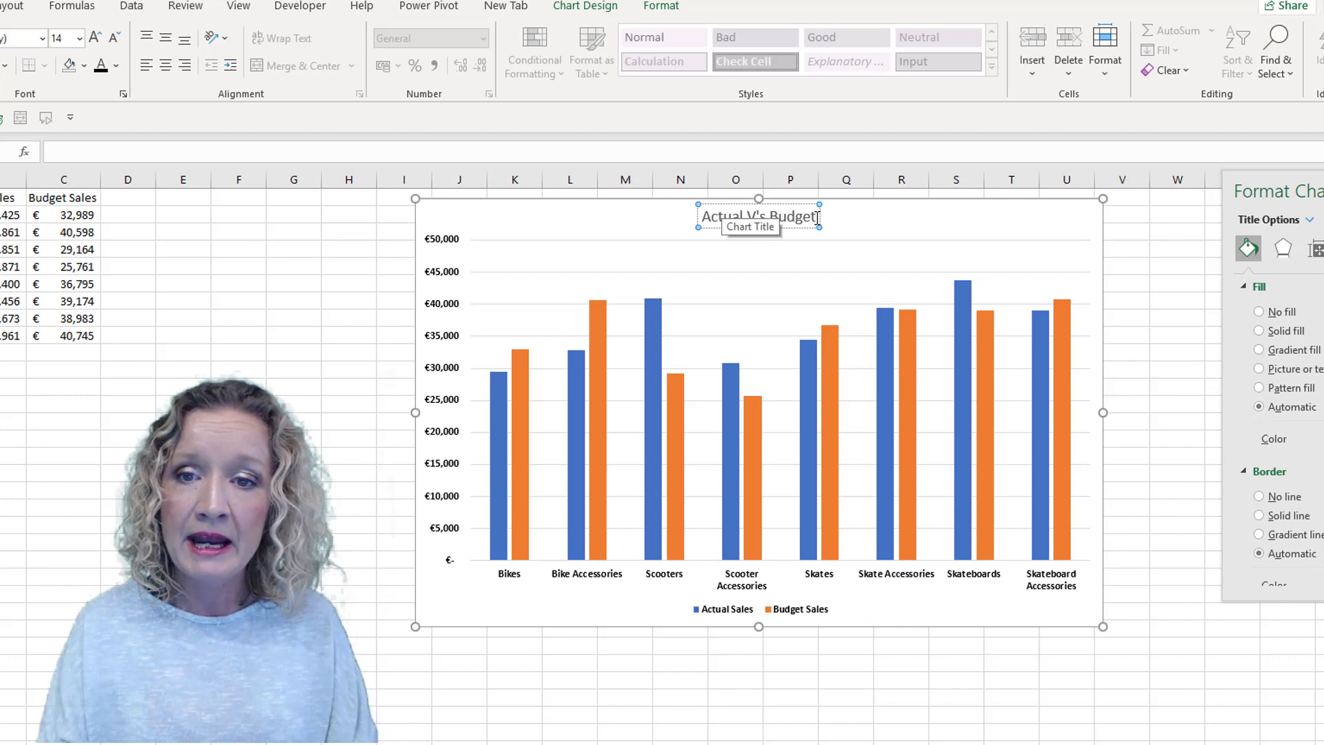
- Make the chart title text bold and black
{"action": "left_click_drag", "start_coordinate": [814, 217], "coordinate": [701, 217]}
{"action": "key", "text": "ctrl+b"}
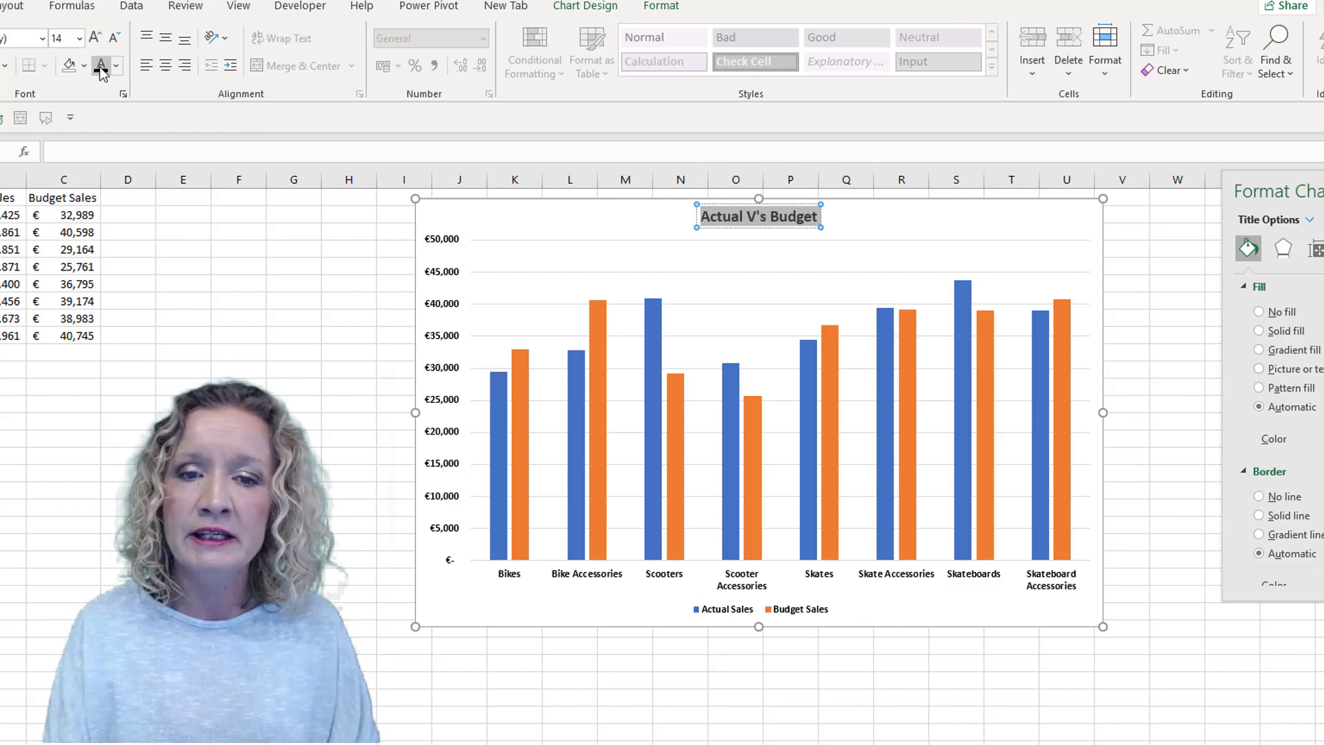
{"action": "left_click", "coordinate": [1100, 358]}
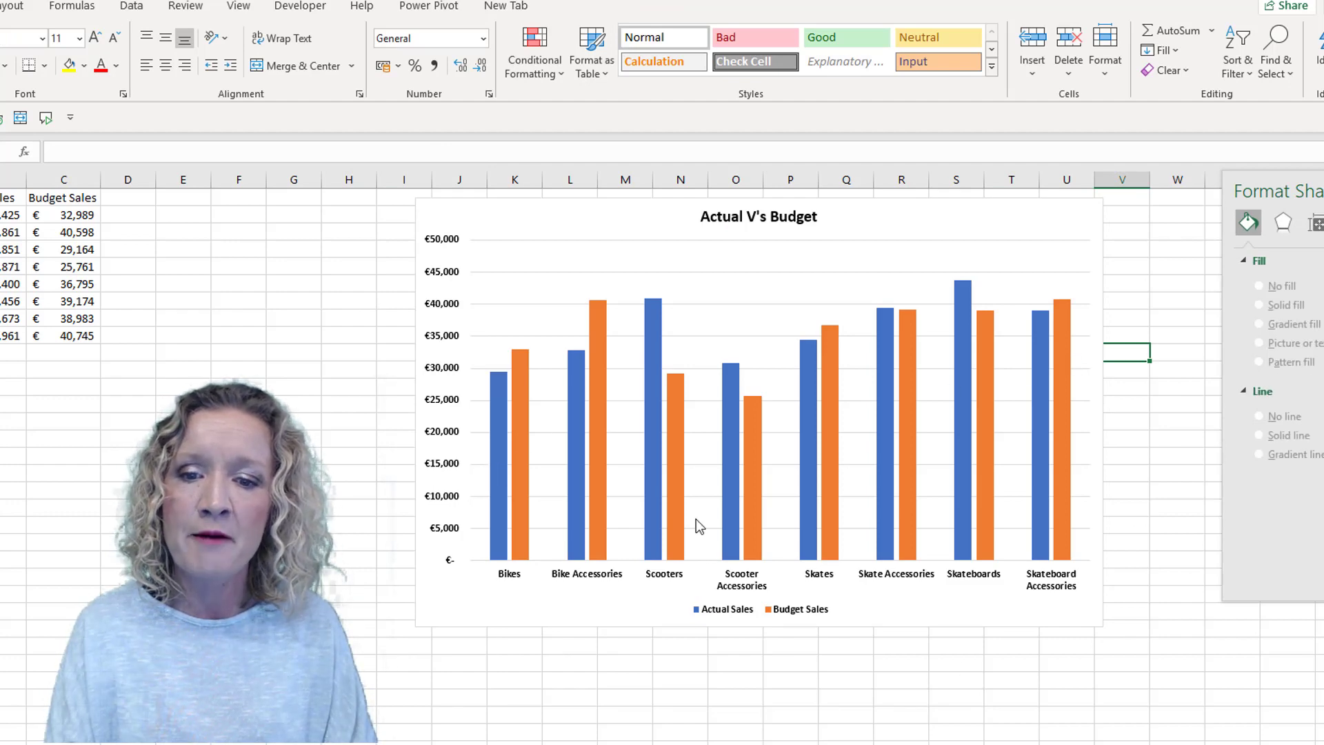
- Plot the Actual Sales series on the secondary axis and delete the secondary vertical axis from the chart
{"action": "mouse_move", "coordinate": [501, 495]}
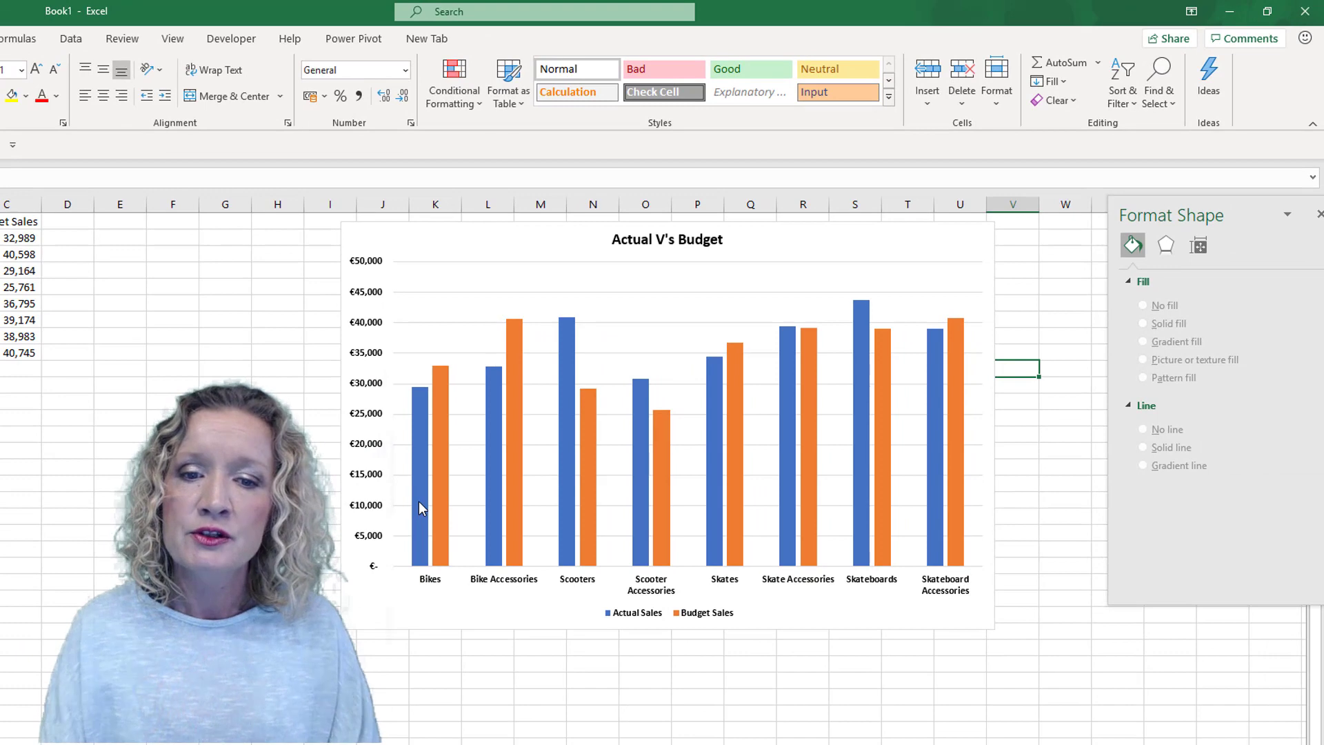
{"action": "left_click", "coordinate": [499, 492]}
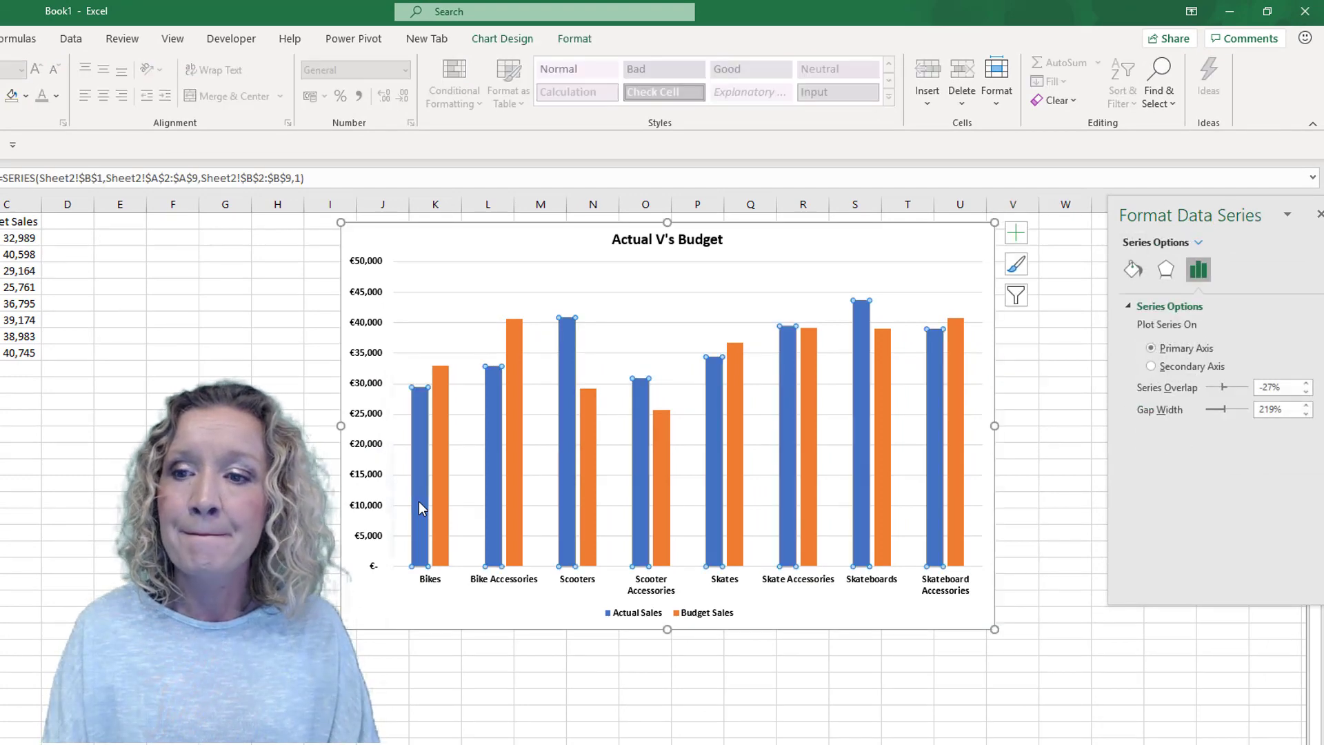
{"action": "left_click", "coordinate": [1151, 367]}
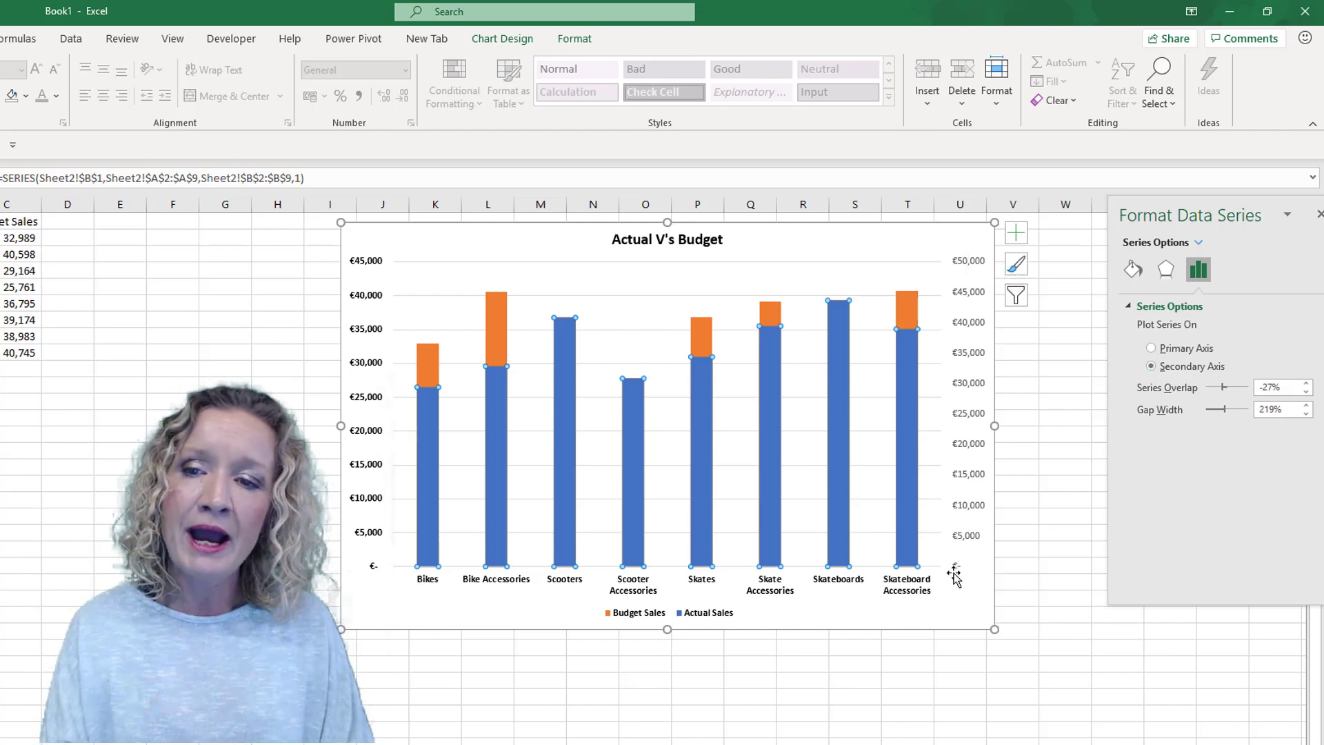
{"action": "left_click", "coordinate": [973, 262]}
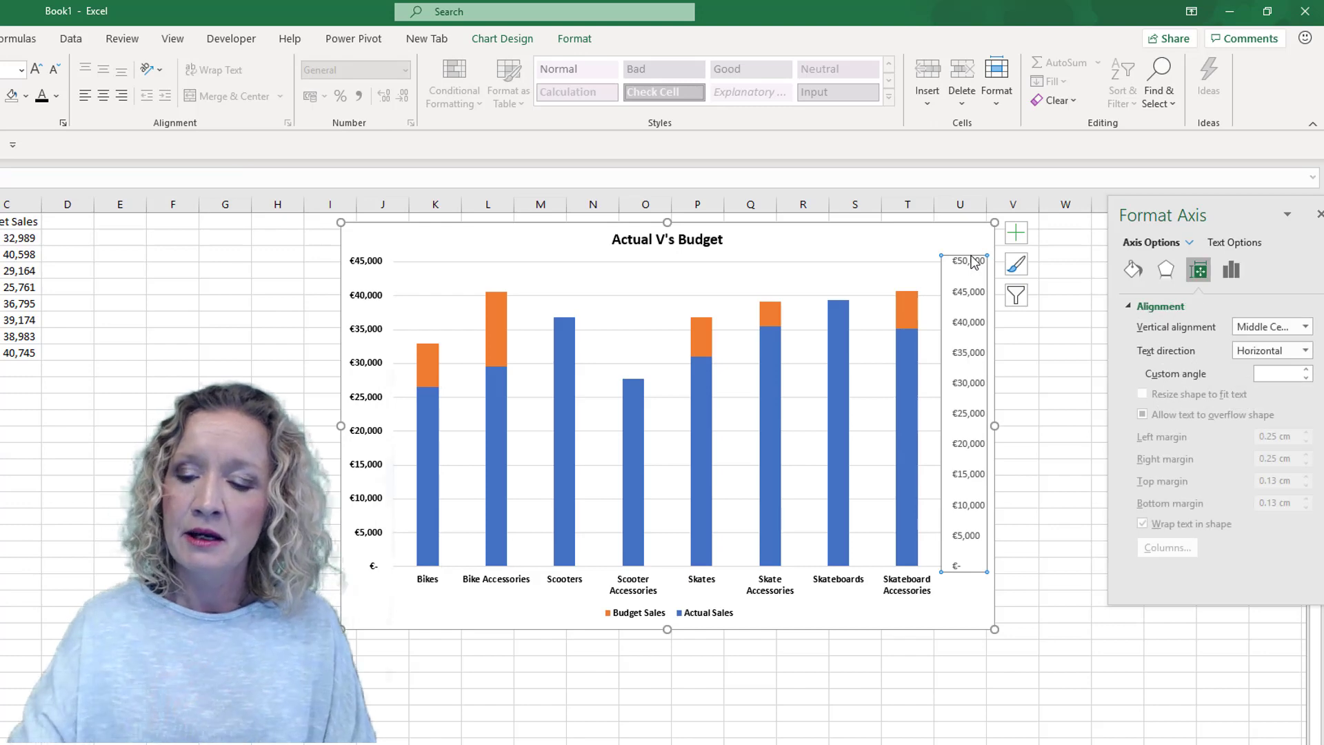
{"action": "key", "text": "Delete"}
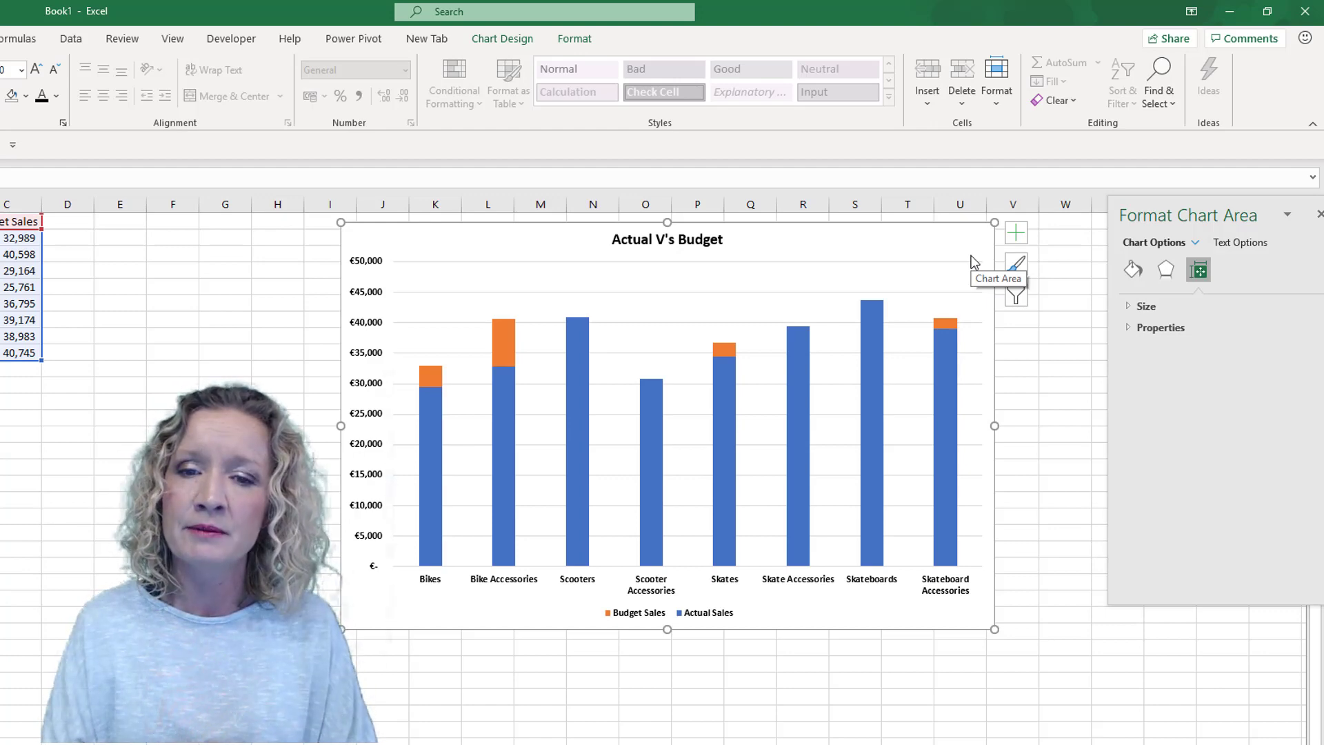
- Set the gap width of the Budget Sales series to 100%
{"action": "left_click", "coordinate": [510, 341]}
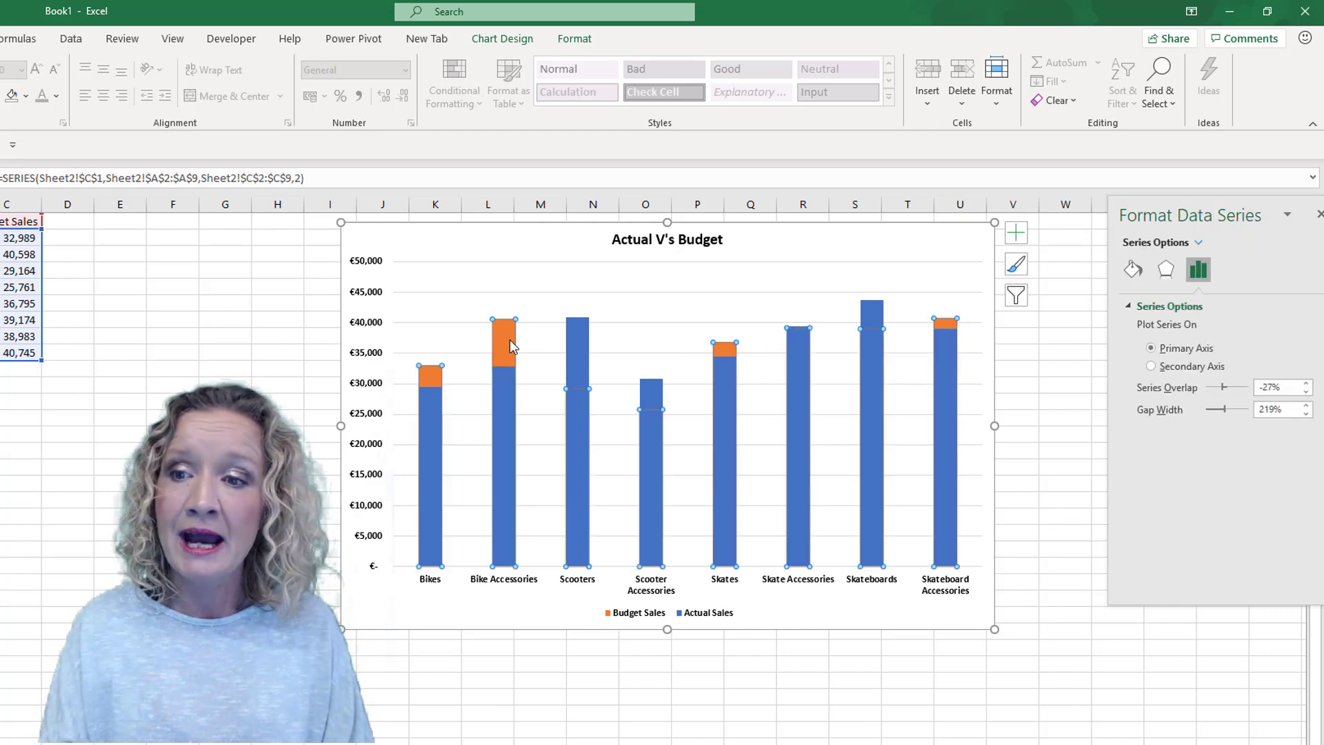
{"action": "left_click", "coordinate": [1257, 411]}
{"action": "type", "text": "100"}
{"action": "key", "text": "Delete"}
{"action": "key", "text": "Delete"}
{"action": "key", "text": "Delete"}
{"action": "key", "text": "Return"}
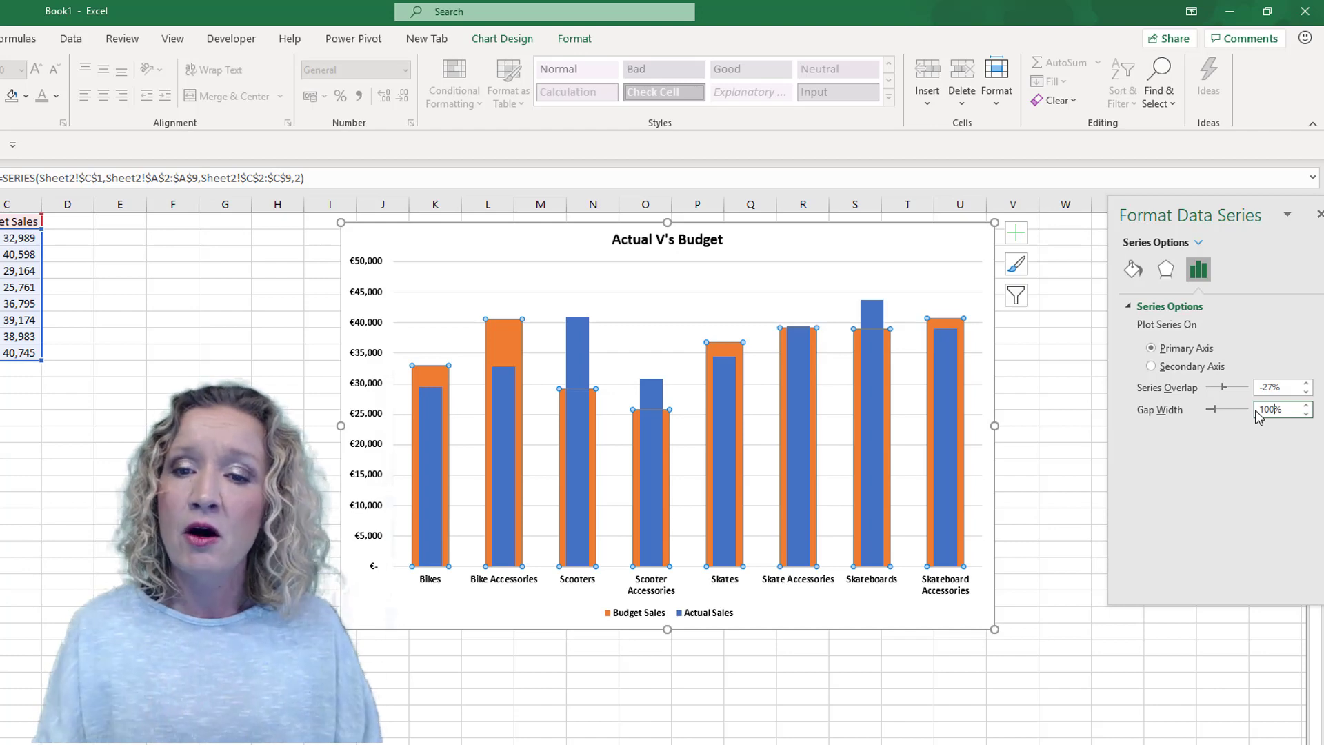
- Give the Budget Sales columns a gradient fill, with light orange at 40% brightness for the first stop and 60% brightness for the last
{"action": "left_click", "coordinate": [1133, 269]}
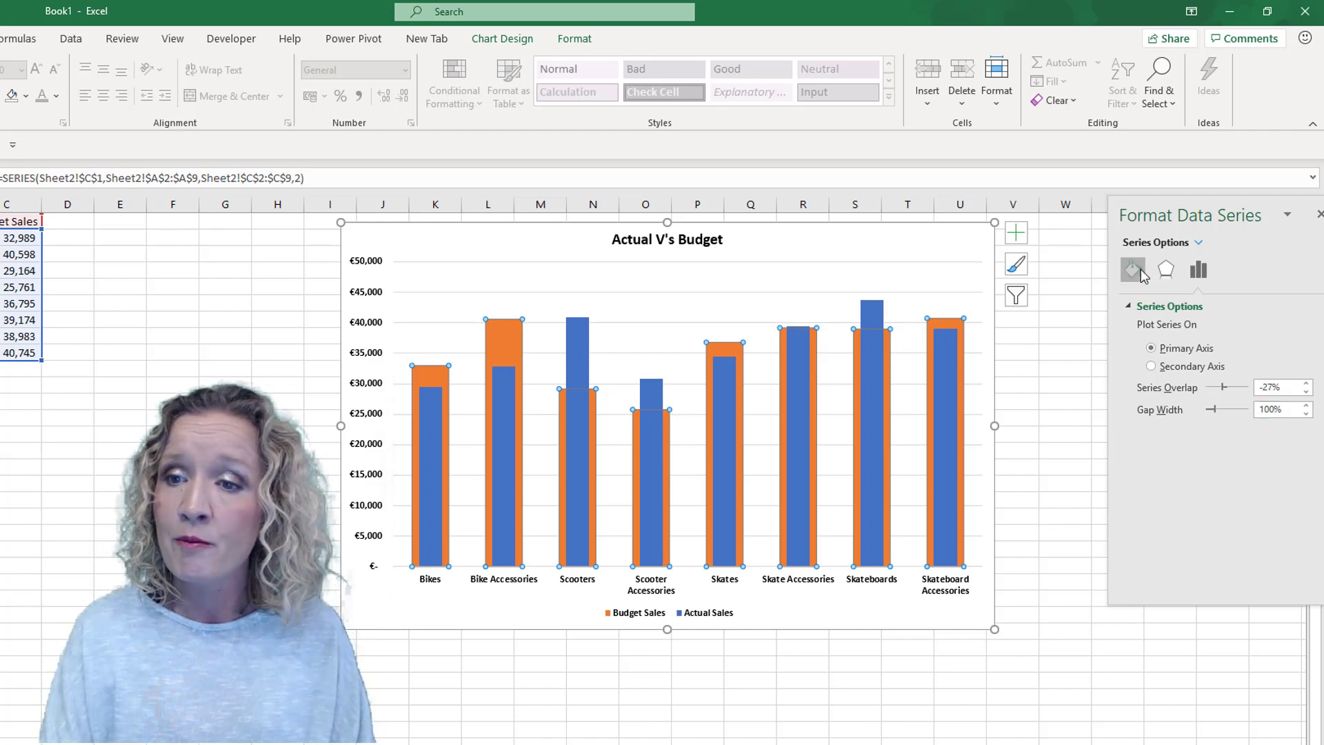
{"action": "left_click", "coordinate": [1144, 366]}
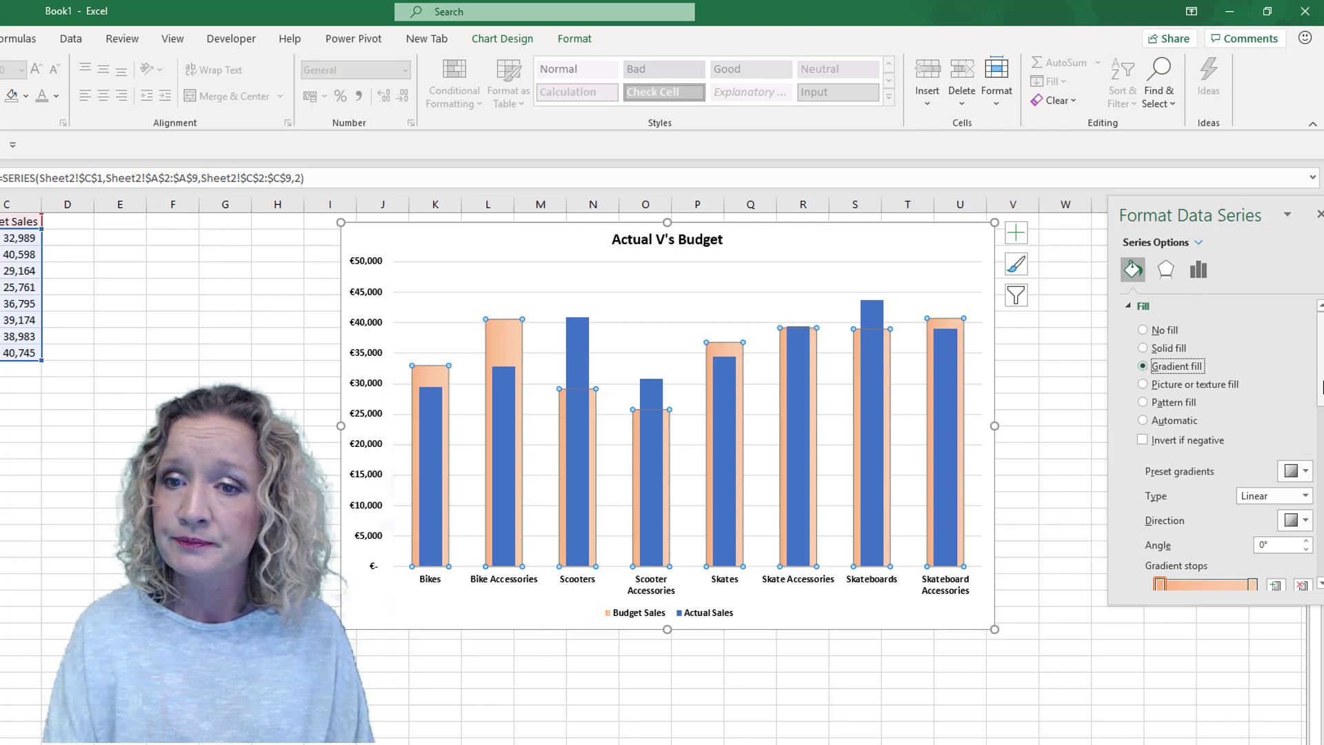
{"action": "scroll", "coordinate": [1322, 386], "scroll_direction": "down", "scroll_amount": 6}
{"action": "scroll", "coordinate": [1323, 386], "scroll_direction": "up", "scroll_amount": 1}
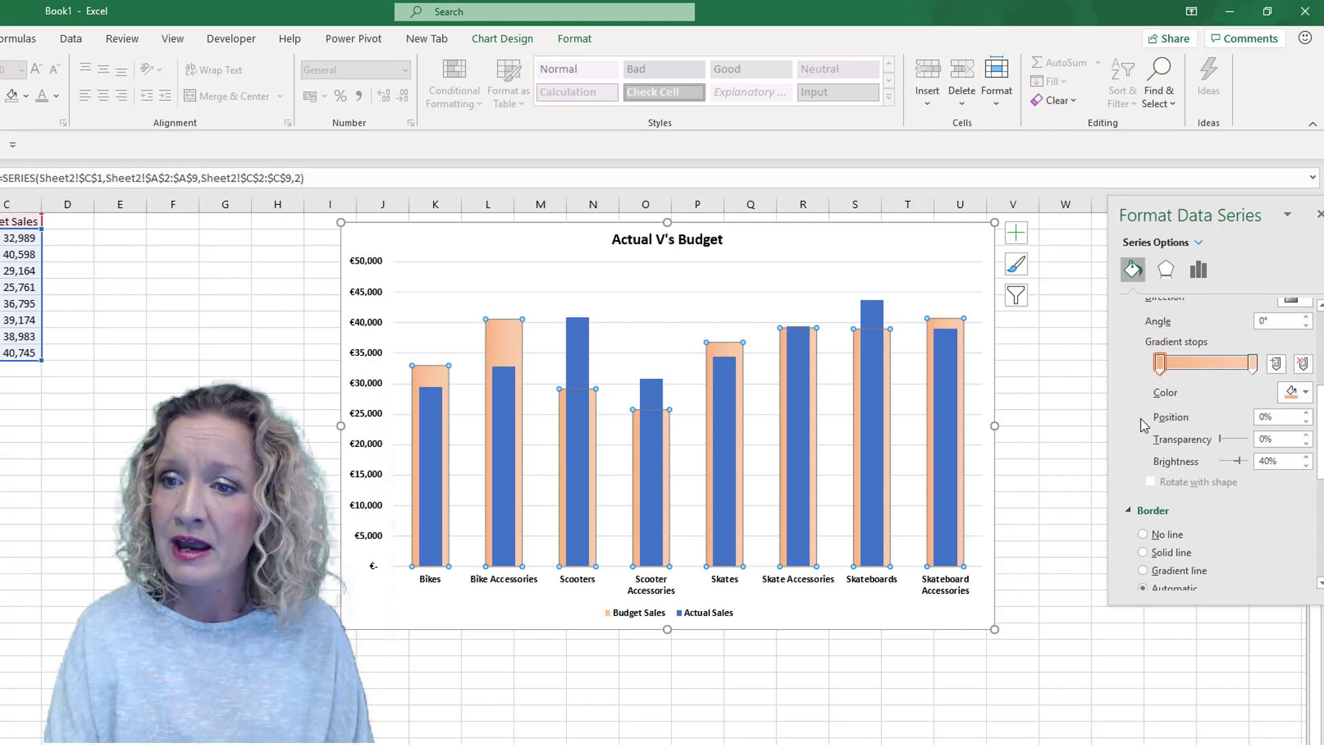
{"action": "left_click", "coordinate": [1159, 367]}
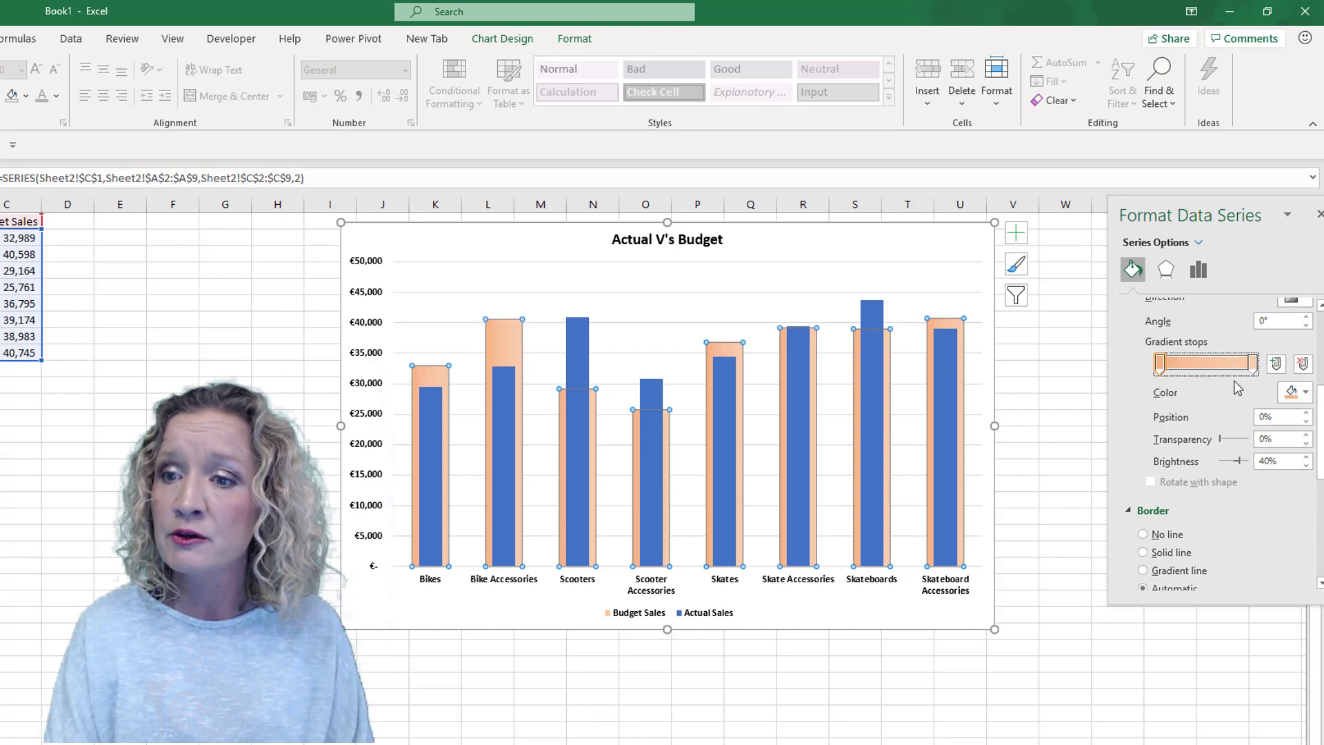
{"action": "left_click", "coordinate": [1305, 393]}
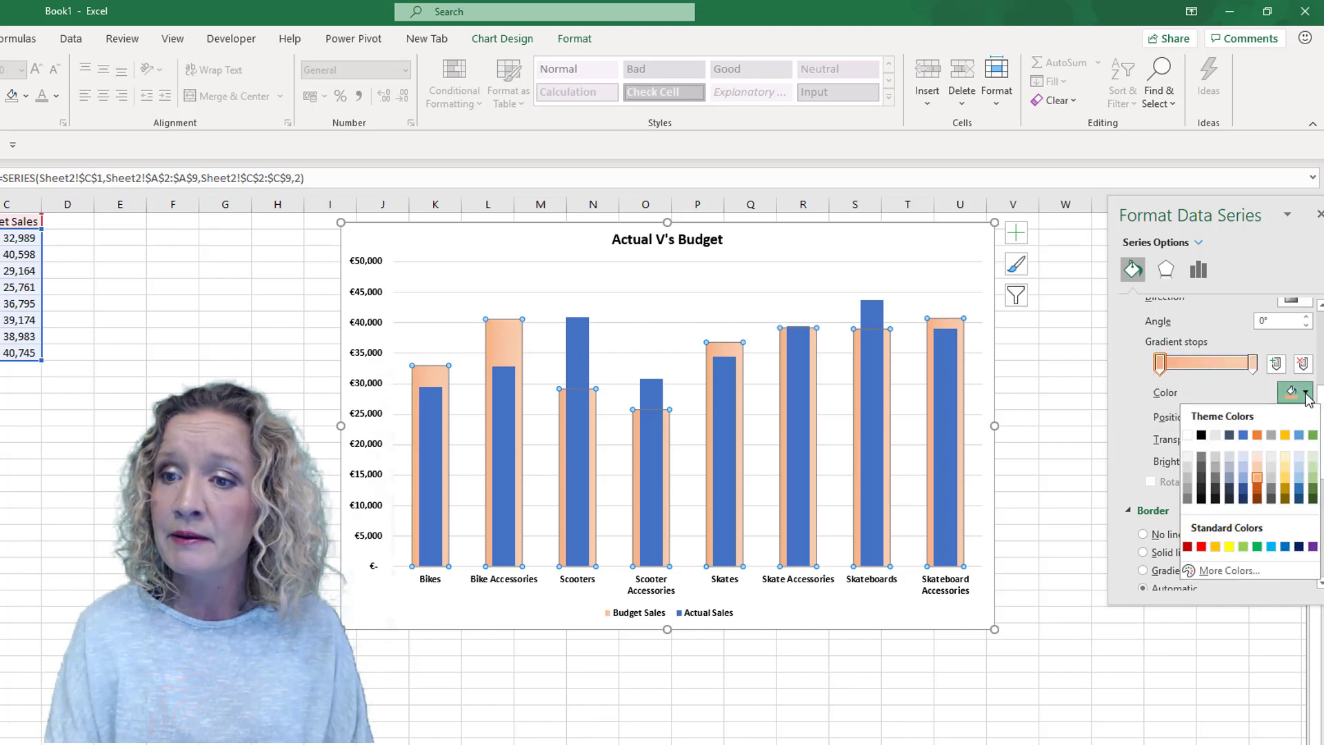
{"action": "left_click", "coordinate": [1255, 479]}
{"action": "left_click", "coordinate": [1252, 364]}
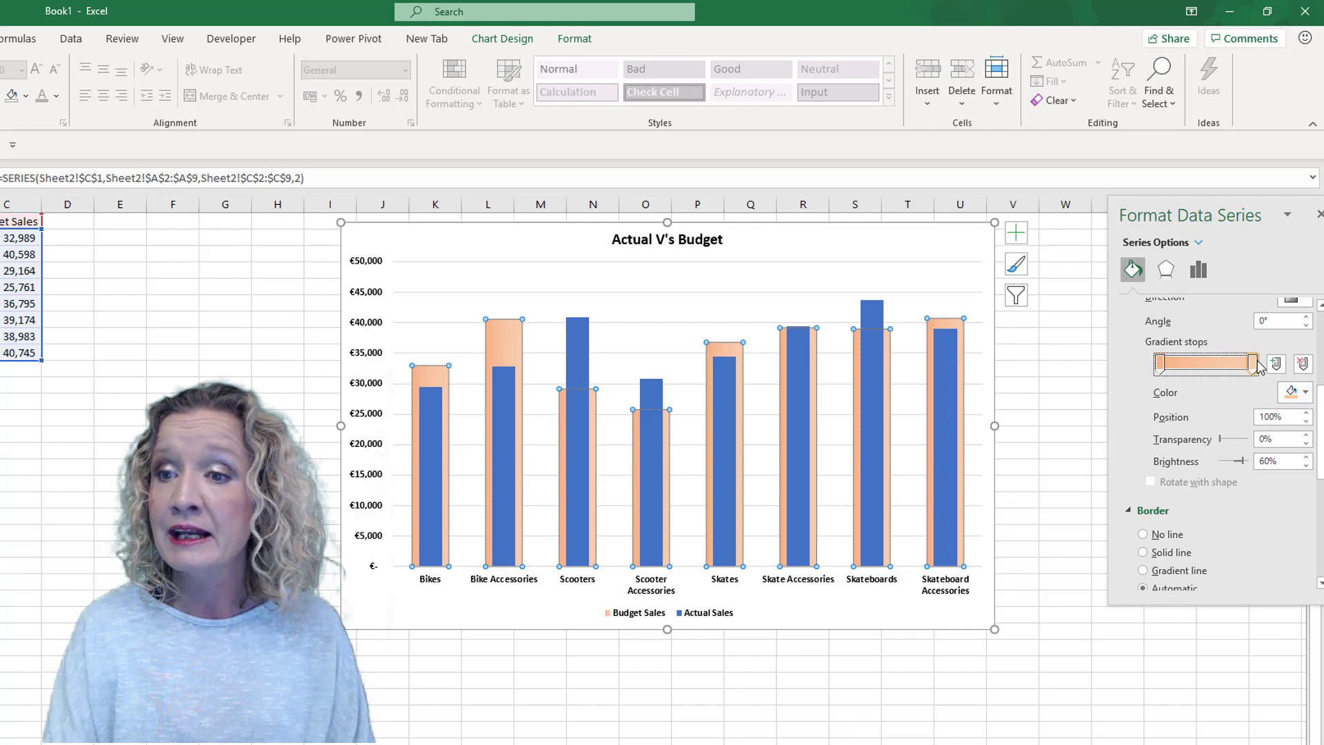
{"action": "left_click", "coordinate": [1304, 392]}
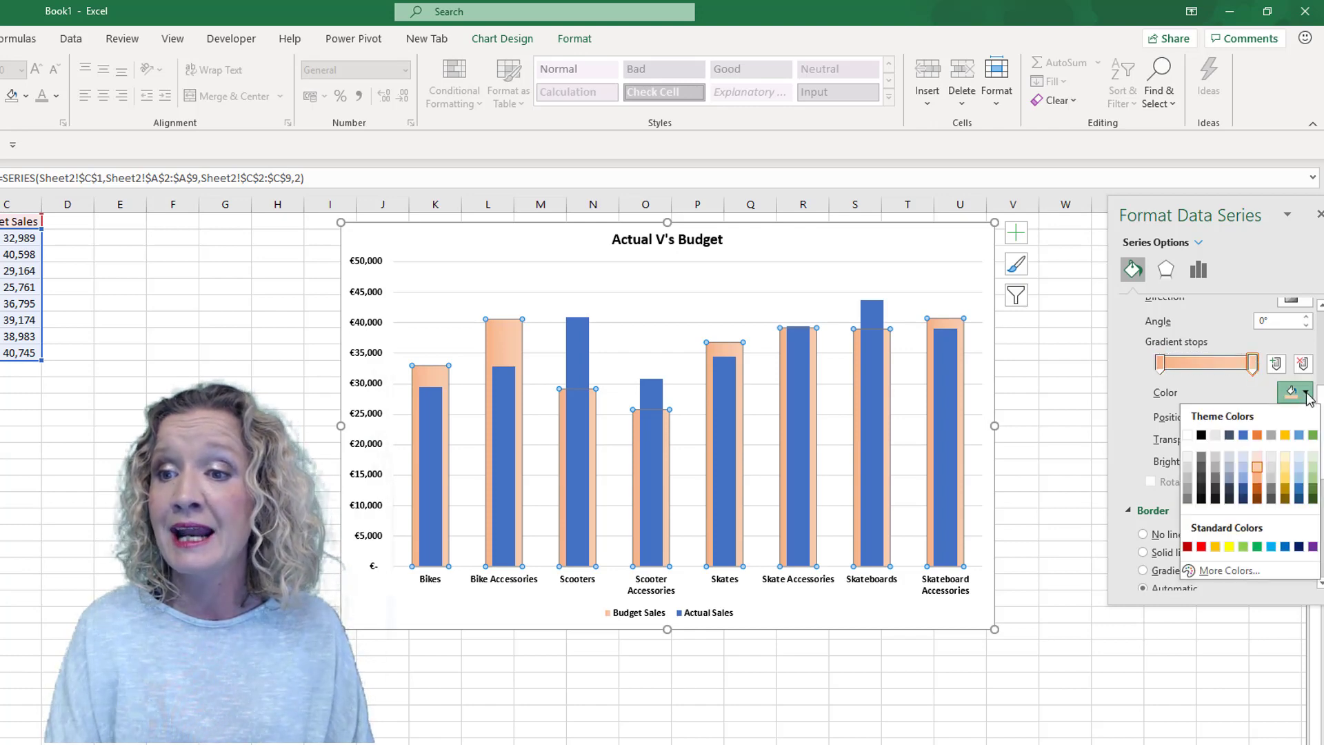
{"action": "left_click", "coordinate": [1259, 466]}
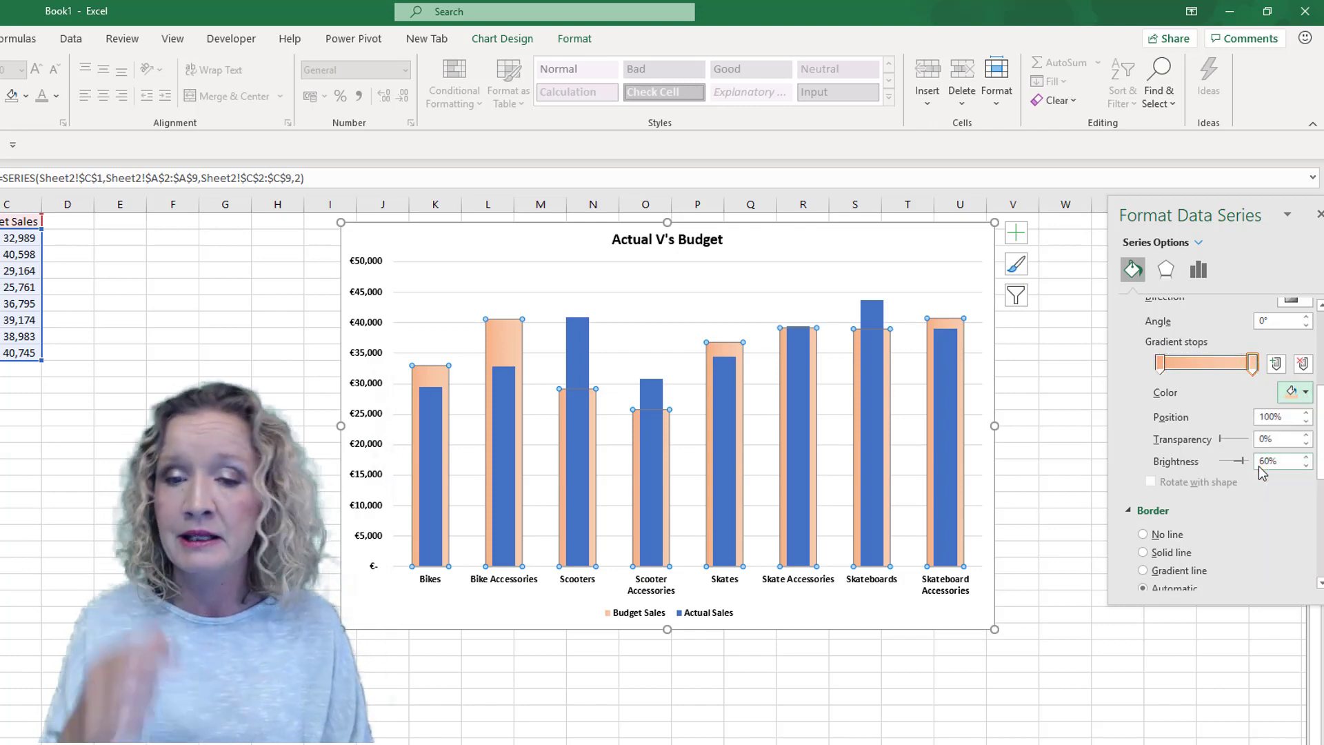
- Select the Actual Sales columns in the chart and bring up their fill options
{"action": "left_click", "coordinate": [428, 431]}
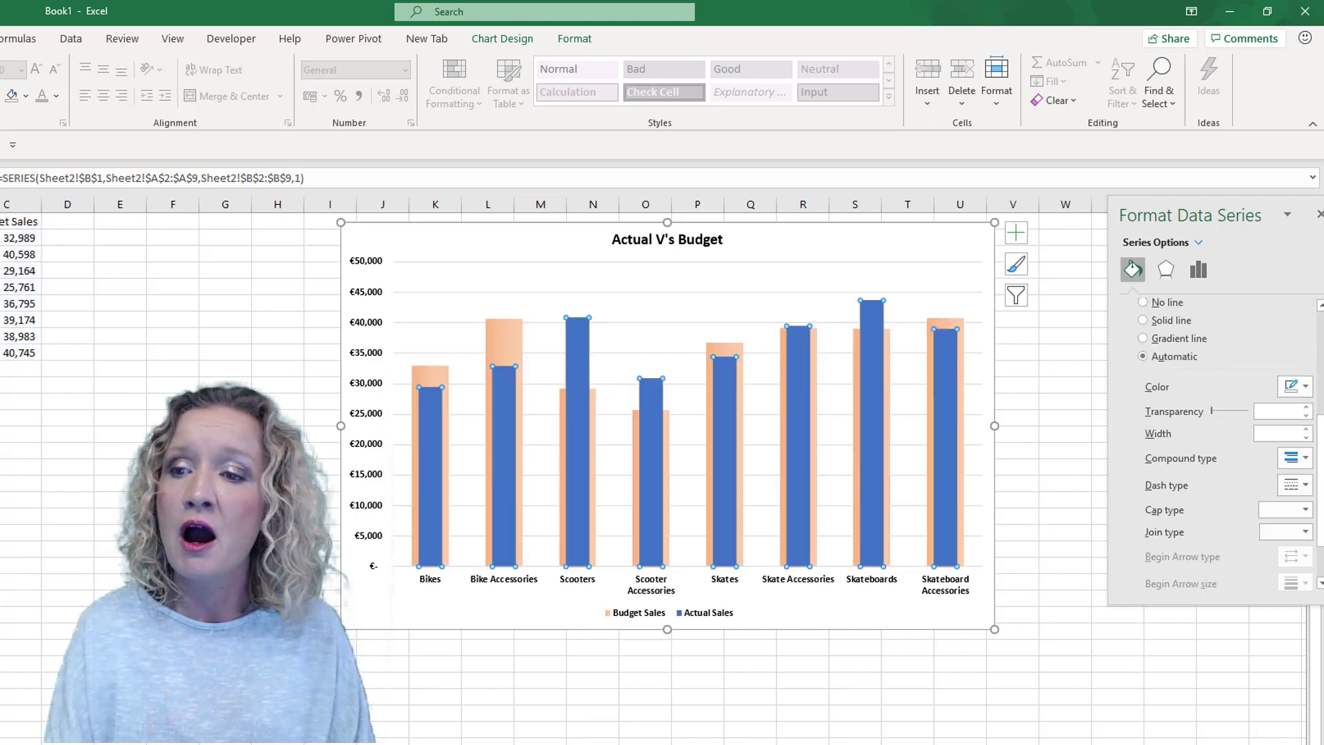
{"action": "scroll", "coordinate": [1160, 469], "scroll_direction": "up", "scroll_amount": 2}
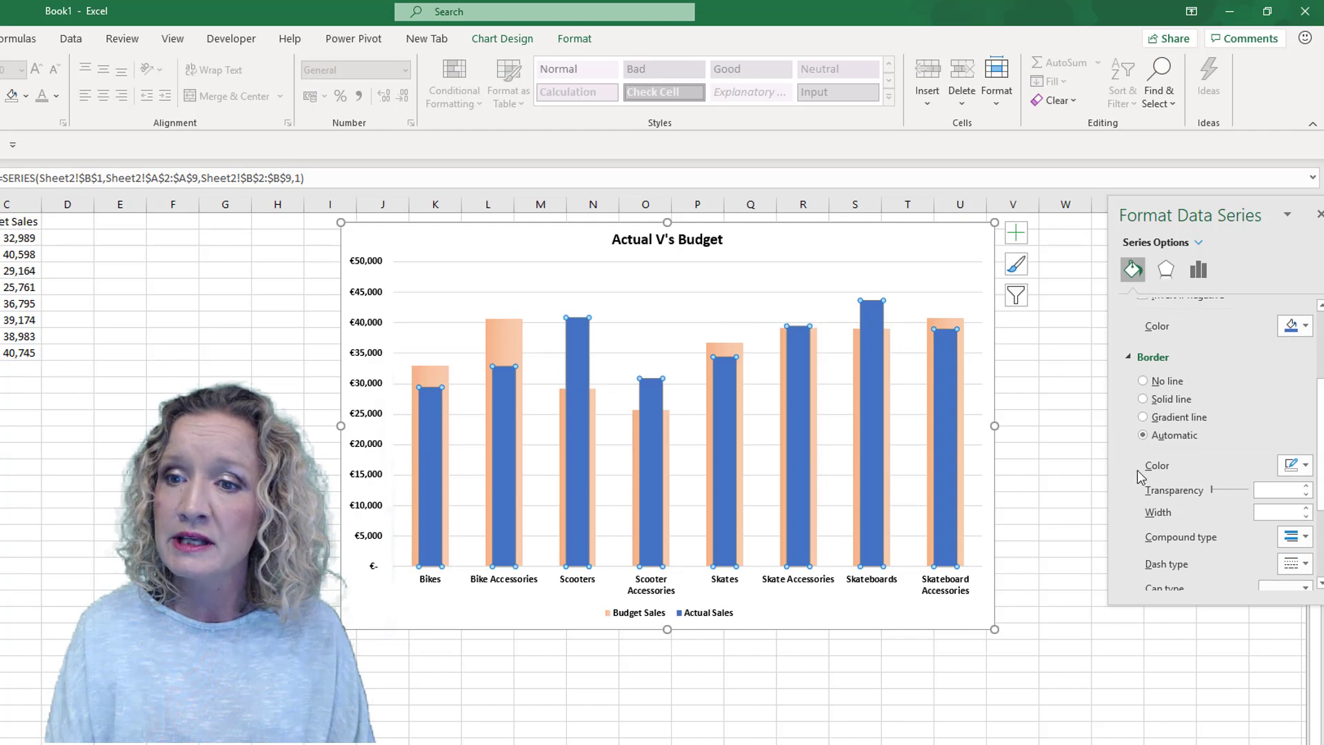
{"action": "left_click_drag", "start_coordinate": [1320, 397], "coordinate": [1320, 324]}
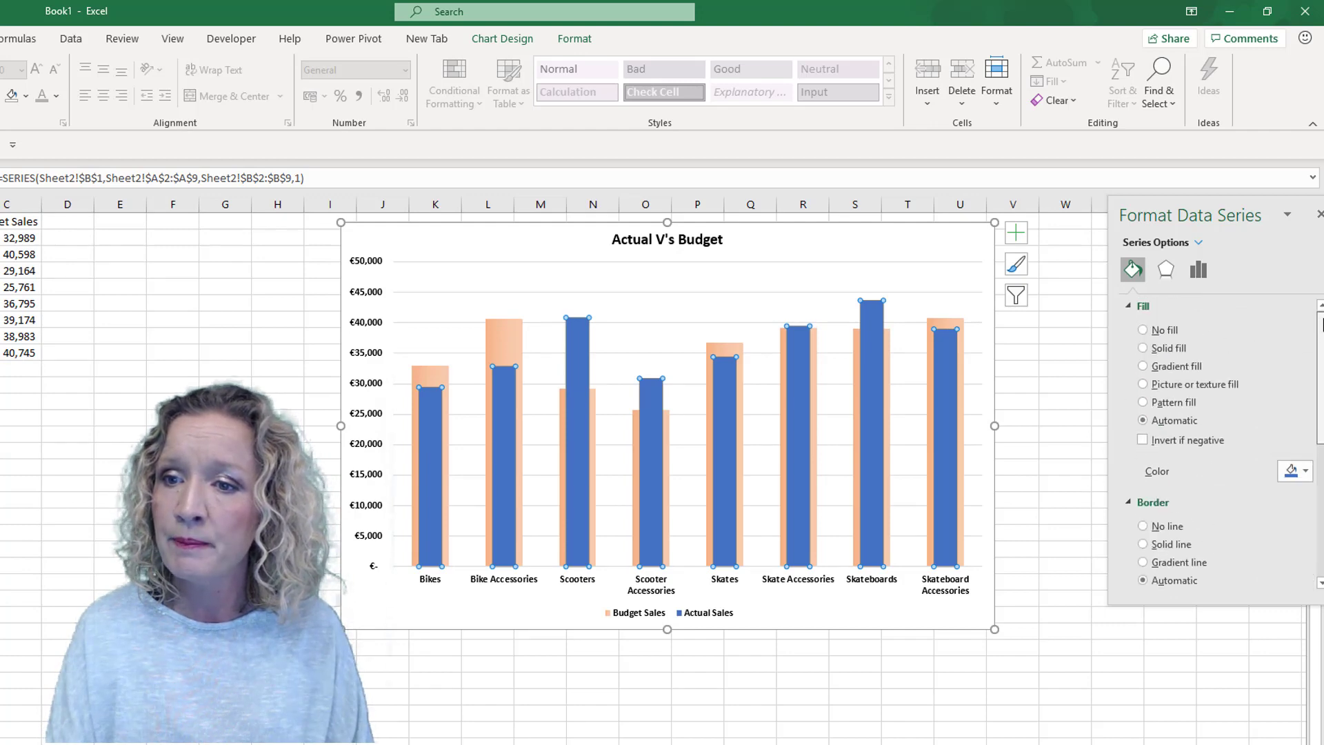
{"action": "left_click", "coordinate": [1145, 348]}
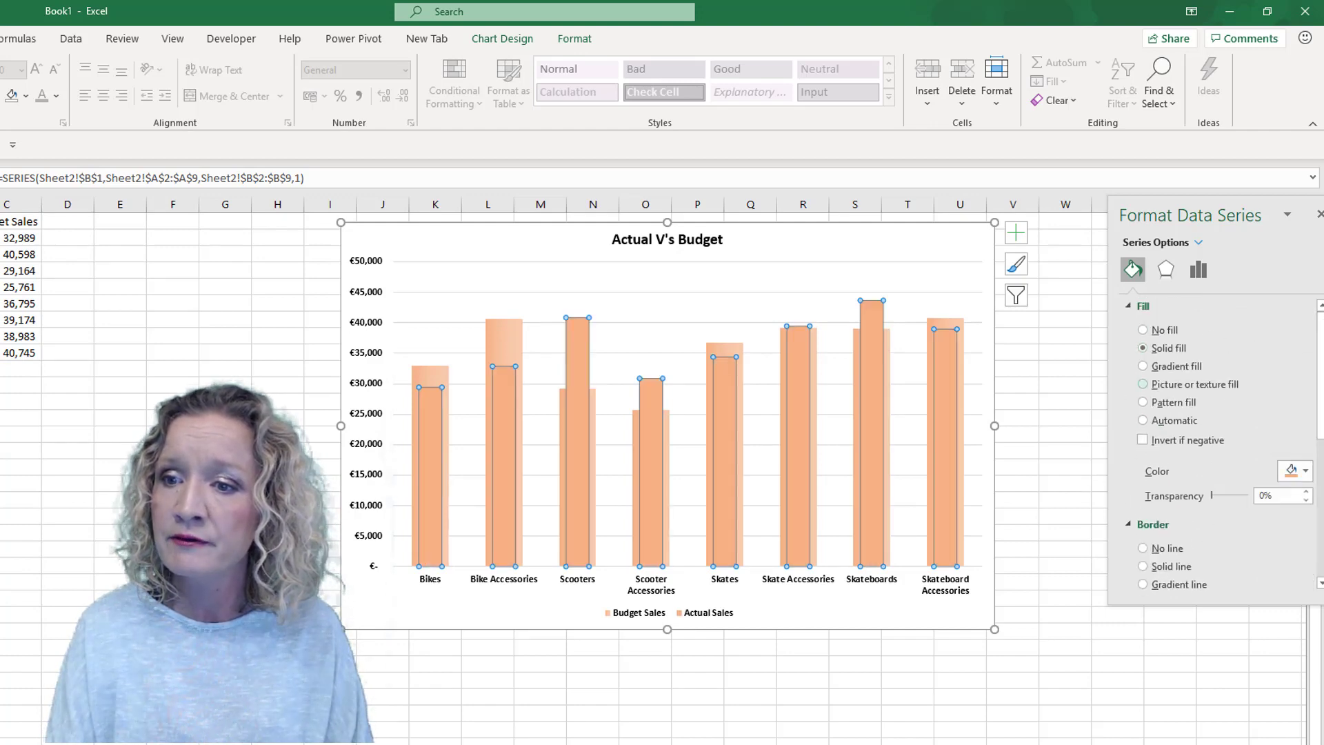
{"action": "left_click", "coordinate": [1307, 476]}
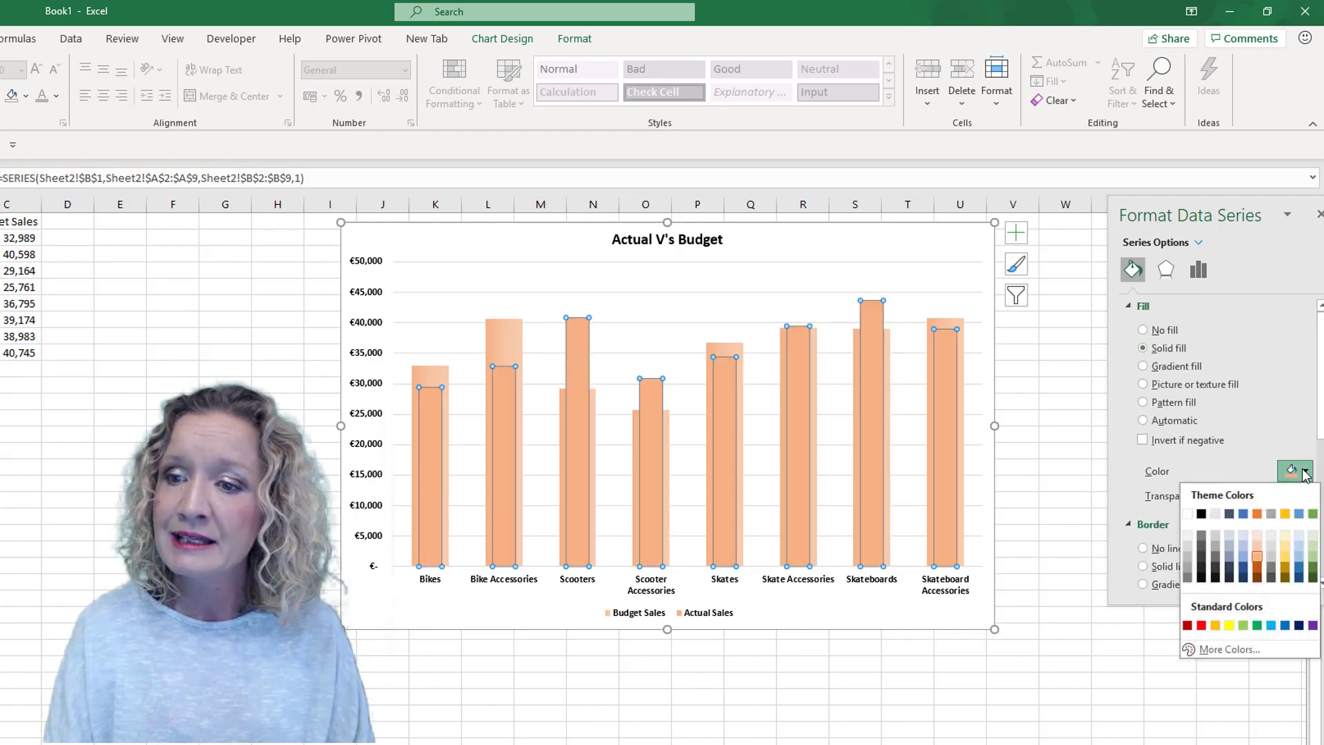
{"action": "left_click", "coordinate": [1217, 558]}
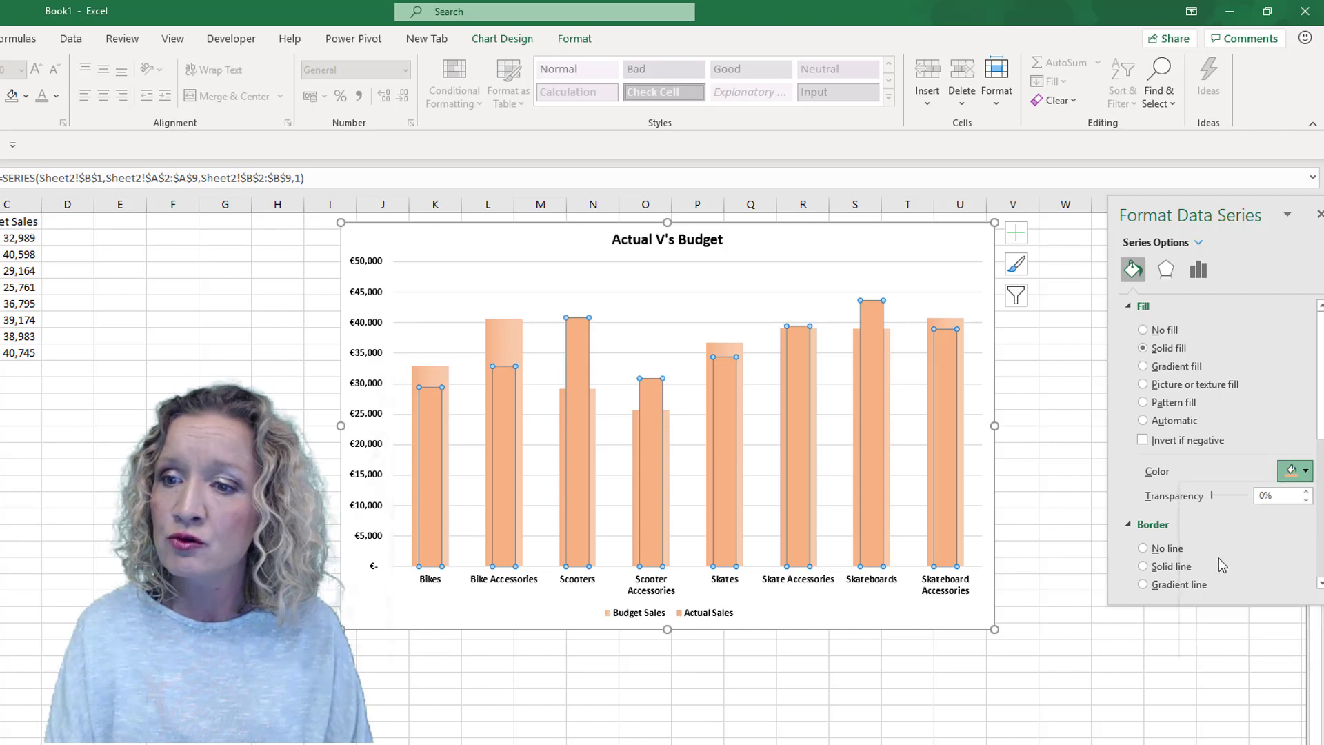
- Give the Actual Sales columns a gradient fill in Light Gray, Background 2: Darker 50% for the first stop, -25% brightness for the last
{"action": "left_click", "coordinate": [1164, 371]}
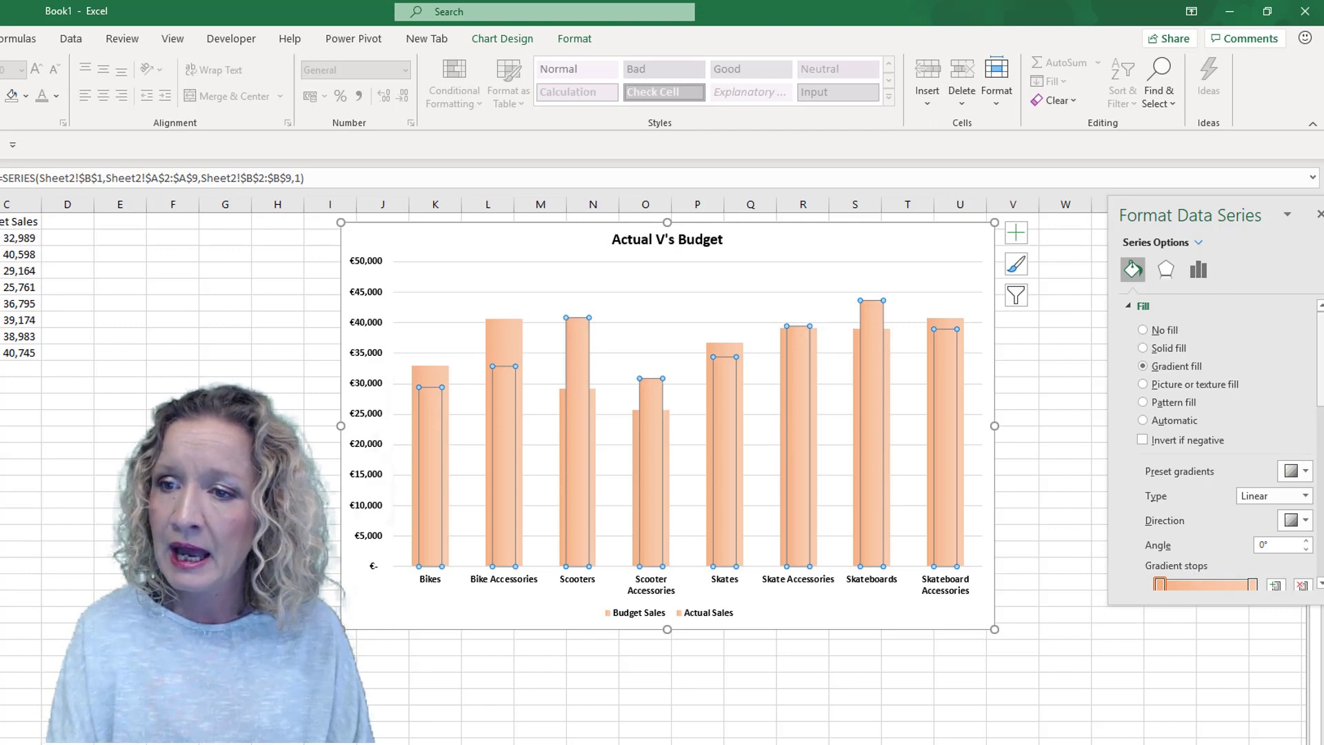
{"action": "left_click_drag", "start_coordinate": [1322, 409], "coordinate": [1322, 452]}
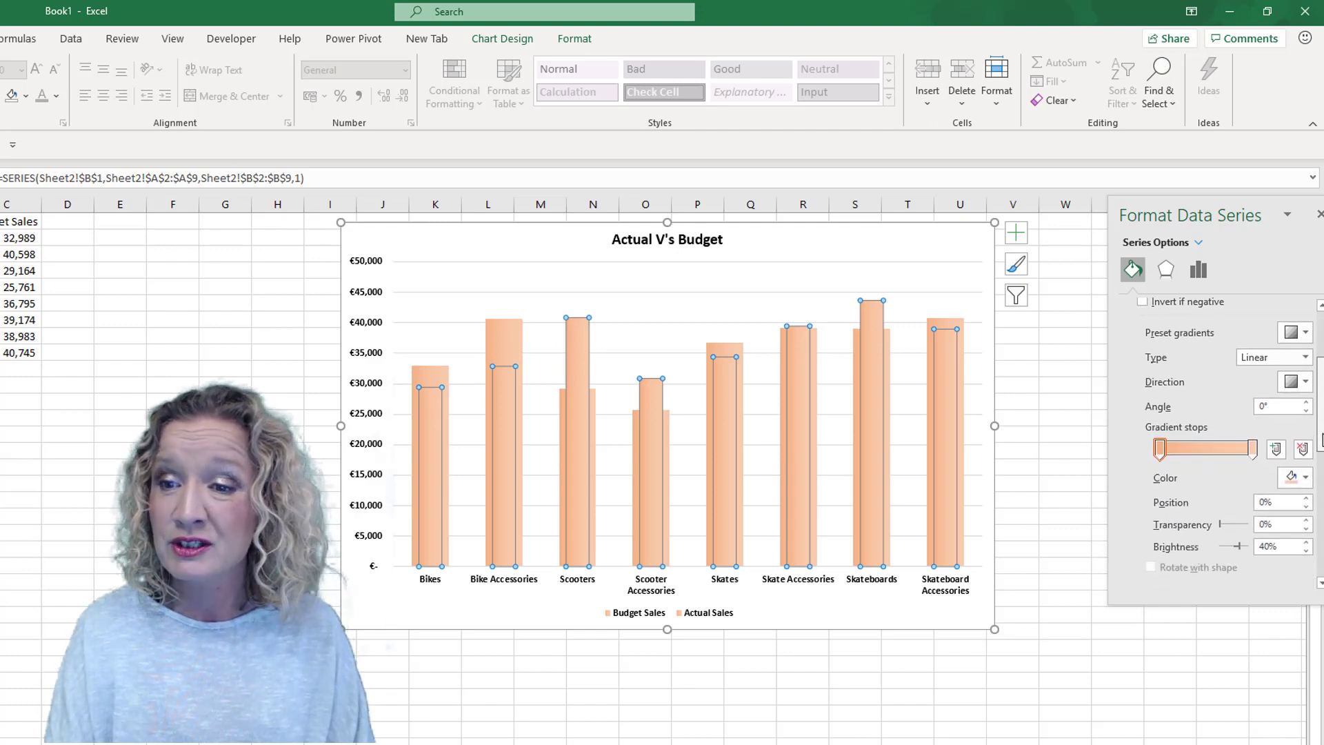
{"action": "left_click", "coordinate": [1161, 450]}
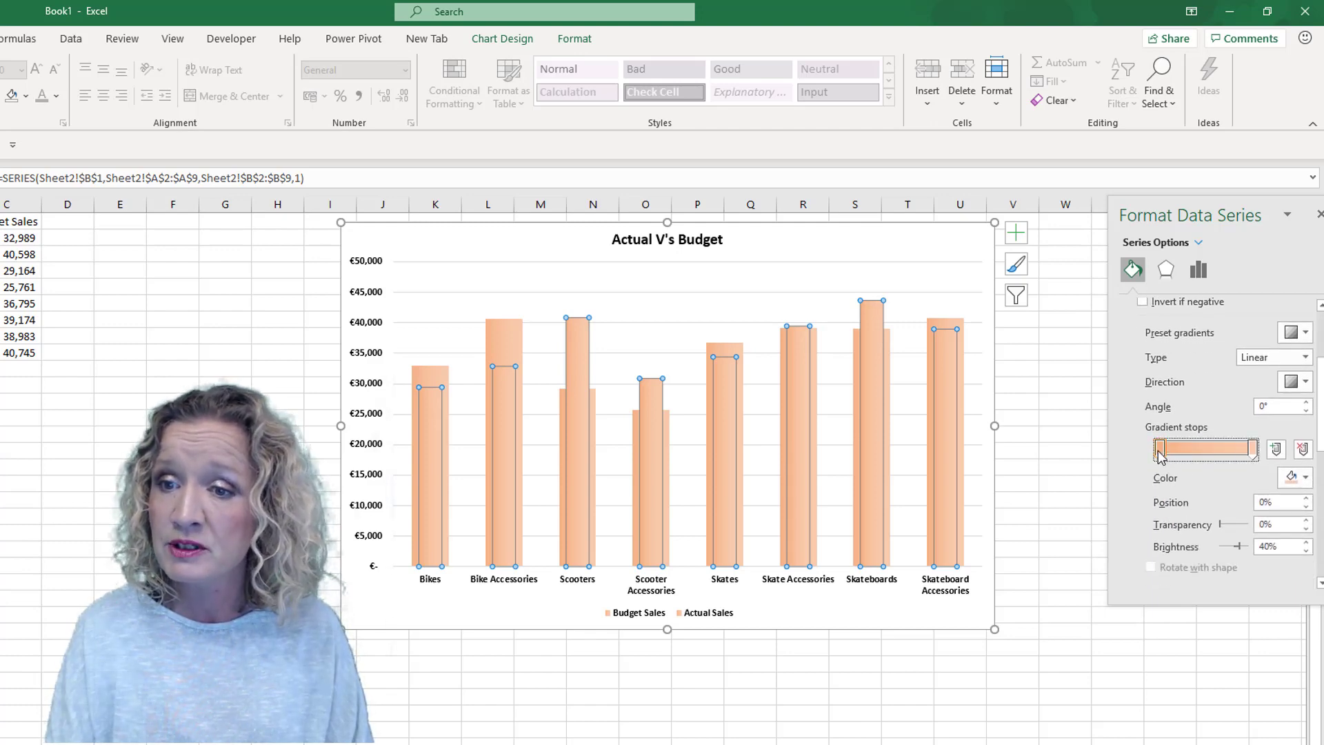
{"action": "left_click", "coordinate": [1284, 476]}
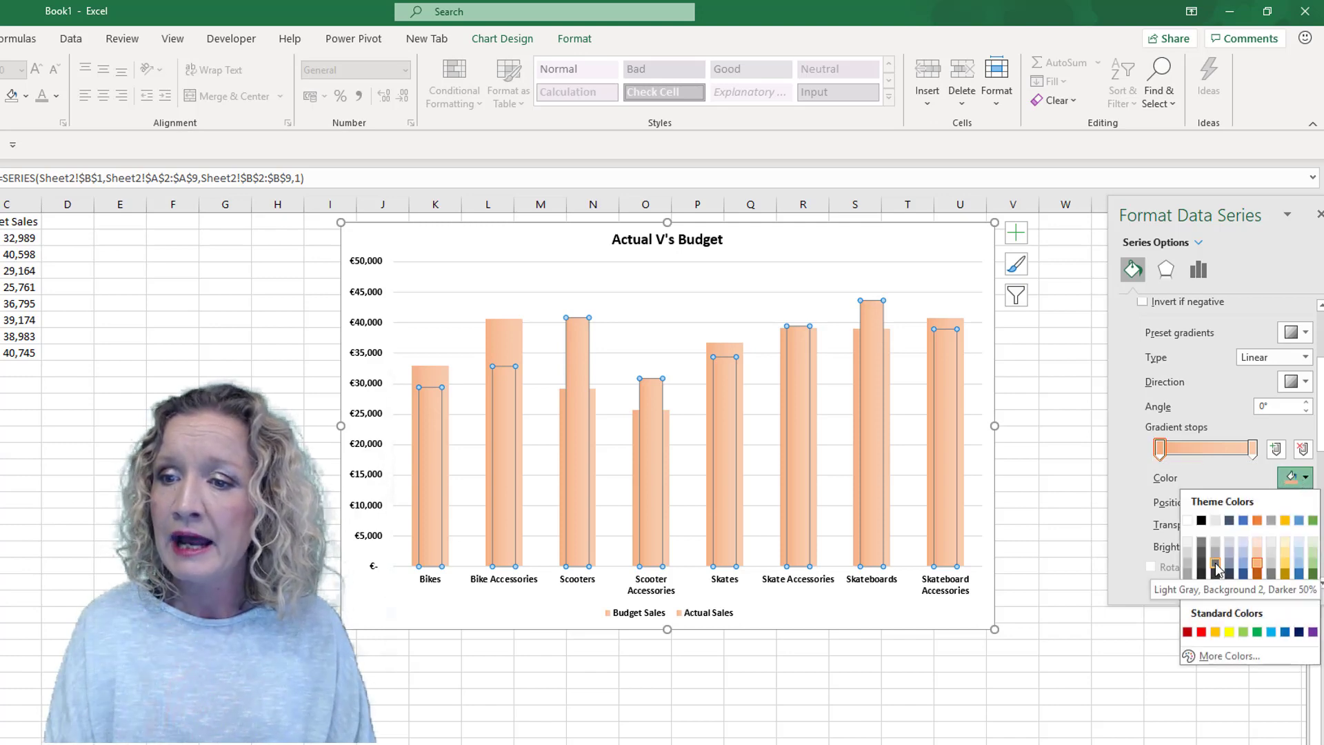
{"action": "left_click", "coordinate": [1216, 564]}
{"action": "left_click", "coordinate": [1253, 449]}
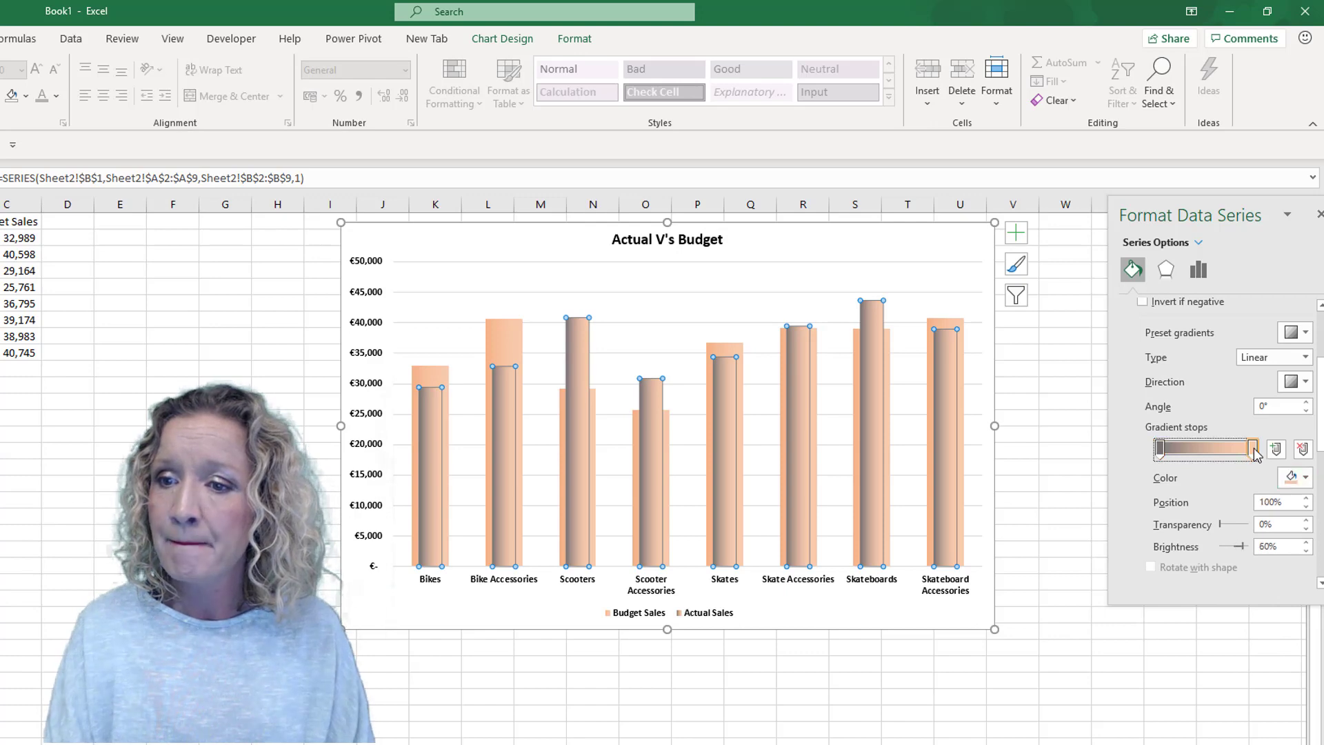
{"action": "left_click", "coordinate": [1291, 477]}
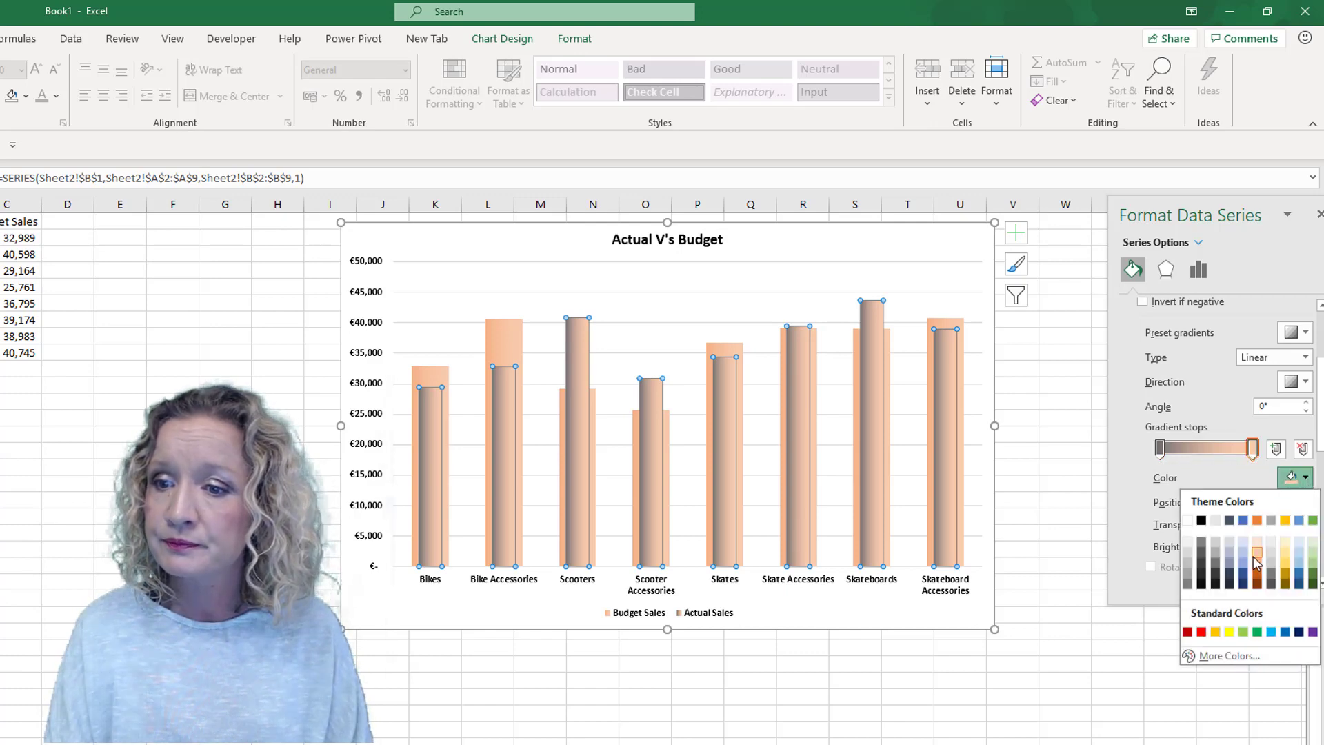
{"action": "left_click", "coordinate": [1214, 552]}
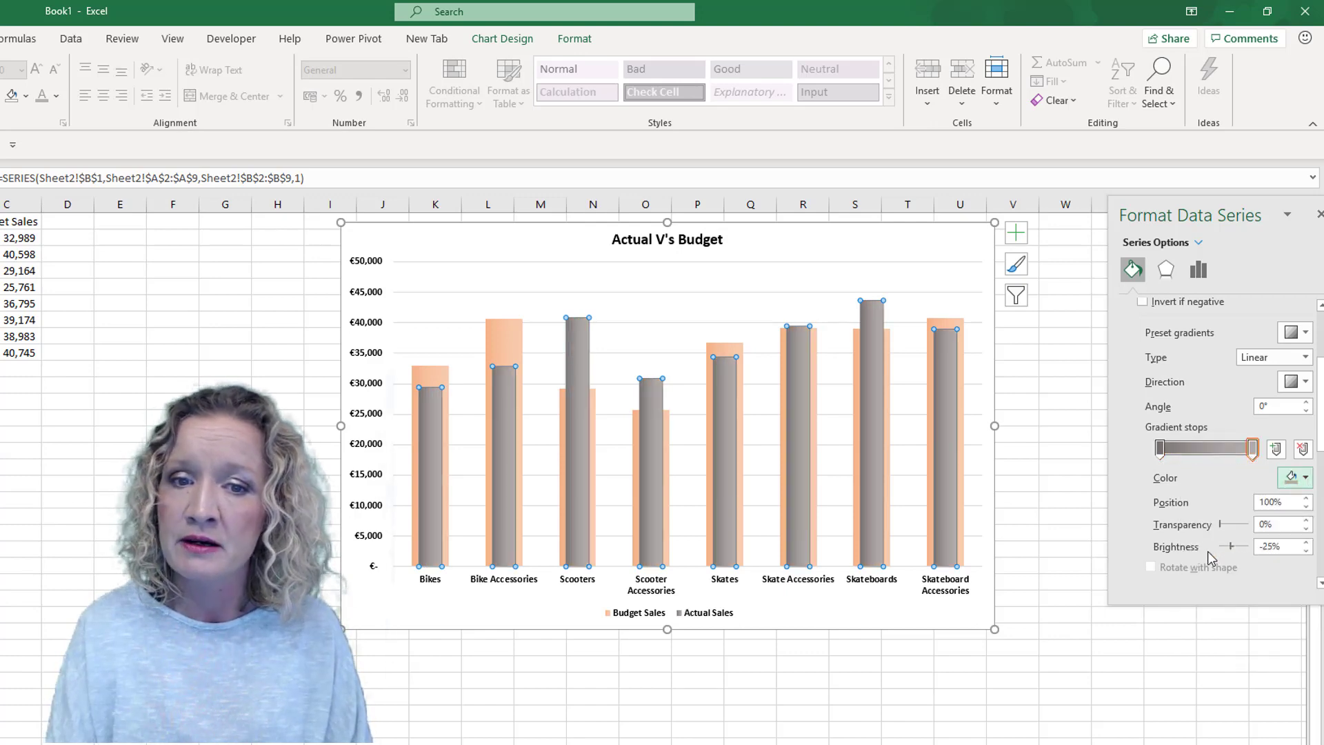
{"action": "left_click", "coordinate": [1051, 548]}
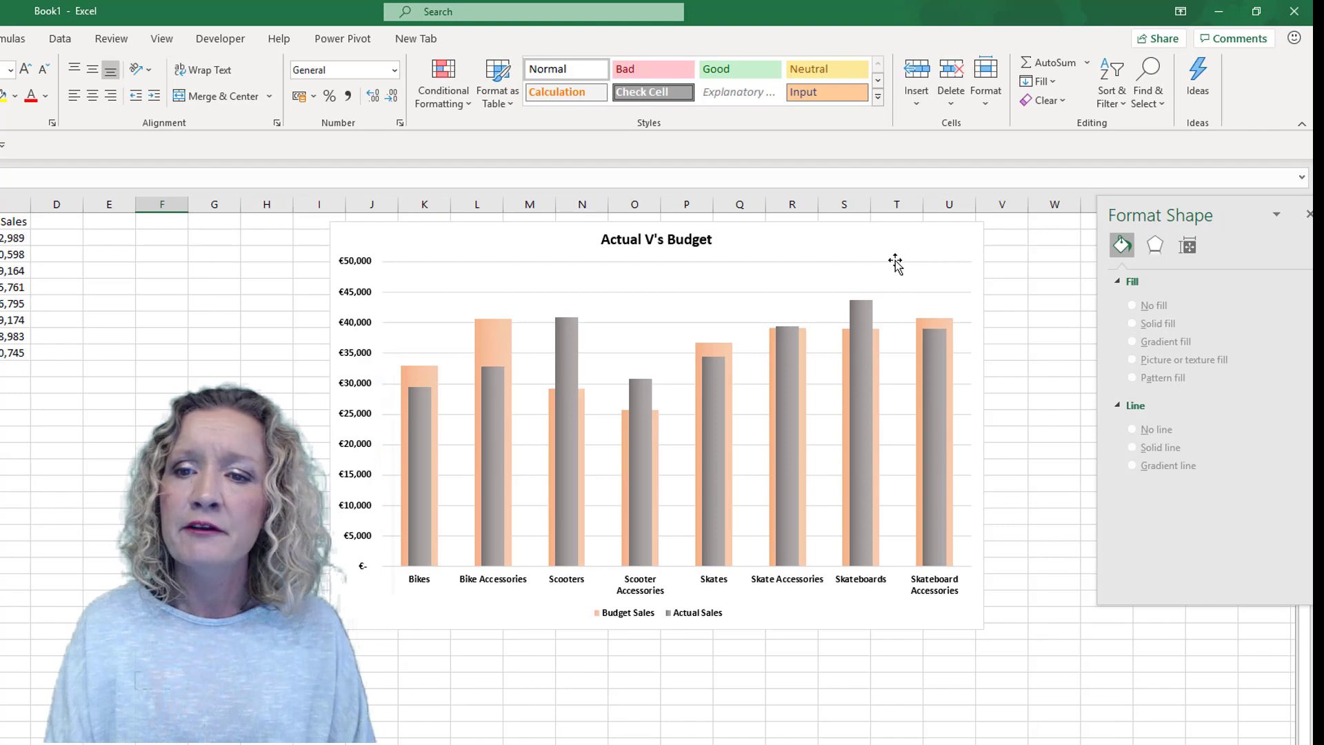
- Delete the major horizontal gridlines from the chart
{"action": "left_click", "coordinate": [875, 279]}
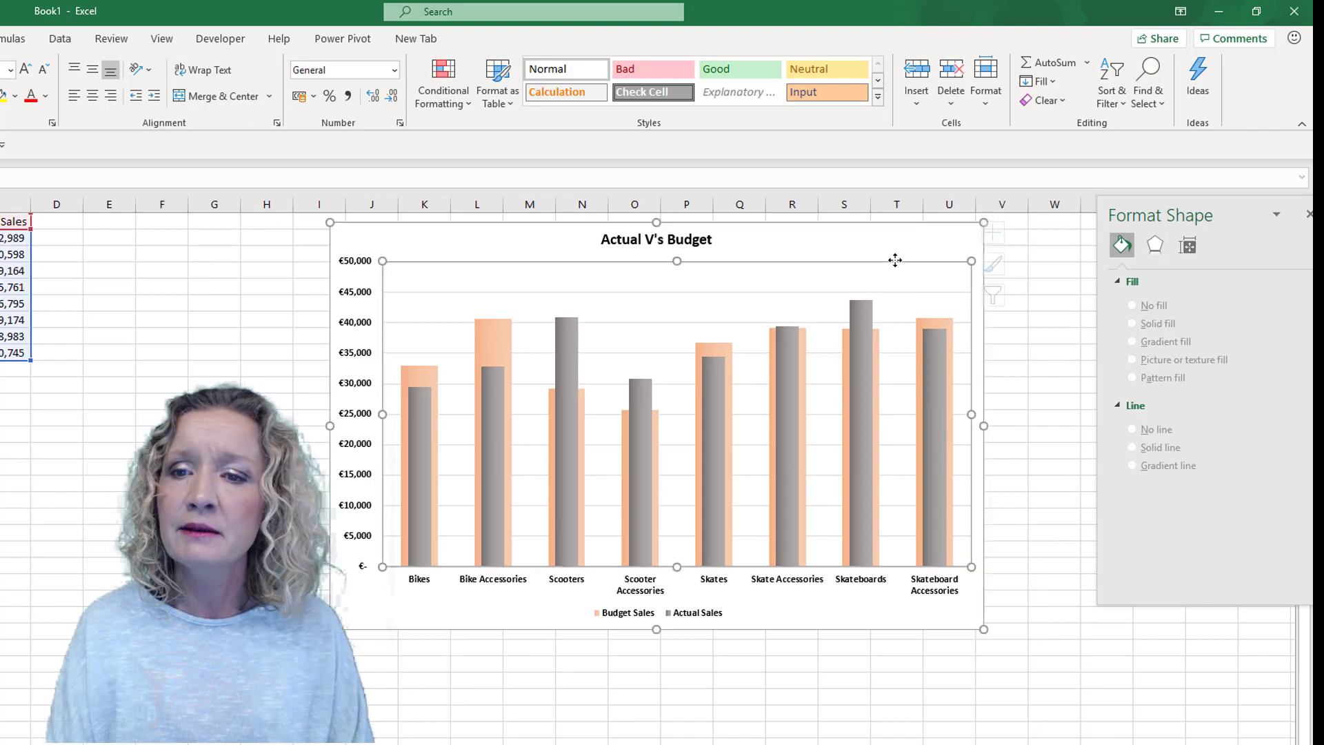
{"action": "left_click", "coordinate": [762, 292]}
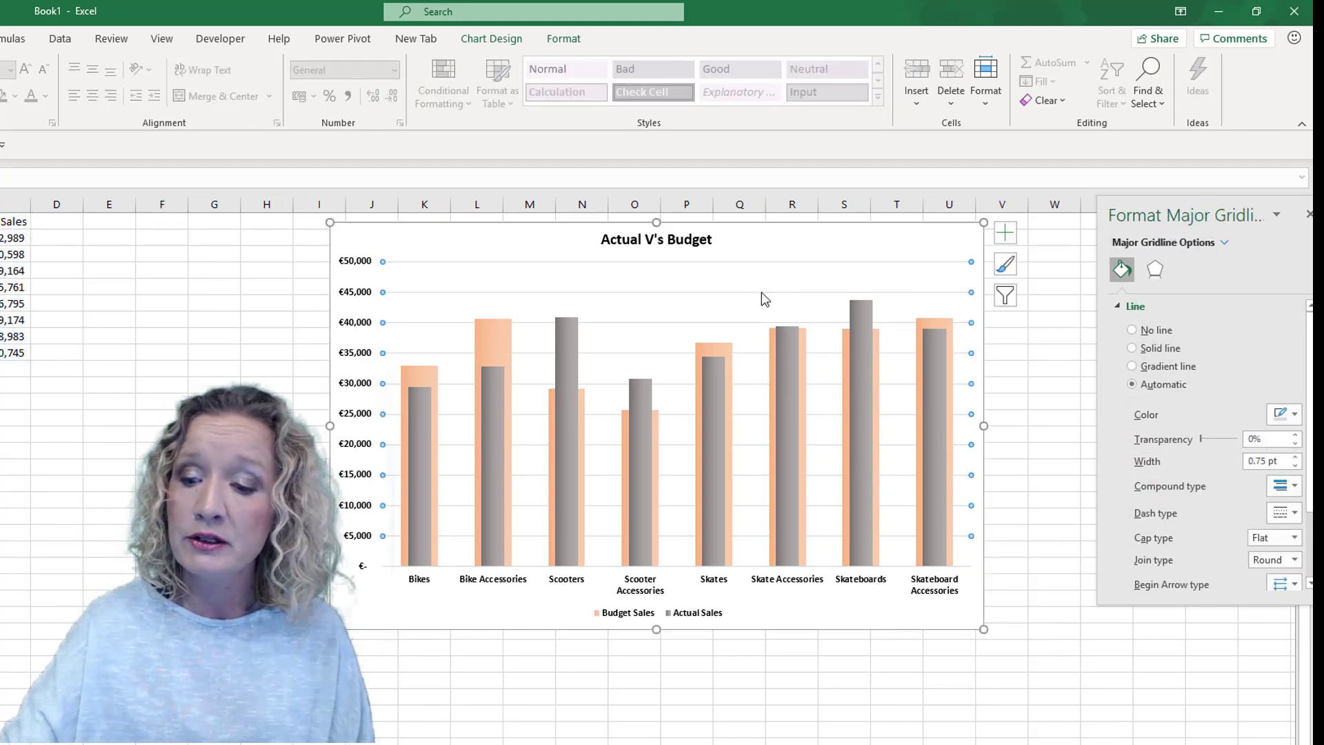
{"action": "key", "text": "Delete"}
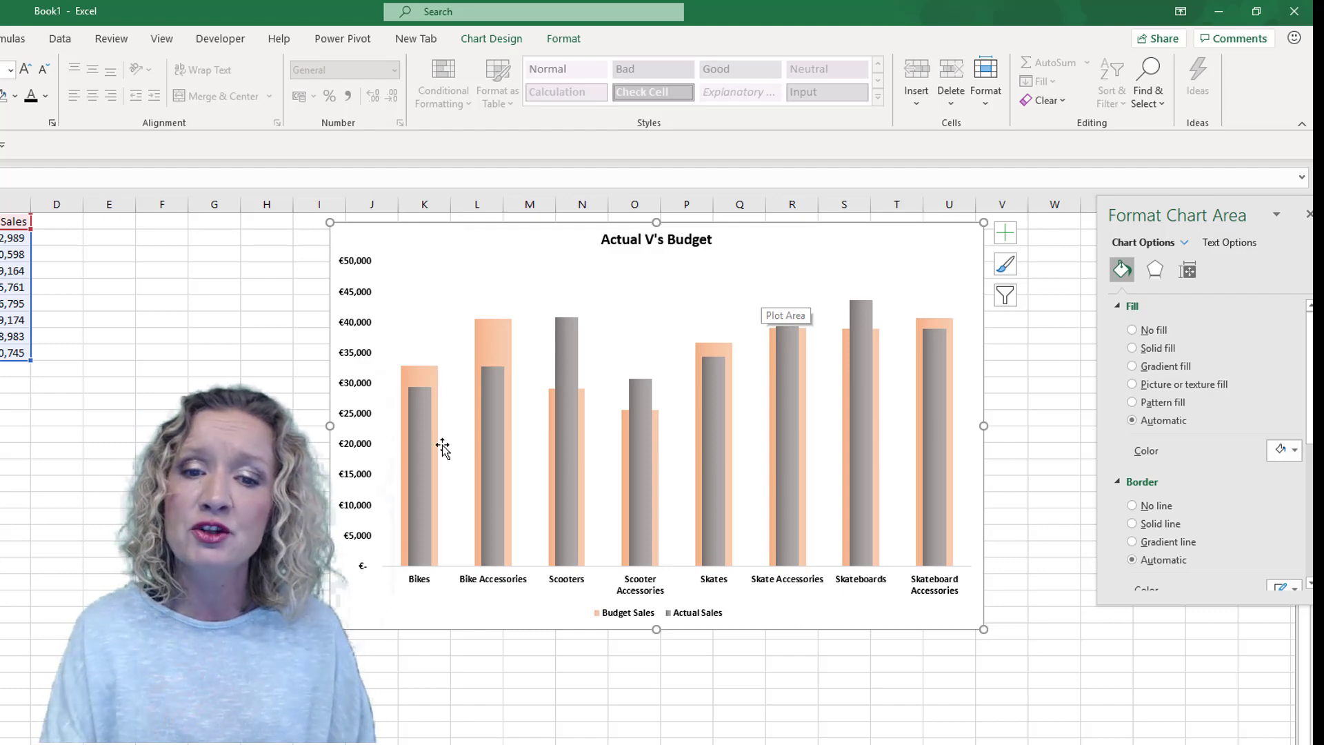
{"action": "mouse_move", "coordinate": [584, 498]}
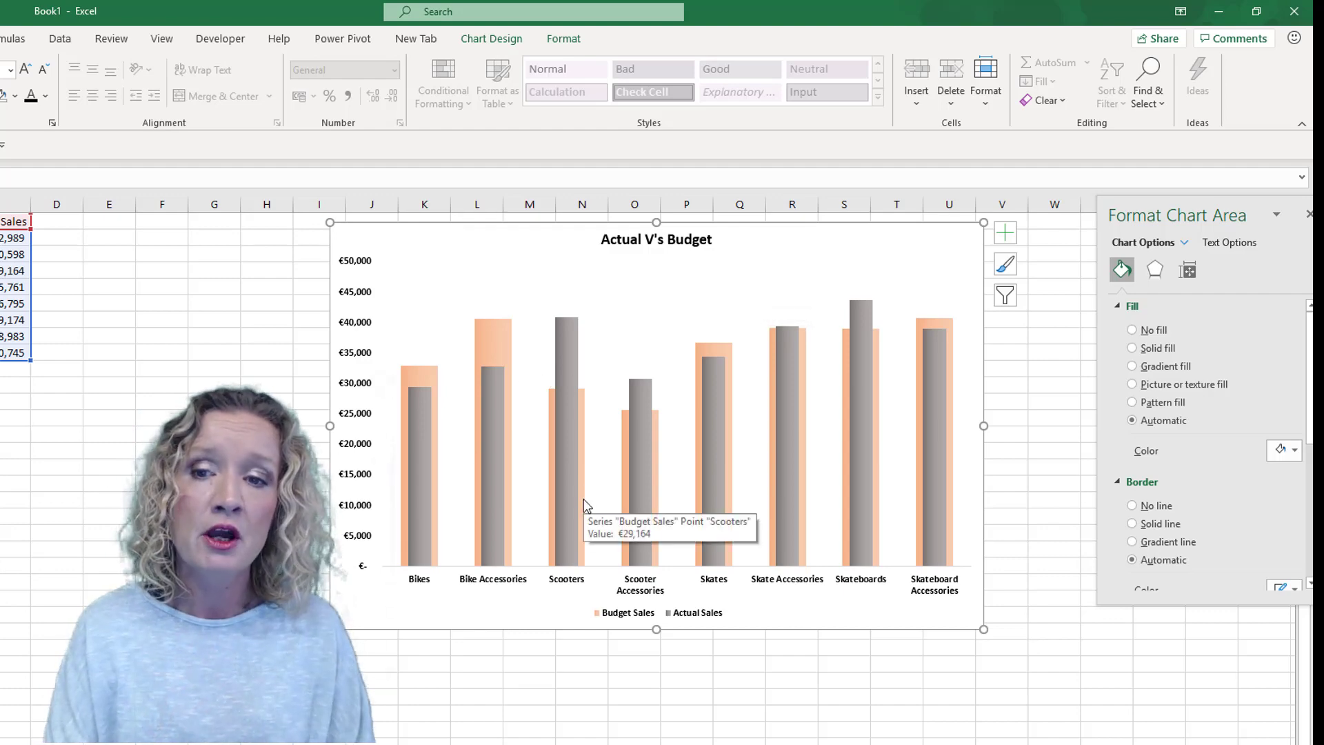
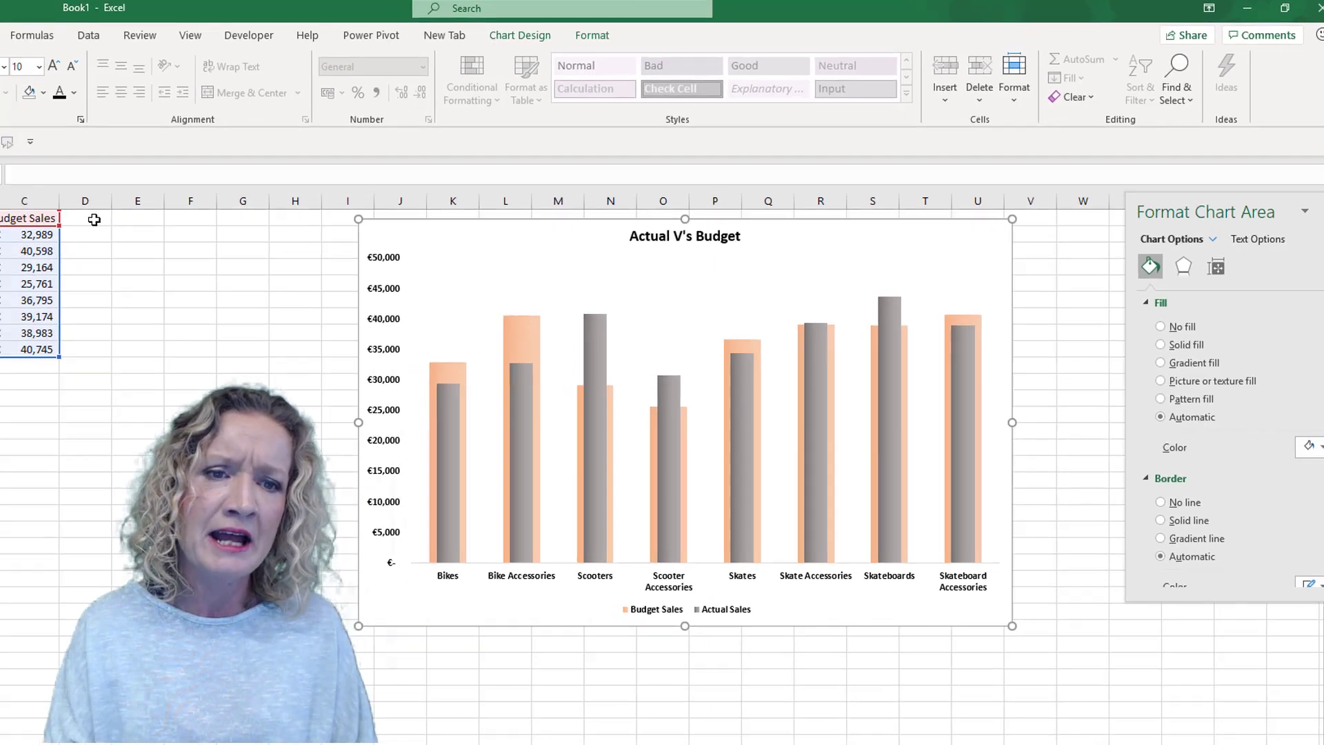
- Add the column headings Var, Up and Down in cells D1 to F1
{"action": "left_click", "coordinate": [94, 219]}
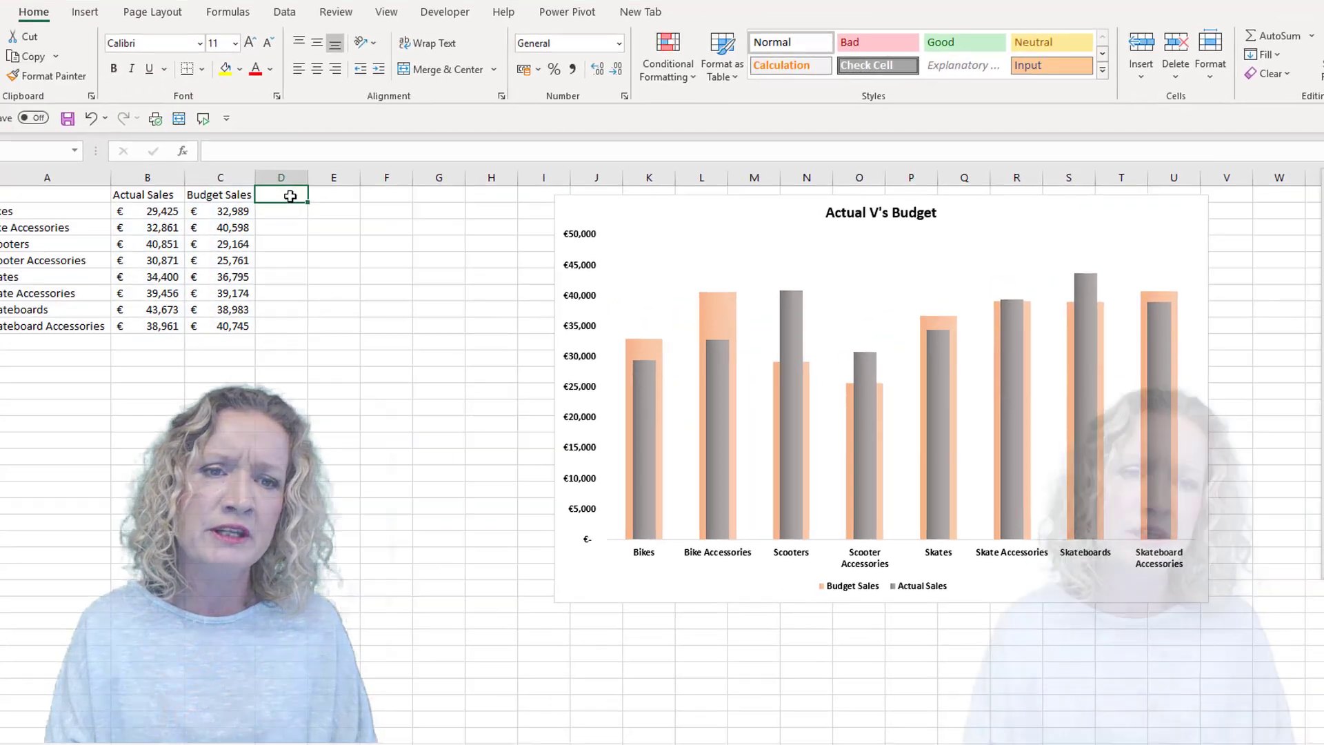
{"action": "type", "text": "Var"}
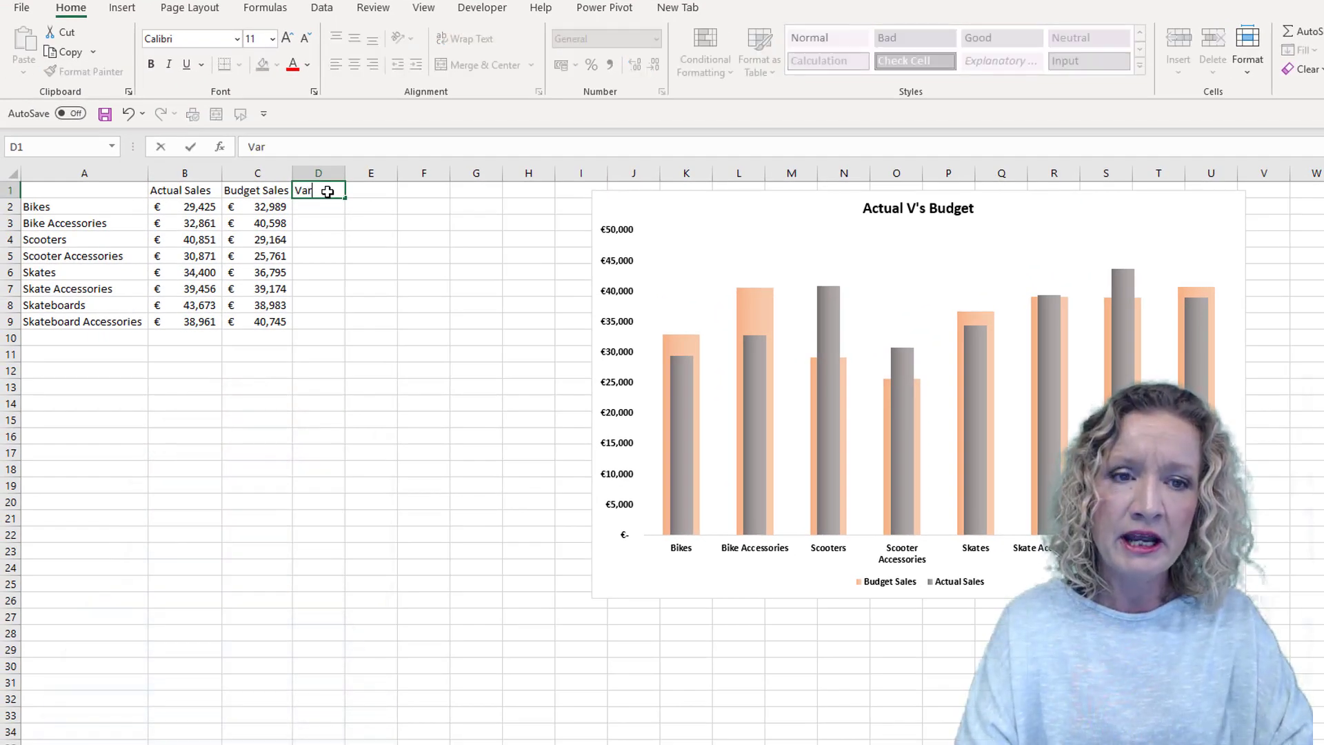
{"action": "key", "text": "Tab"}
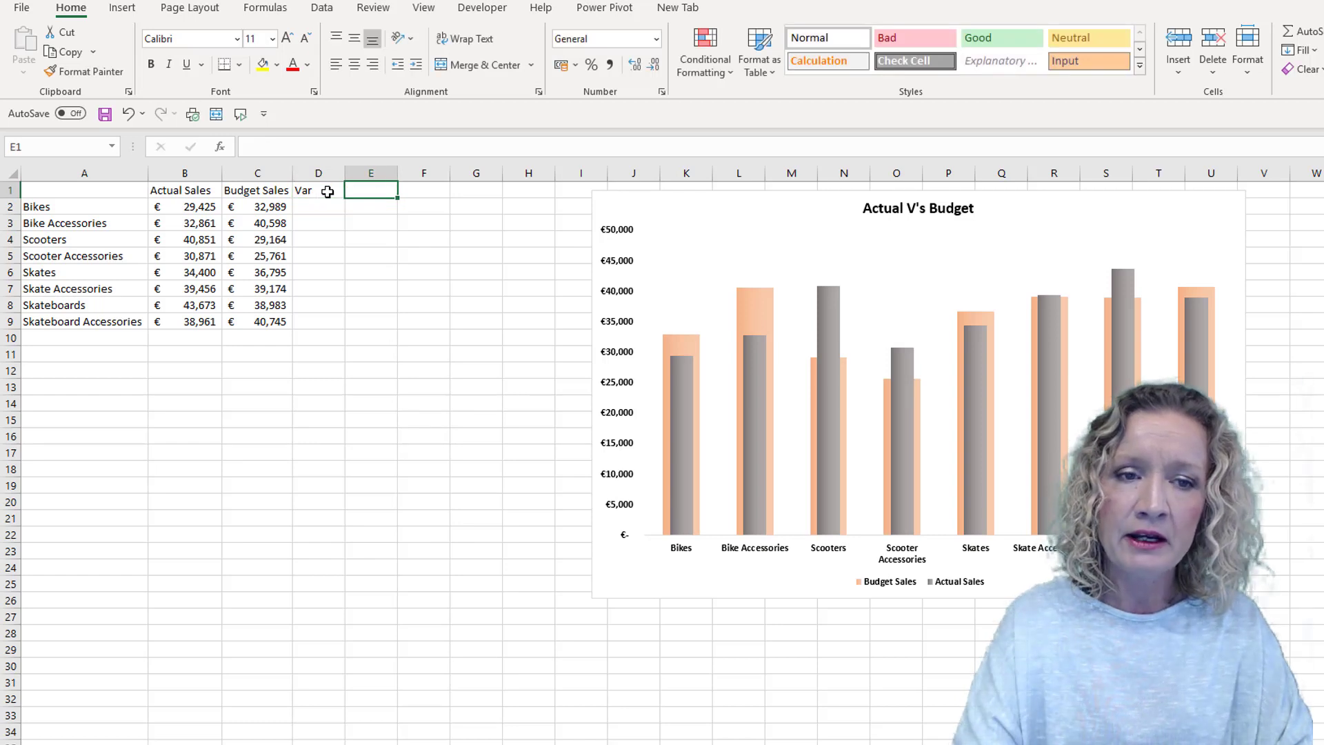
{"action": "type", "text": "Up"}
{"action": "key", "text": "Tab"}
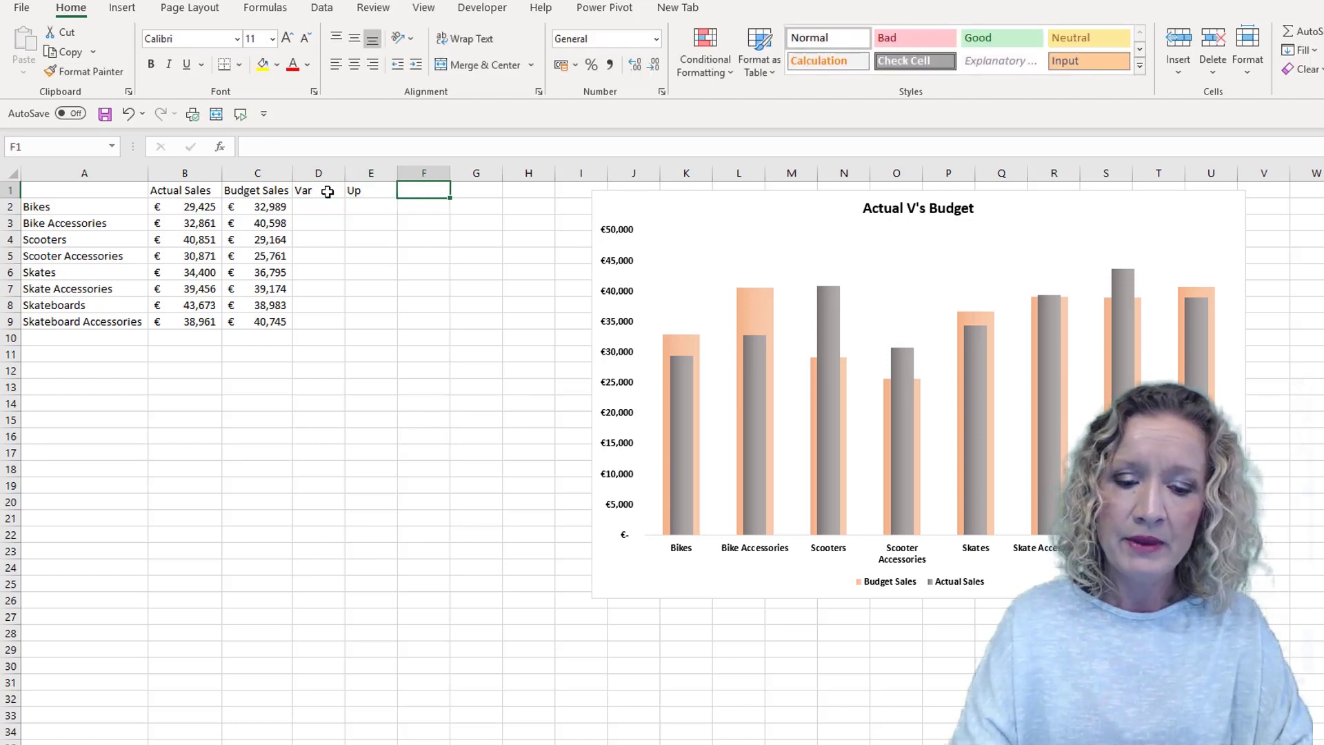
{"action": "type", "text": "Down"}
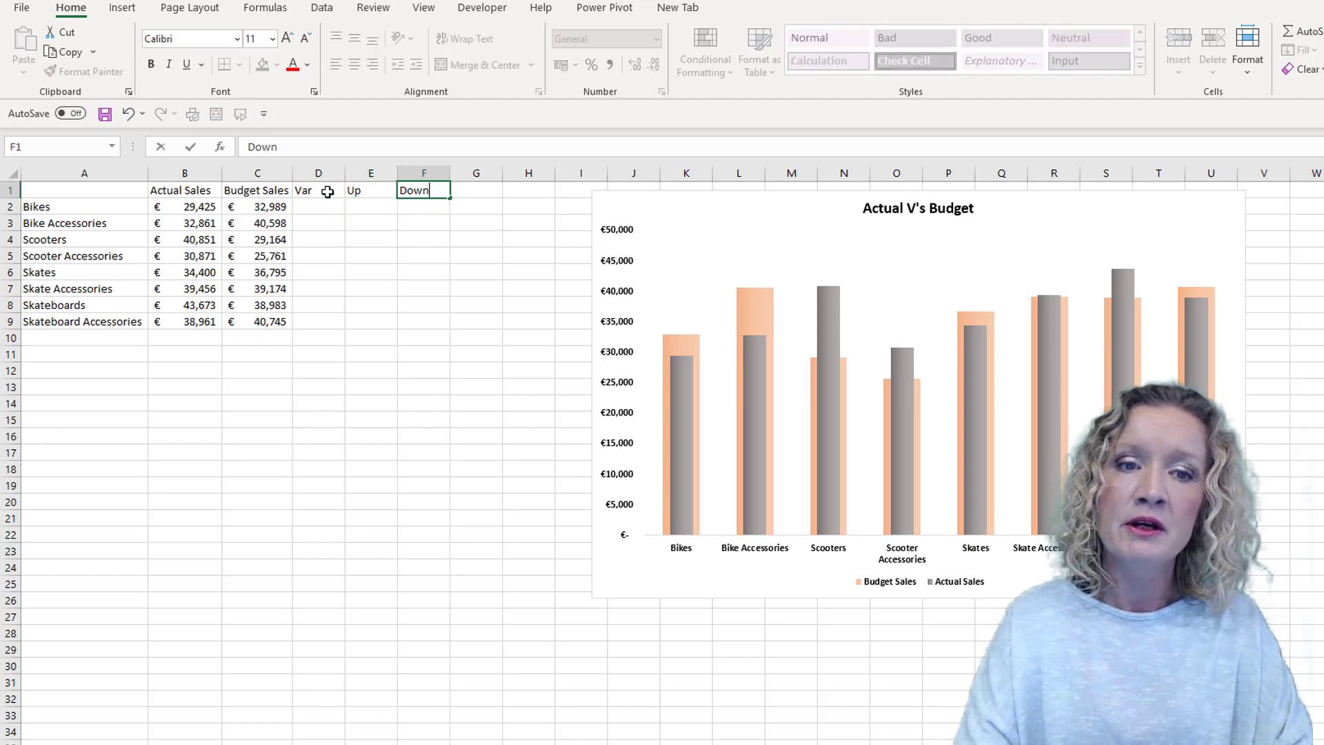
{"action": "key", "text": "Return"}
- Enter the variance formula =(B2-C2)/C2 in cell D2
{"action": "left_click", "coordinate": [325, 206]}
{"action": "type", "text": "="}
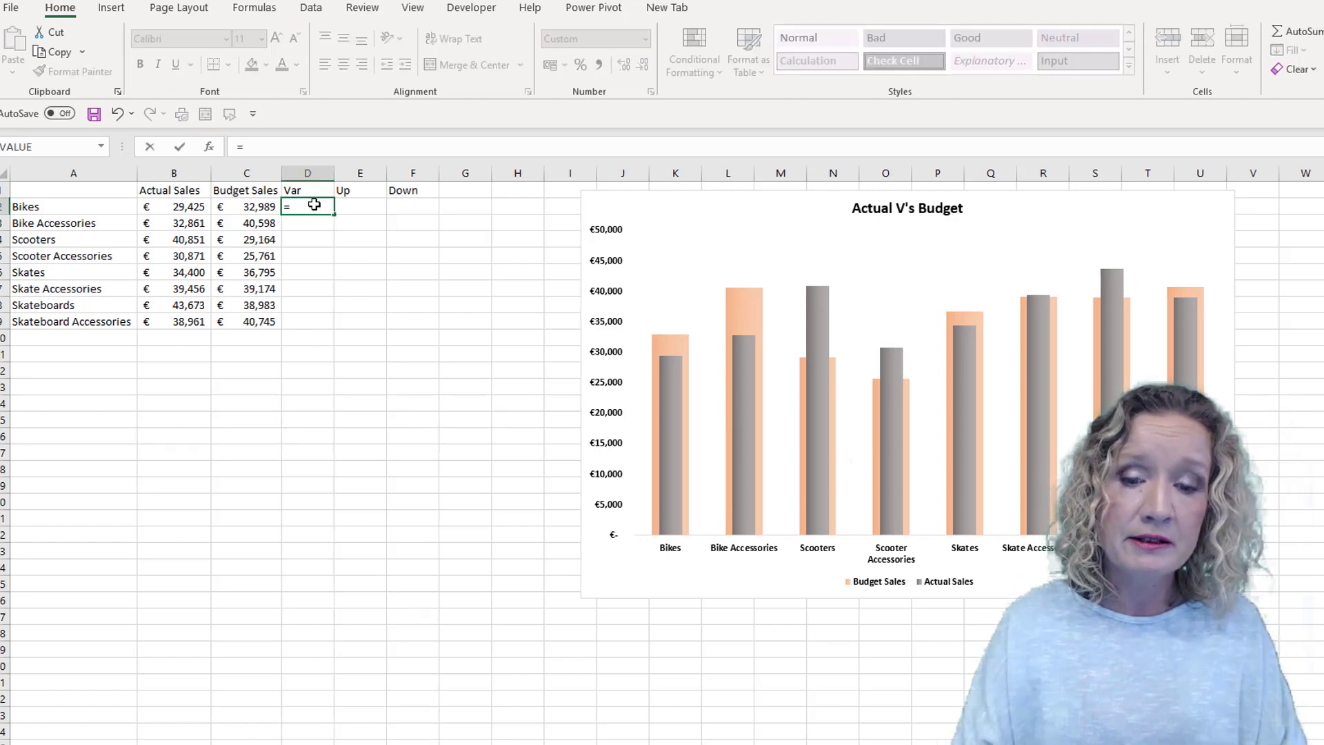
{"action": "type", "text": "("}
{"action": "left_click", "coordinate": [185, 207]}
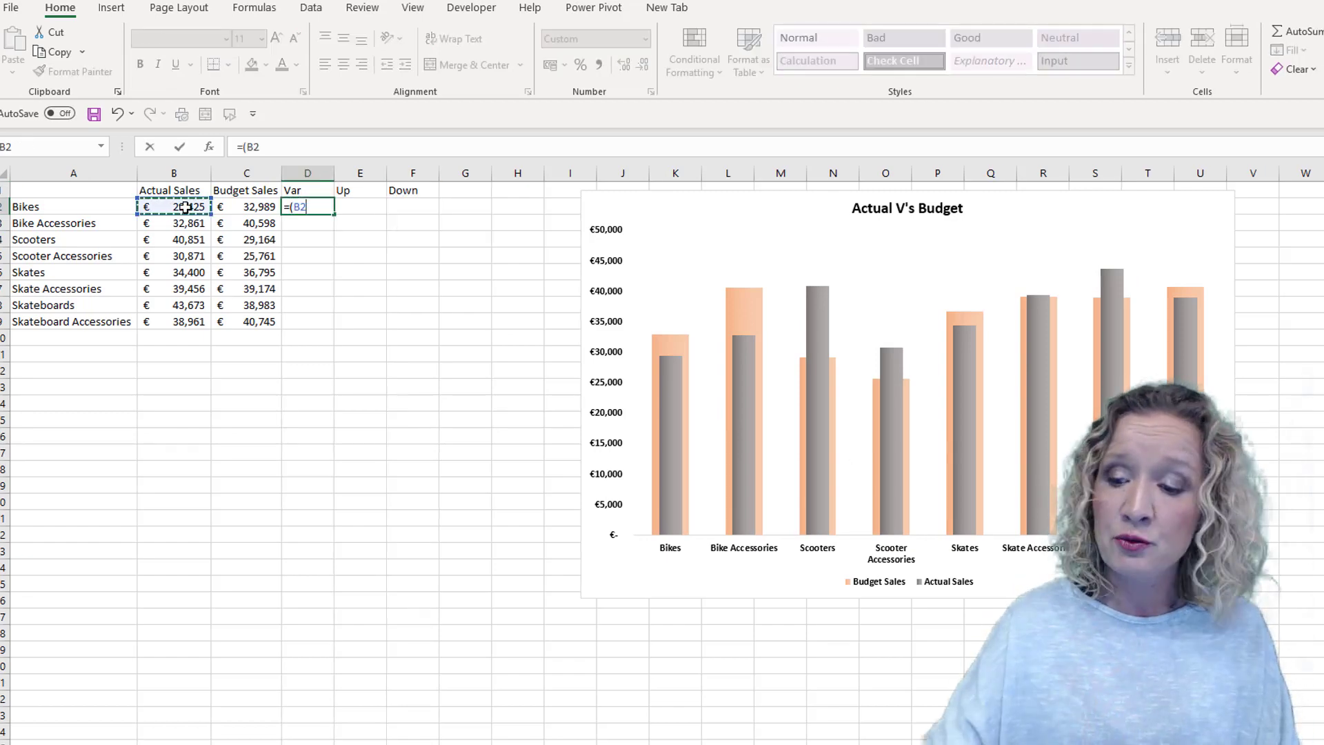
{"action": "type", "text": "-"}
{"action": "left_click", "coordinate": [244, 207]}
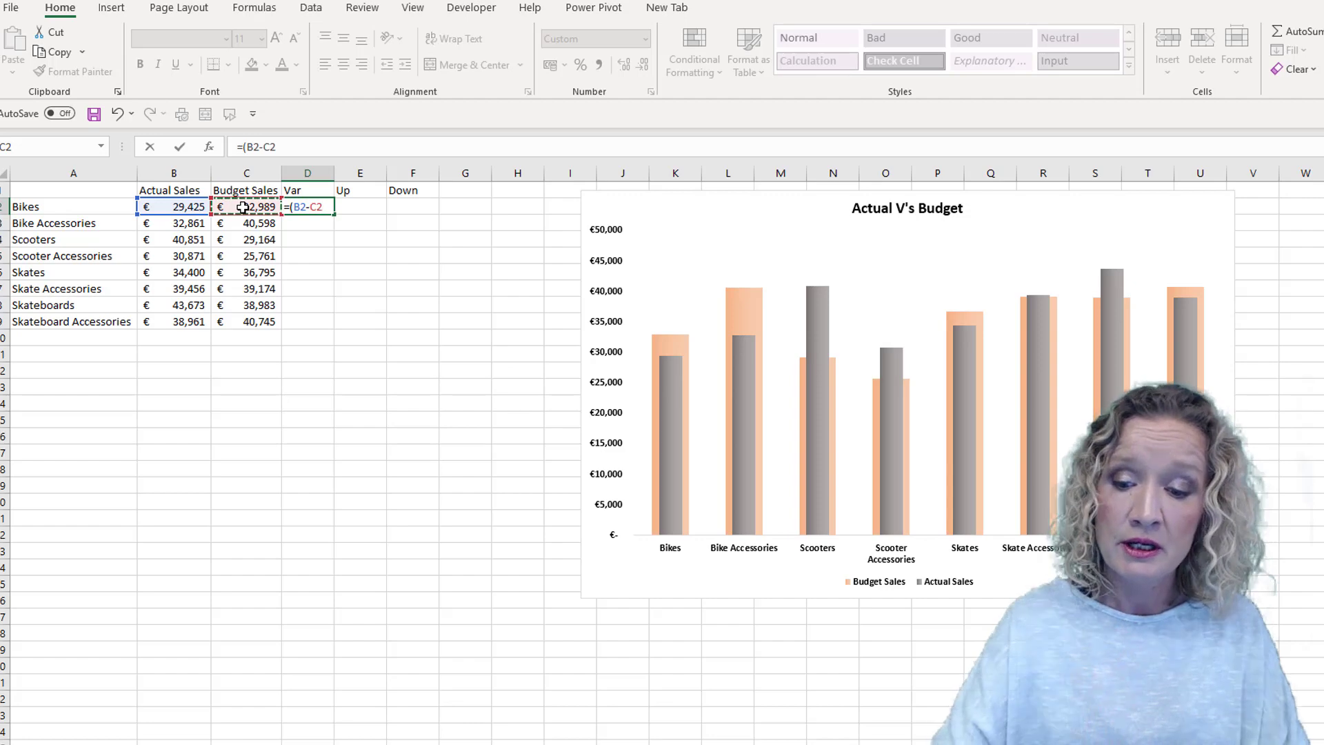
{"action": "type", "text": ")/"}
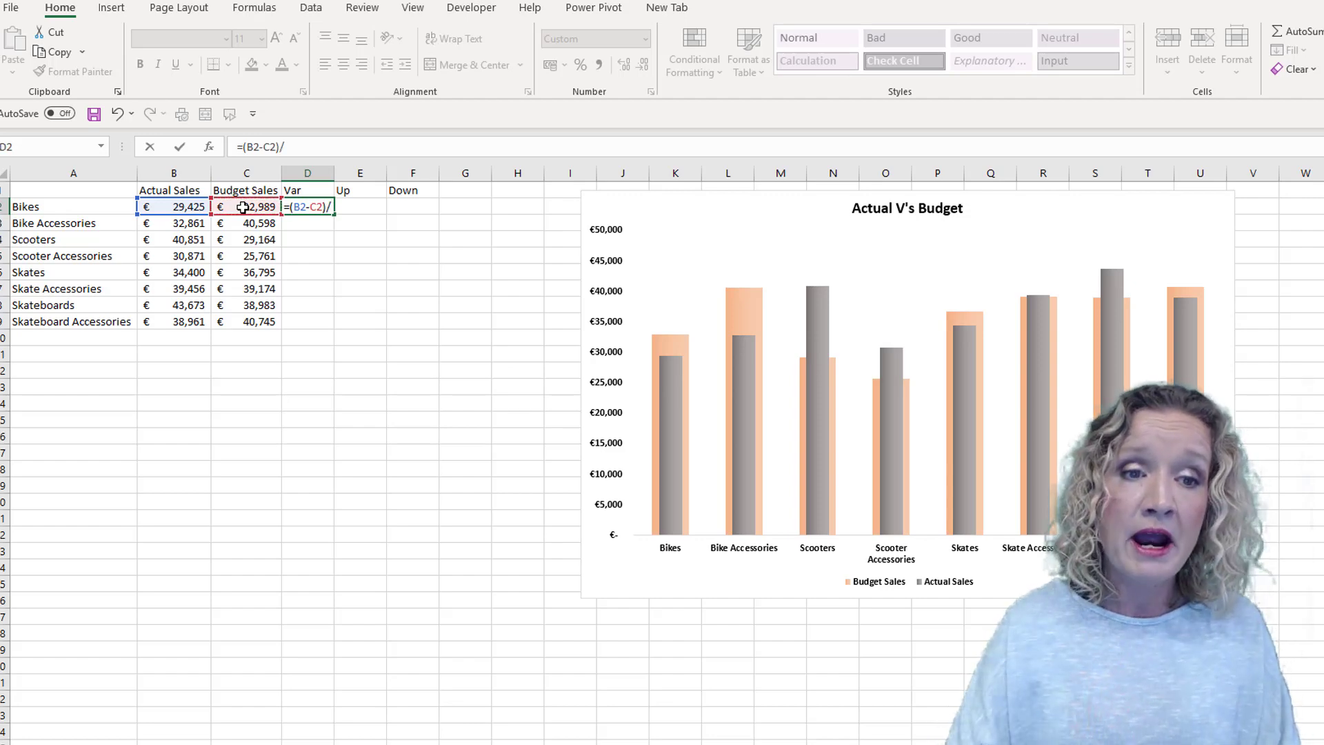
{"action": "left_click", "coordinate": [243, 207]}
{"action": "key", "text": "Return"}
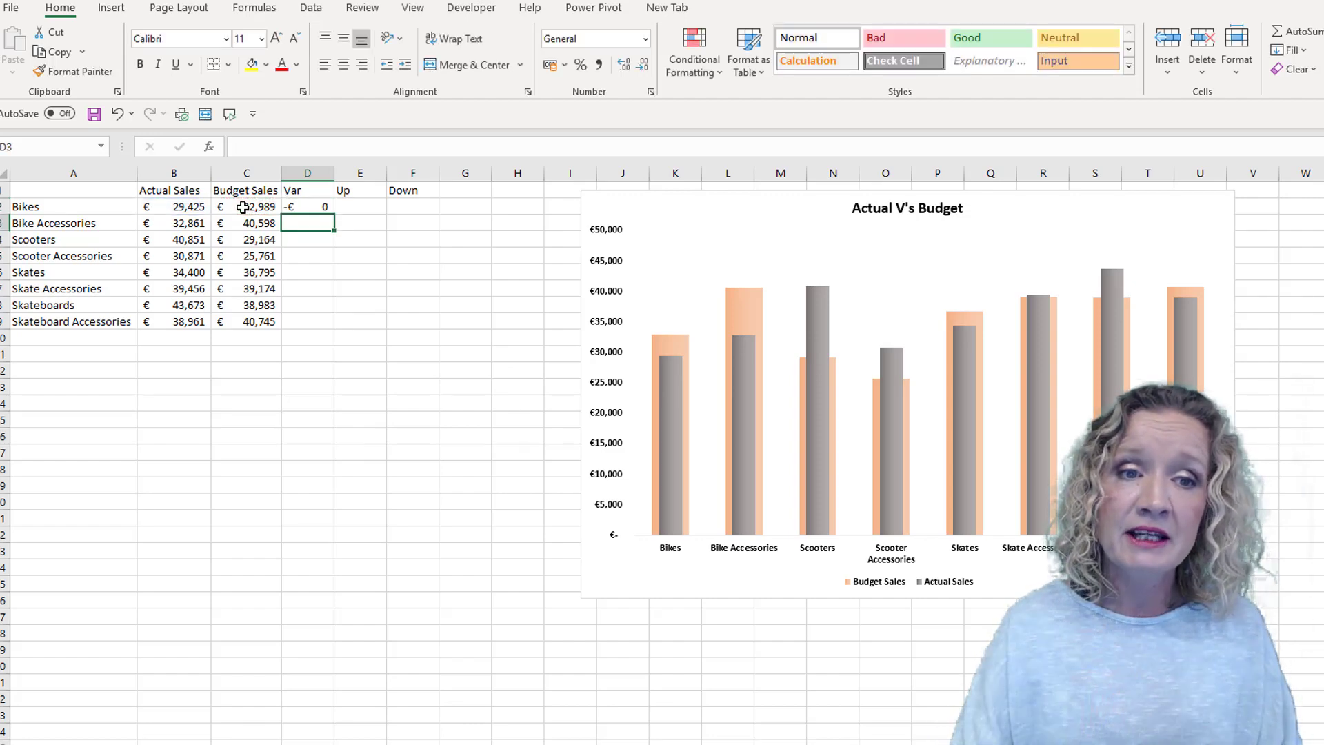
- Format the variance in D2 as a percentage and fill the formula down to D9
{"action": "left_click", "coordinate": [307, 204]}
{"action": "left_click", "coordinate": [581, 64]}
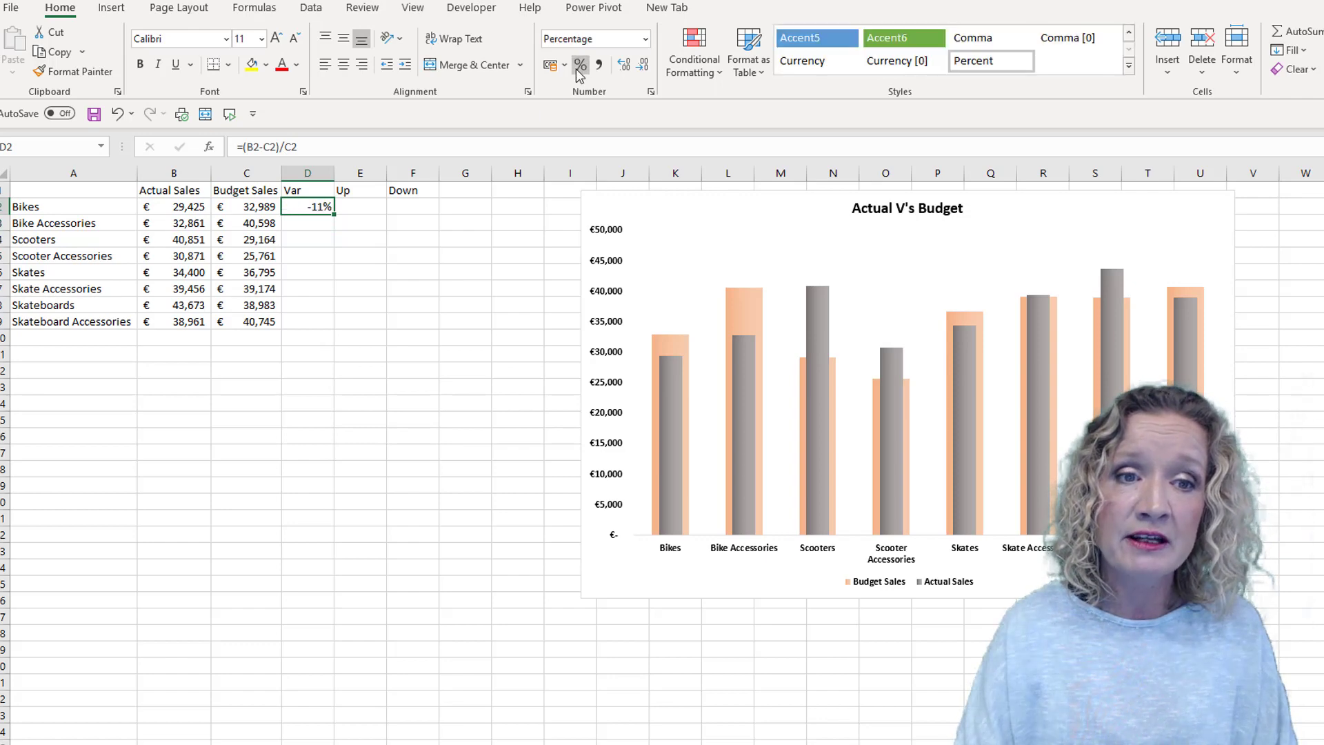
{"action": "left_click_drag", "start_coordinate": [334, 214], "coordinate": [324, 333]}
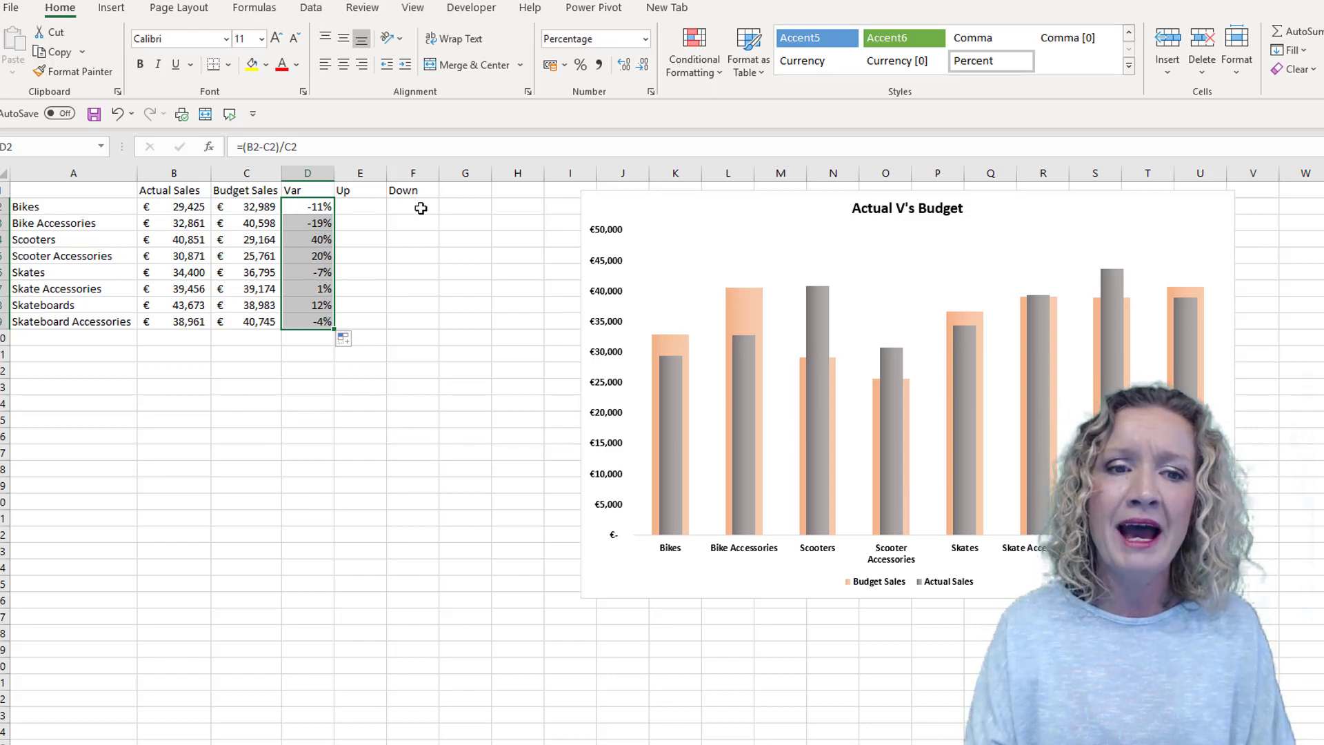
- Enter the formula =IF(D2>0,D2,NA()) in cell E2 and fill it down to E9
{"action": "left_click", "coordinate": [366, 212]}
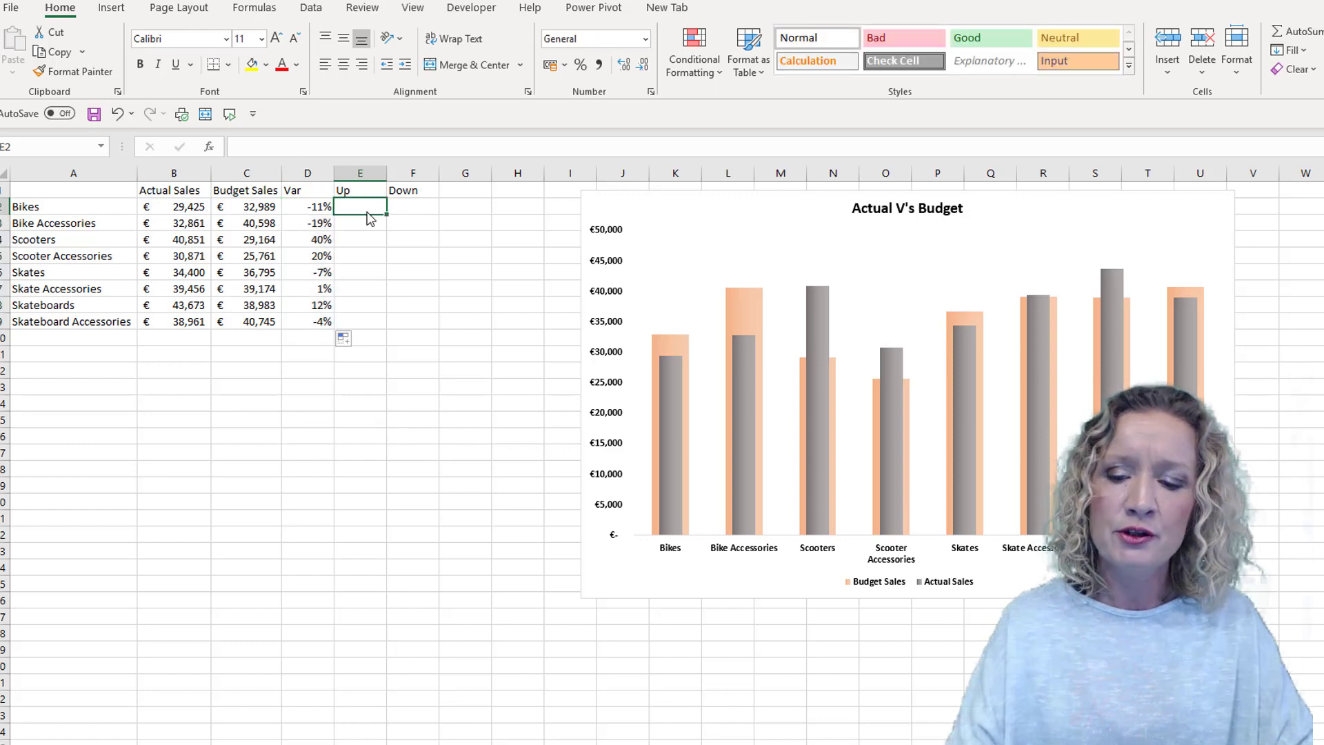
{"action": "type", "text": "=if("}
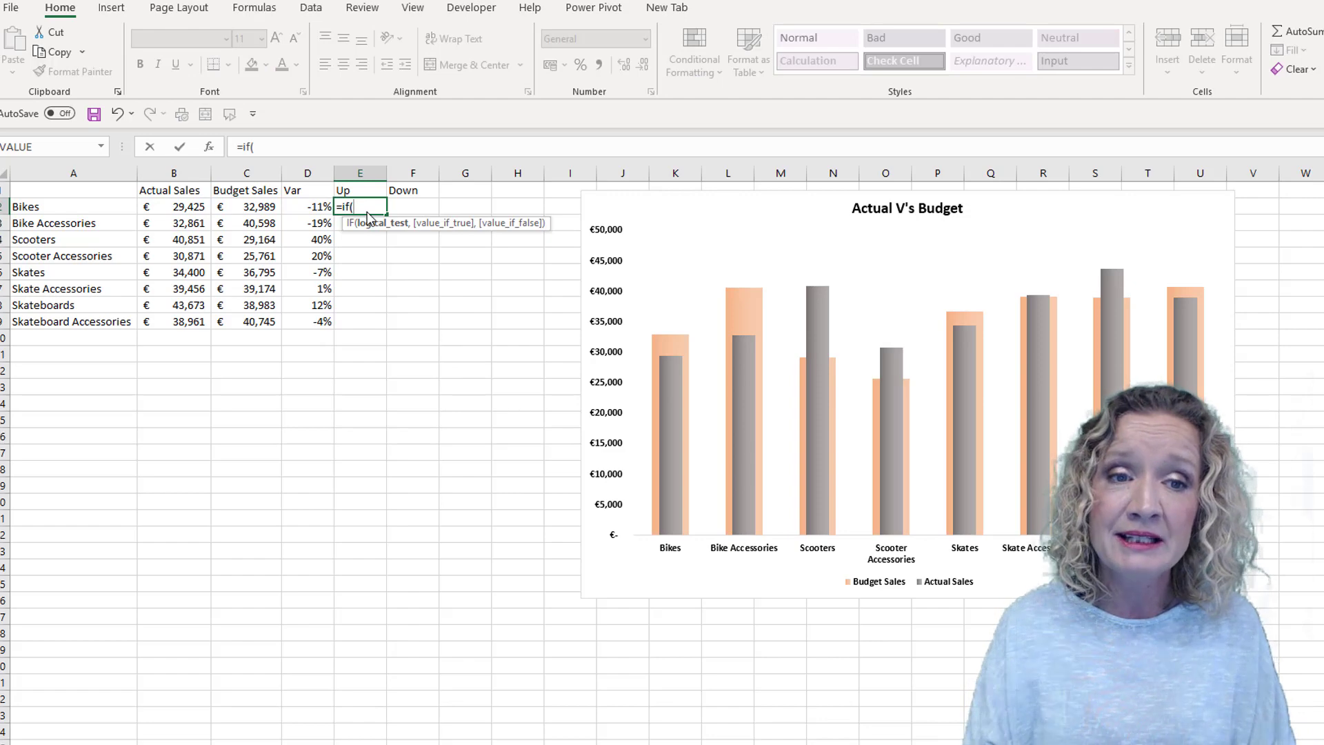
{"action": "left_click", "coordinate": [301, 205]}
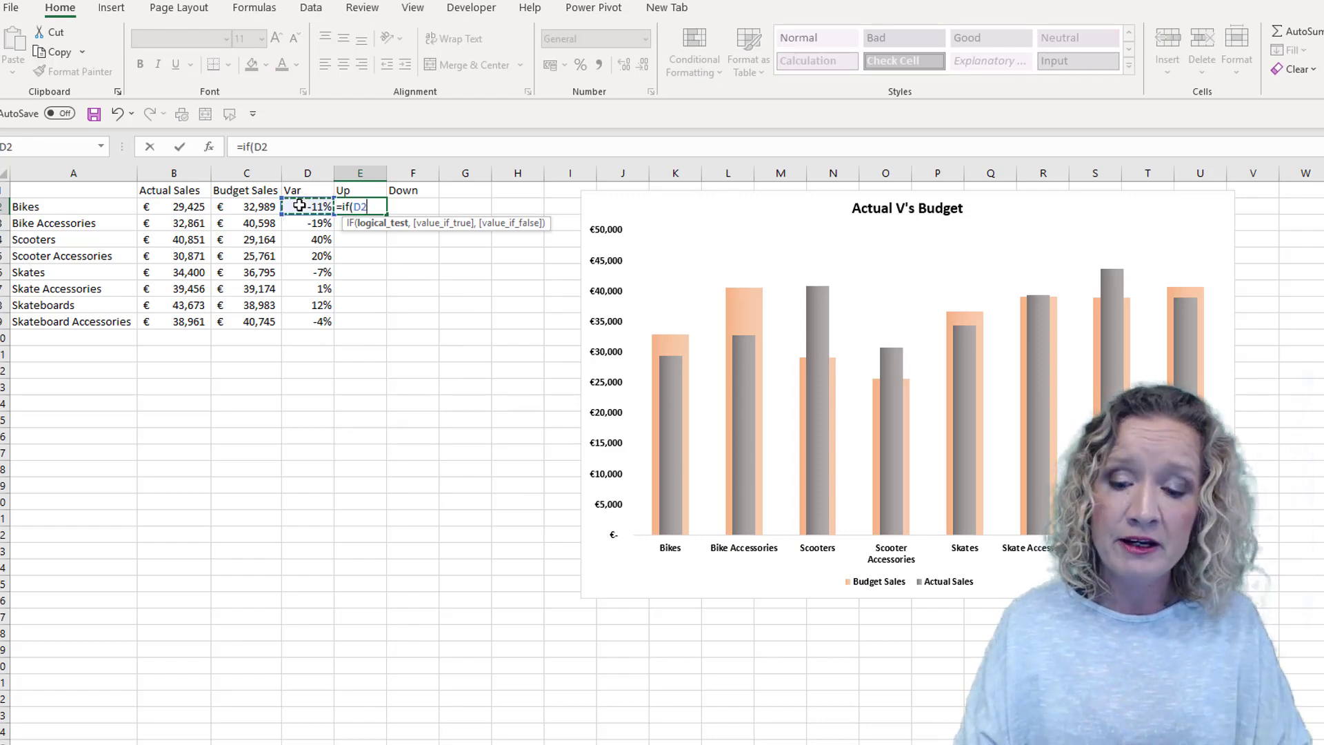
{"action": "type", "text": ">0"}
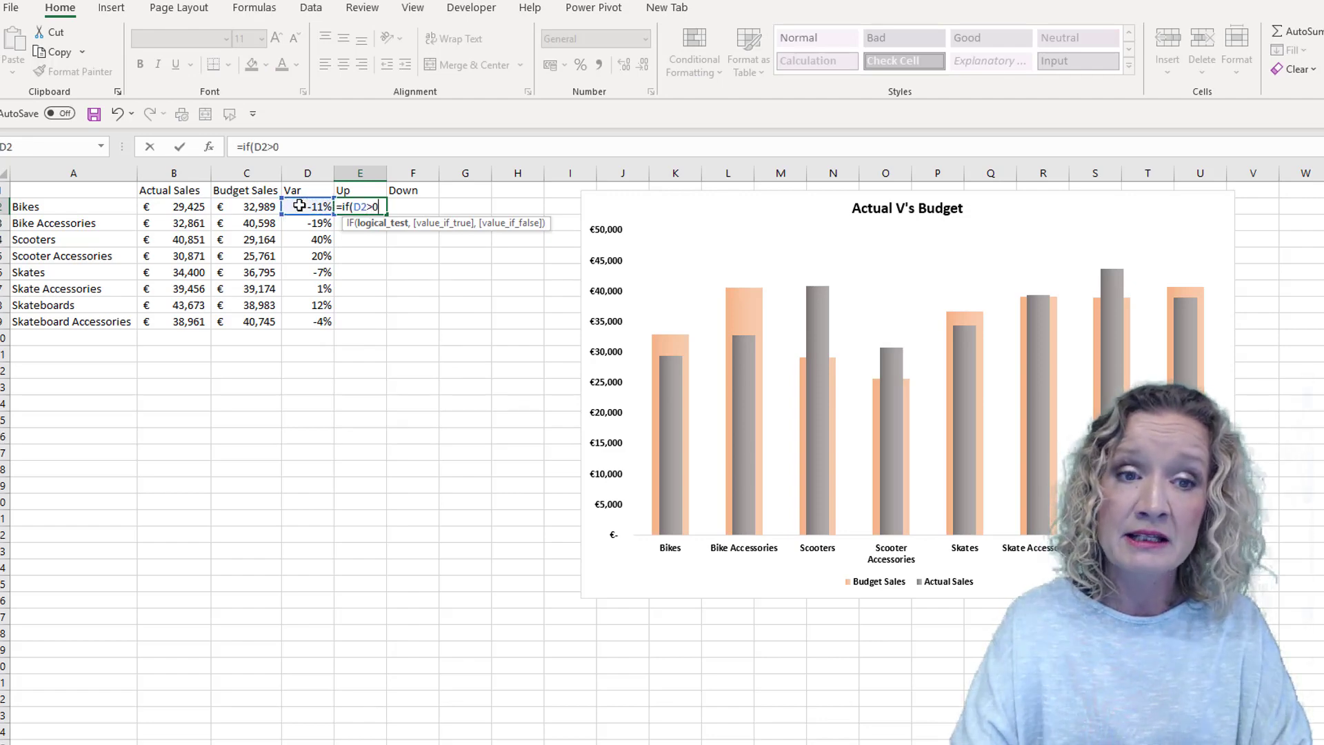
{"action": "type", "text": ","}
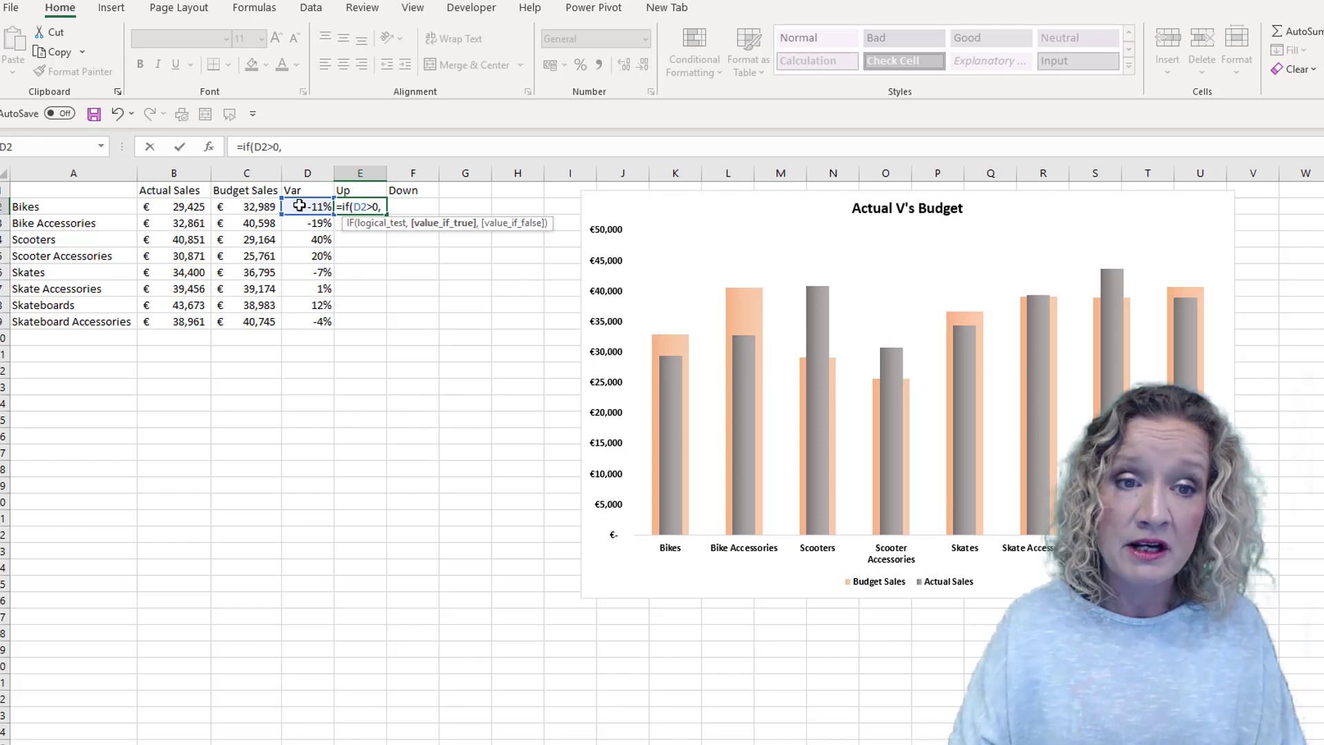
{"action": "left_click", "coordinate": [299, 206]}
{"action": "type", "text": ","}
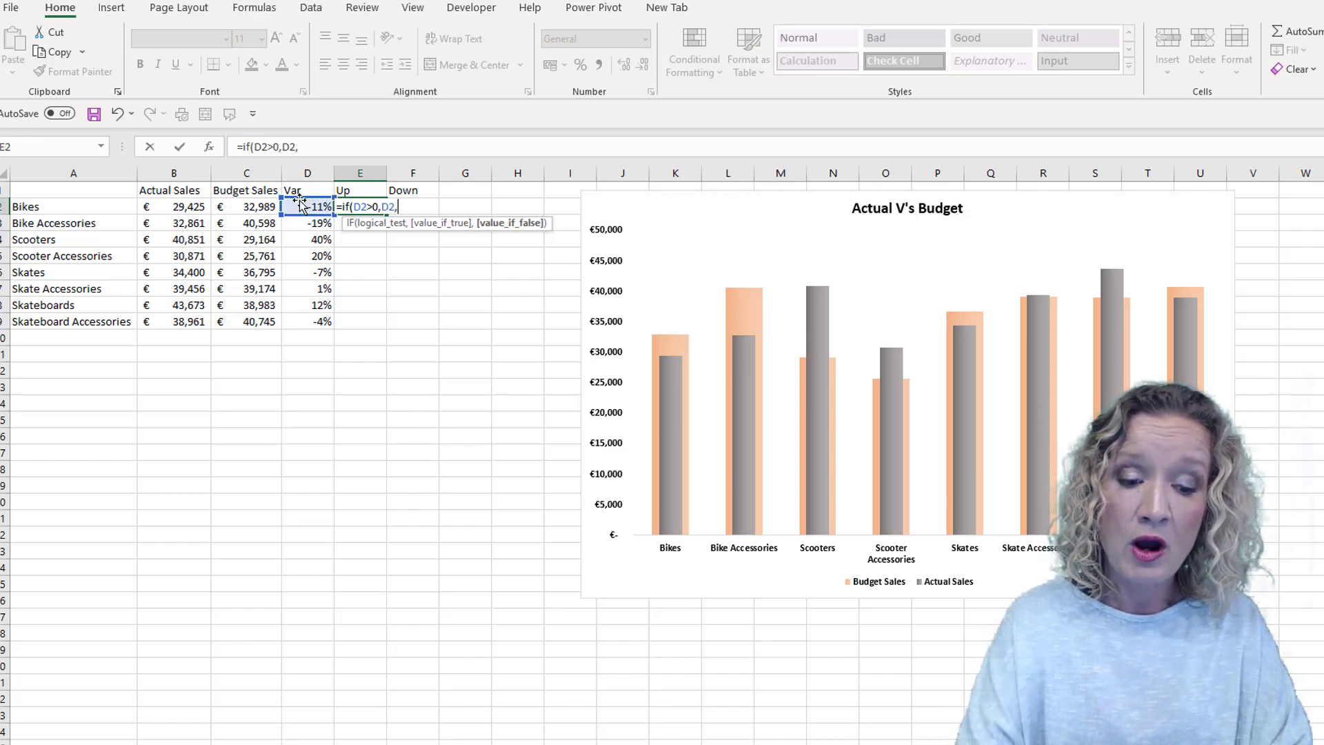
{"action": "type", "text": "na"}
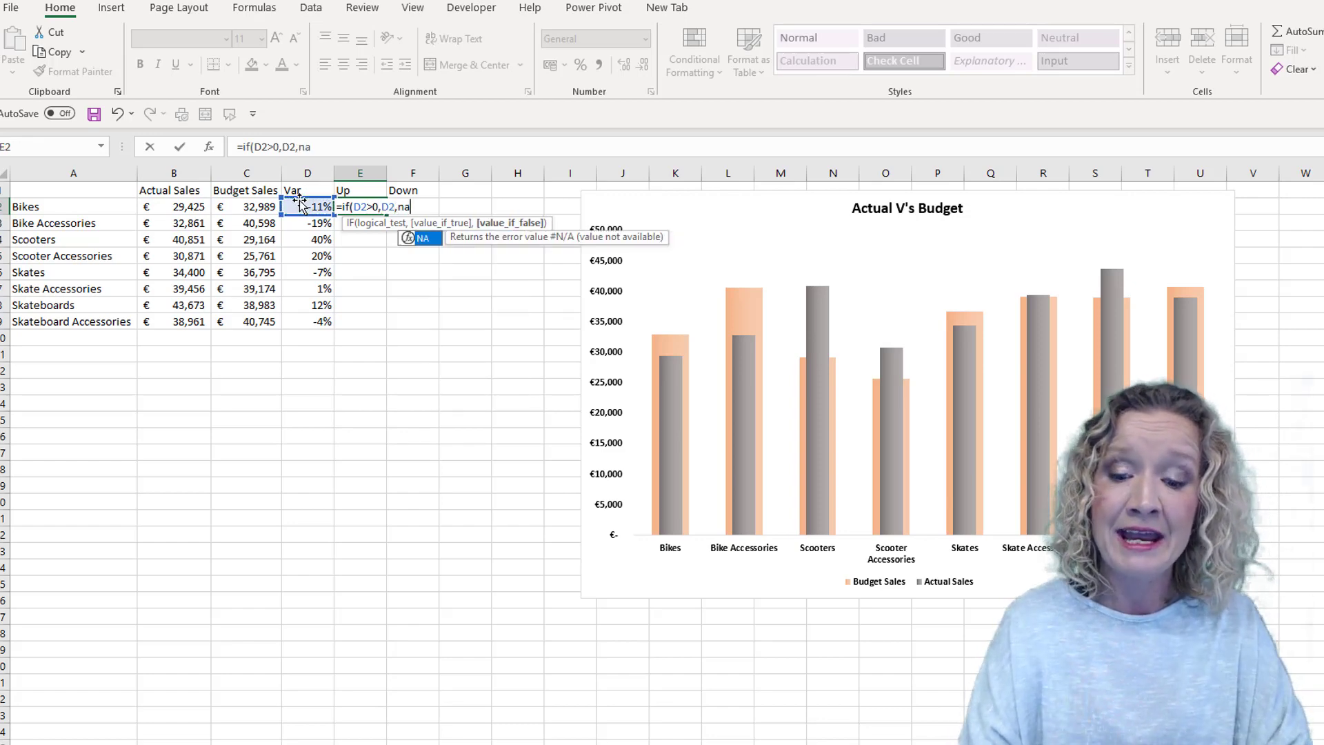
{"action": "type", "text": "())"}
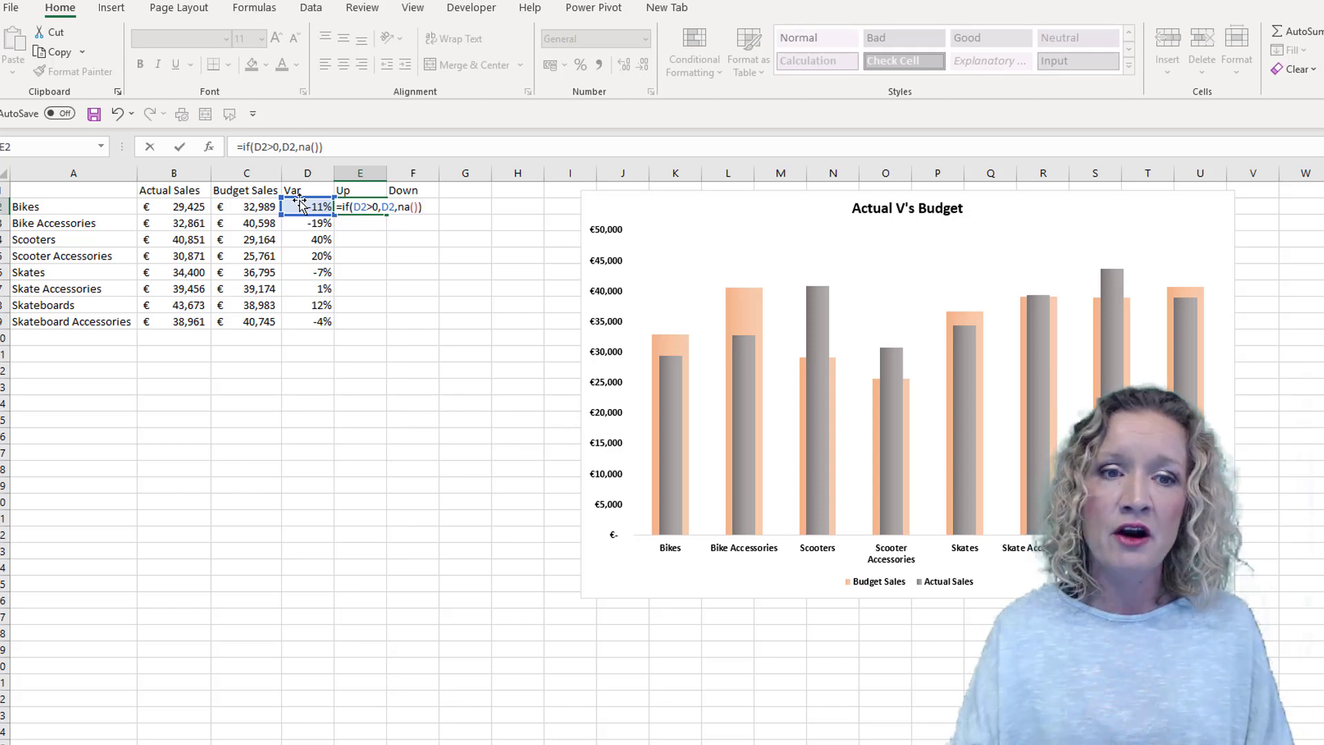
{"action": "key", "text": "Return"}
{"action": "left_click", "coordinate": [361, 207]}
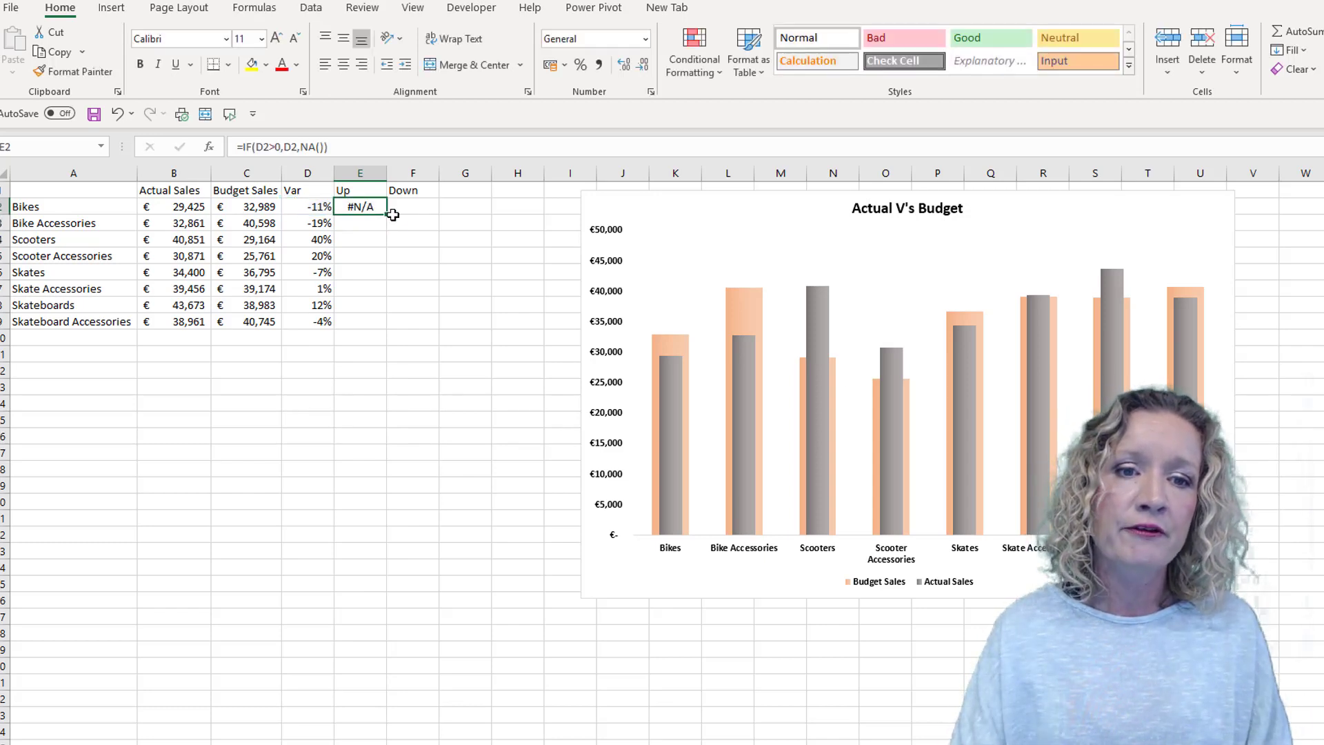
{"action": "left_click_drag", "start_coordinate": [387, 214], "coordinate": [375, 334]}
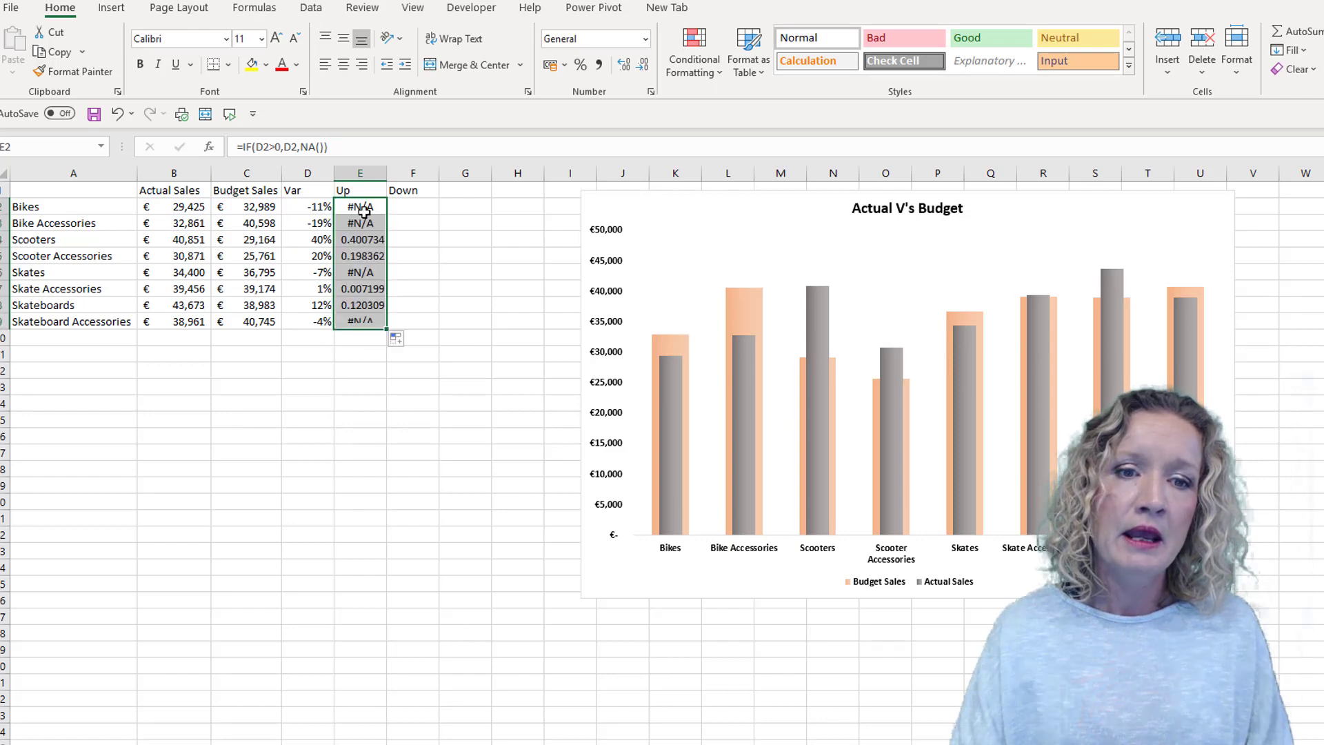
- Copy the Up formula text from E2 into F2 and change it to =IF(D2<0,D2,NA())
{"action": "left_click", "coordinate": [359, 204]}
{"action": "left_click_drag", "start_coordinate": [329, 146], "coordinate": [206, 146]}
{"action": "key", "text": "ctrl+c"}
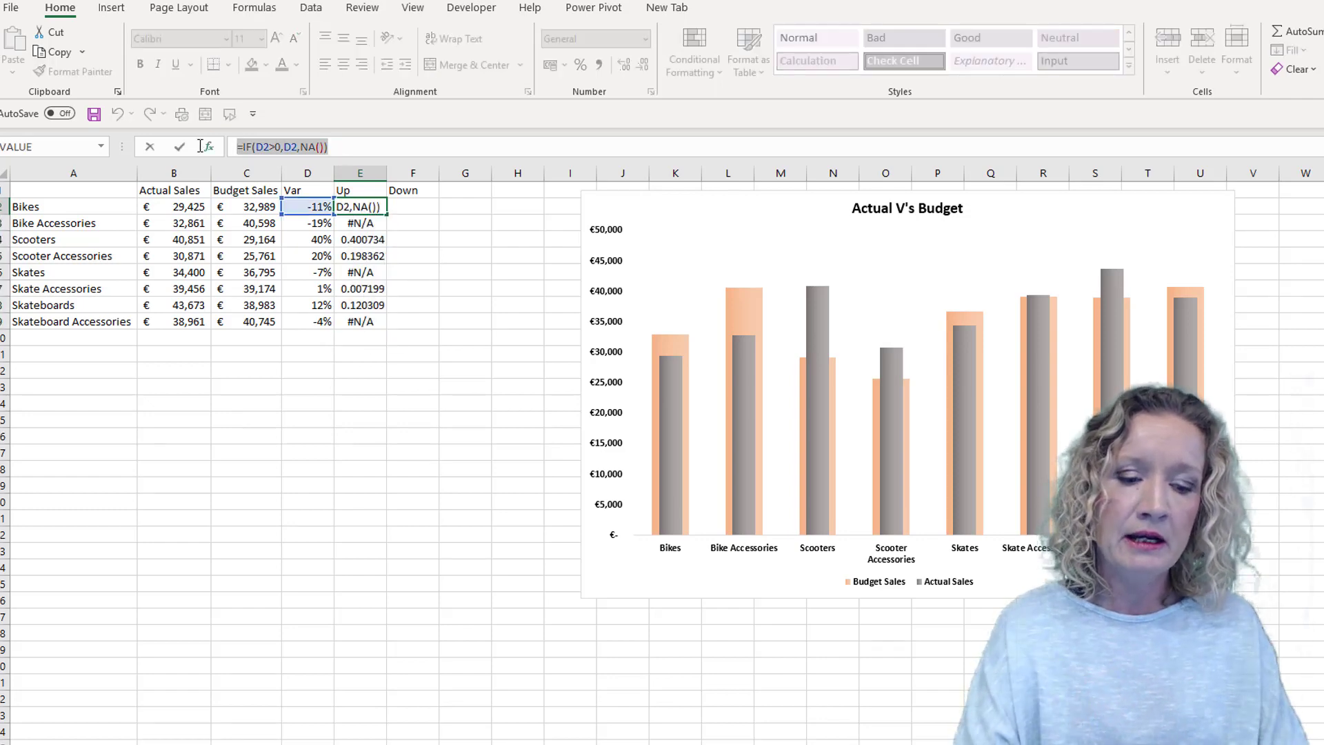
{"action": "key", "text": "Tab"}
{"action": "key", "text": "ctrl+v"}
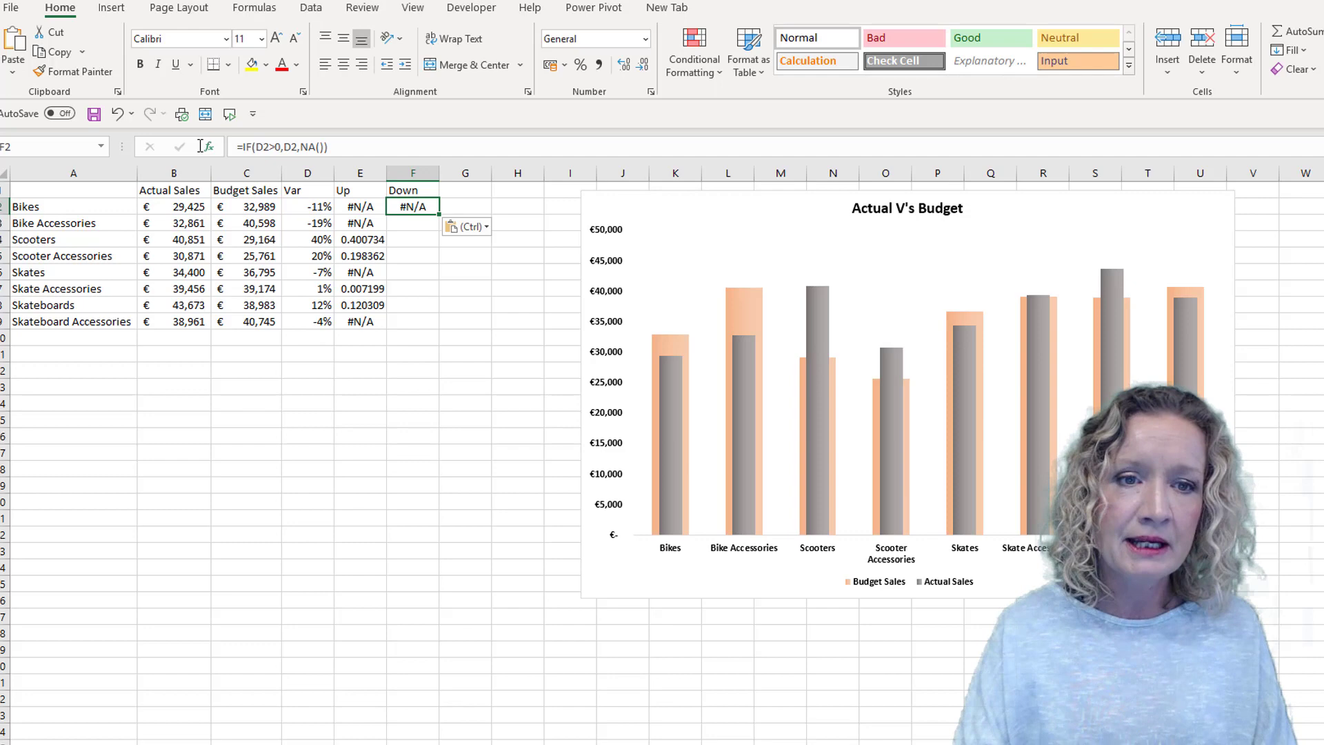
{"action": "left_click", "coordinate": [278, 146]}
{"action": "key", "text": "BackSpace"}
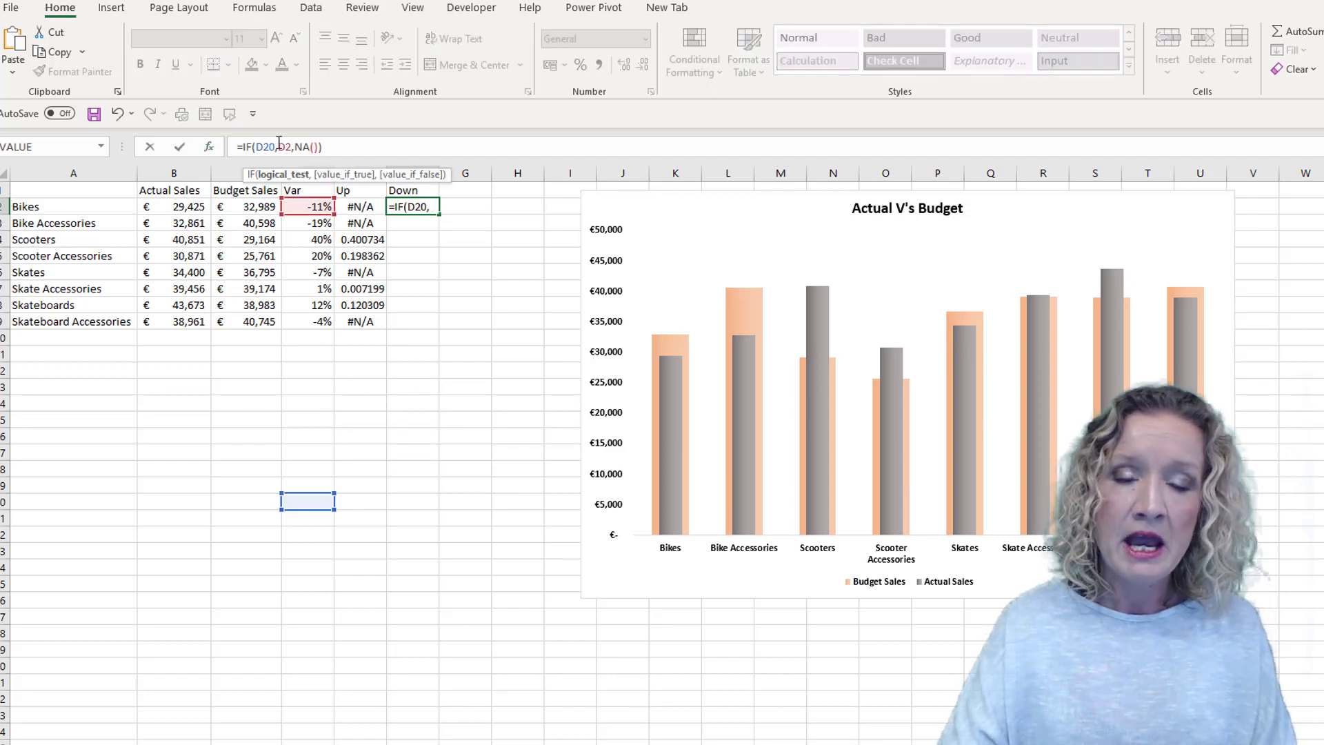
{"action": "type", "text": "<"}
{"action": "key", "text": "Return"}
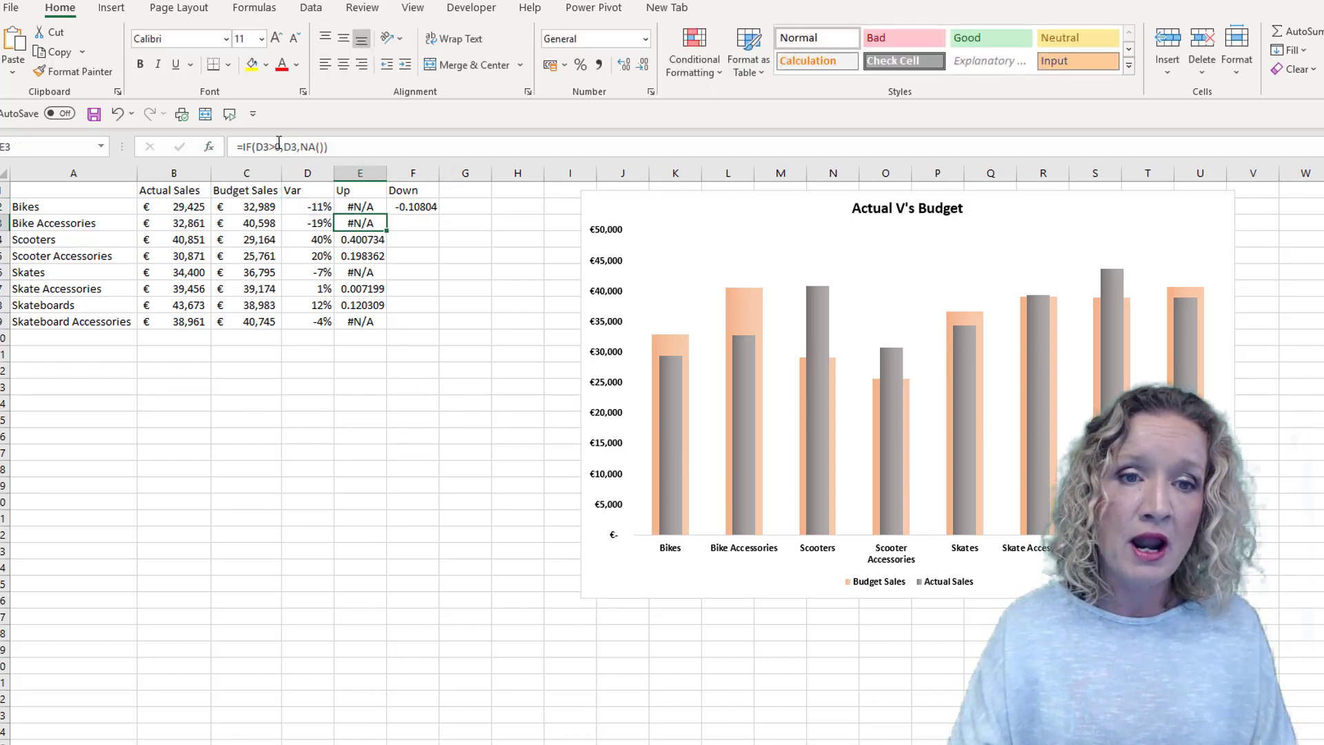
- Fill the Down formula from F2 to F9, leaving F10 empty, and format E2:F9 as percentages
{"action": "left_click", "coordinate": [412, 209]}
{"action": "left_click_drag", "start_coordinate": [439, 214], "coordinate": [413, 345]}
{"action": "left_click", "coordinate": [414, 337]}
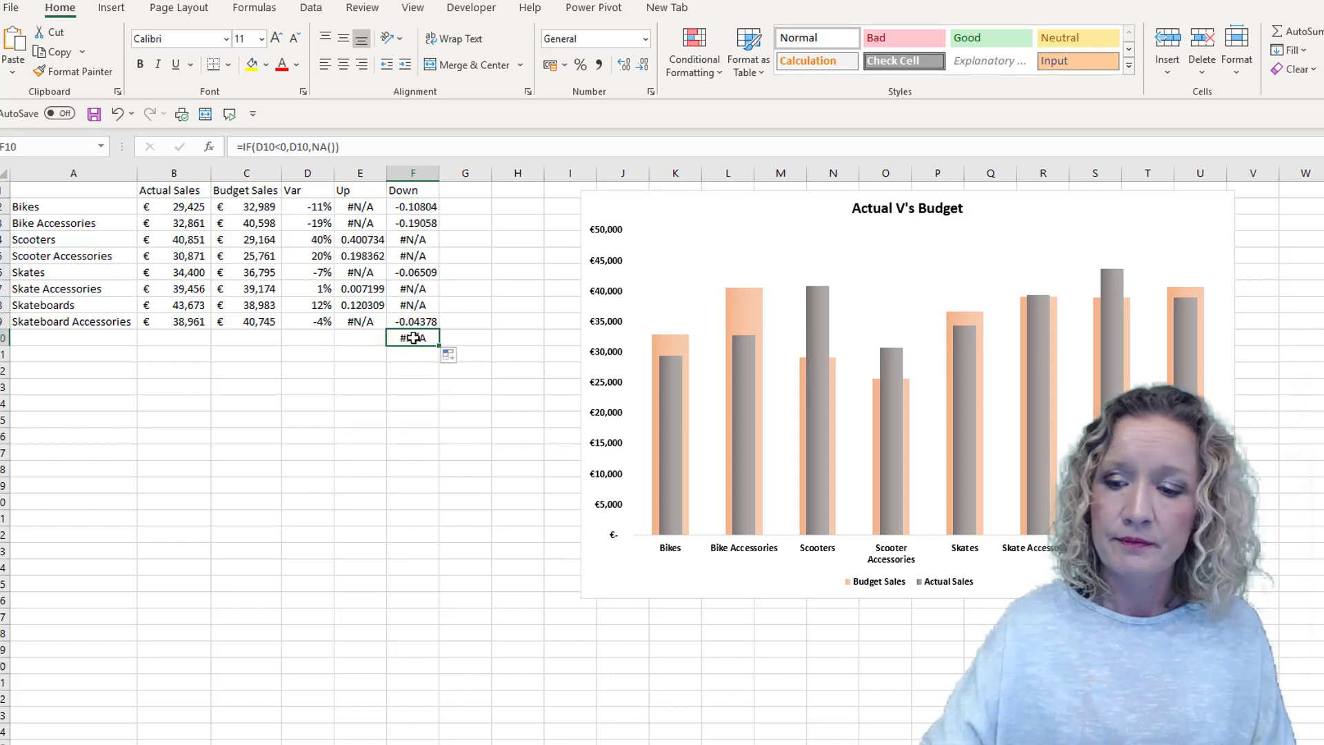
{"action": "key", "text": "Delete"}
{"action": "left_click_drag", "start_coordinate": [359, 207], "coordinate": [414, 321]}
{"action": "left_click", "coordinate": [581, 65]}
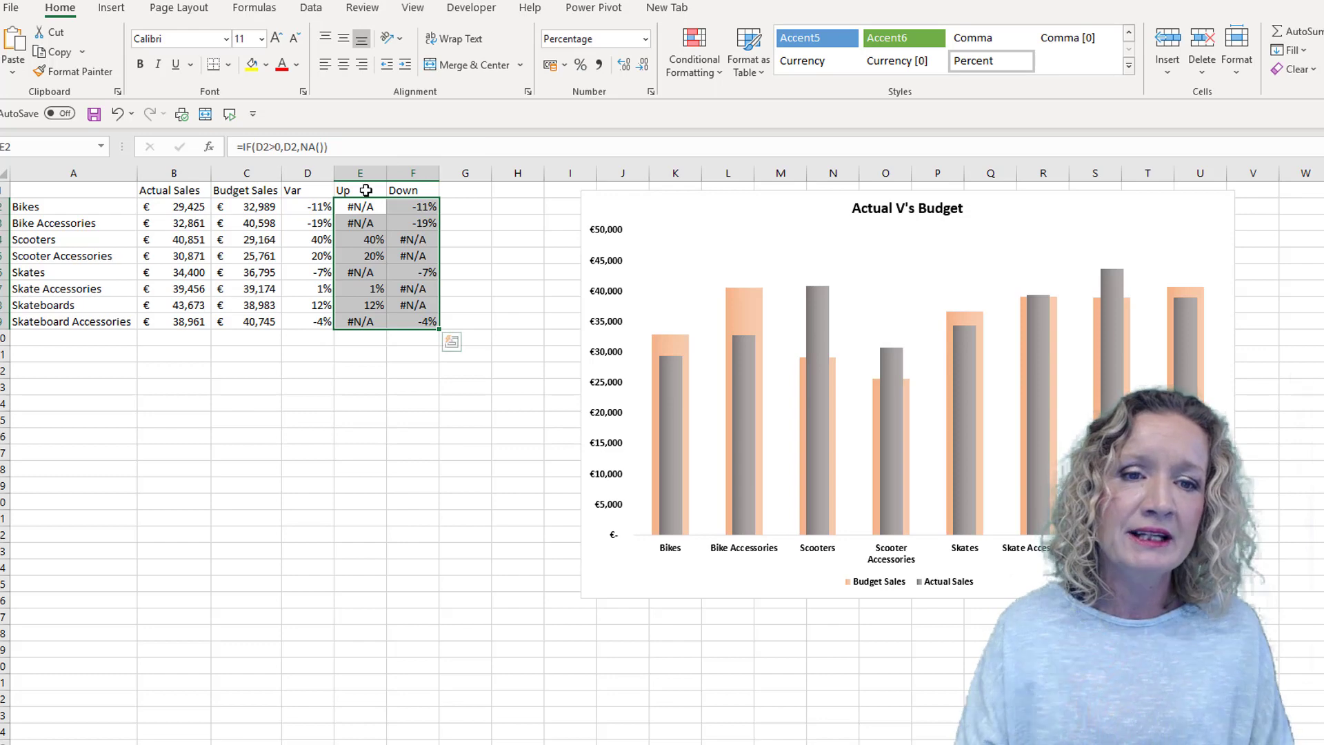
- Insert a markers-only scatter chart from the category names in A1:A9 and the Up and Down data in E1:F9
{"action": "left_click_drag", "start_coordinate": [361, 190], "coordinate": [413, 321]}
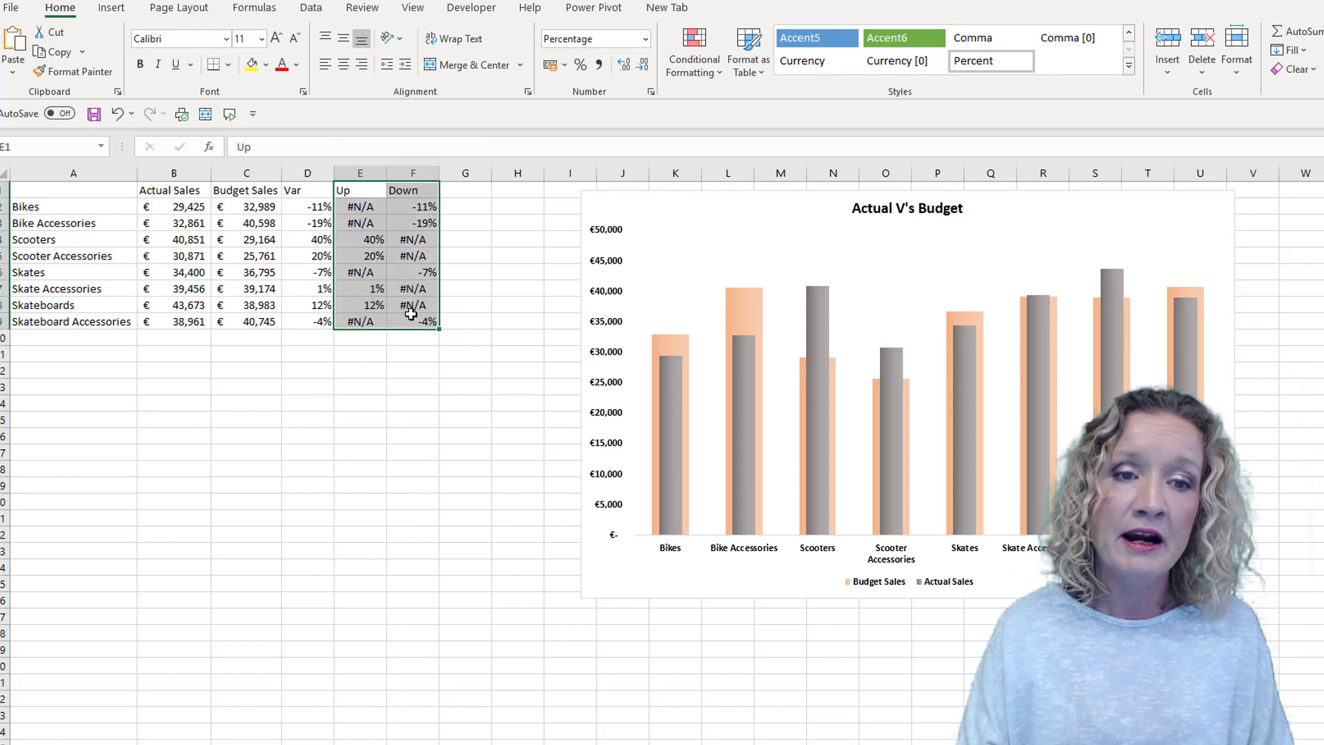
{"action": "left_click_drag", "start_coordinate": [100, 193], "coordinate": [86, 320]}
{"action": "left_click", "coordinate": [111, 7]}
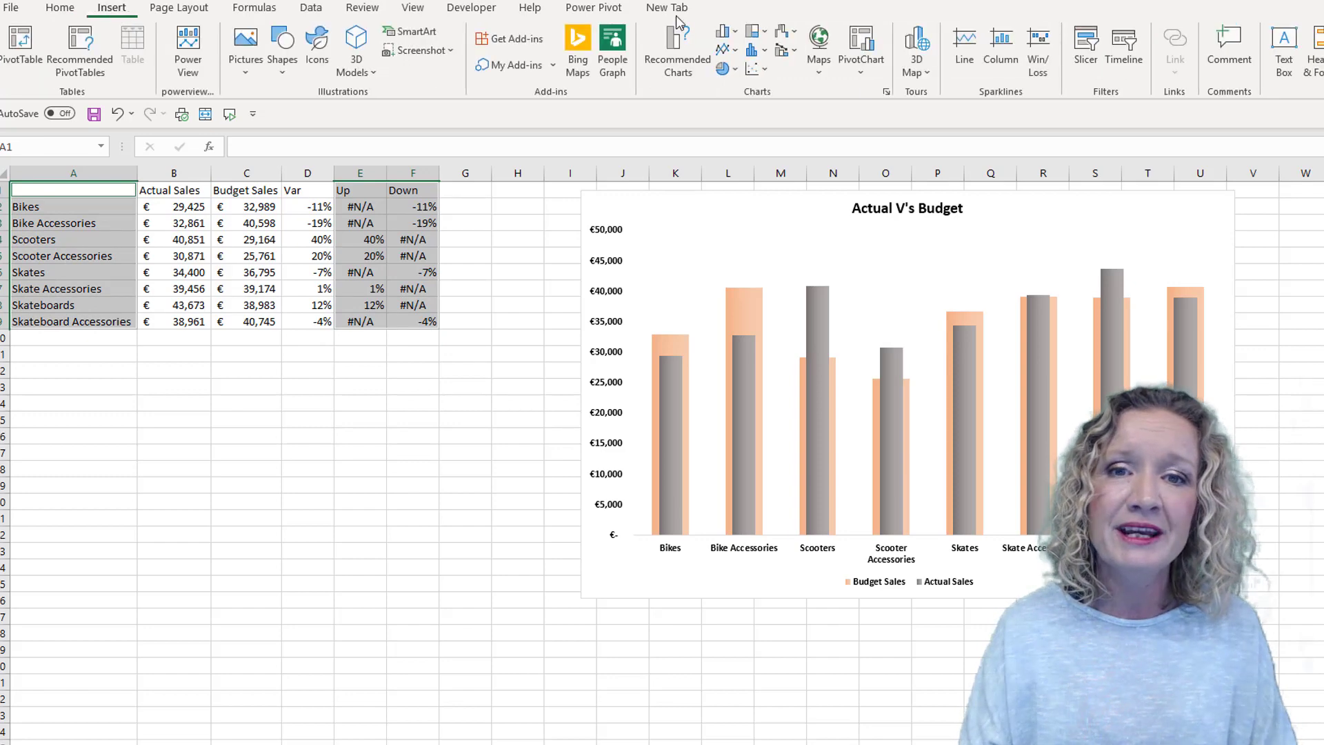
{"action": "left_click", "coordinate": [754, 69]}
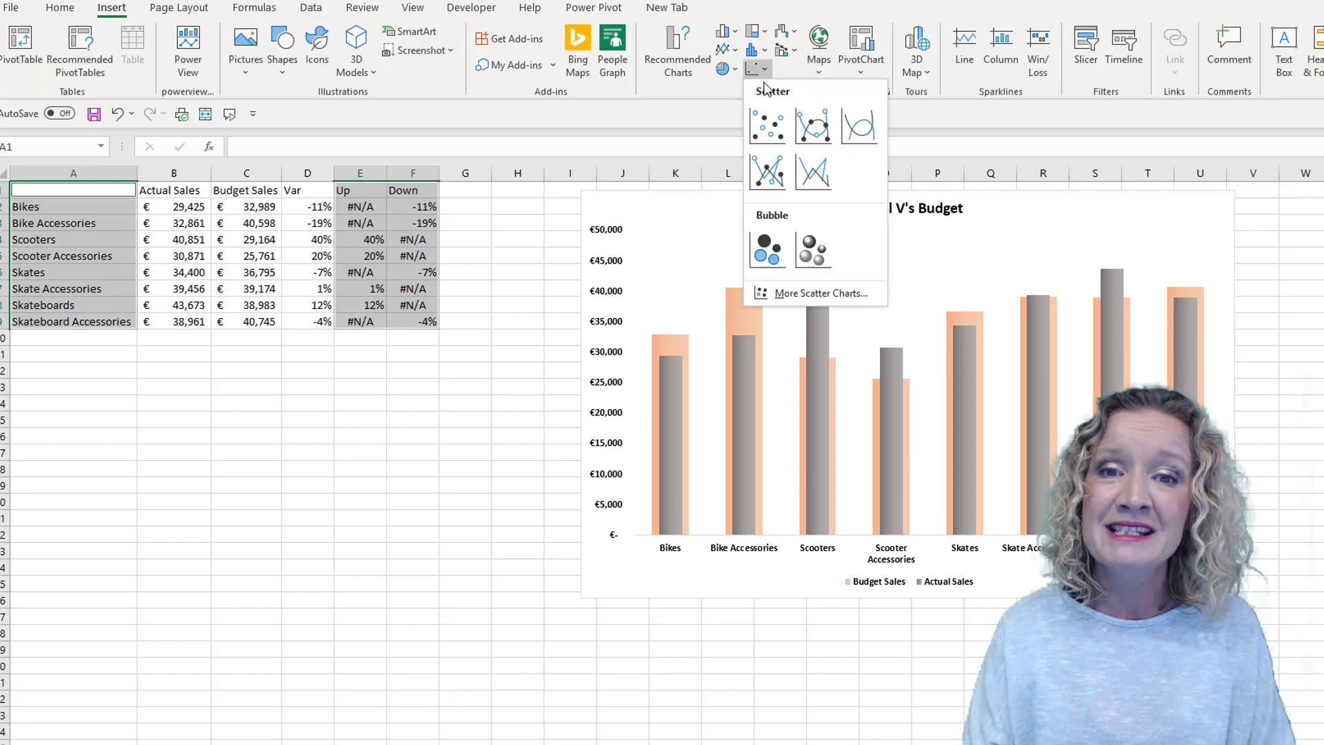
{"action": "left_click", "coordinate": [767, 125]}
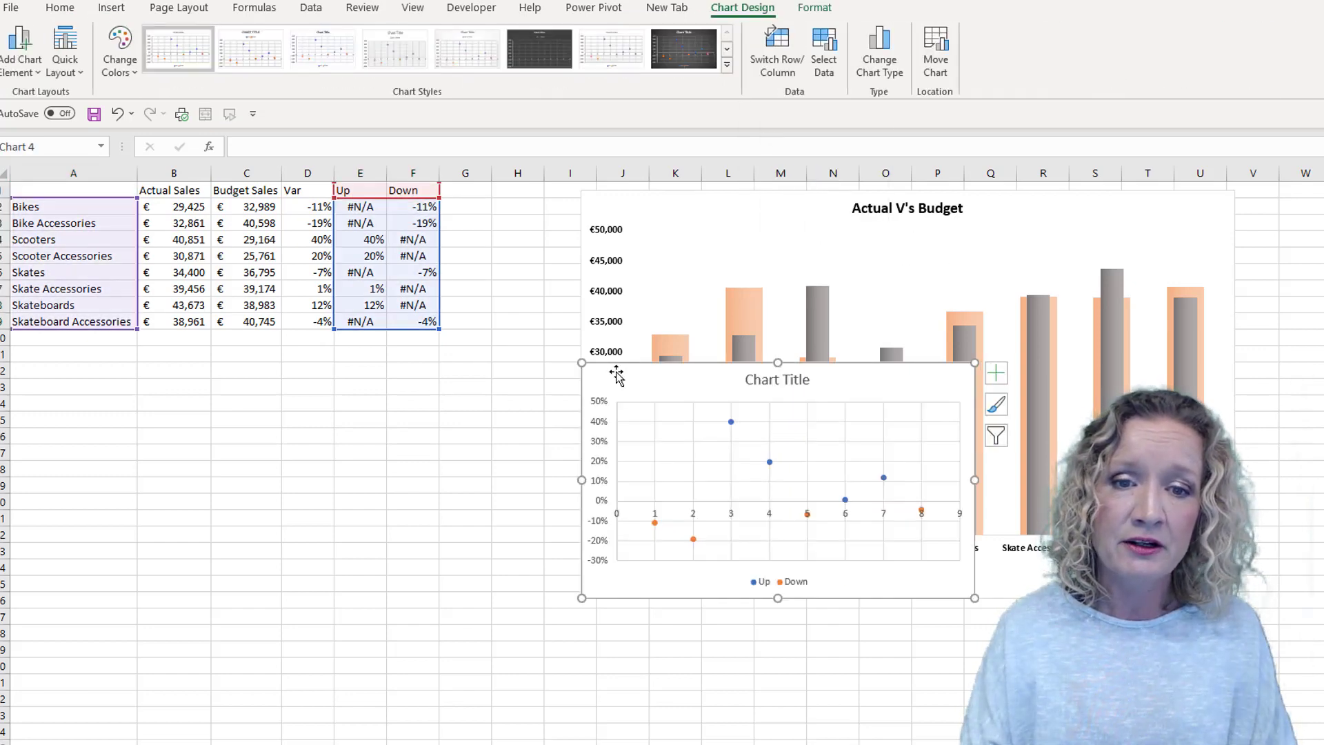
- Move the scatter chart below the data table and enlarge it to fill the space beside the column chart
{"action": "left_click_drag", "start_coordinate": [615, 370], "coordinate": [87, 344]}
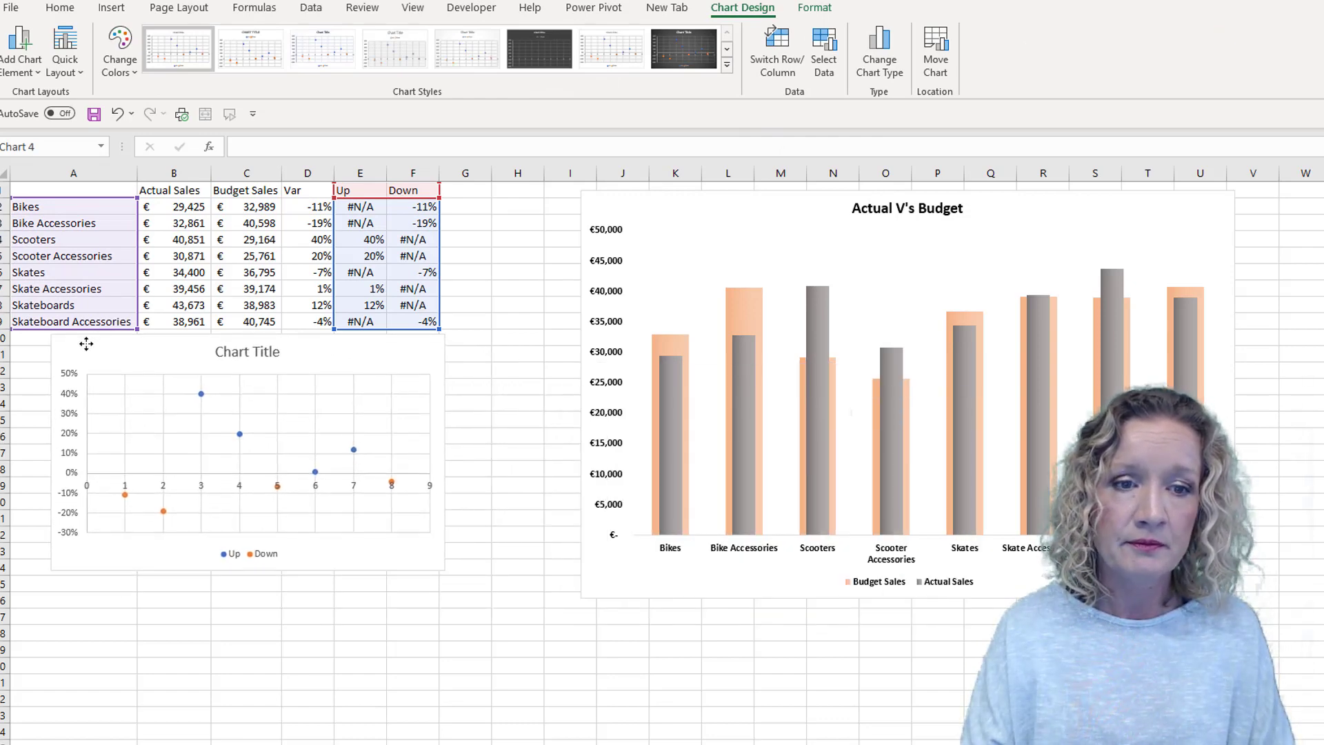
{"action": "left_click_drag", "start_coordinate": [438, 569], "coordinate": [563, 703]}
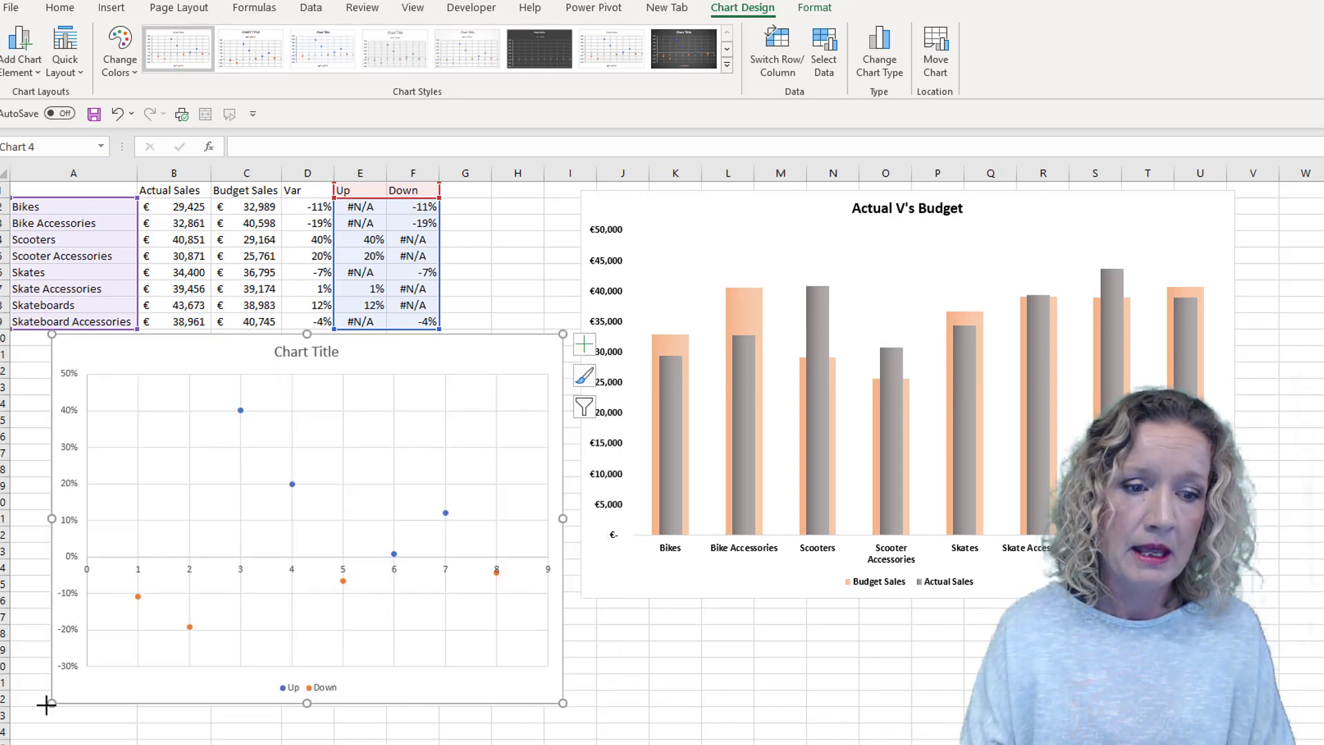
{"action": "left_click_drag", "start_coordinate": [52, 703], "coordinate": [17, 723]}
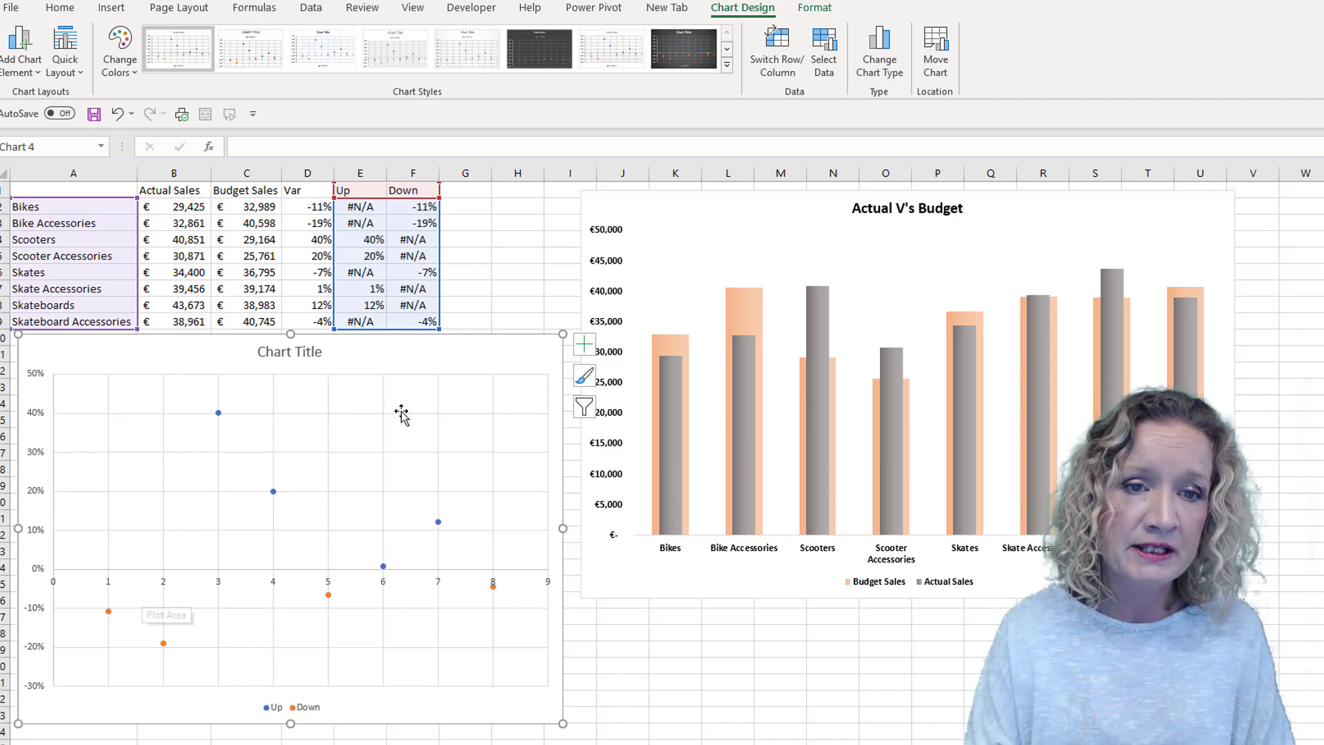
- Try an empty string in place of NA() in E2's formula, check the Bikes point on the scatter chart, and undo the edit
{"action": "left_click", "coordinate": [218, 415]}
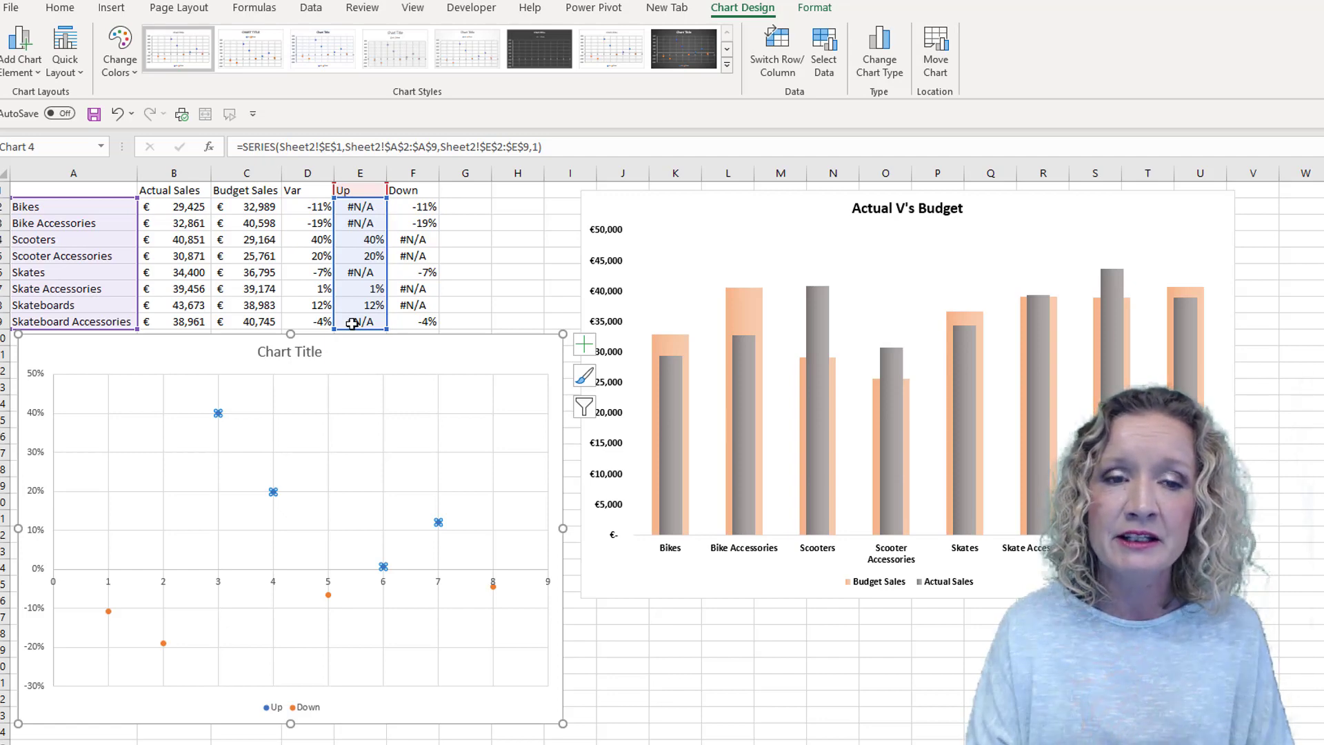
{"action": "left_click", "coordinate": [488, 233]}
{"action": "left_click", "coordinate": [366, 206]}
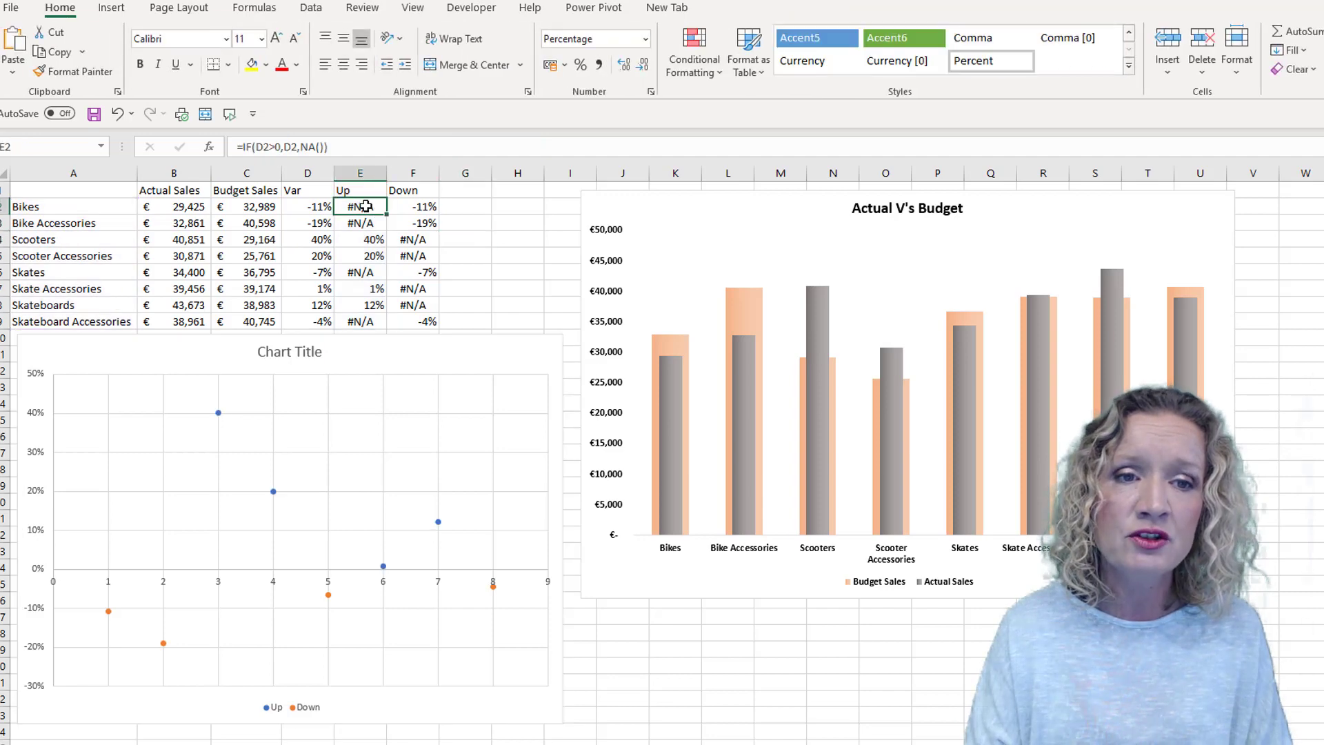
{"action": "left_click_drag", "start_coordinate": [335, 147], "coordinate": [305, 147]}
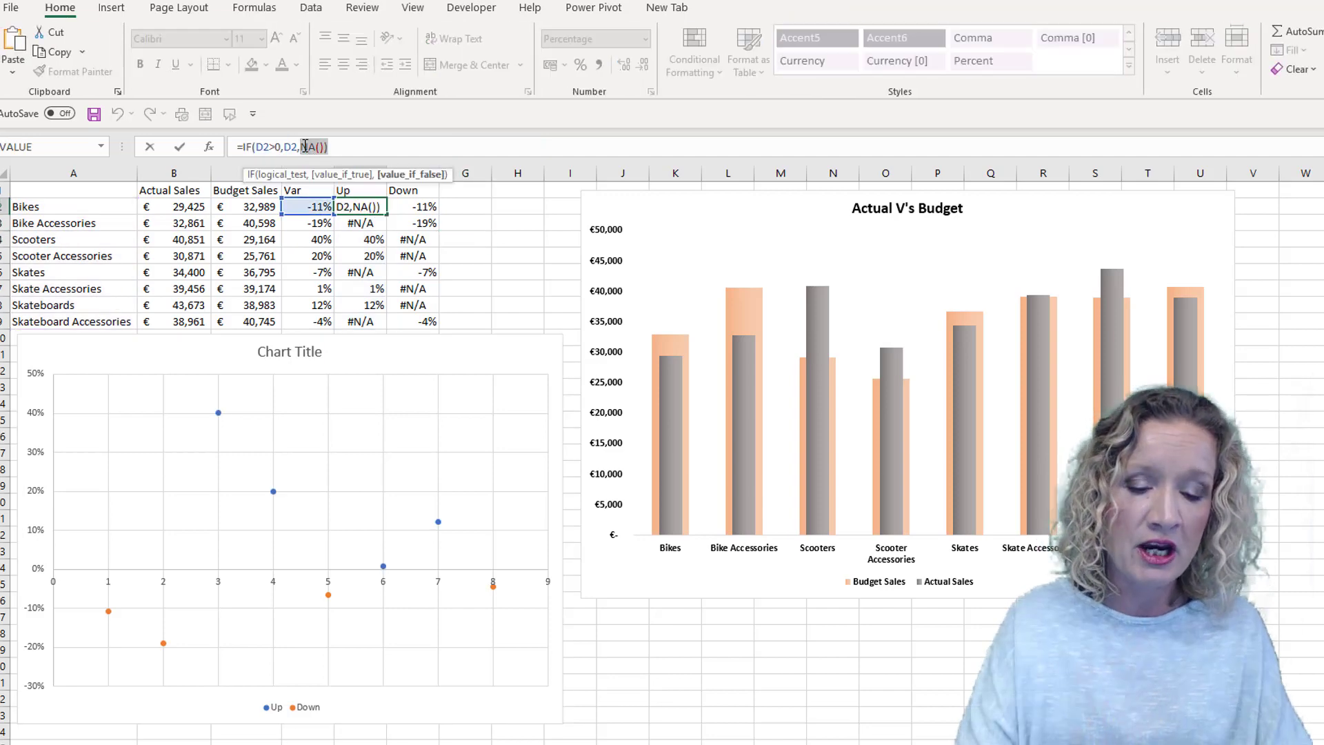
{"action": "type", "text": "\"\""}
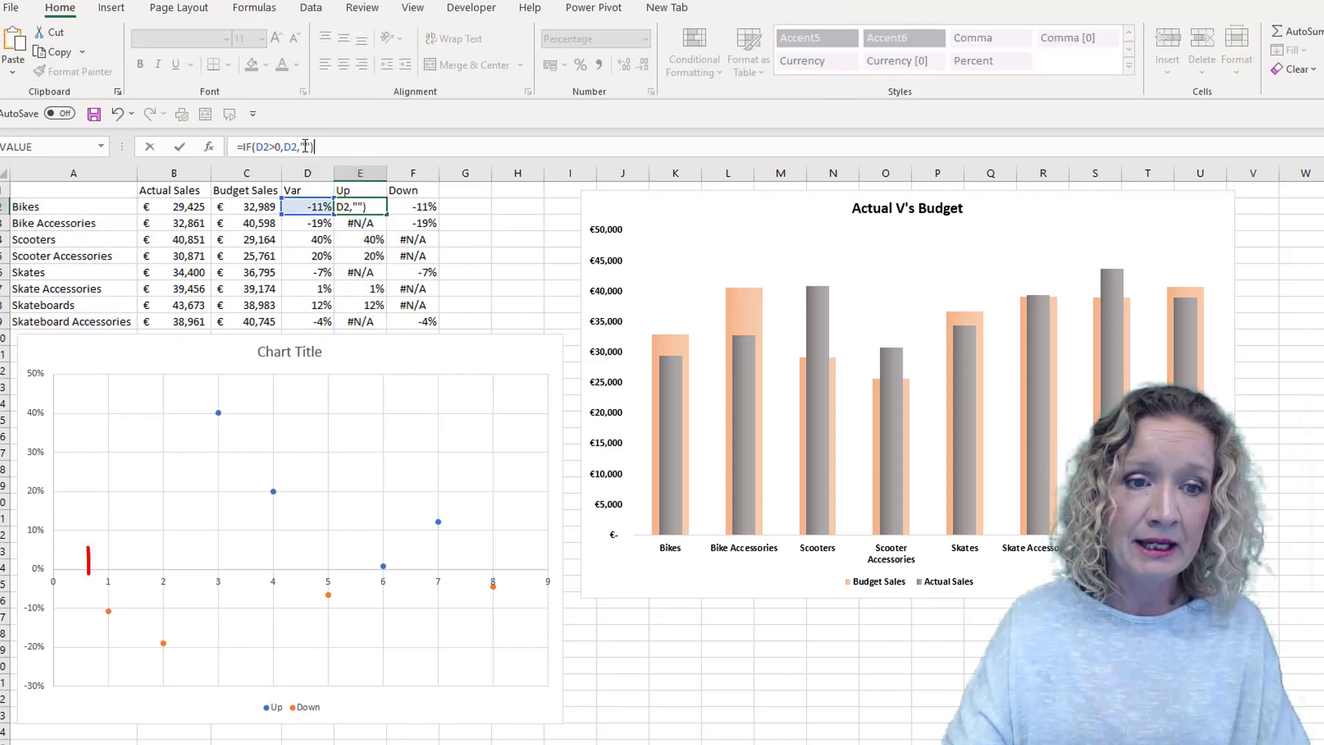
{"action": "key", "text": "Return"}
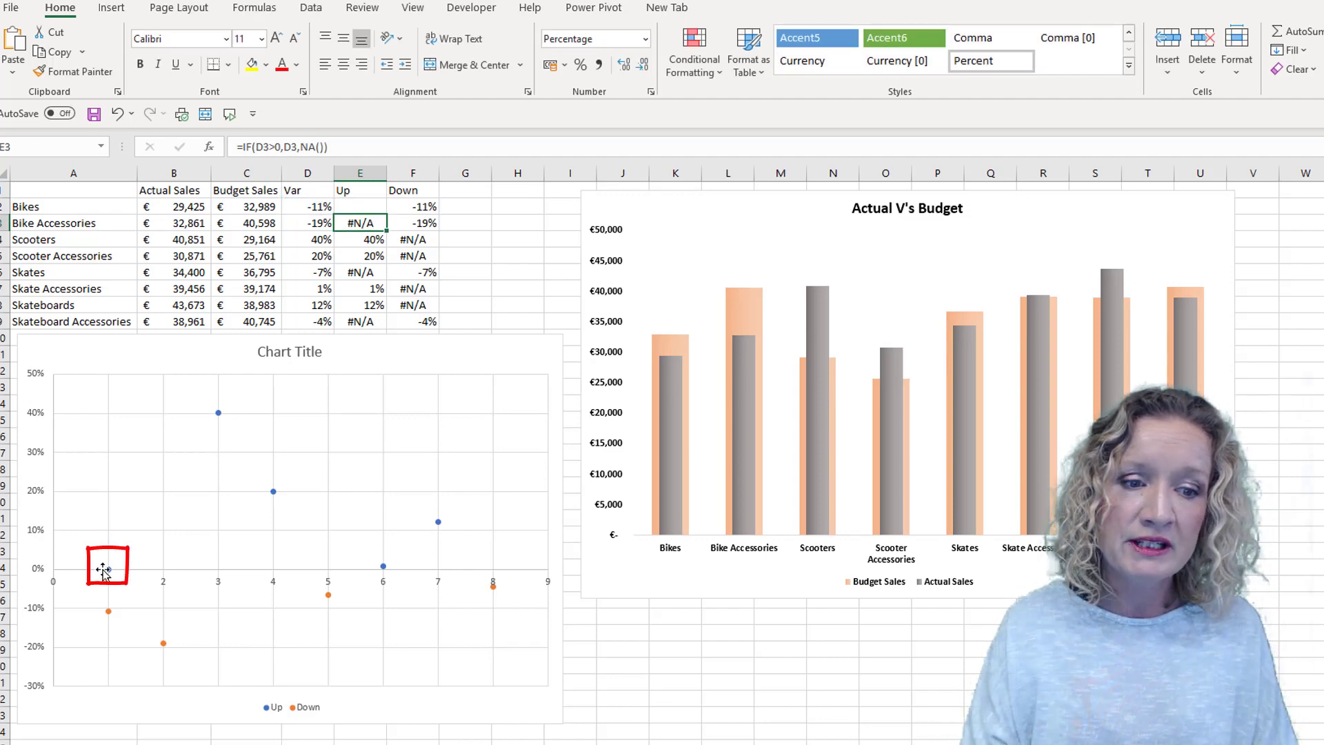
{"action": "mouse_move", "coordinate": [108, 574]}
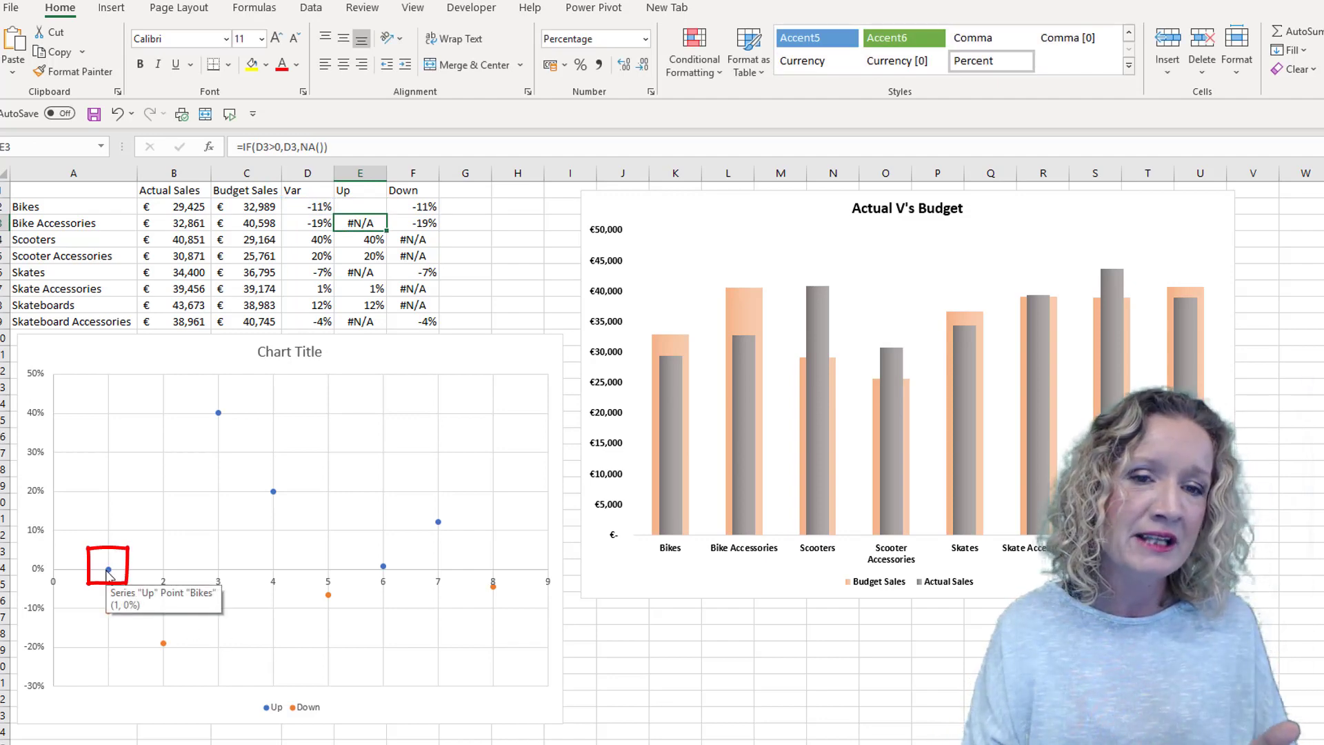
{"action": "left_click", "coordinate": [119, 117]}
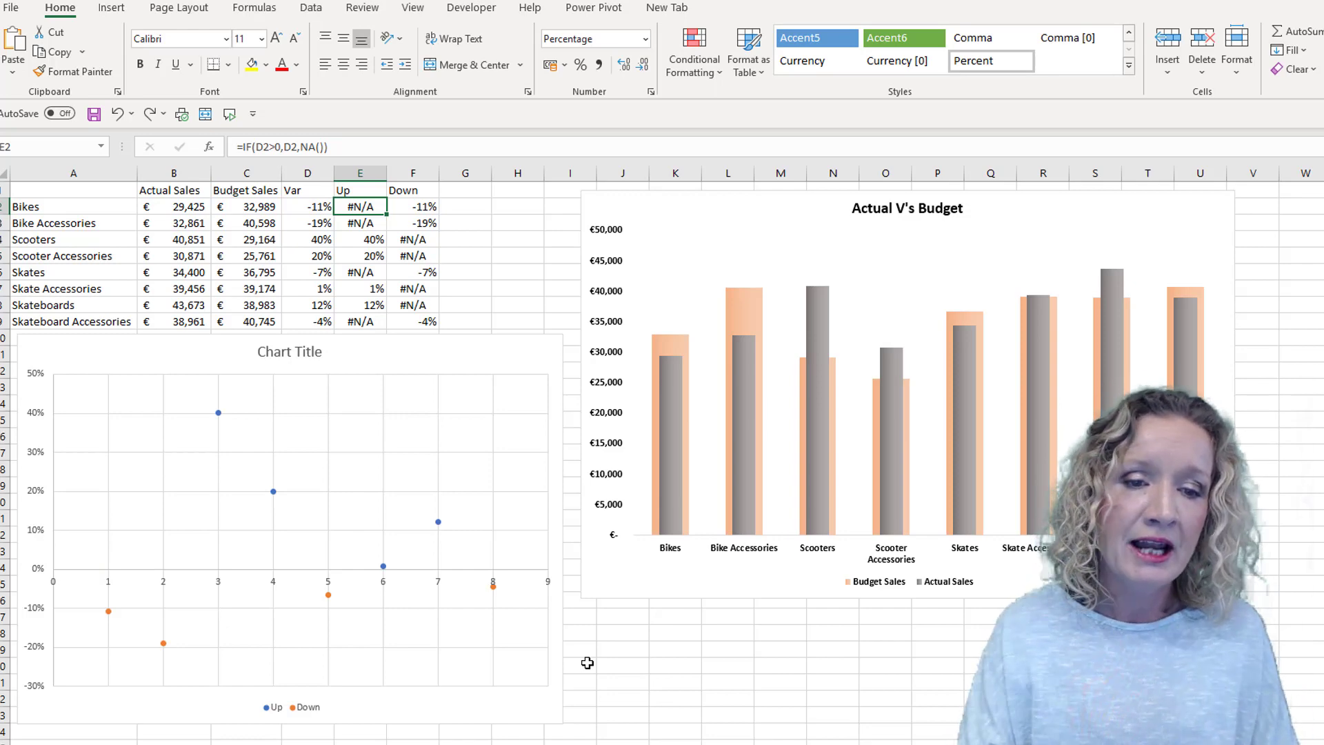
- Add error bars to the Up series of the scatter chart and delete its horizontal error bars
{"action": "left_click", "coordinate": [218, 414]}
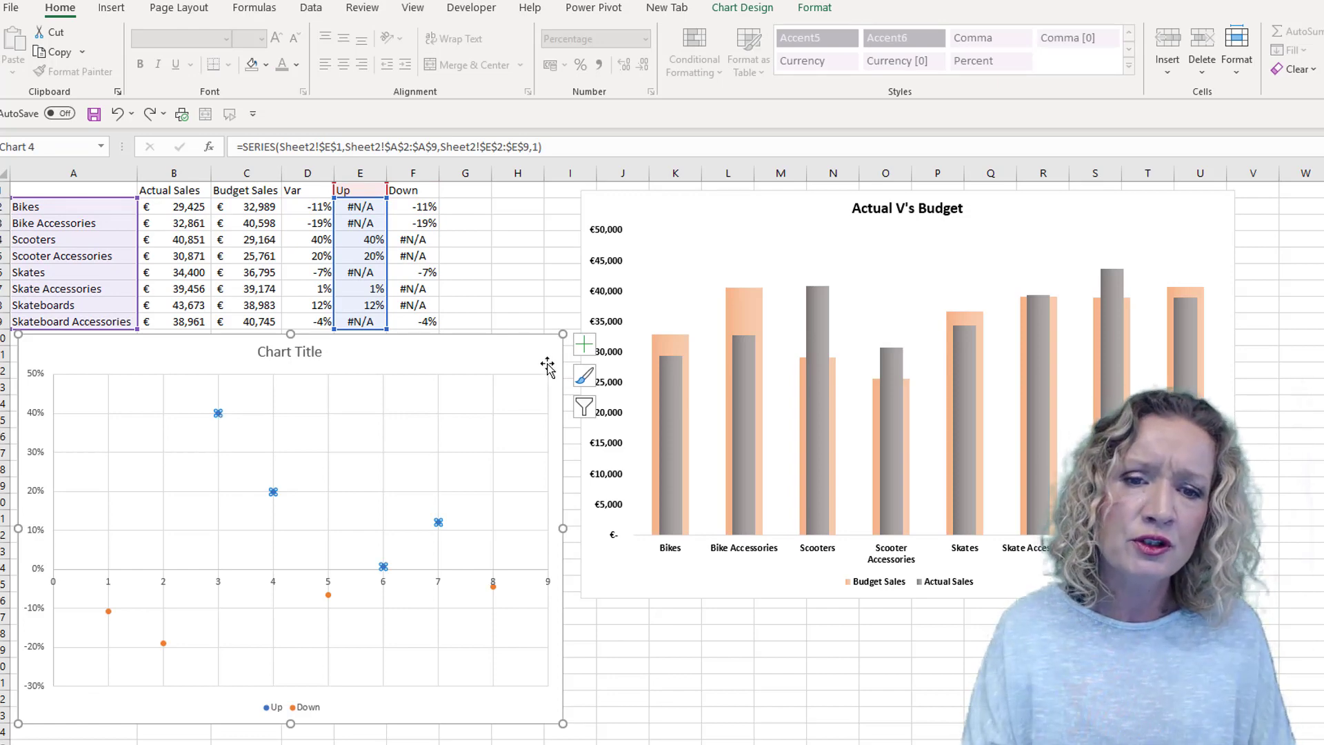
{"action": "left_click", "coordinate": [585, 345]}
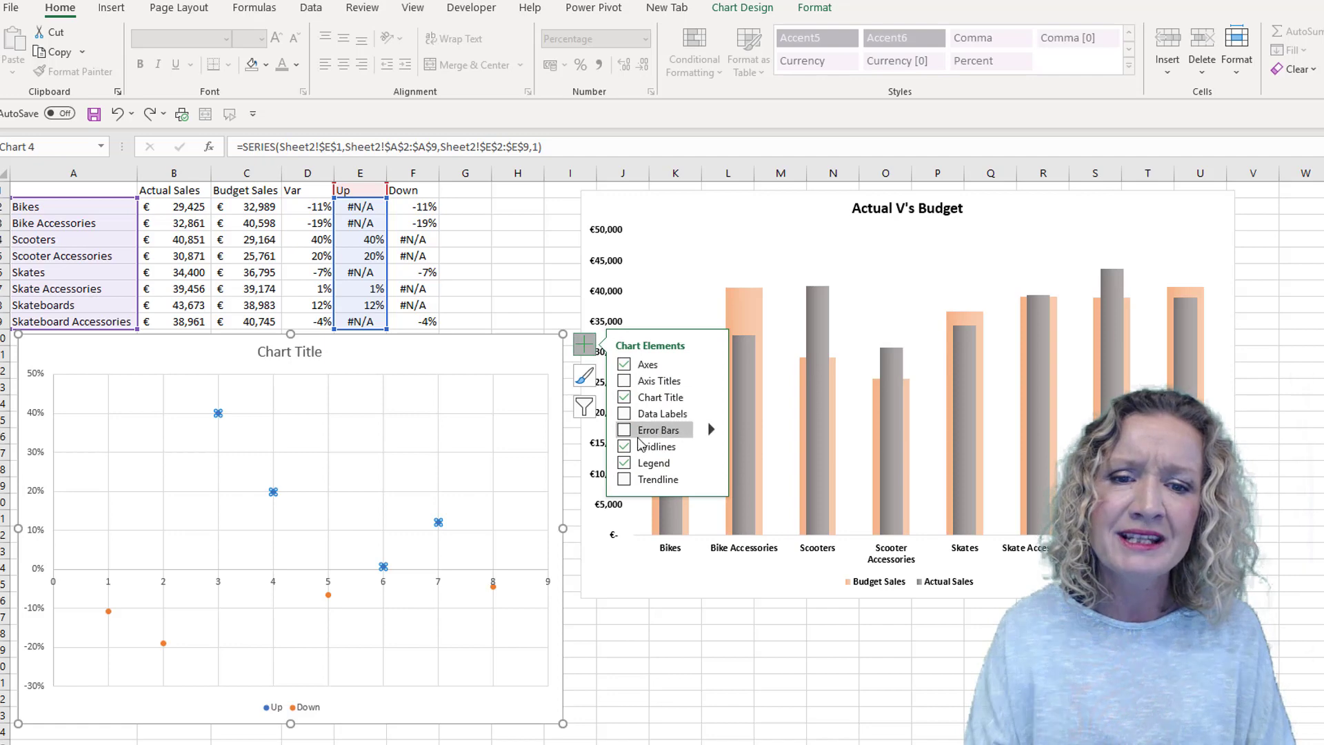
{"action": "left_click", "coordinate": [625, 429]}
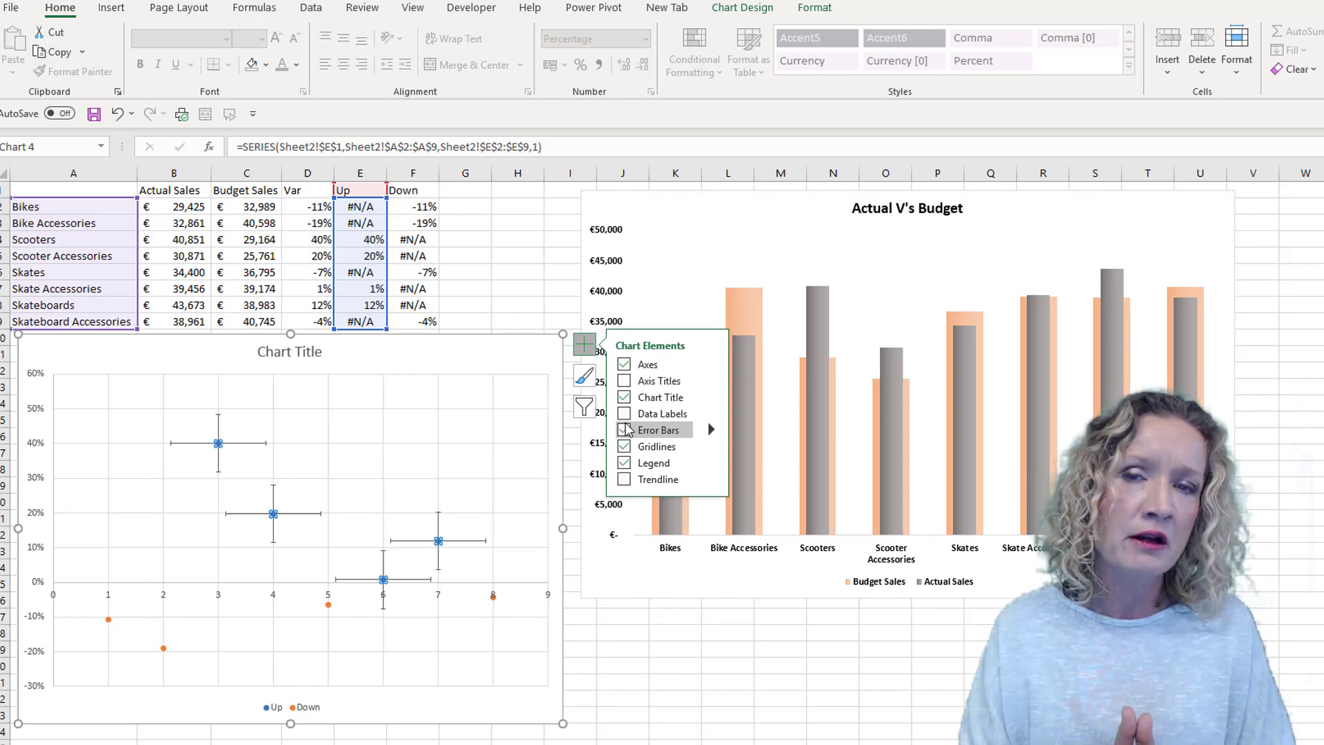
{"action": "left_click", "coordinate": [253, 444]}
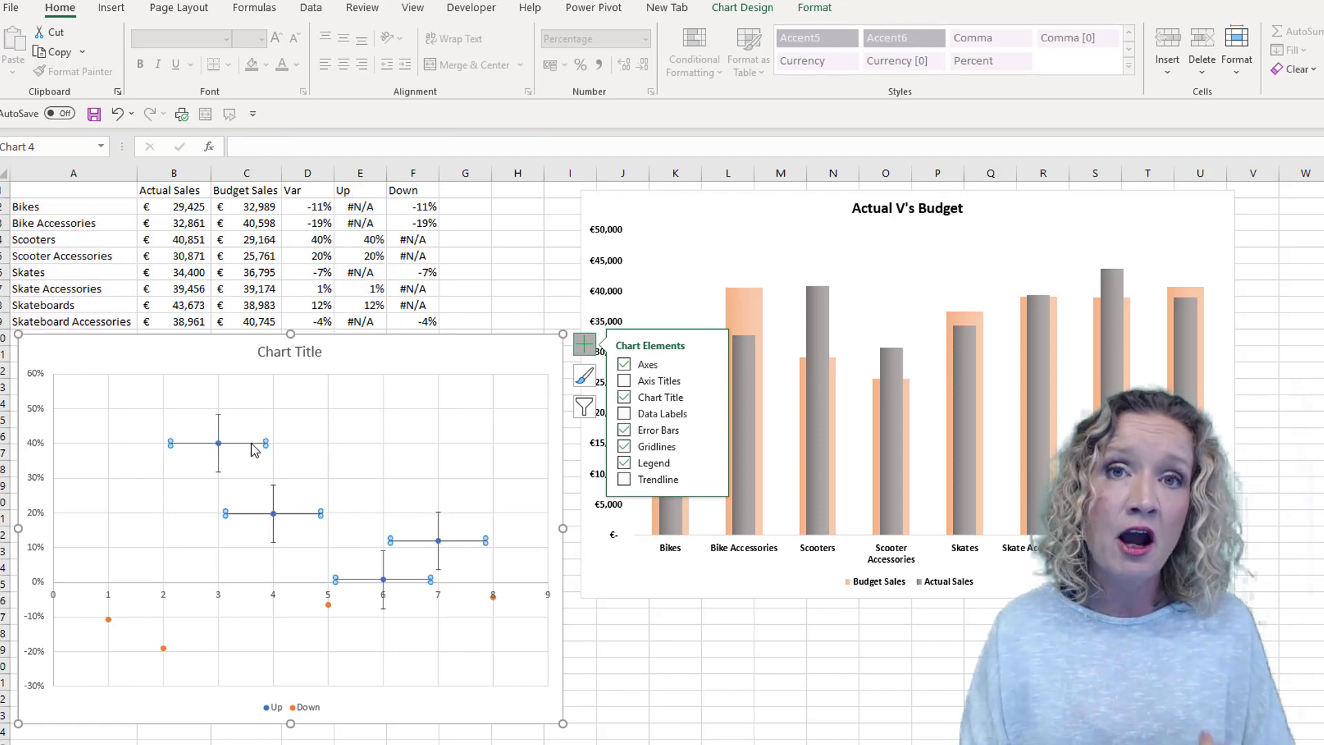
{"action": "key", "text": "Delete"}
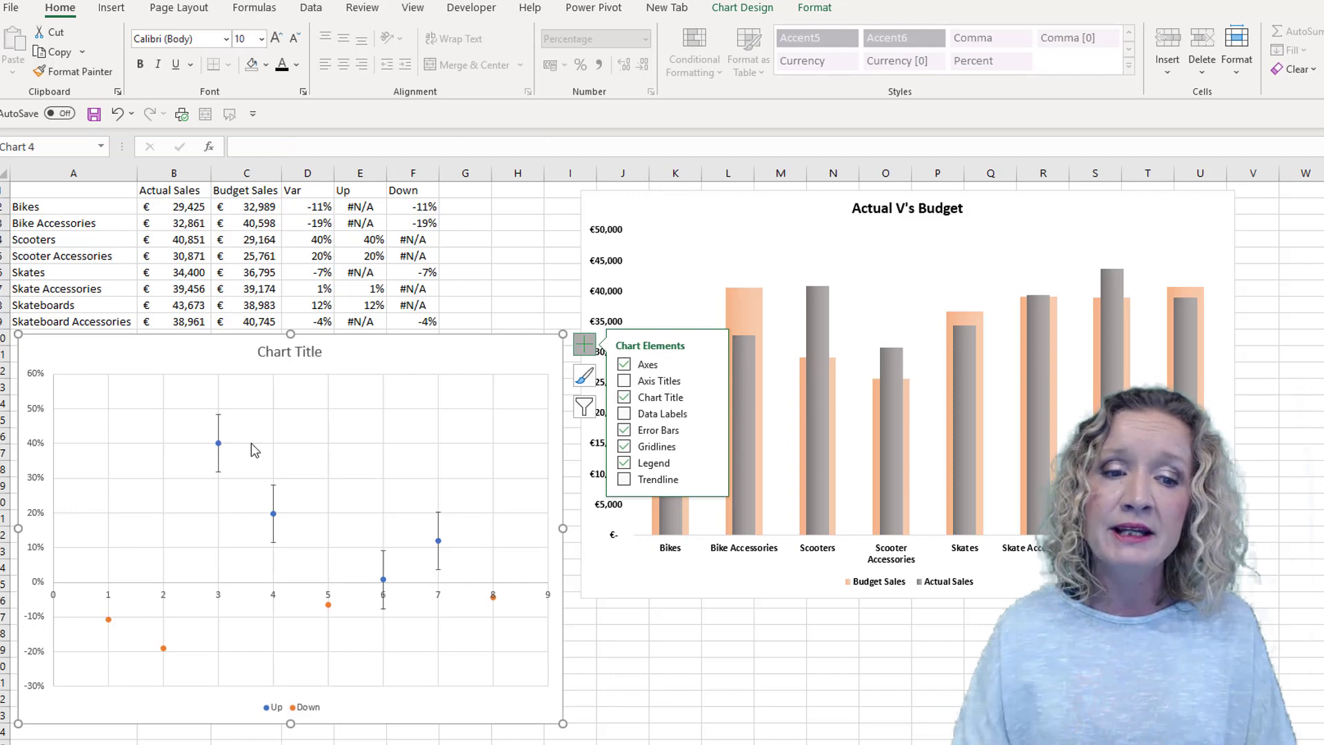
- Set the Up series' vertical error bars to the Minus direction with a percentage error amount of 100%
{"action": "left_click", "coordinate": [218, 470]}
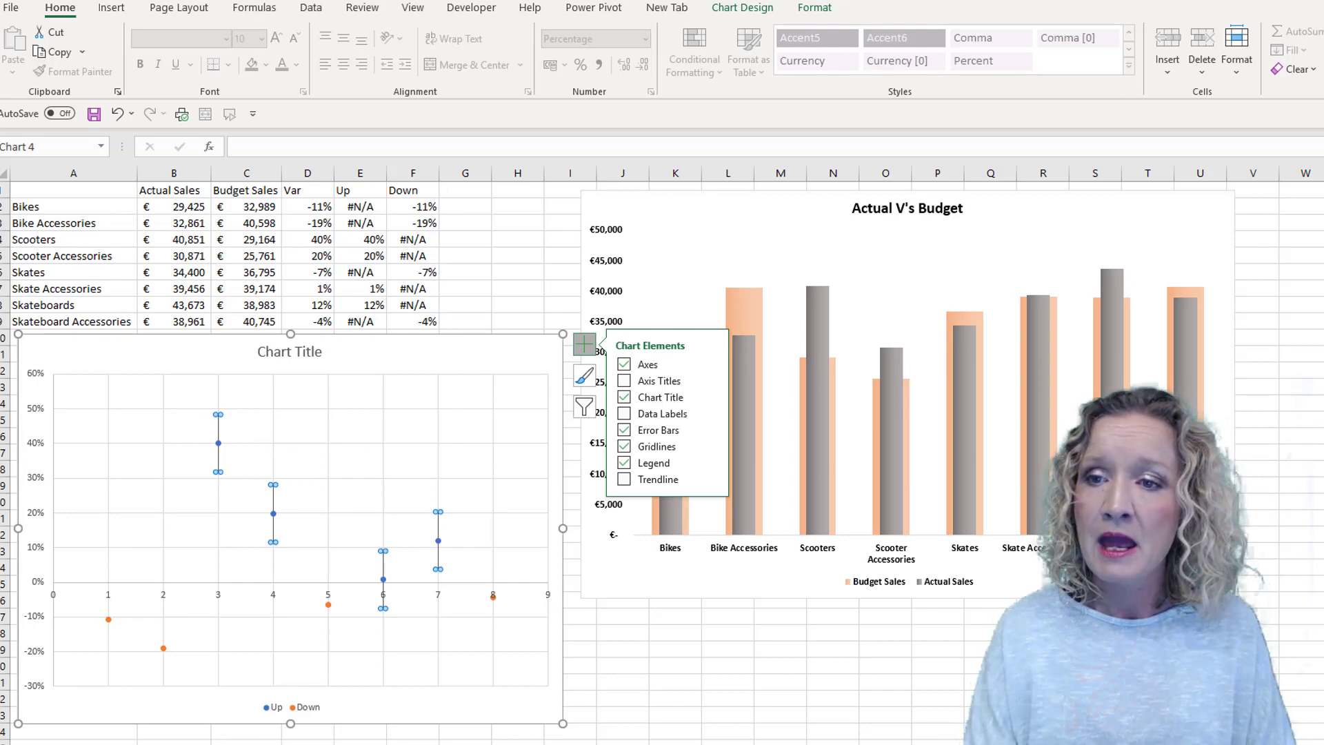
{"action": "key", "text": "ctrl+1"}
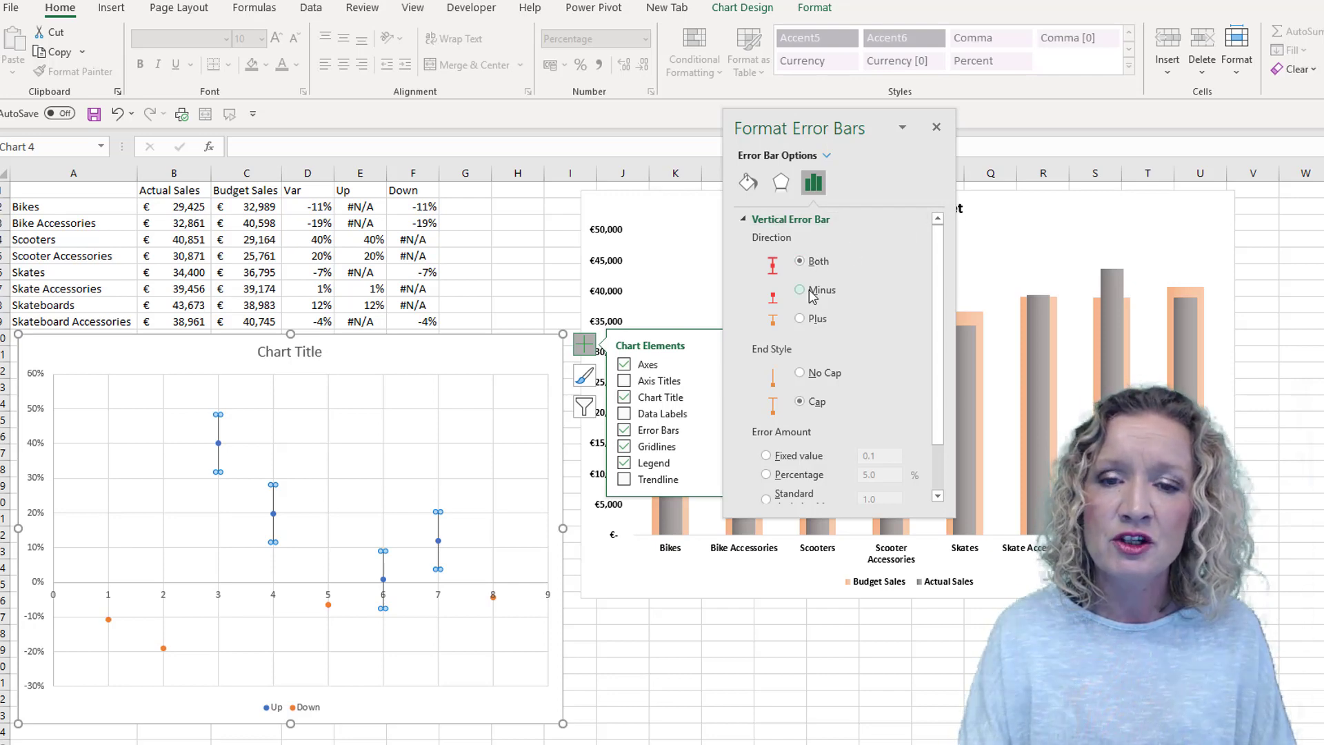
{"action": "left_click", "coordinate": [801, 291]}
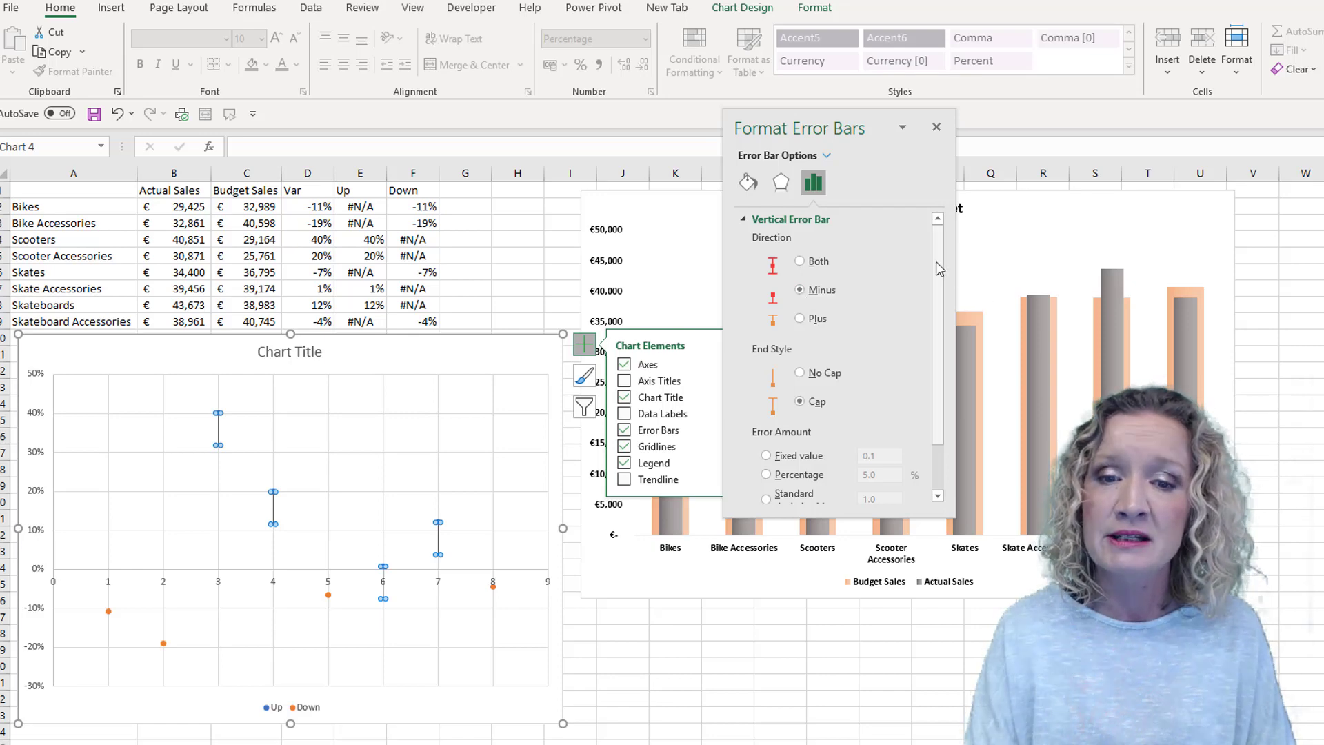
{"action": "left_click_drag", "start_coordinate": [940, 267], "coordinate": [939, 313]}
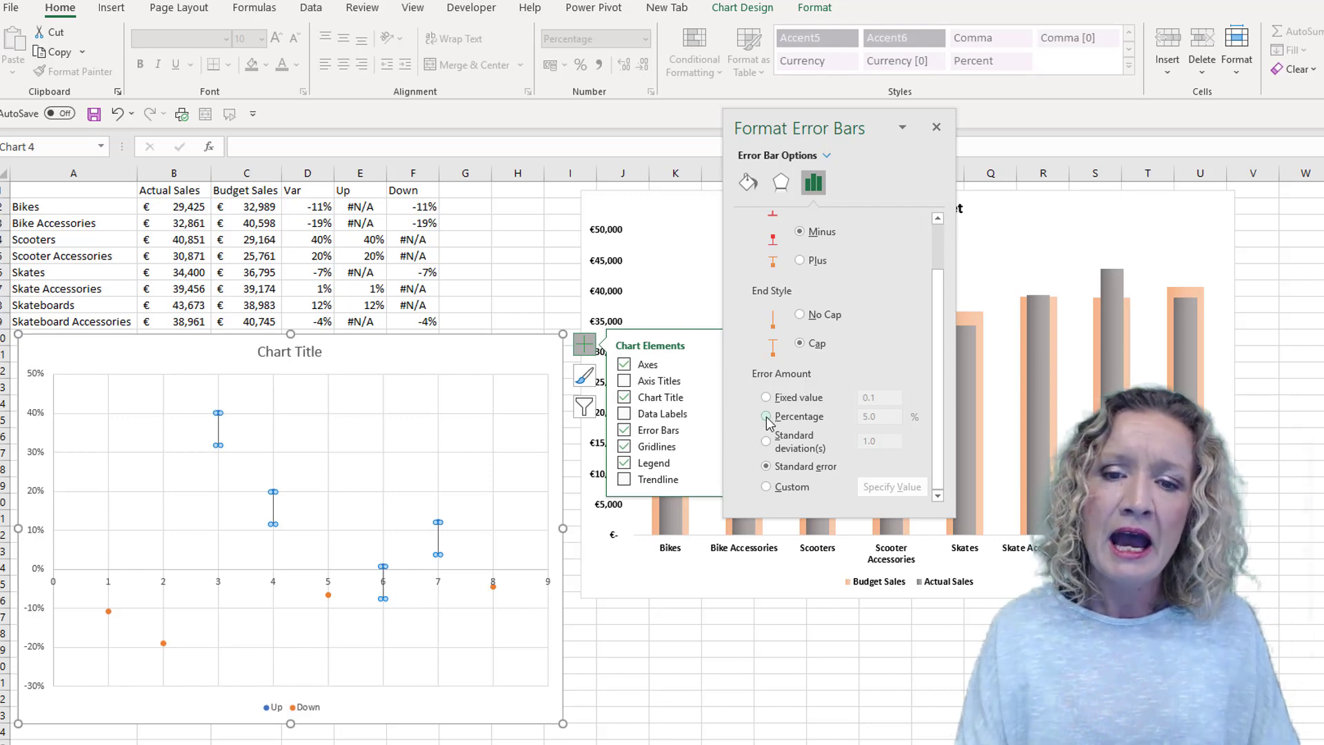
{"action": "left_click", "coordinate": [765, 416]}
{"action": "left_click", "coordinate": [862, 416]}
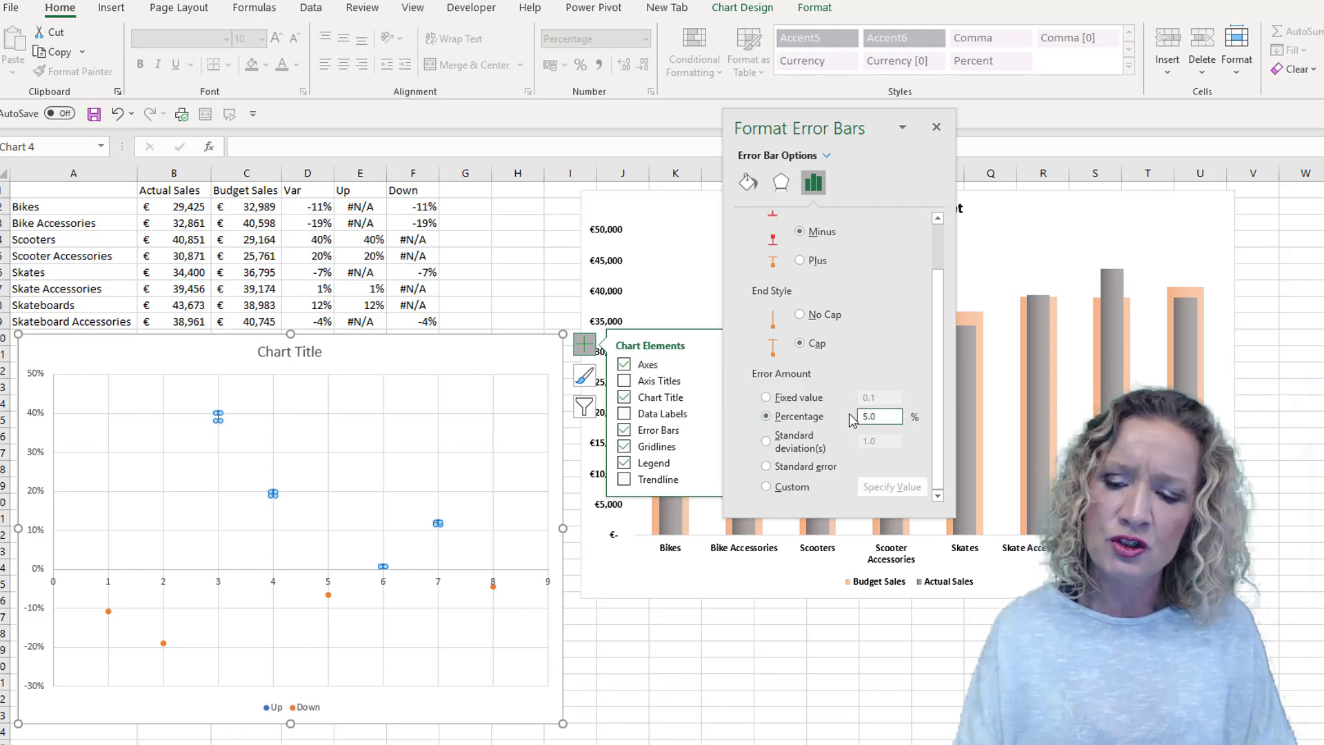
{"action": "type", "text": "100"}
{"action": "key", "text": "Delete"}
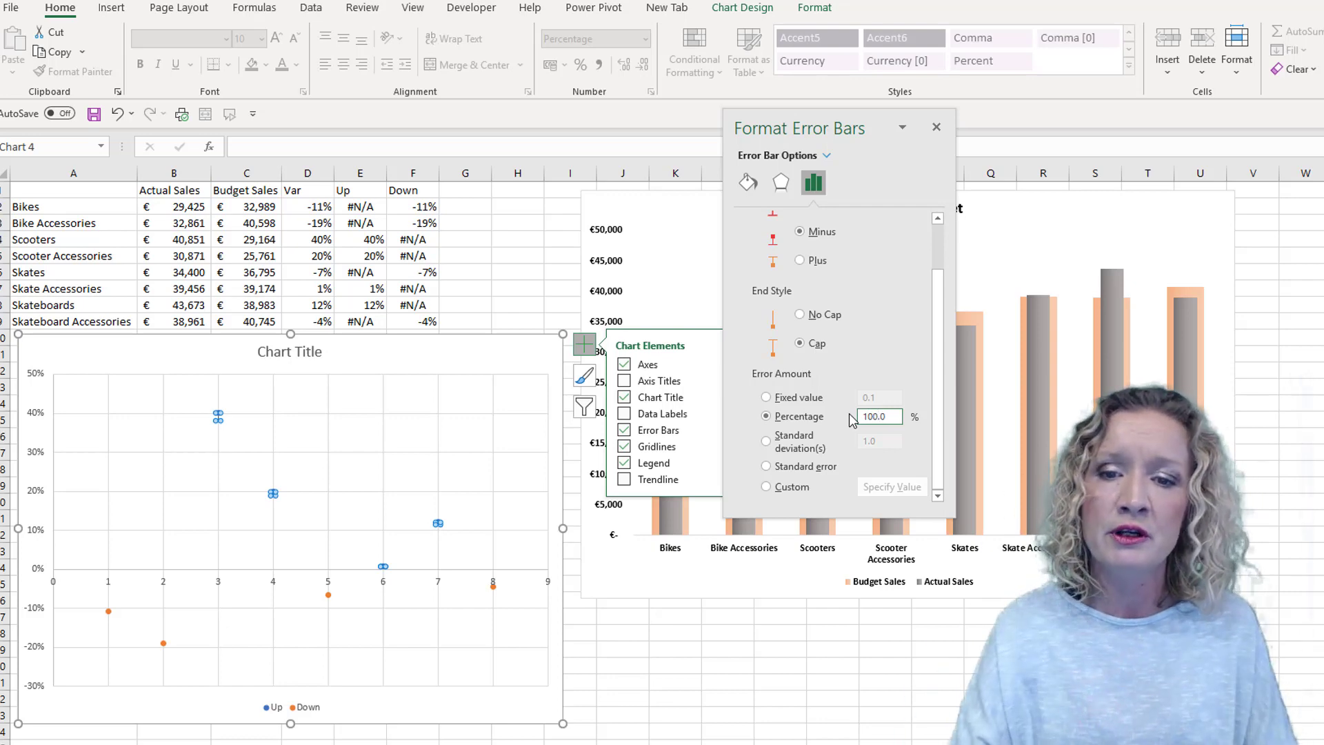
{"action": "key", "text": "Return"}
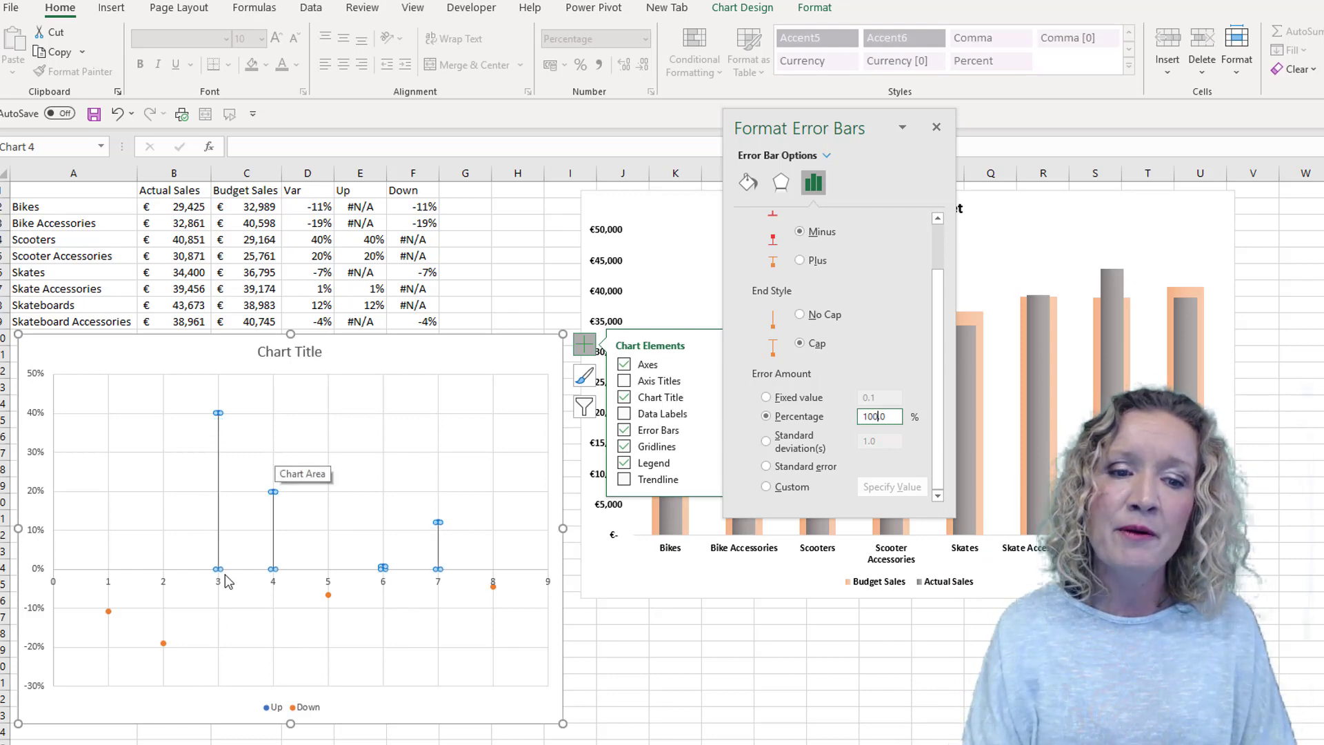
- Colour the Up series' error bars dark green and set their line width to 2.5 pt
{"action": "left_click", "coordinate": [748, 184]}
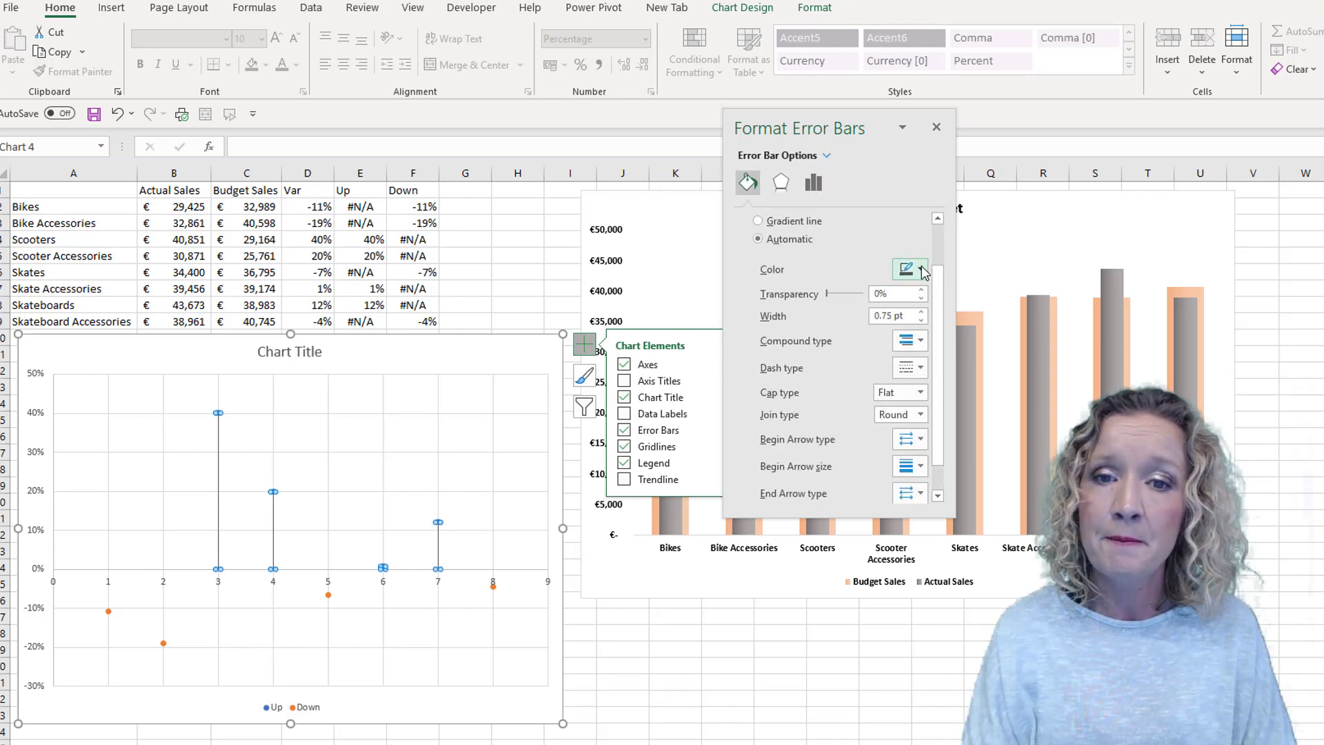
{"action": "left_click", "coordinate": [921, 270]}
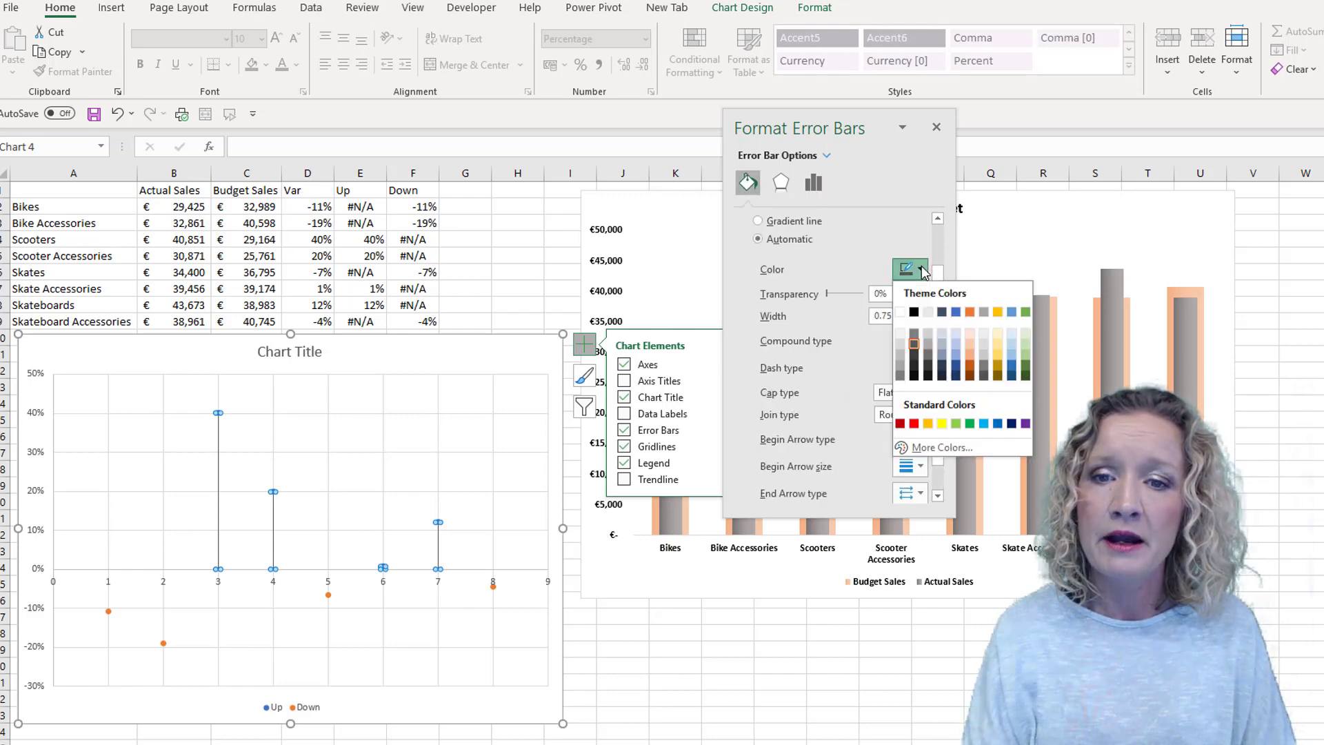
{"action": "left_click", "coordinate": [1026, 376]}
{"action": "left_click", "coordinate": [921, 312]}
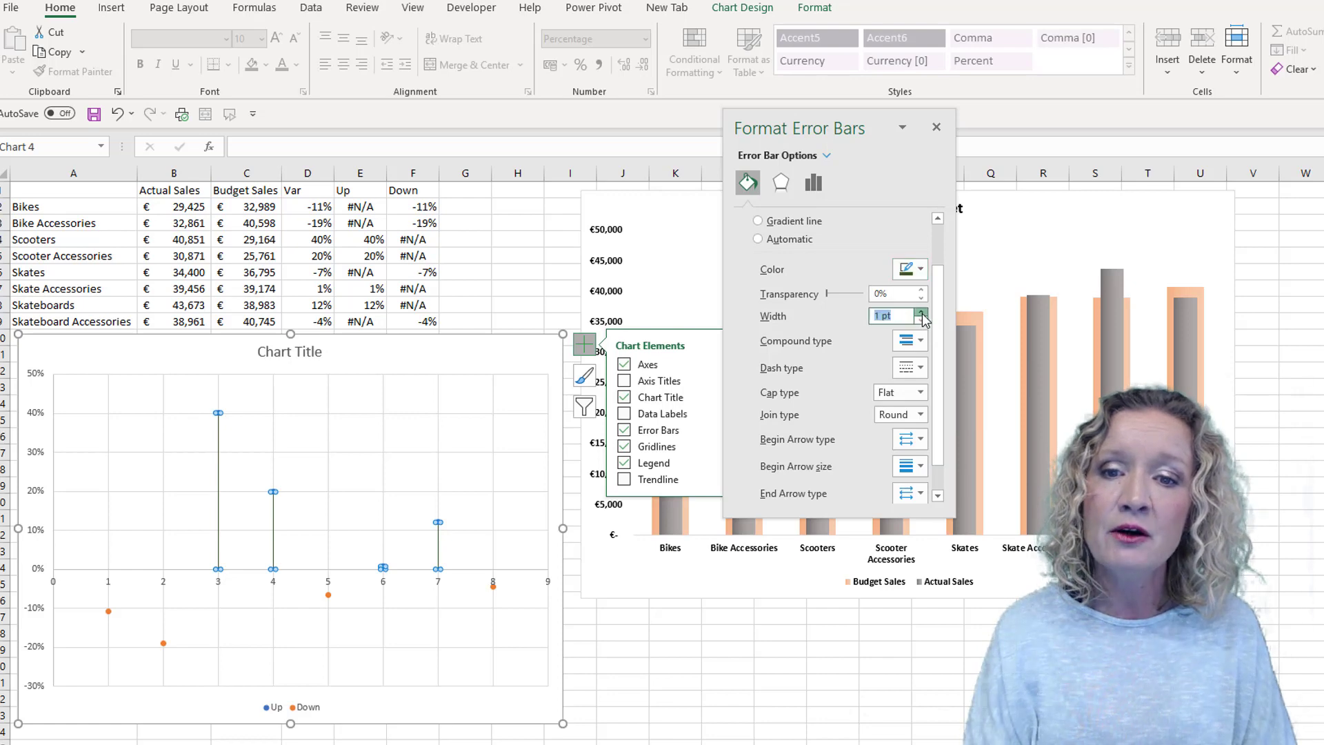
{"action": "left_click", "coordinate": [922, 313]}
{"action": "left_click", "coordinate": [921, 313]}
{"action": "left_click", "coordinate": [922, 313]}
{"action": "left_click", "coordinate": [922, 313]}
{"action": "left_click", "coordinate": [921, 313]}
{"action": "left_click", "coordinate": [921, 313]}
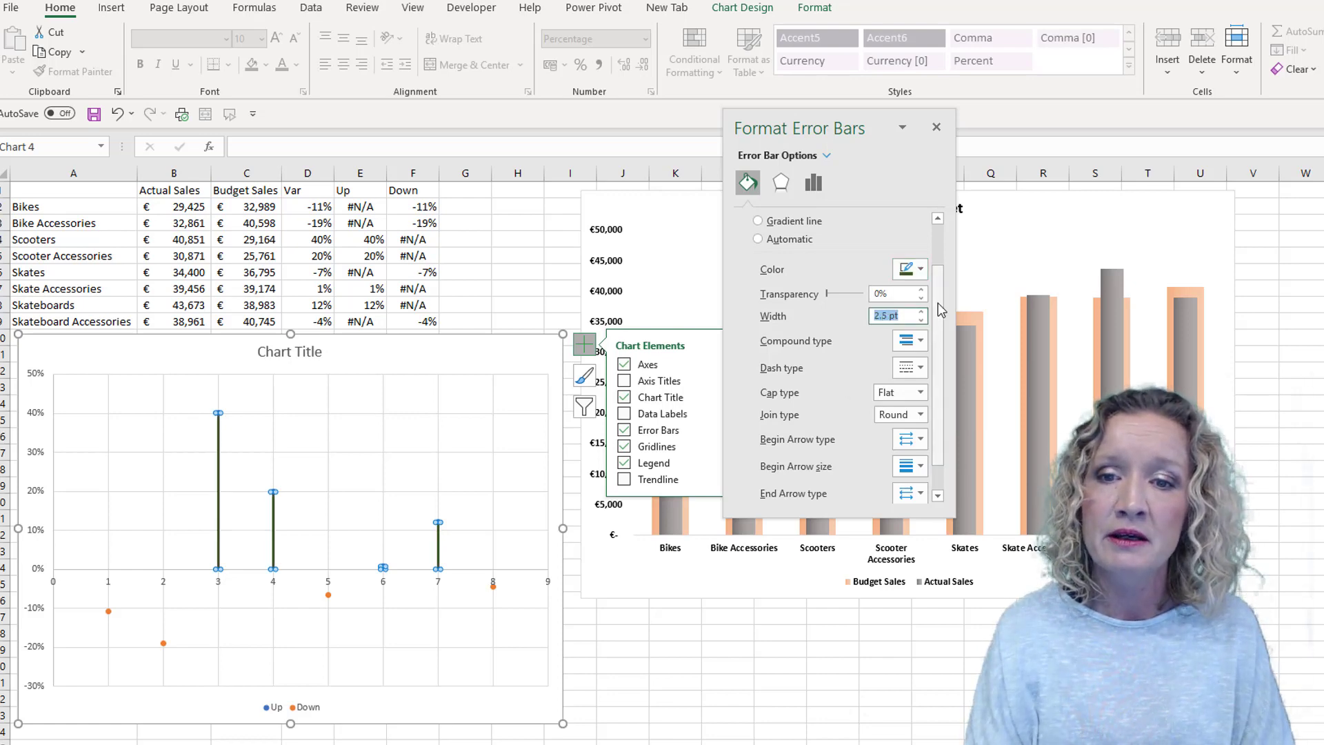
- Set the begin arrow type of the Up series' error bars to a solid arrowhead
{"action": "scroll", "coordinate": [912, 413], "scroll_direction": "down", "scroll_amount": 1}
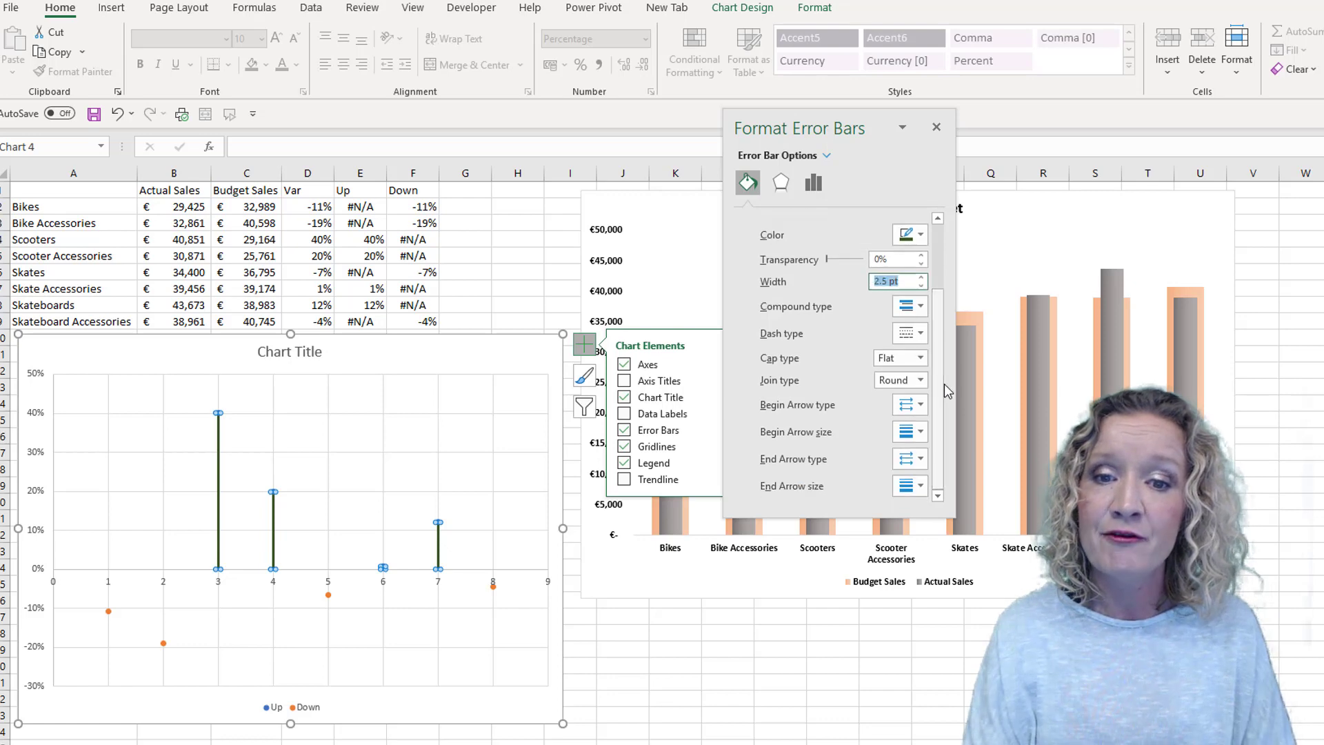
{"action": "left_click", "coordinate": [910, 405]}
{"action": "left_click", "coordinate": [933, 431]}
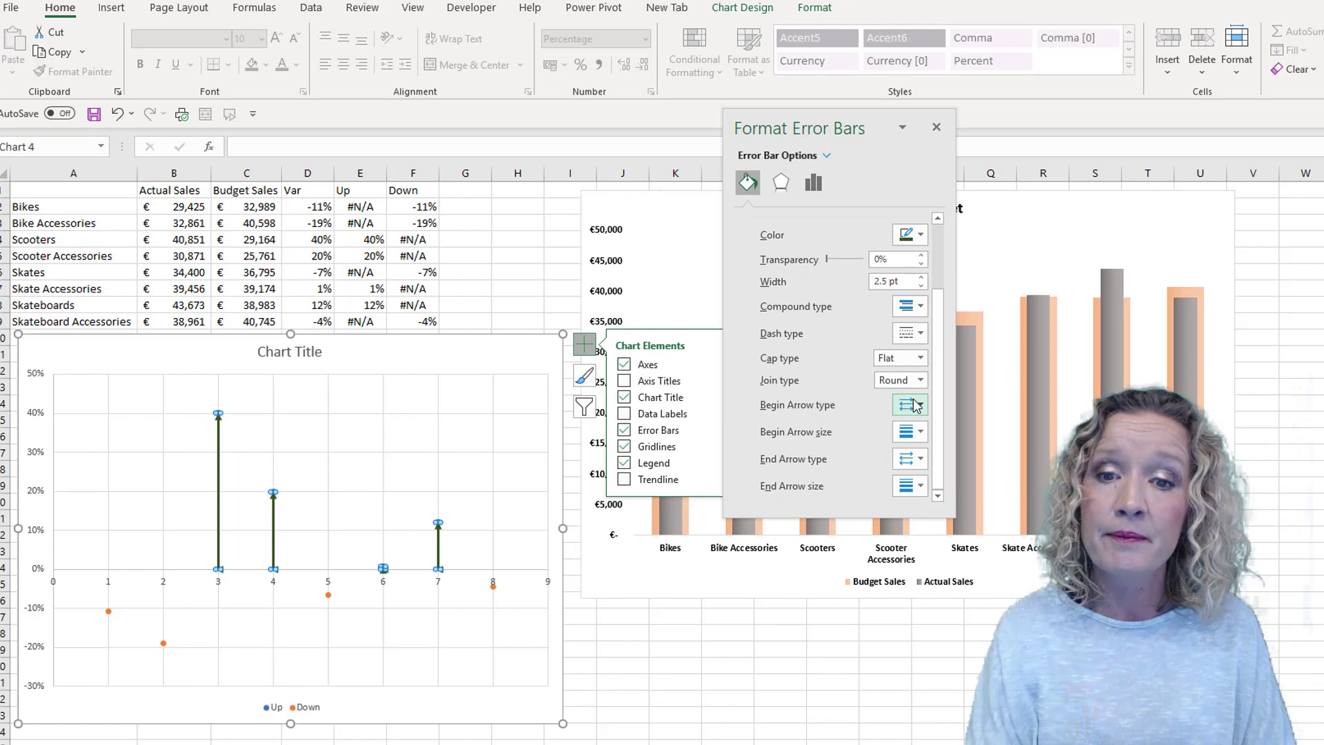
{"action": "left_click", "coordinate": [918, 404]}
{"action": "left_click", "coordinate": [935, 431]}
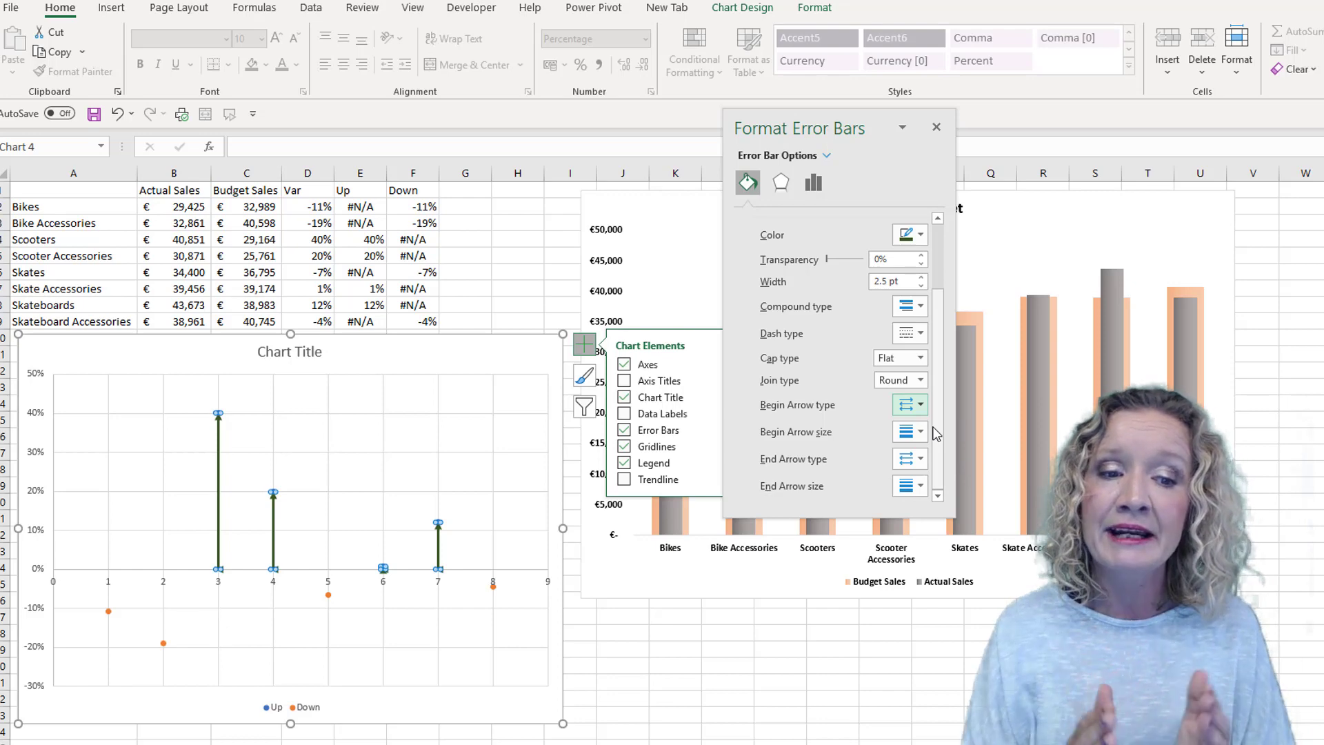
{"action": "left_click", "coordinate": [427, 647]}
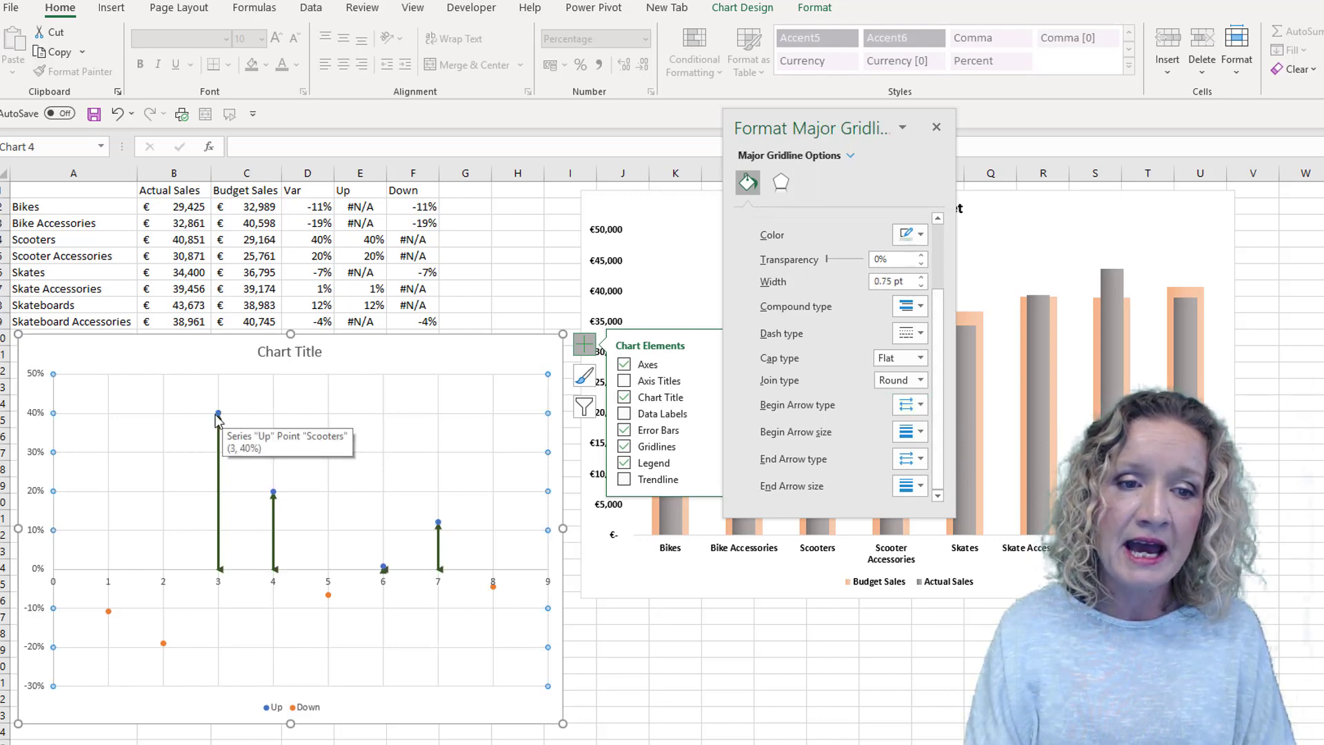
- Set the marker option of the Up series to None so only its error-bar arrows show
{"action": "left_click", "coordinate": [220, 441]}
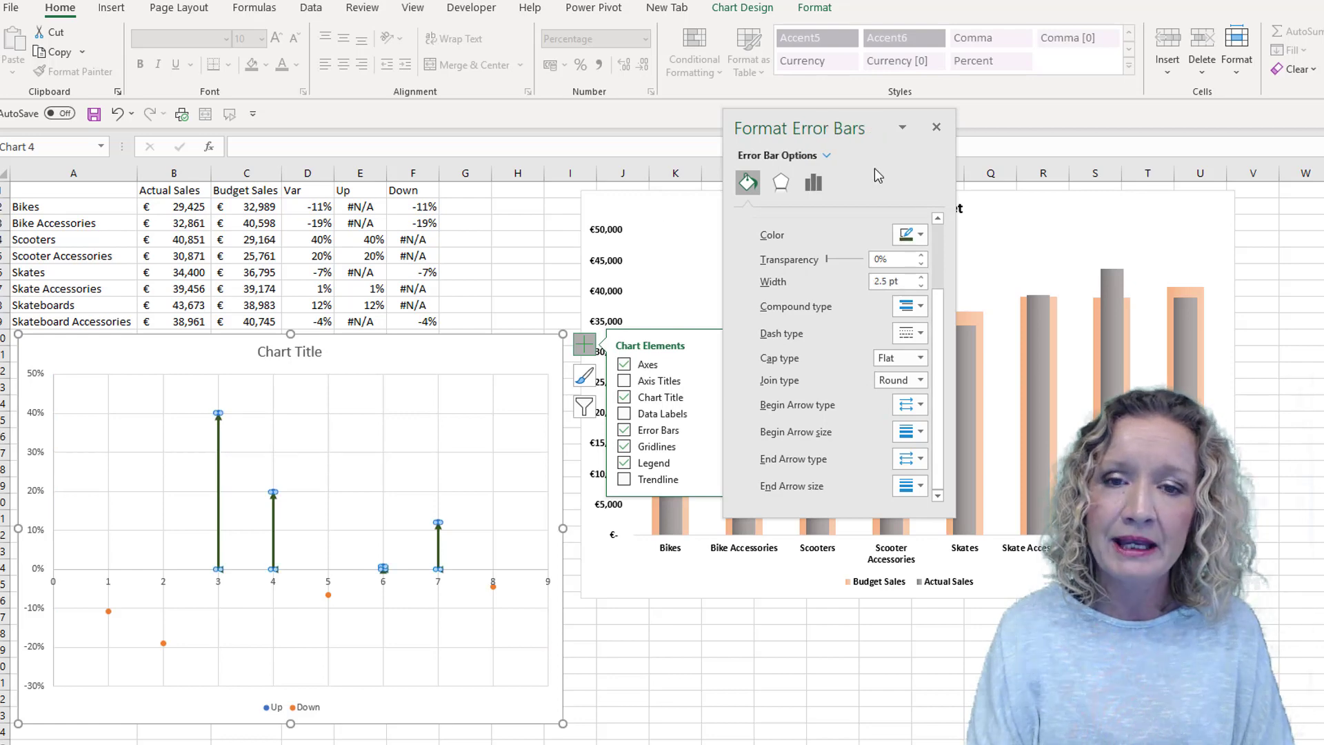
{"action": "left_click", "coordinate": [815, 184]}
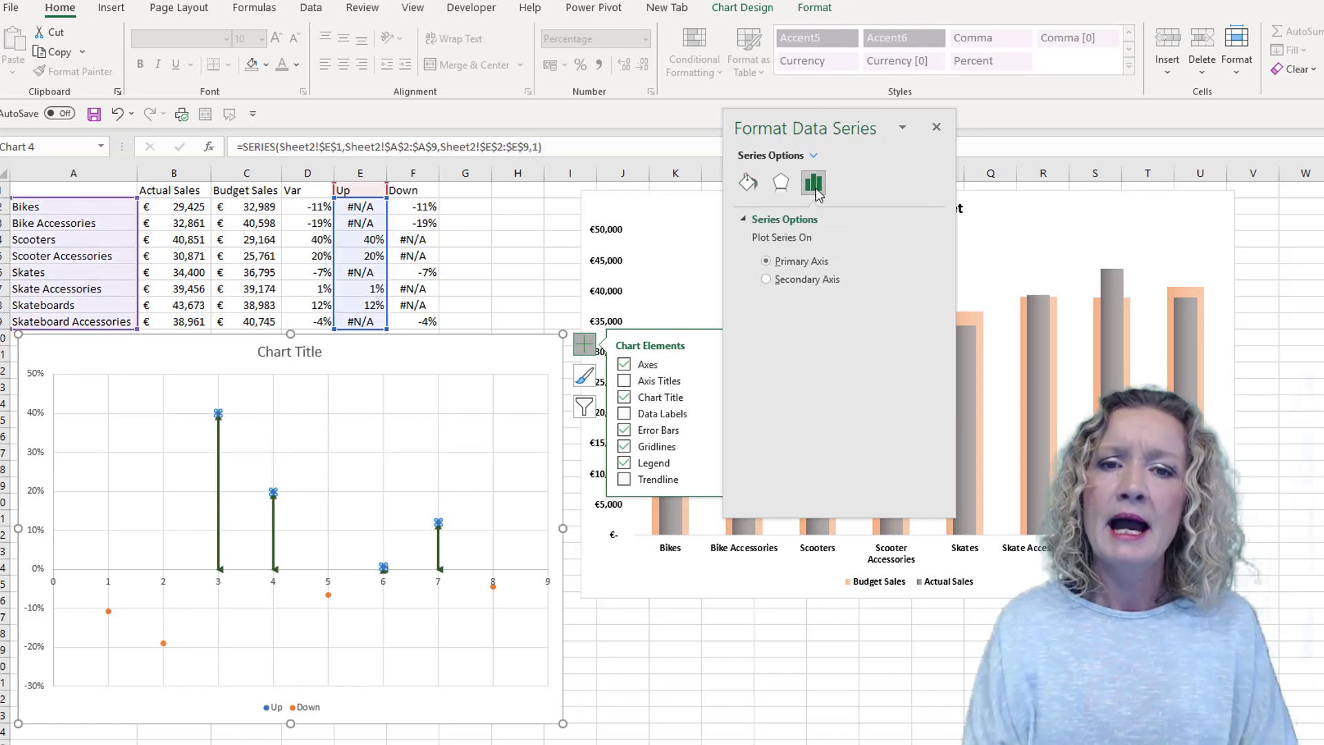
{"action": "left_click", "coordinate": [747, 185]}
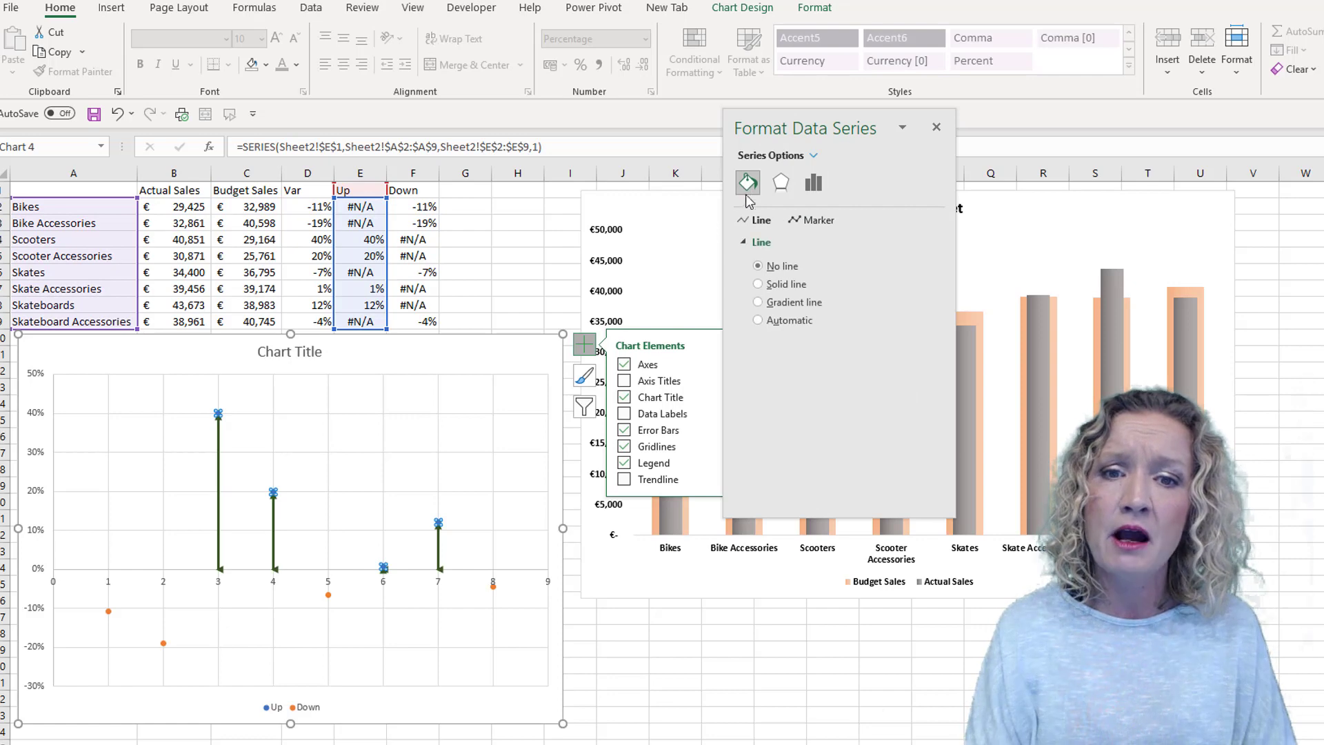
{"action": "left_click", "coordinate": [812, 222]}
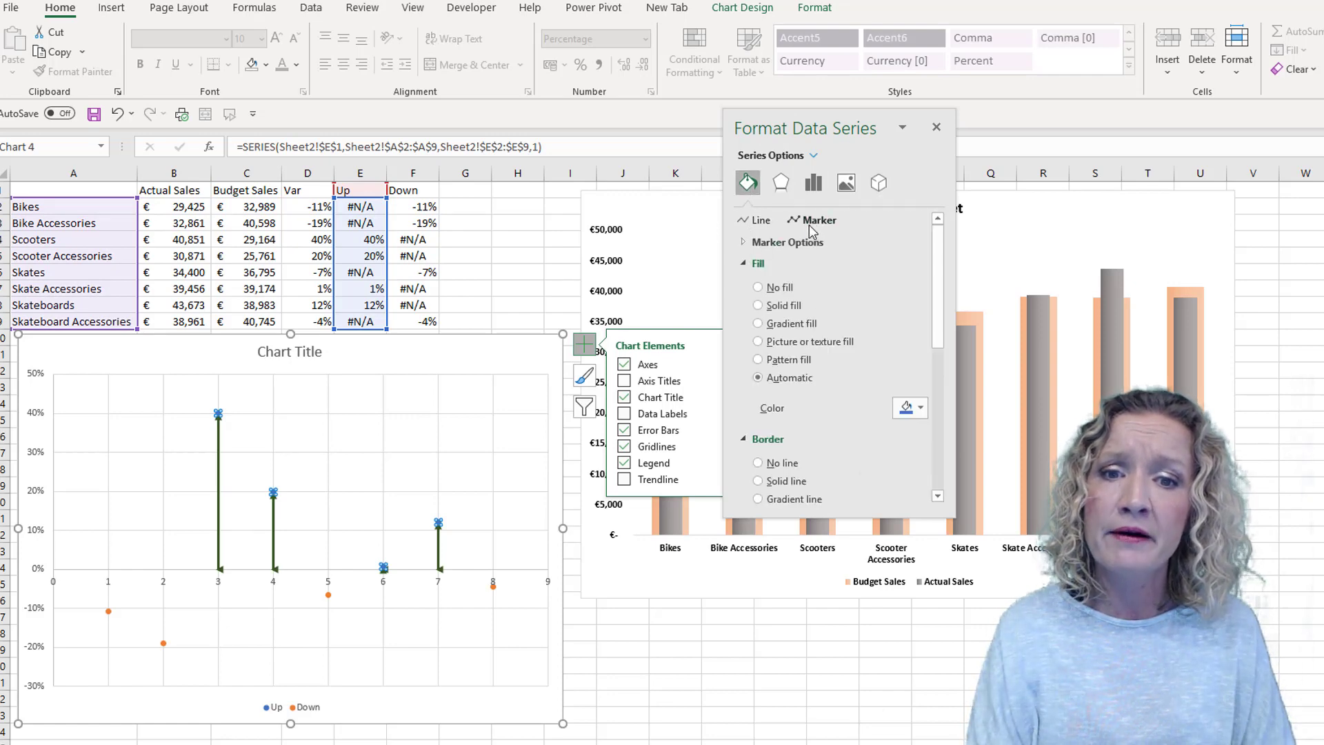
{"action": "left_click", "coordinate": [783, 243]}
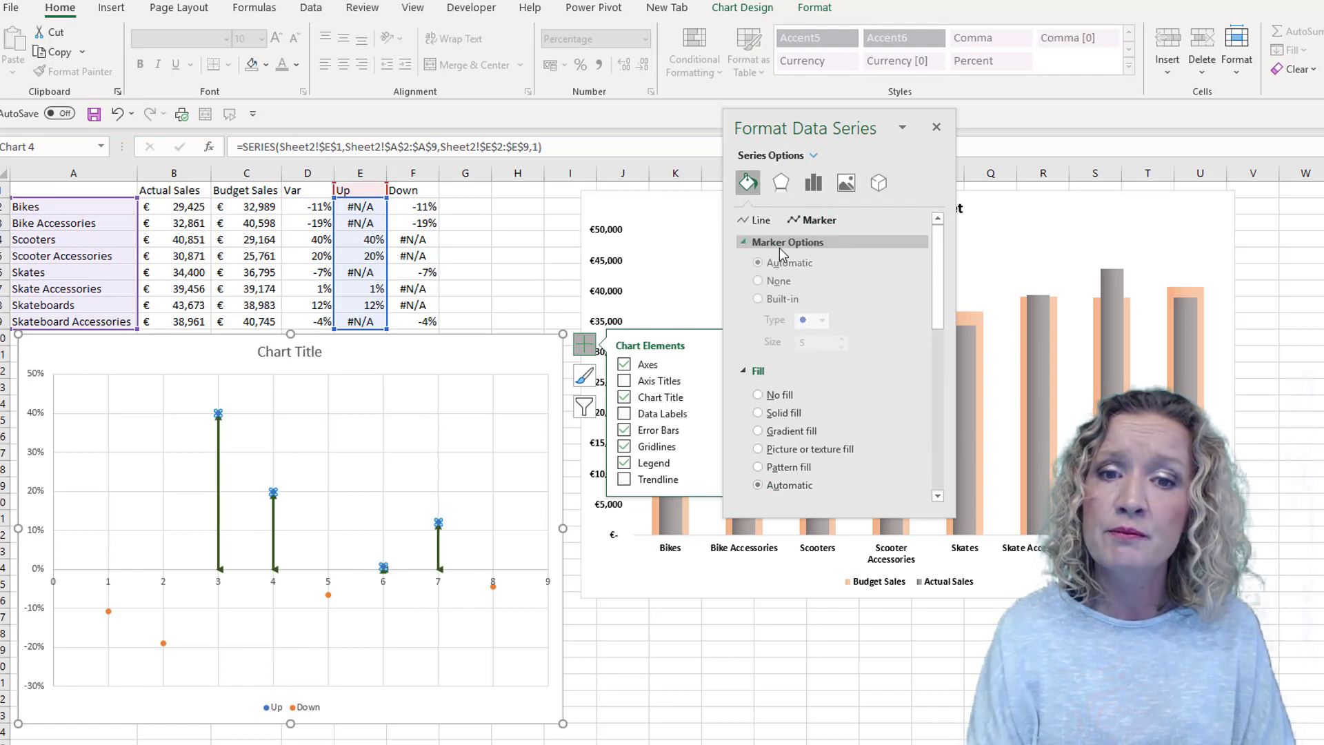
{"action": "left_click", "coordinate": [775, 282]}
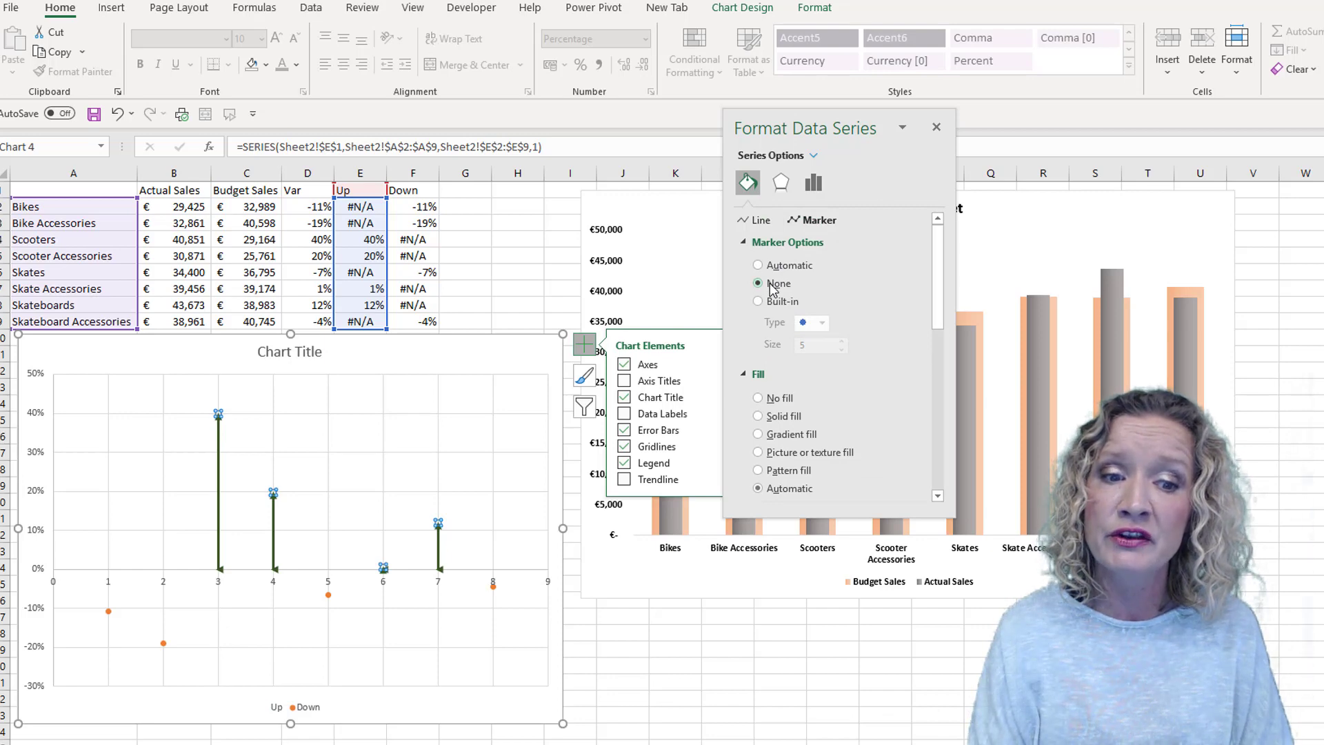
{"action": "left_click", "coordinate": [495, 322]}
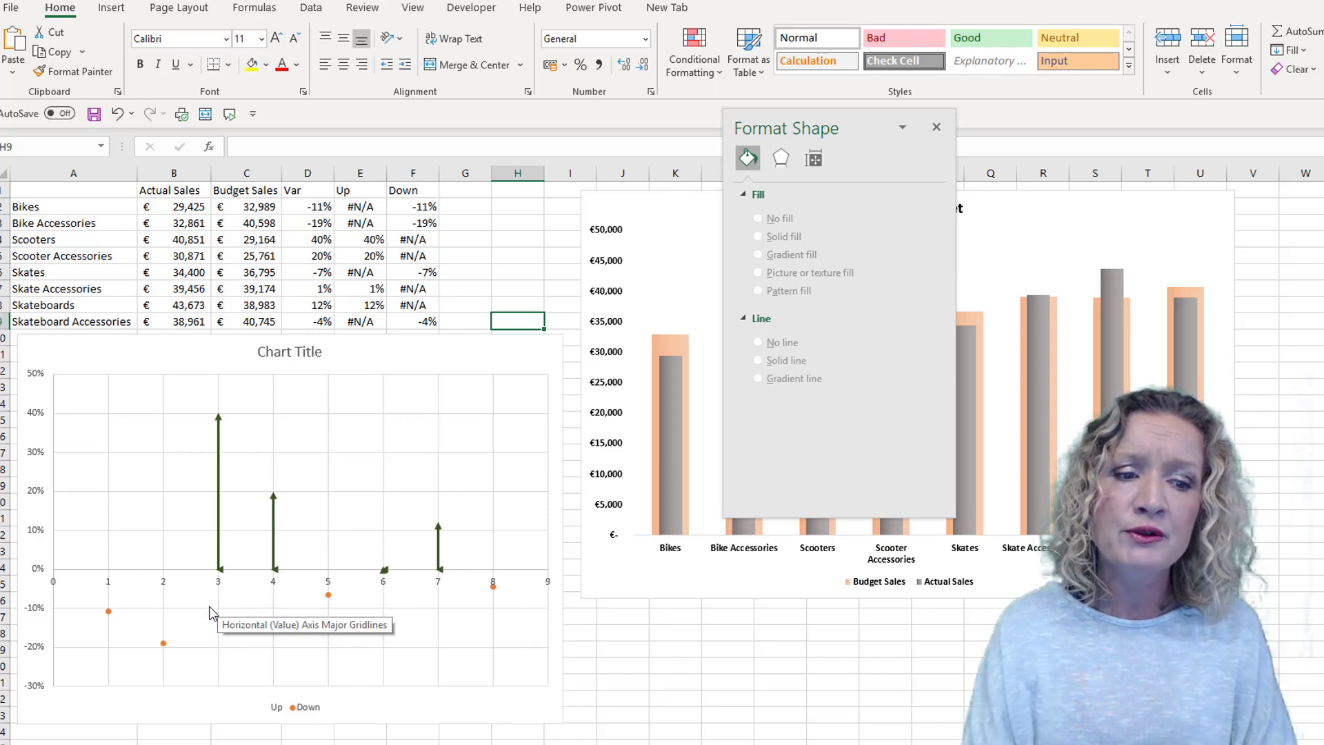
- Add error bars to the Down series of the scatter chart and delete its horizontal error bars
{"action": "left_click", "coordinate": [108, 612]}
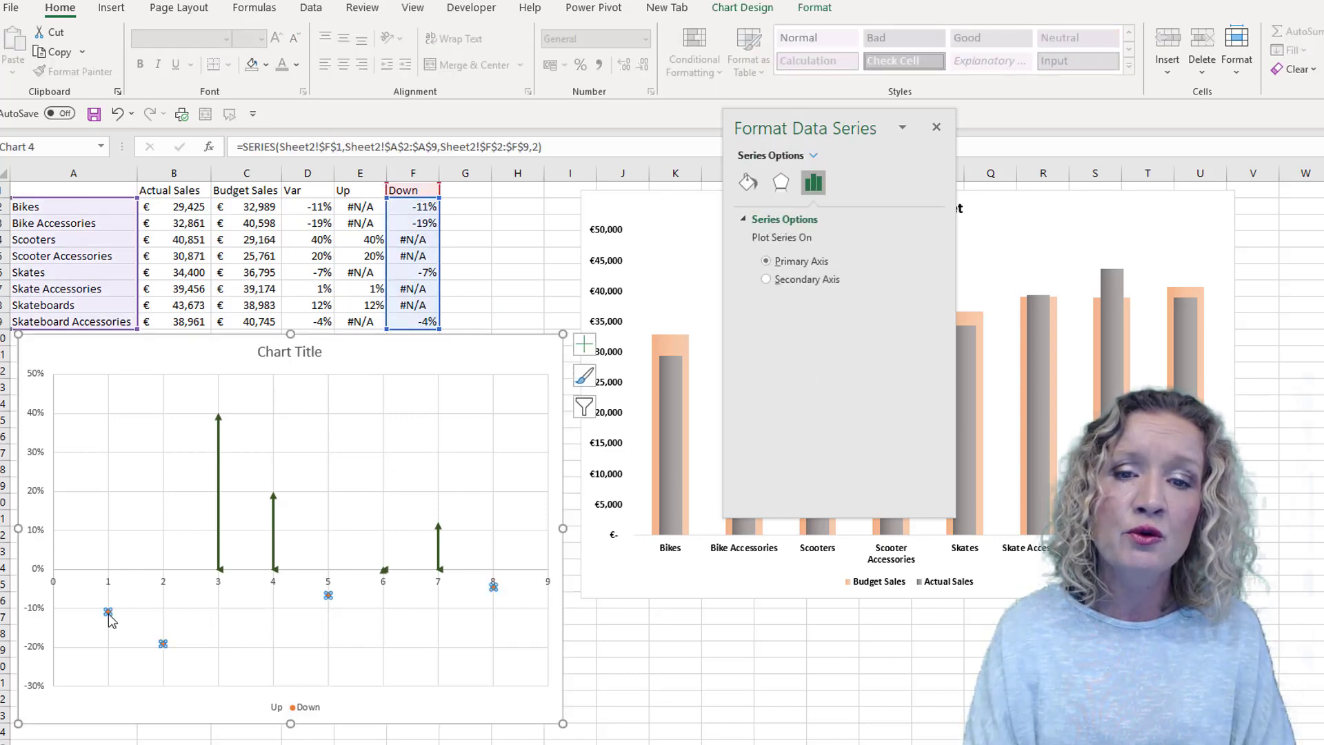
{"action": "left_click", "coordinate": [585, 344]}
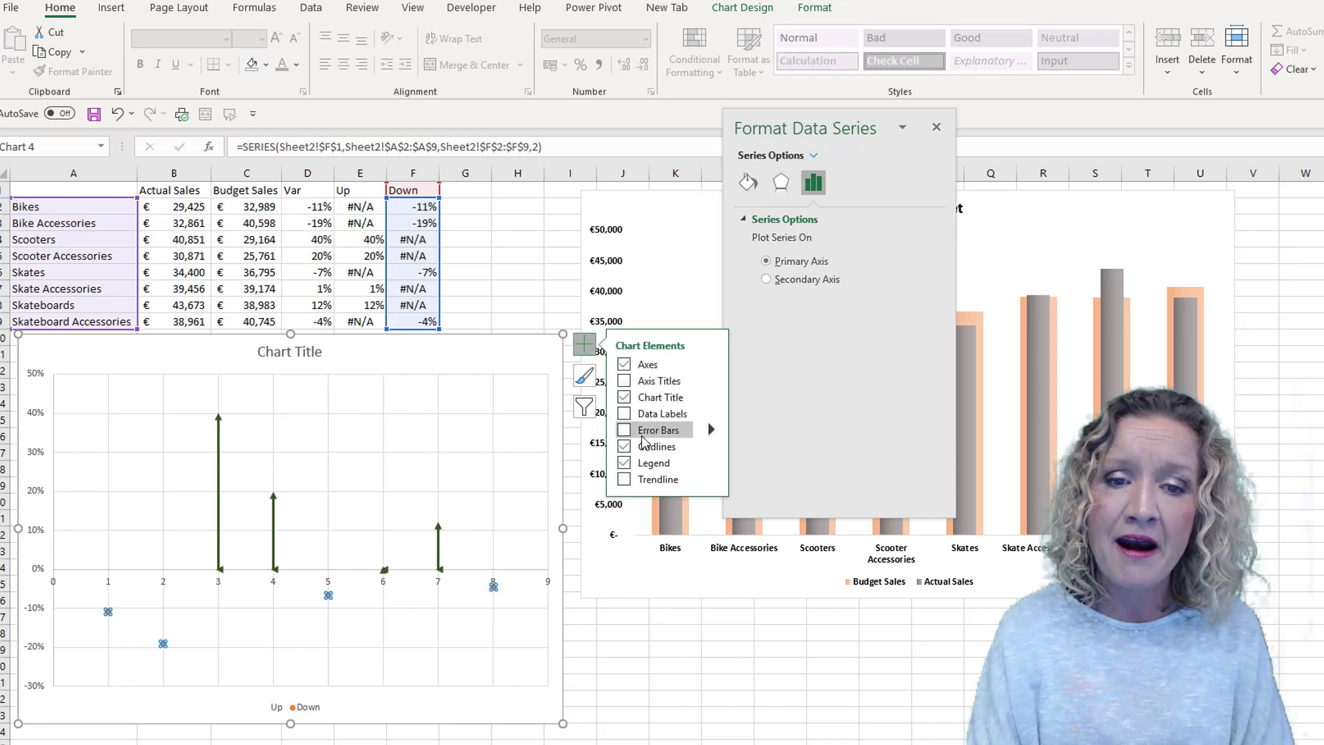
{"action": "left_click", "coordinate": [625, 430]}
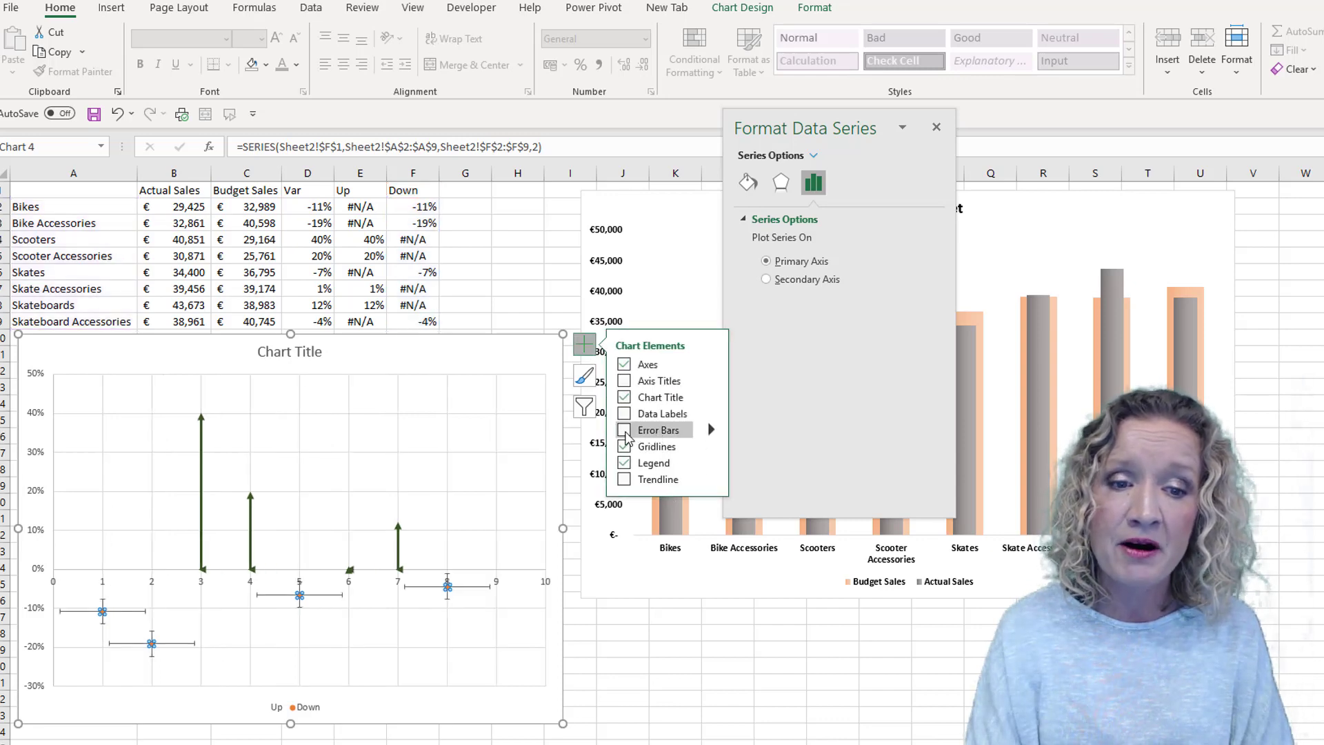
{"action": "left_click", "coordinate": [478, 587]}
{"action": "key", "text": "Delete"}
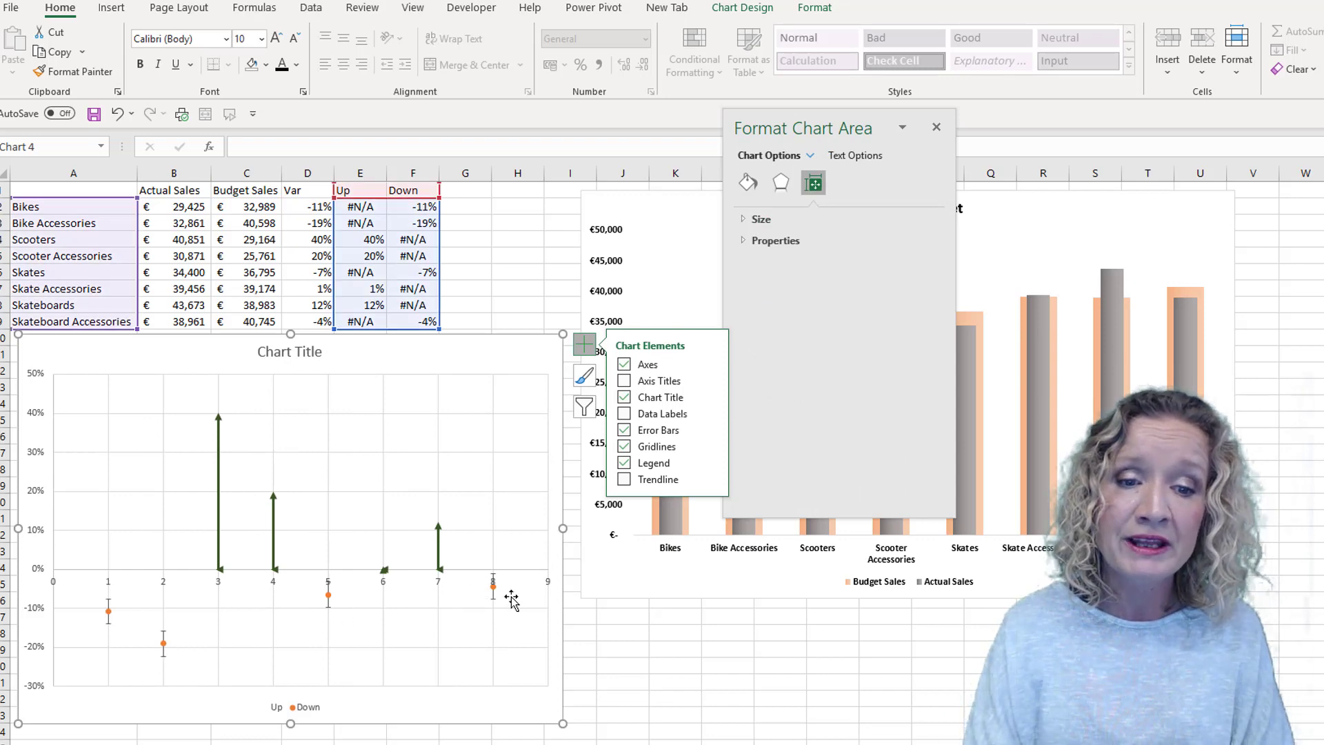
- Set the Down series' vertical error bars to the Minus direction with a percentage error amount of 100%
{"action": "left_click", "coordinate": [493, 599]}
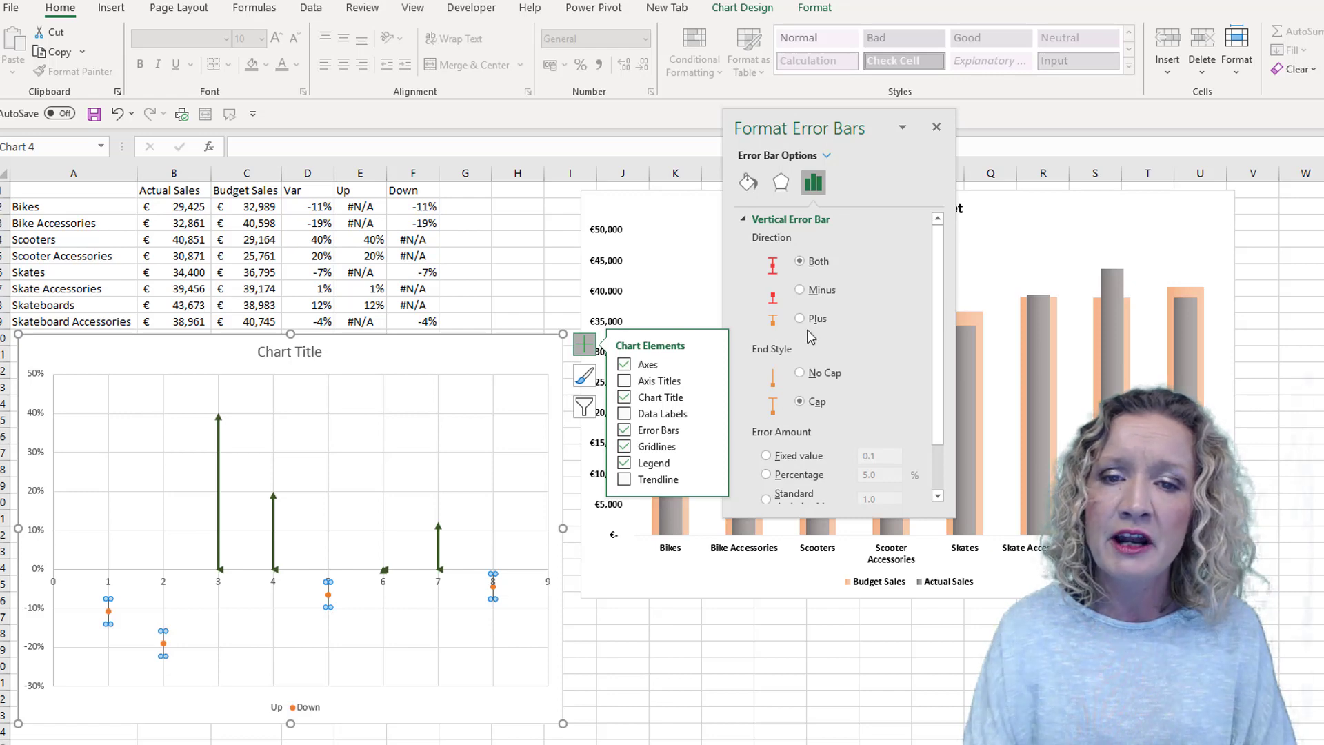
{"action": "left_click", "coordinate": [814, 291]}
{"action": "left_click_drag", "start_coordinate": [943, 253], "coordinate": [942, 298]}
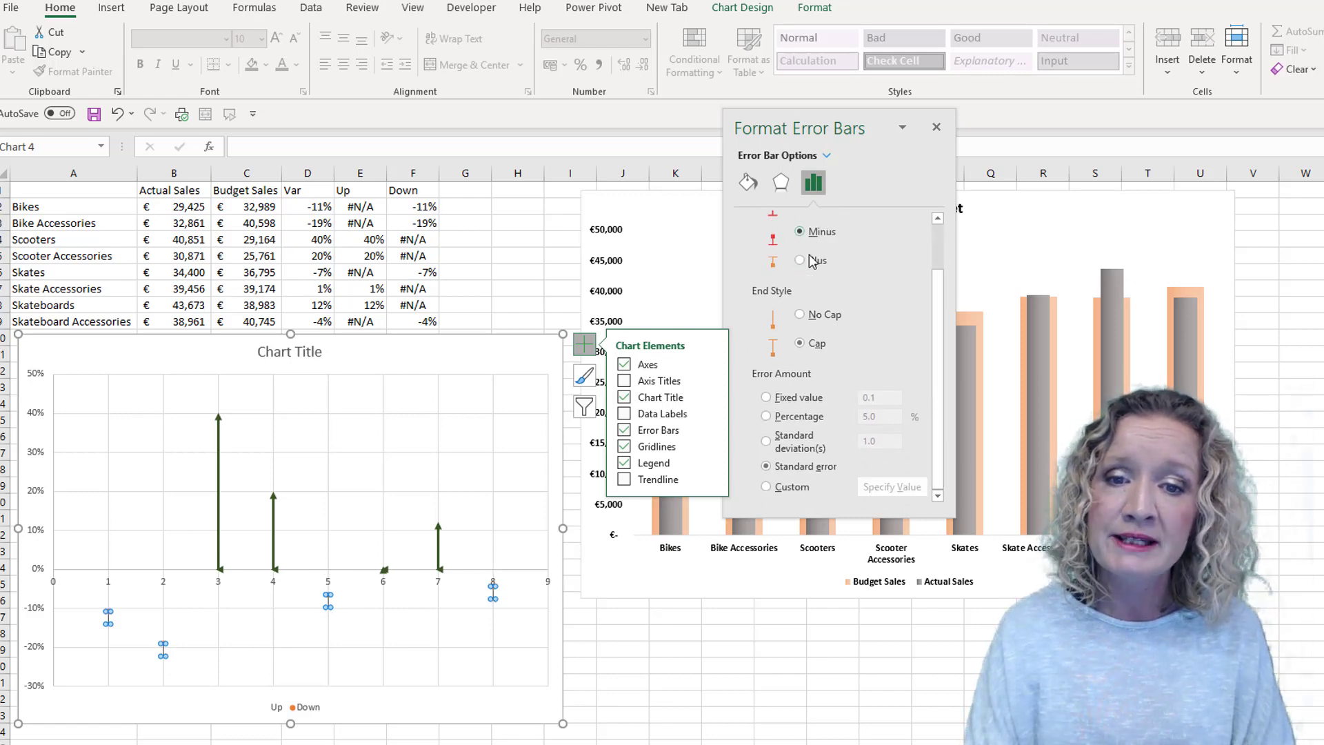
{"action": "left_click", "coordinate": [766, 416]}
{"action": "left_click", "coordinate": [863, 416]}
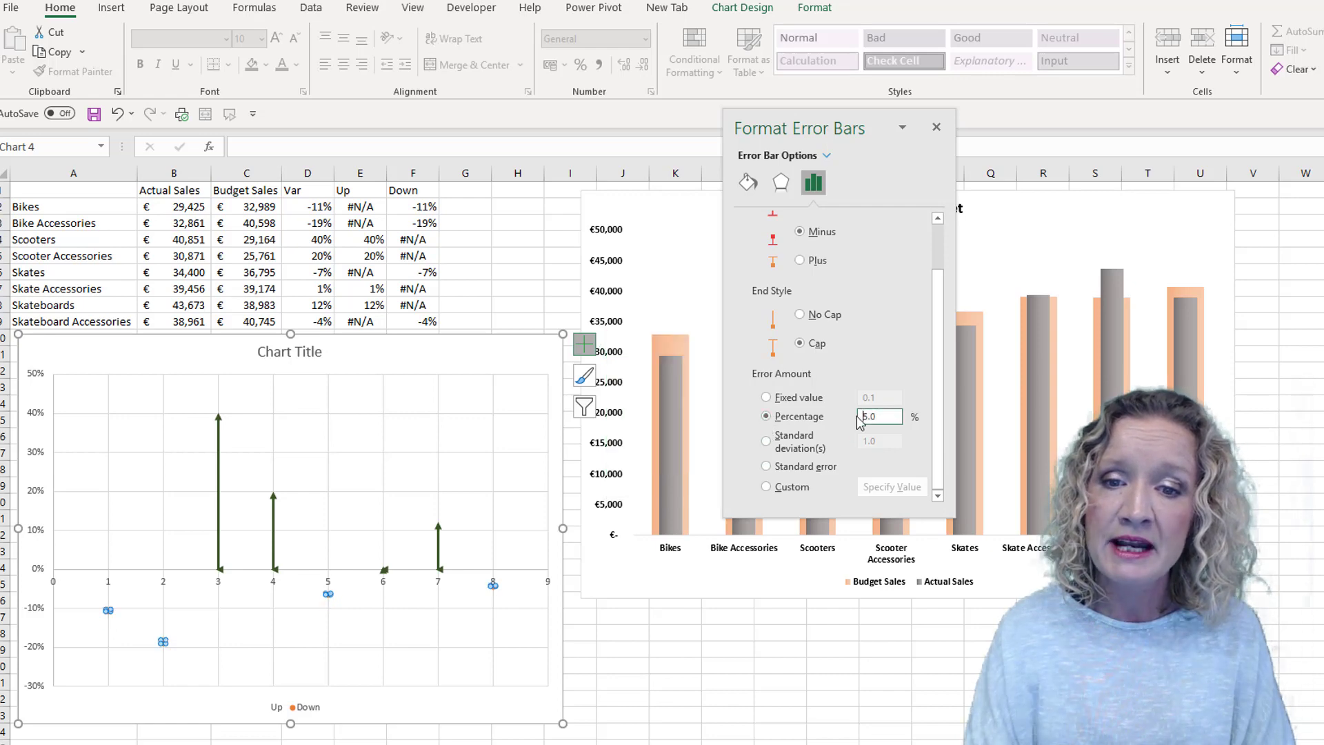
{"action": "type", "text": "100"}
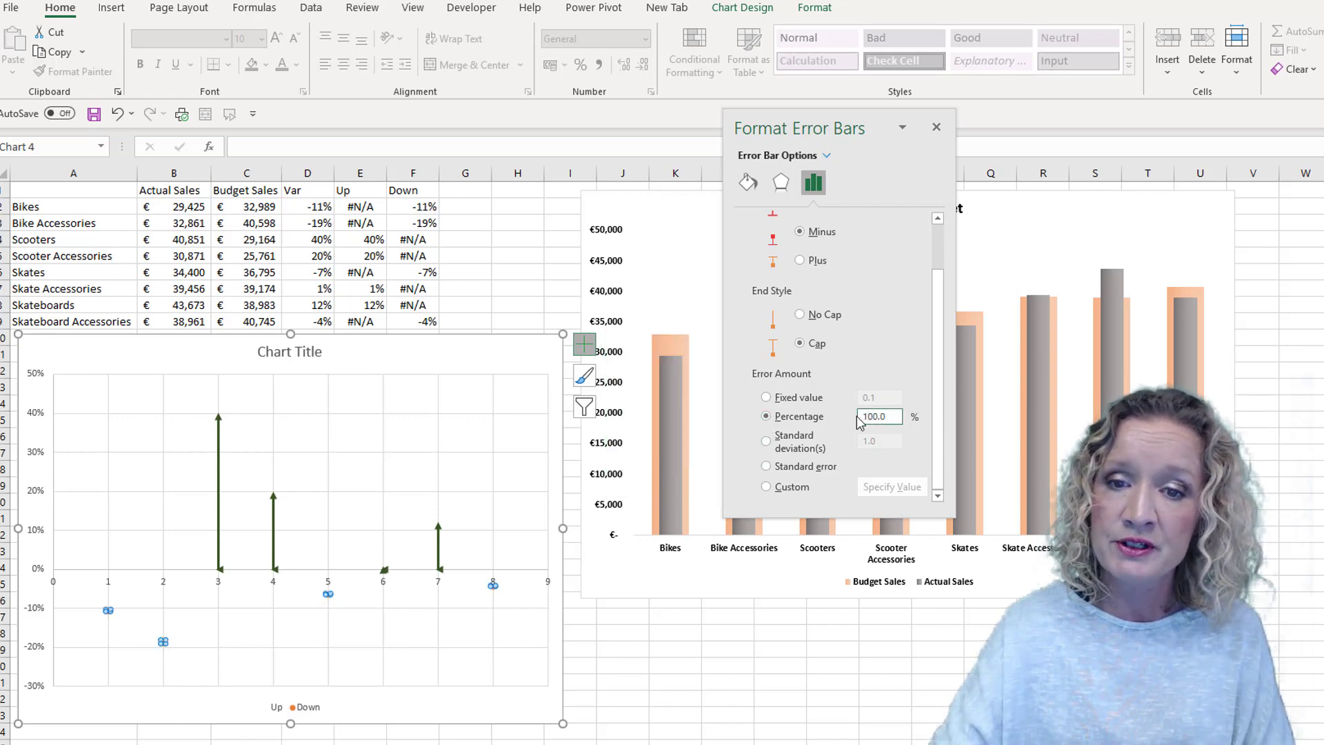
{"action": "key", "text": "Return"}
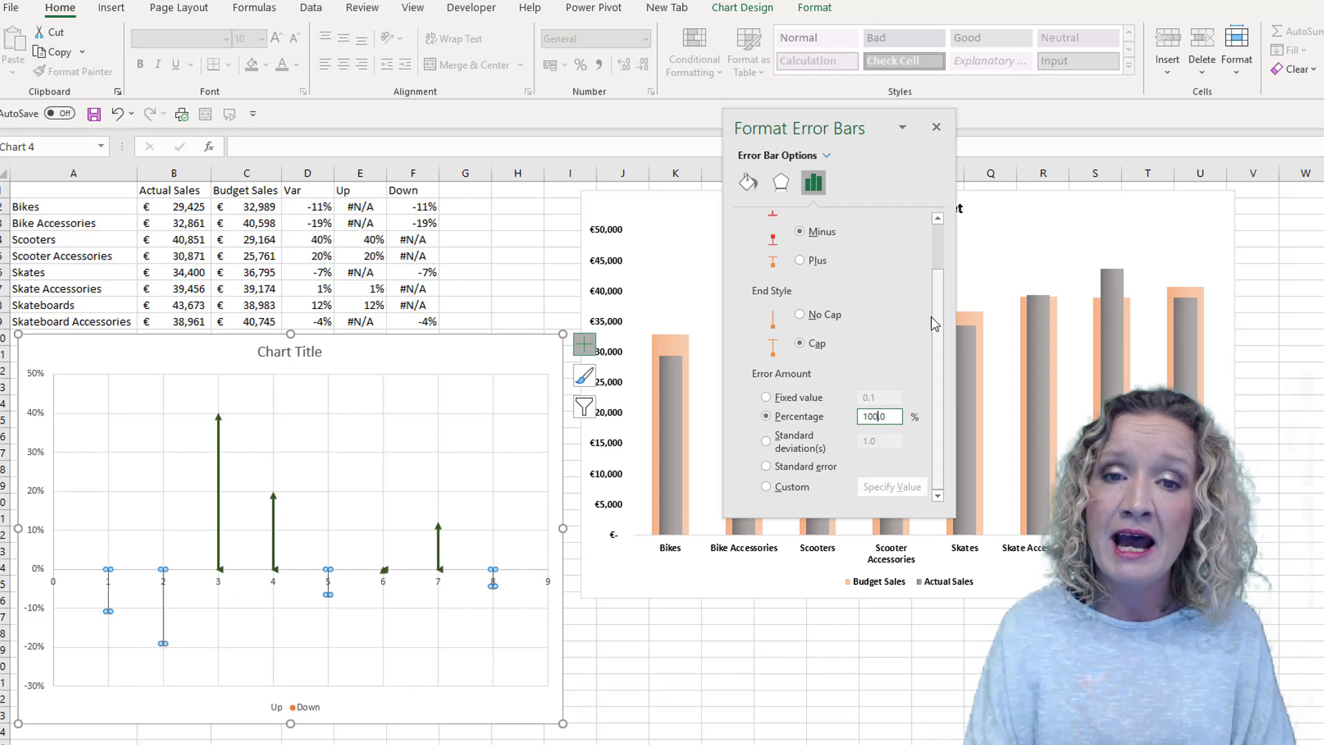
- Colour the Down series' error bars red and increase their line width to 2.25 pt
{"action": "left_click", "coordinate": [747, 188]}
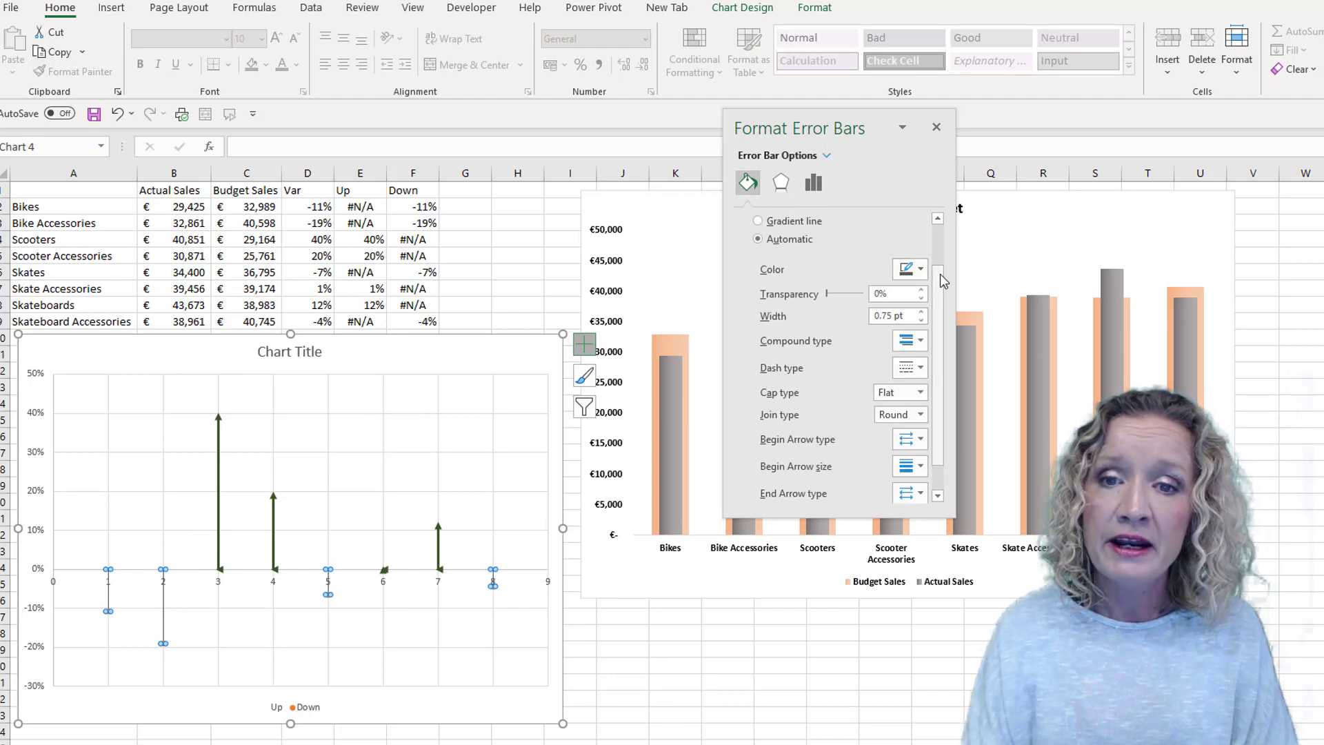
{"action": "left_click", "coordinate": [938, 219]}
{"action": "left_click", "coordinate": [910, 327]}
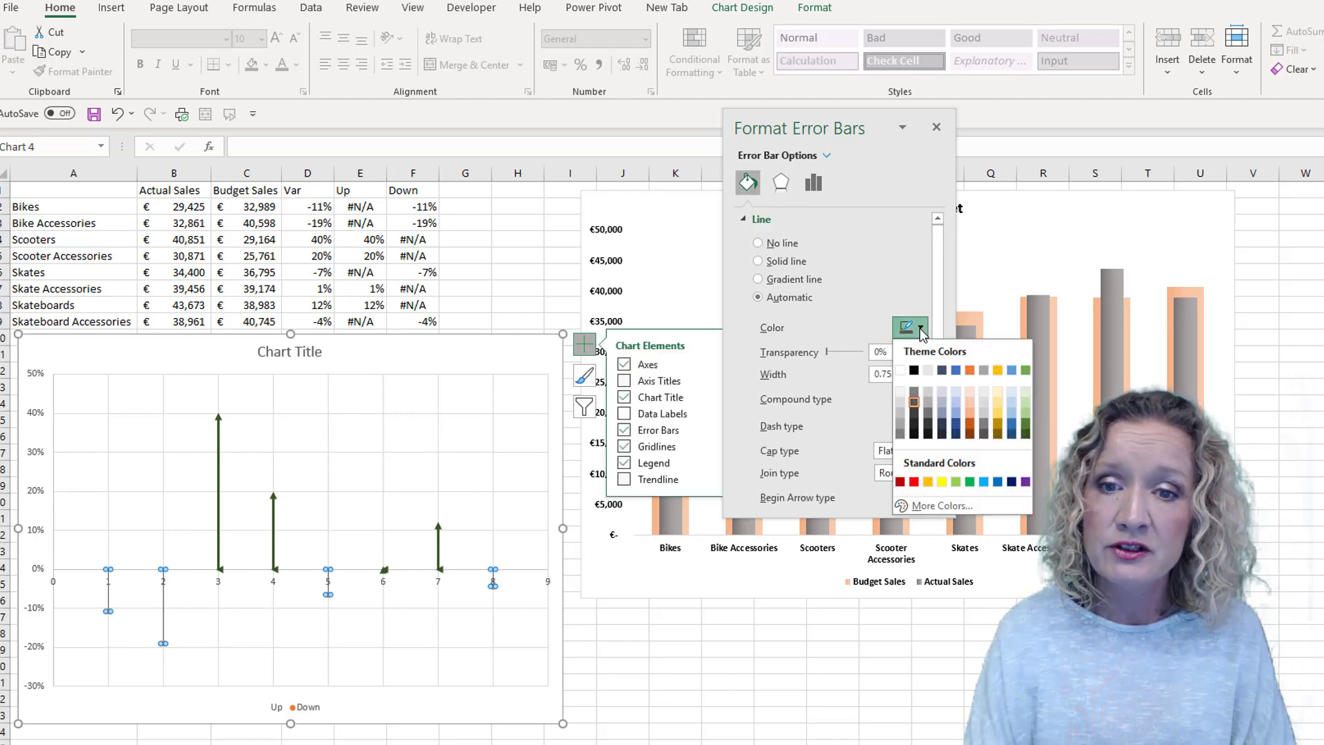
{"action": "left_click", "coordinate": [915, 484]}
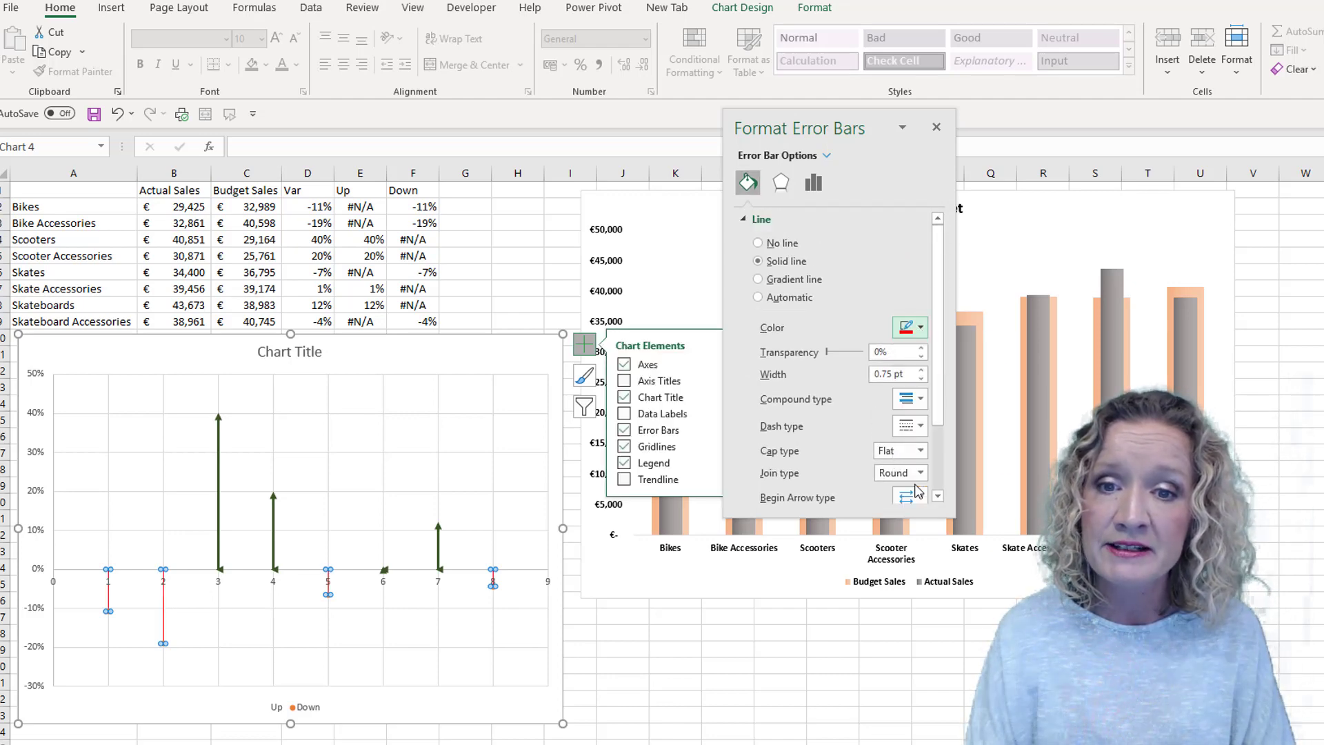
{"action": "left_click", "coordinate": [922, 370]}
{"action": "left_click", "coordinate": [922, 370]}
{"action": "left_click", "coordinate": [922, 370]}
{"action": "left_click", "coordinate": [922, 370]}
{"action": "left_click", "coordinate": [922, 370]}
{"action": "left_click", "coordinate": [922, 371]}
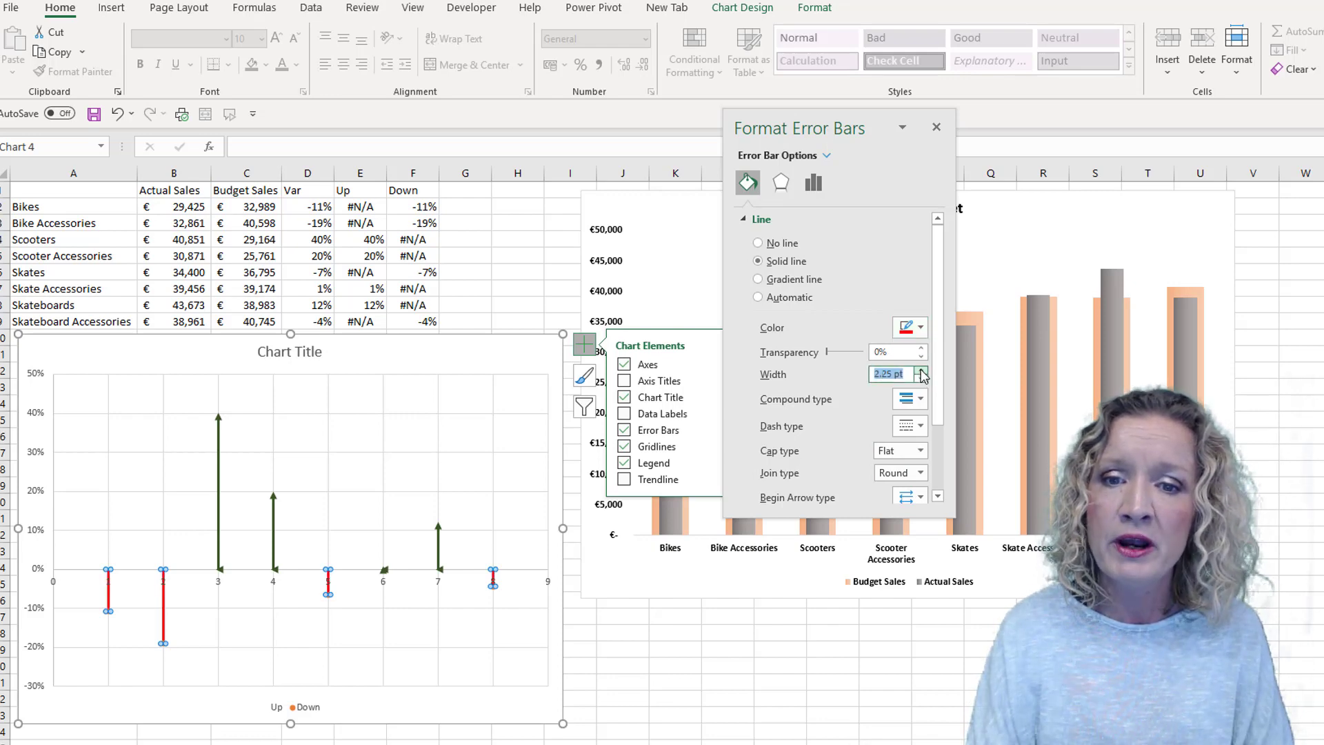
- Increase the Down series' error bar width to 2.5 pt and give the bars an arrow as their begin arrow type
{"action": "left_click", "coordinate": [922, 371]}
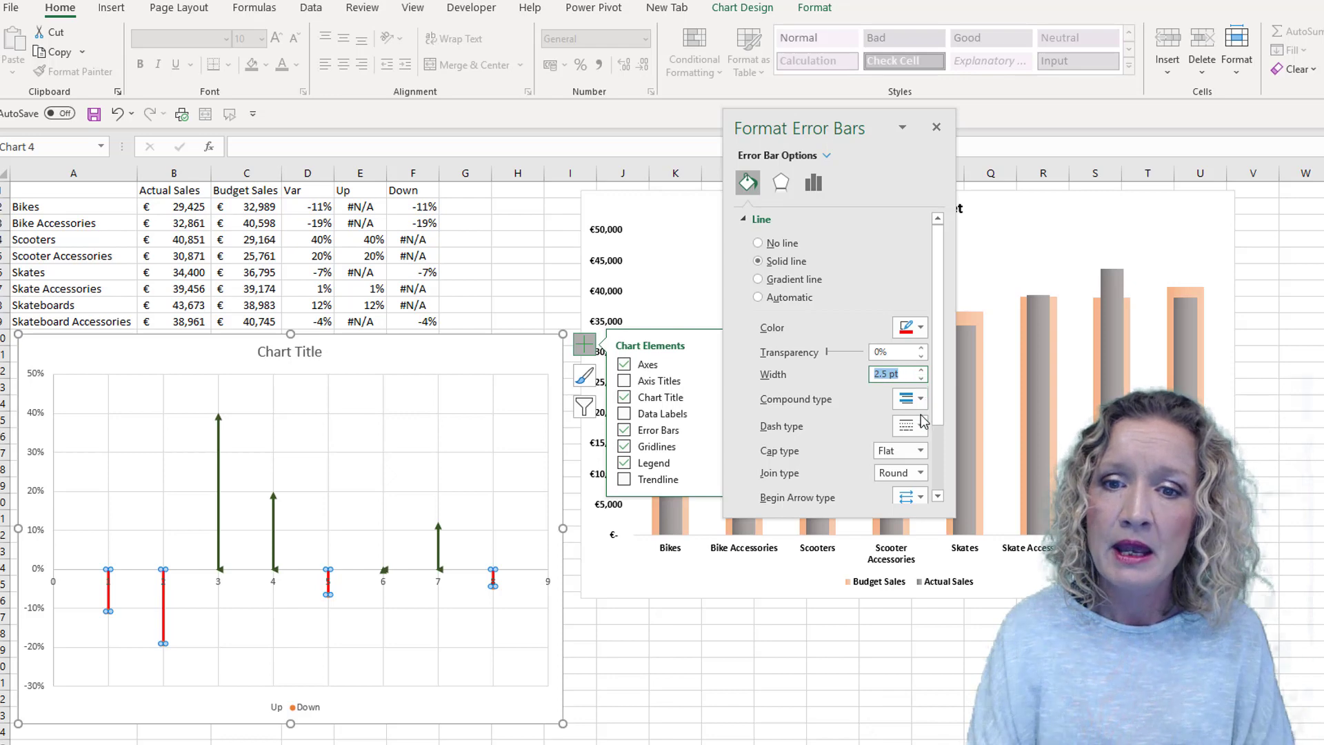
{"action": "scroll", "coordinate": [924, 425], "scroll_direction": "down", "scroll_amount": 3}
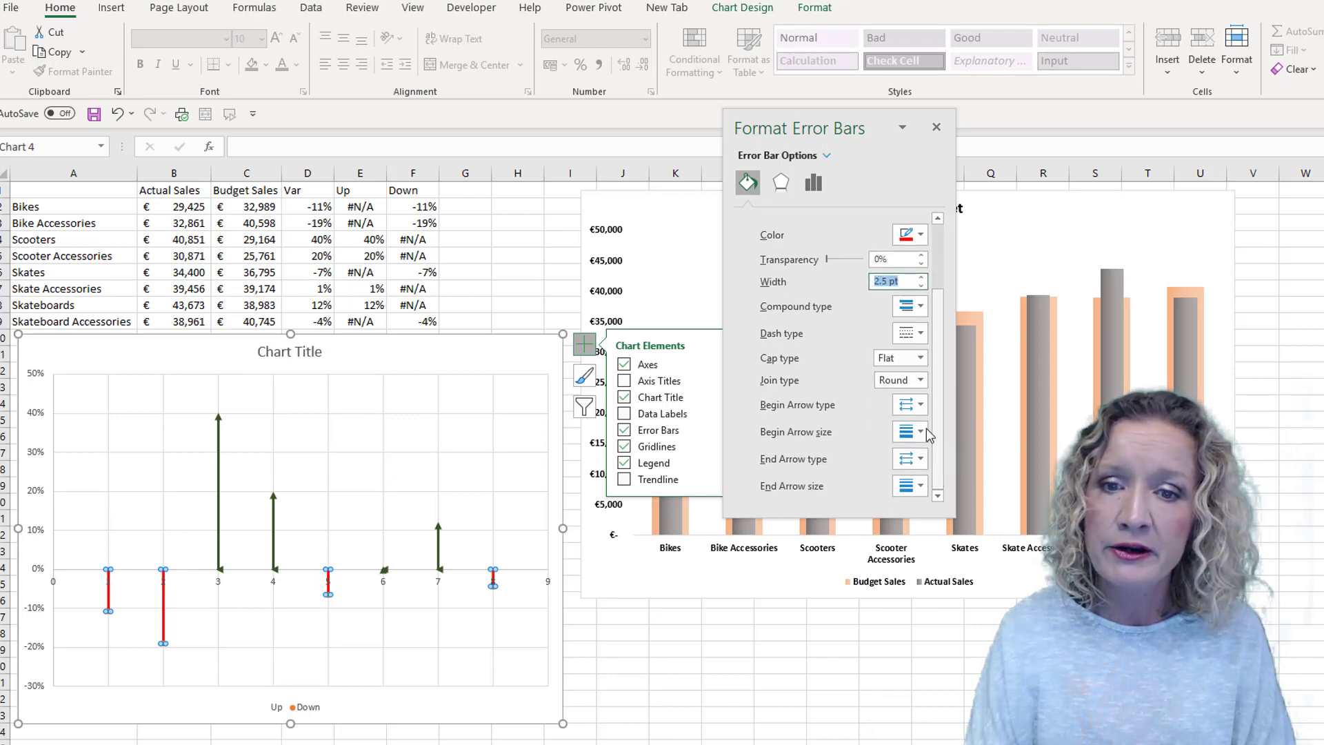
{"action": "left_click", "coordinate": [920, 405]}
{"action": "left_click", "coordinate": [936, 436]}
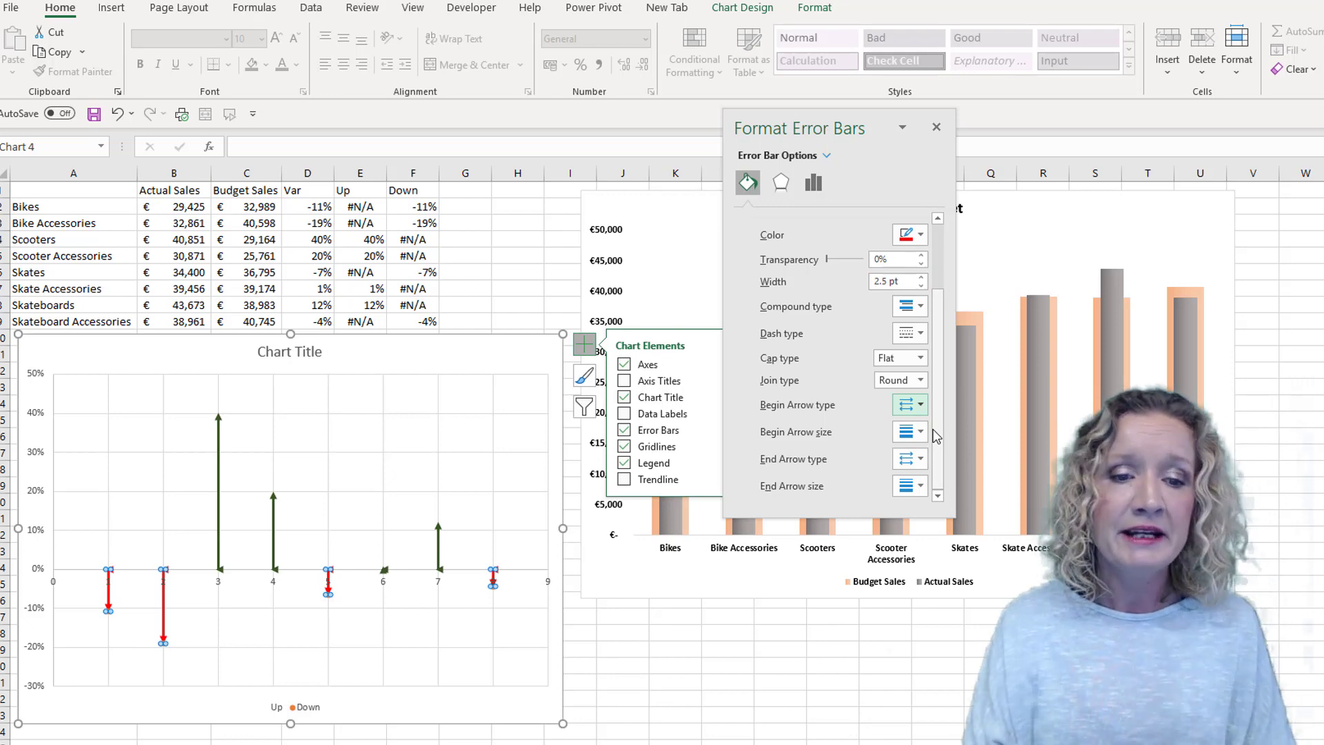
{"action": "left_click", "coordinate": [207, 647]}
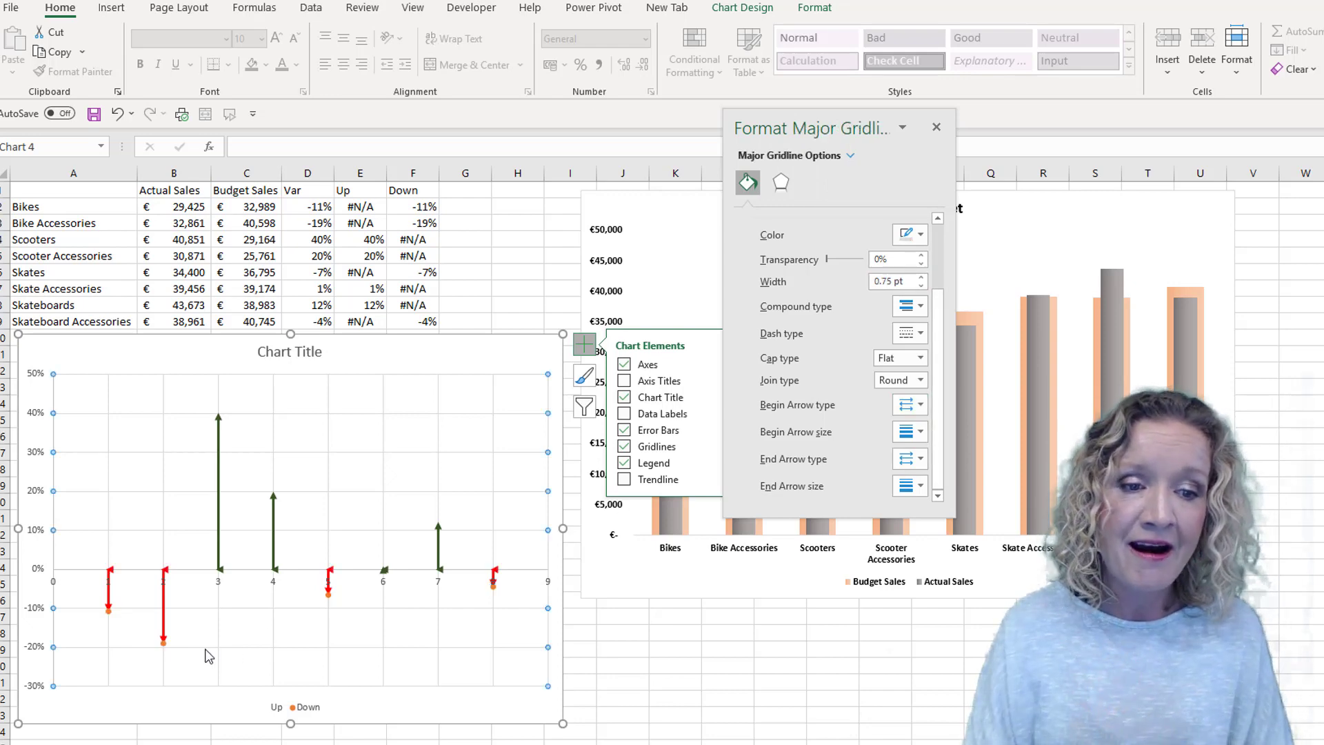
{"action": "left_click", "coordinate": [167, 572]}
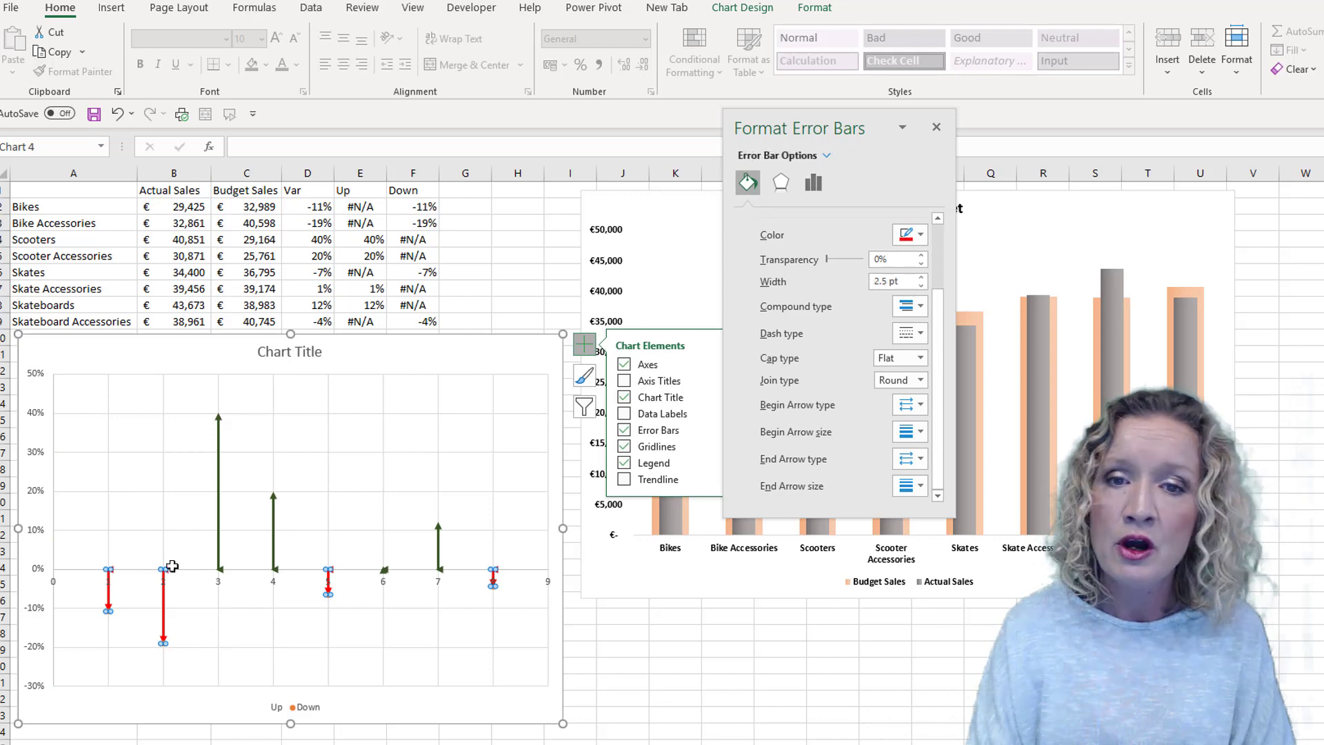
{"action": "left_click", "coordinate": [813, 184]}
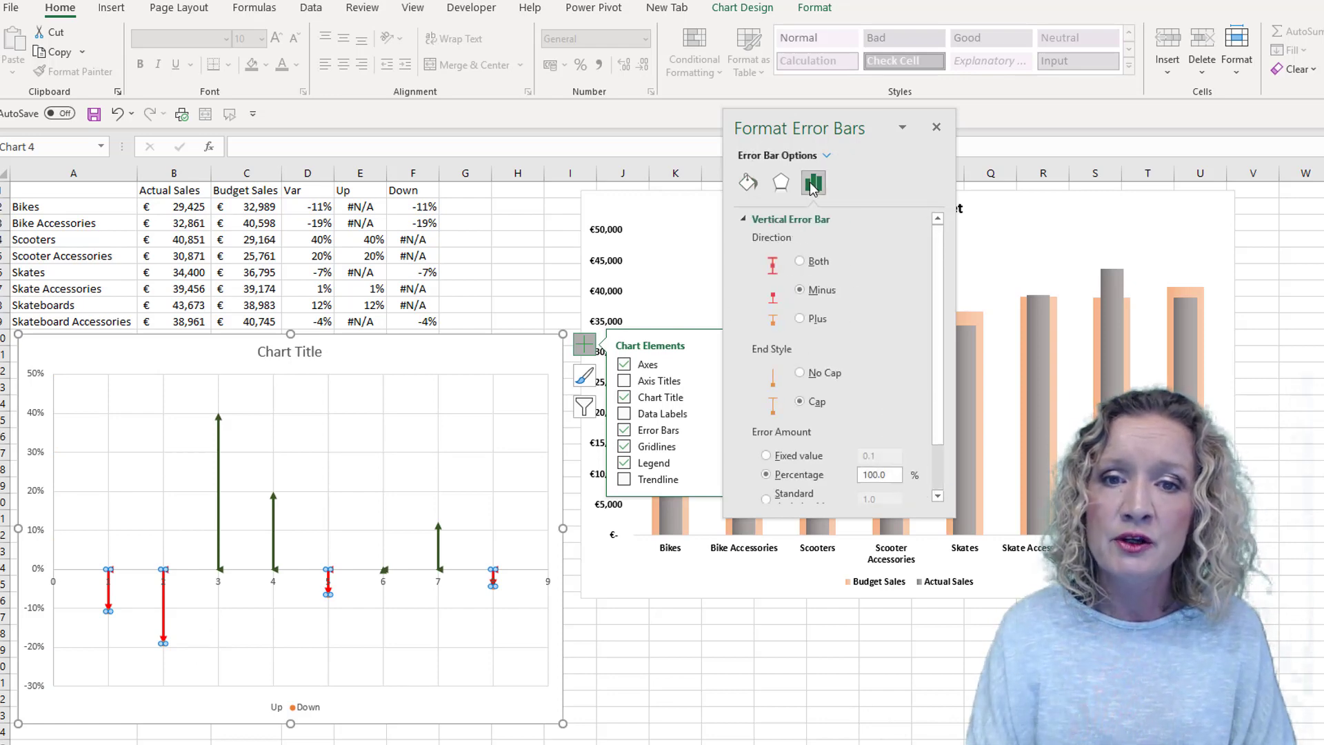
{"action": "left_click", "coordinate": [748, 183]}
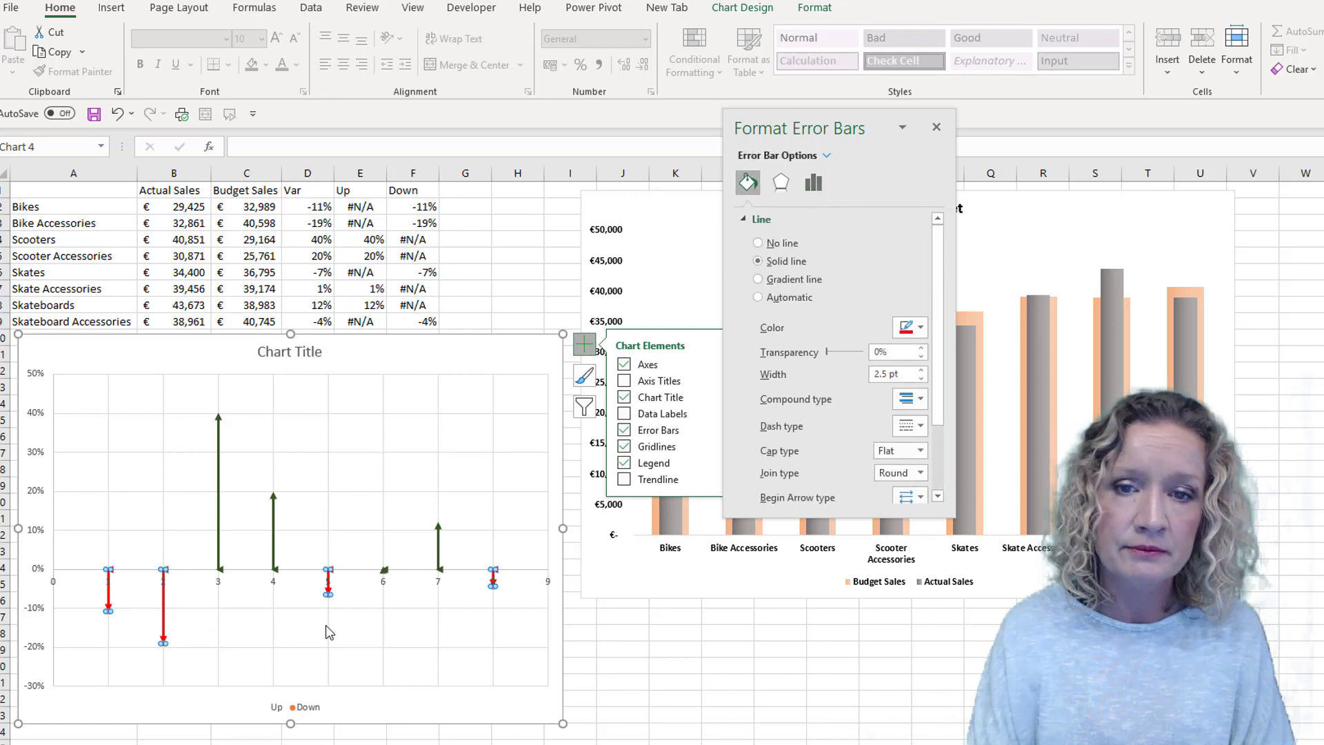
- Set the marker option of the Down series to None in the scatter chart
{"action": "left_click", "coordinate": [329, 593]}
{"action": "left_click", "coordinate": [819, 220]}
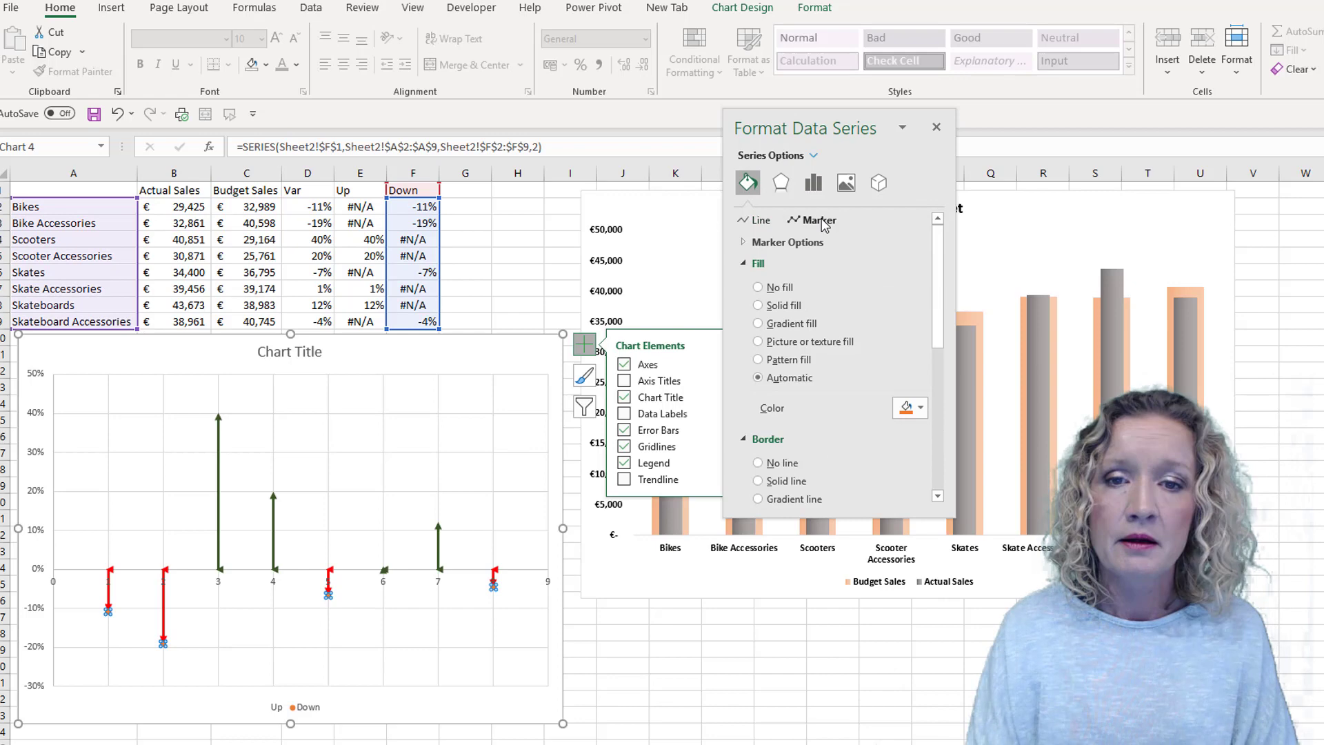
{"action": "left_click", "coordinate": [787, 242]}
{"action": "left_click", "coordinate": [775, 285]}
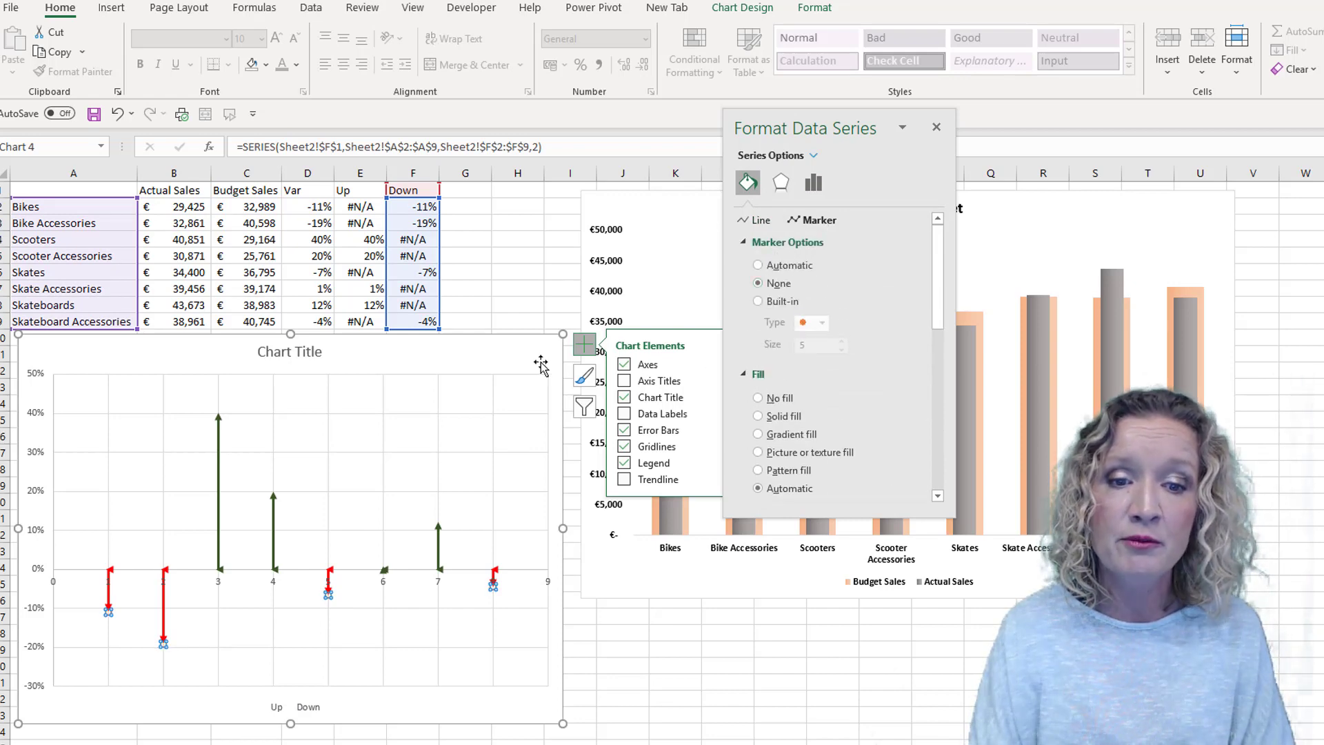
{"action": "left_click", "coordinate": [534, 273]}
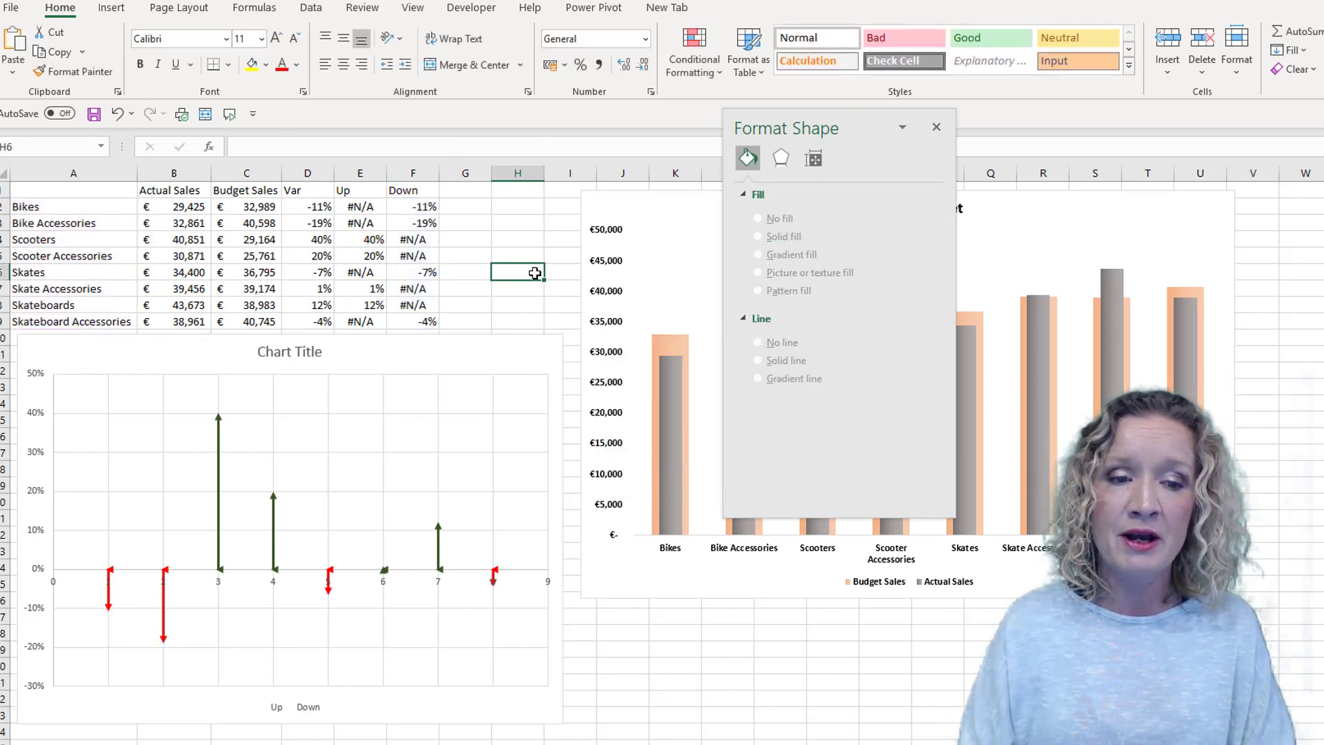
- Set the end style of the Up series' green vertical error bars to No Cap
{"action": "left_click", "coordinate": [471, 621]}
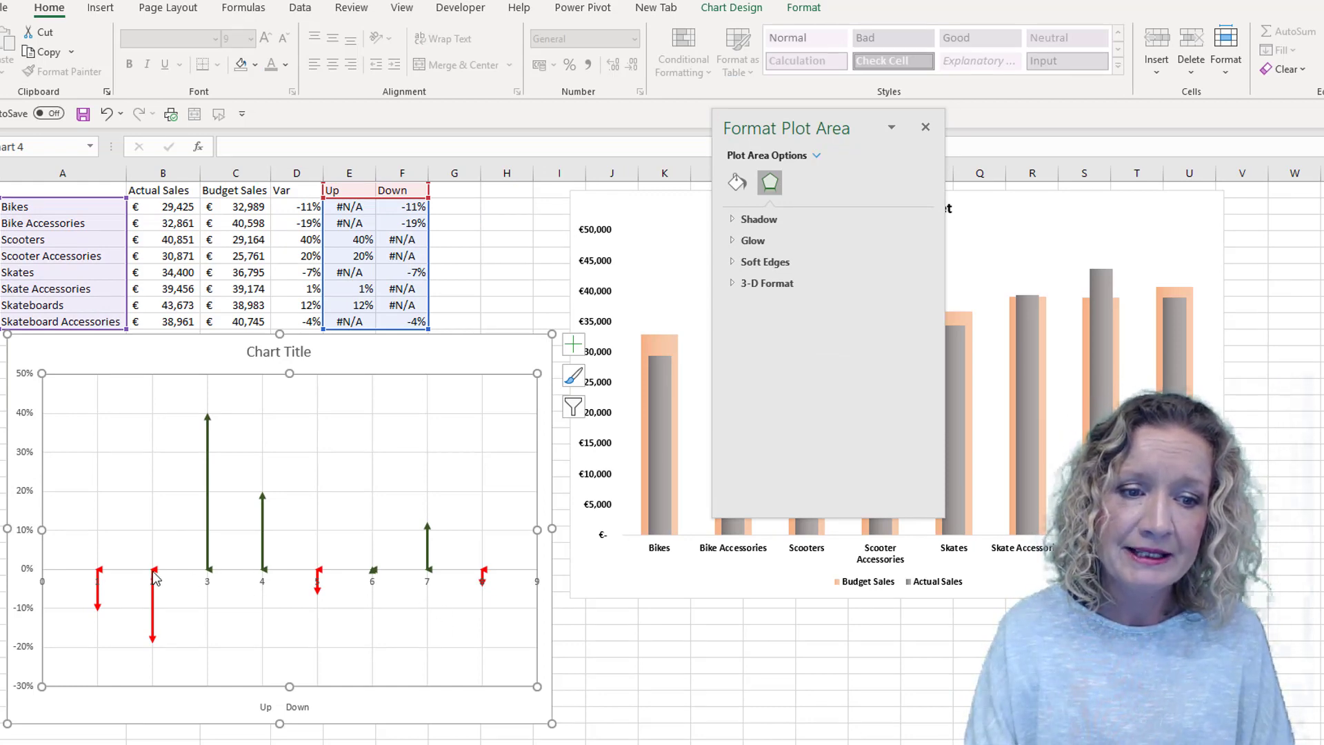
{"action": "left_click", "coordinate": [211, 578]}
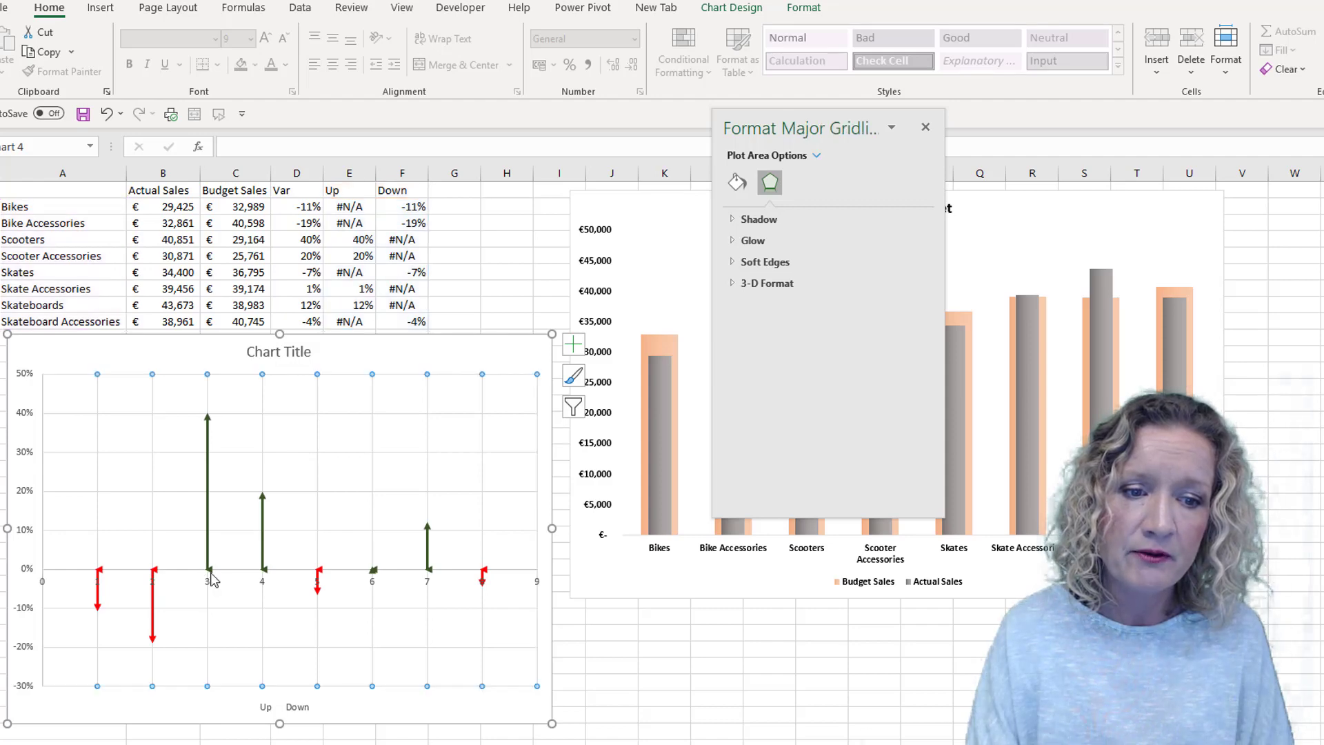
{"action": "left_click", "coordinate": [209, 563]}
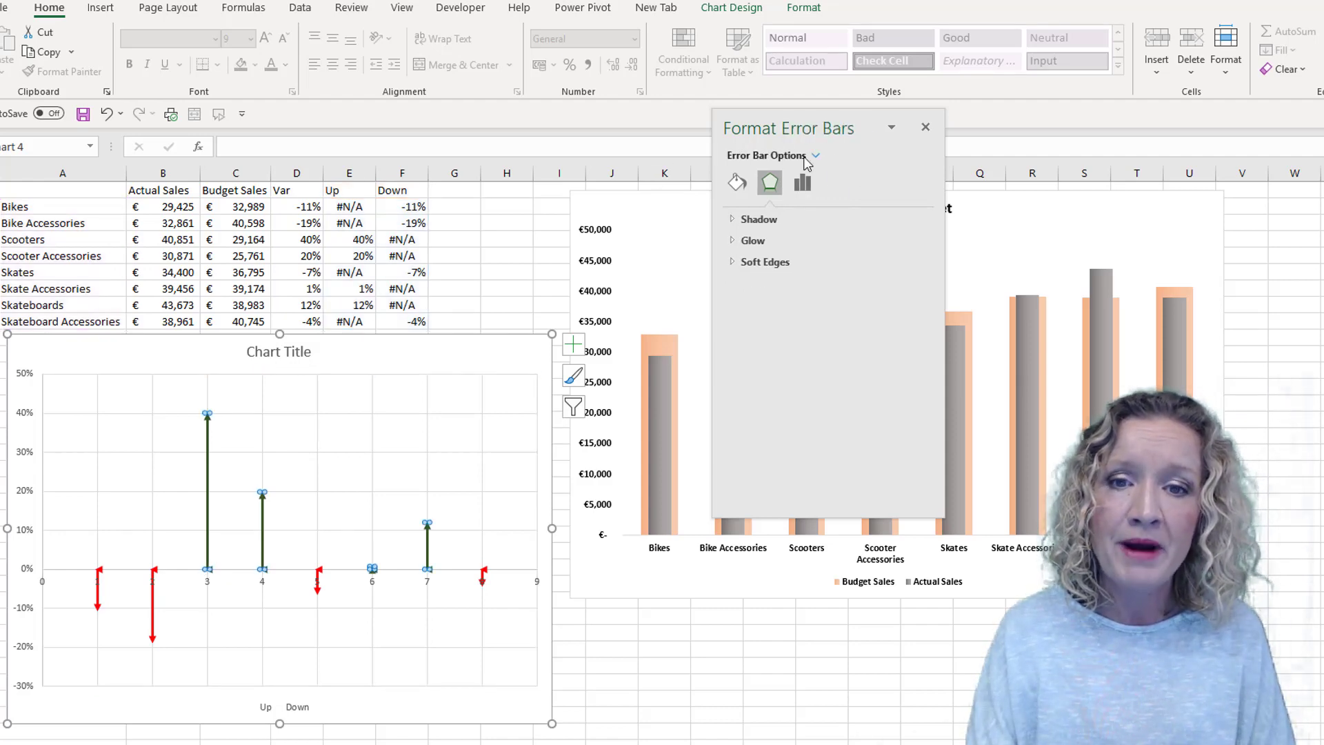
{"action": "left_click", "coordinate": [802, 183]}
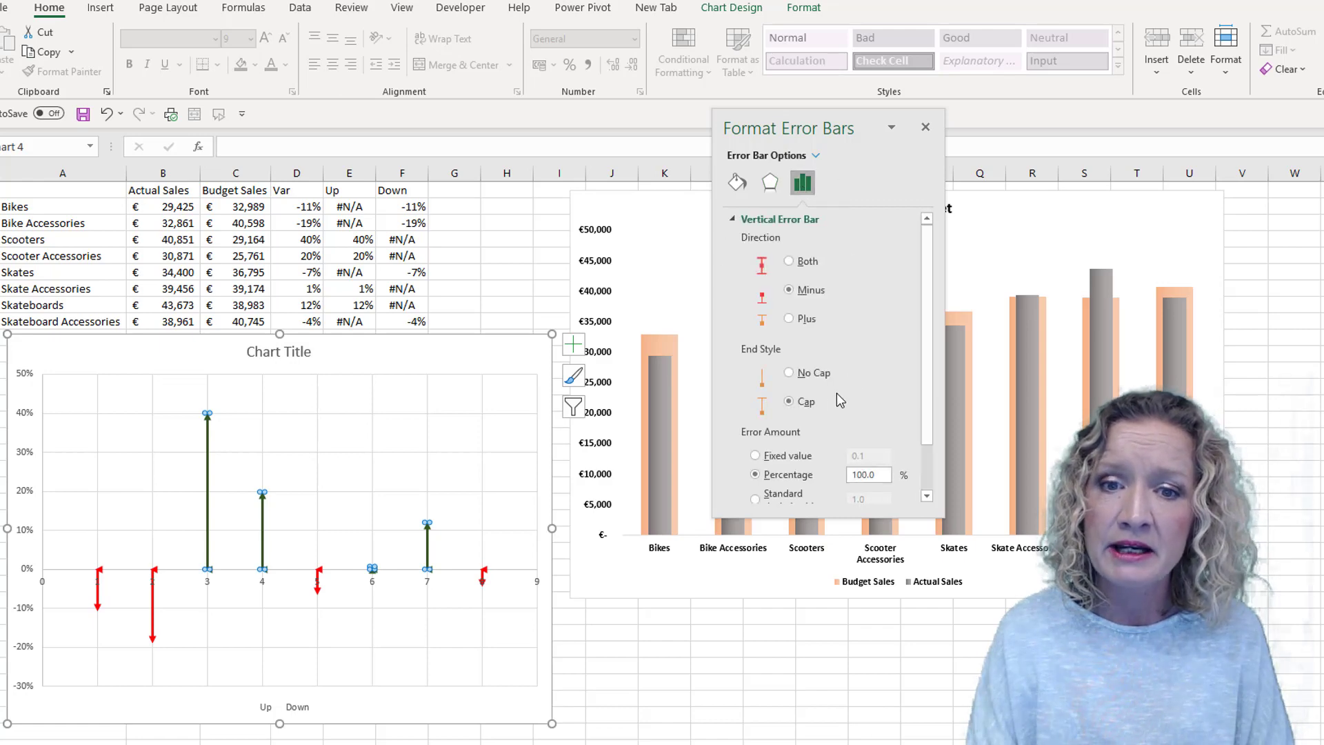
{"action": "left_click", "coordinate": [799, 374]}
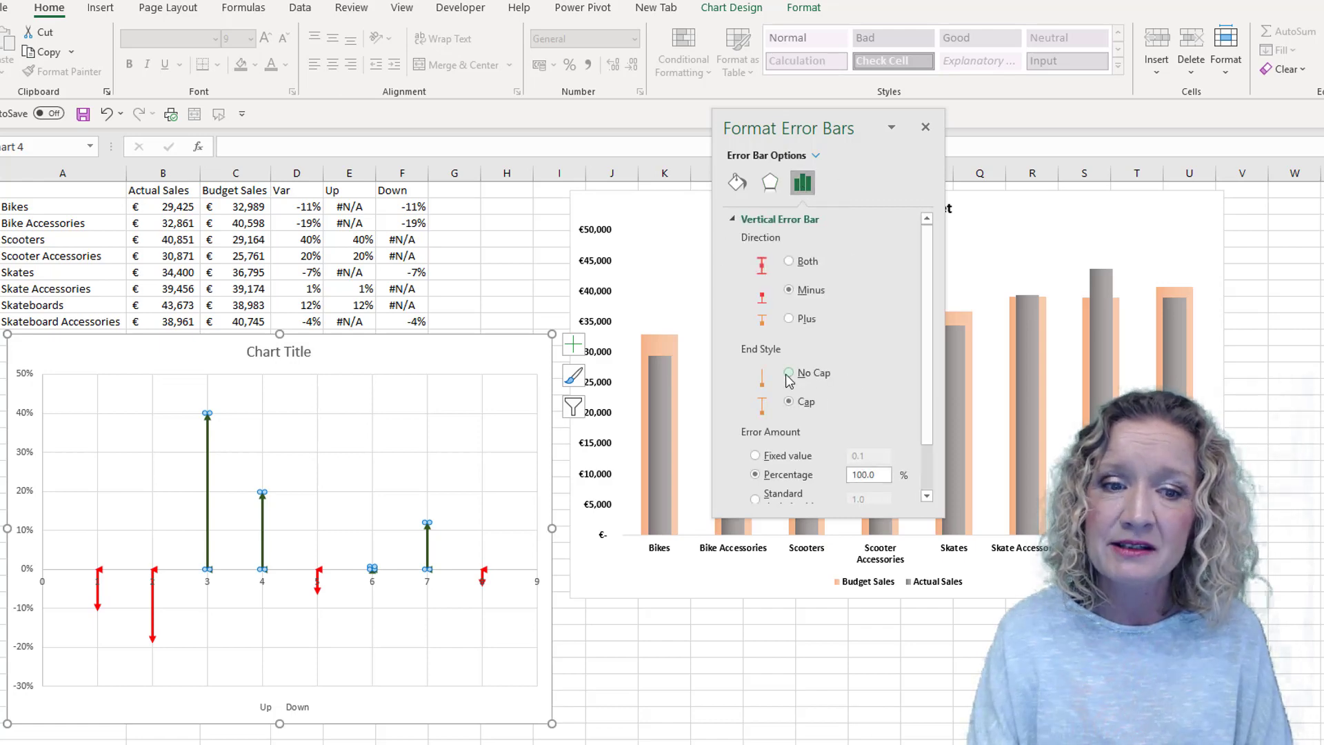
- Set the end style of the Down series' red vertical error bars to No Cap
{"action": "left_click", "coordinate": [318, 579]}
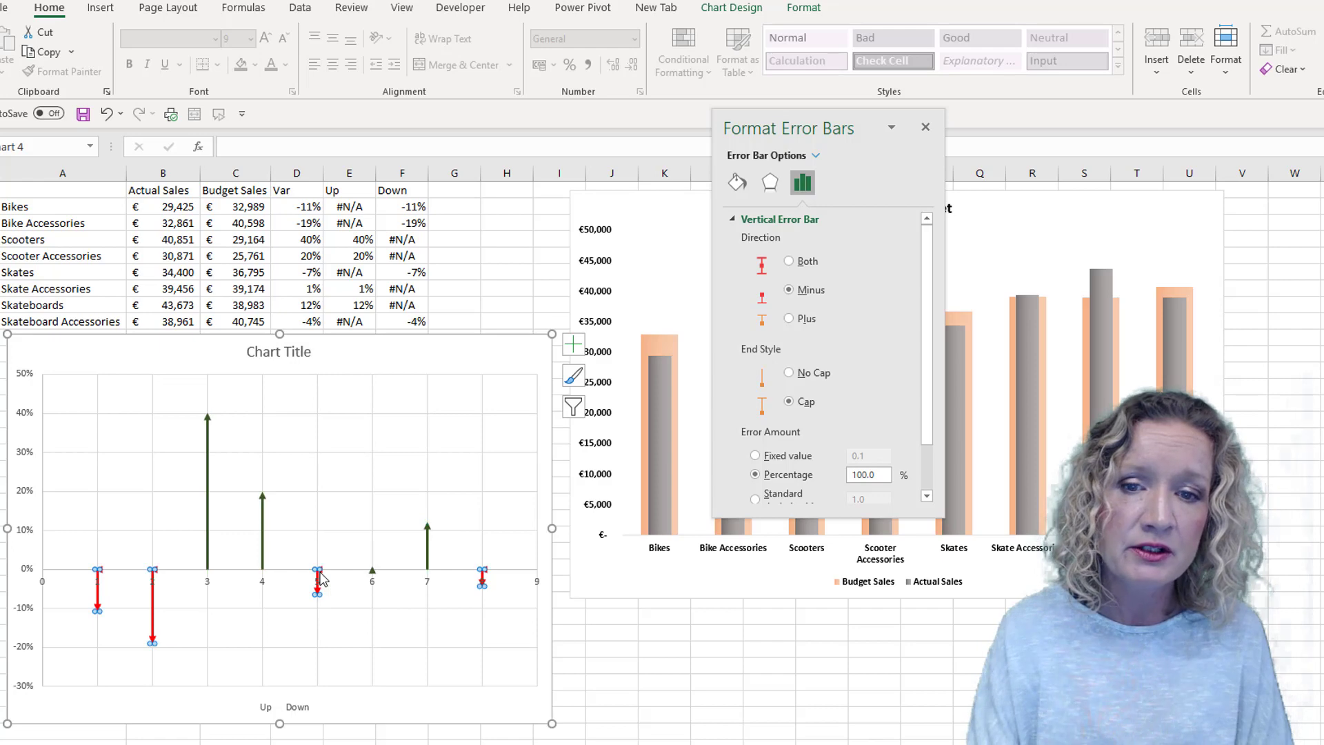
{"action": "left_click", "coordinate": [790, 376]}
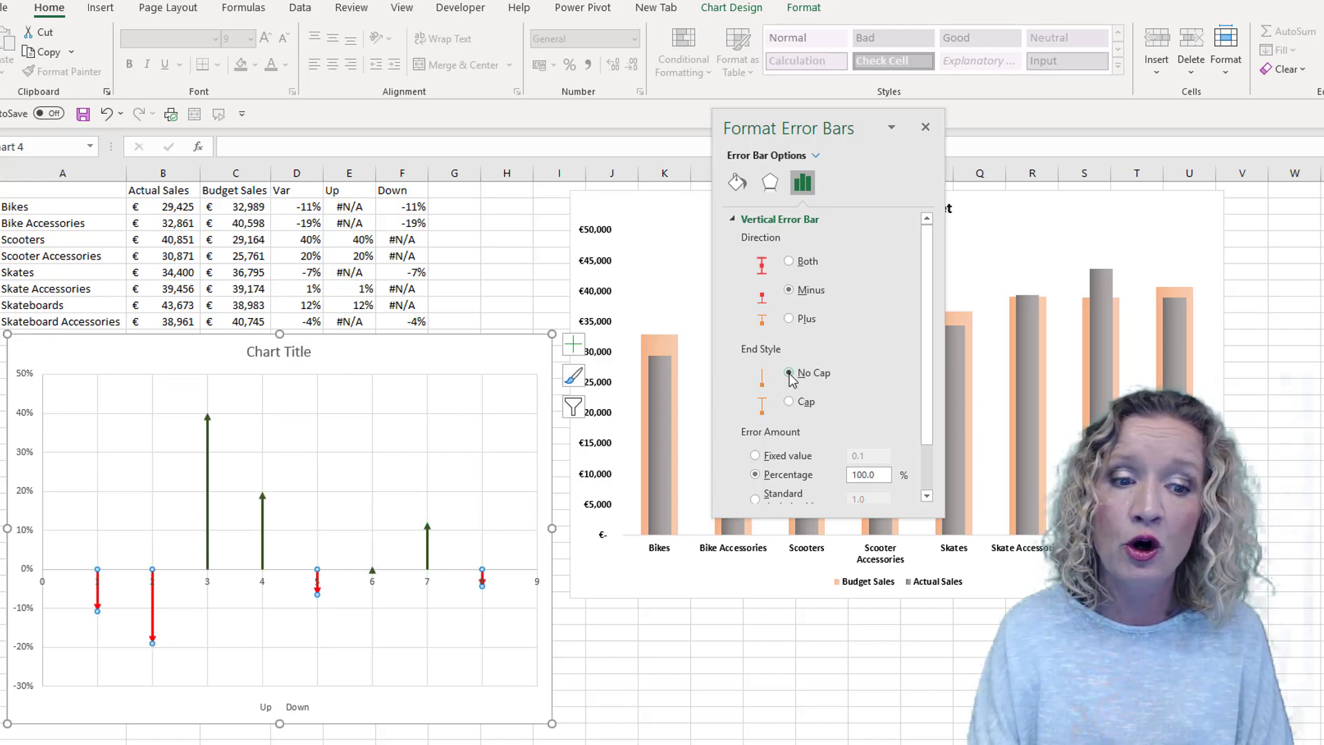
{"action": "left_click", "coordinate": [616, 648]}
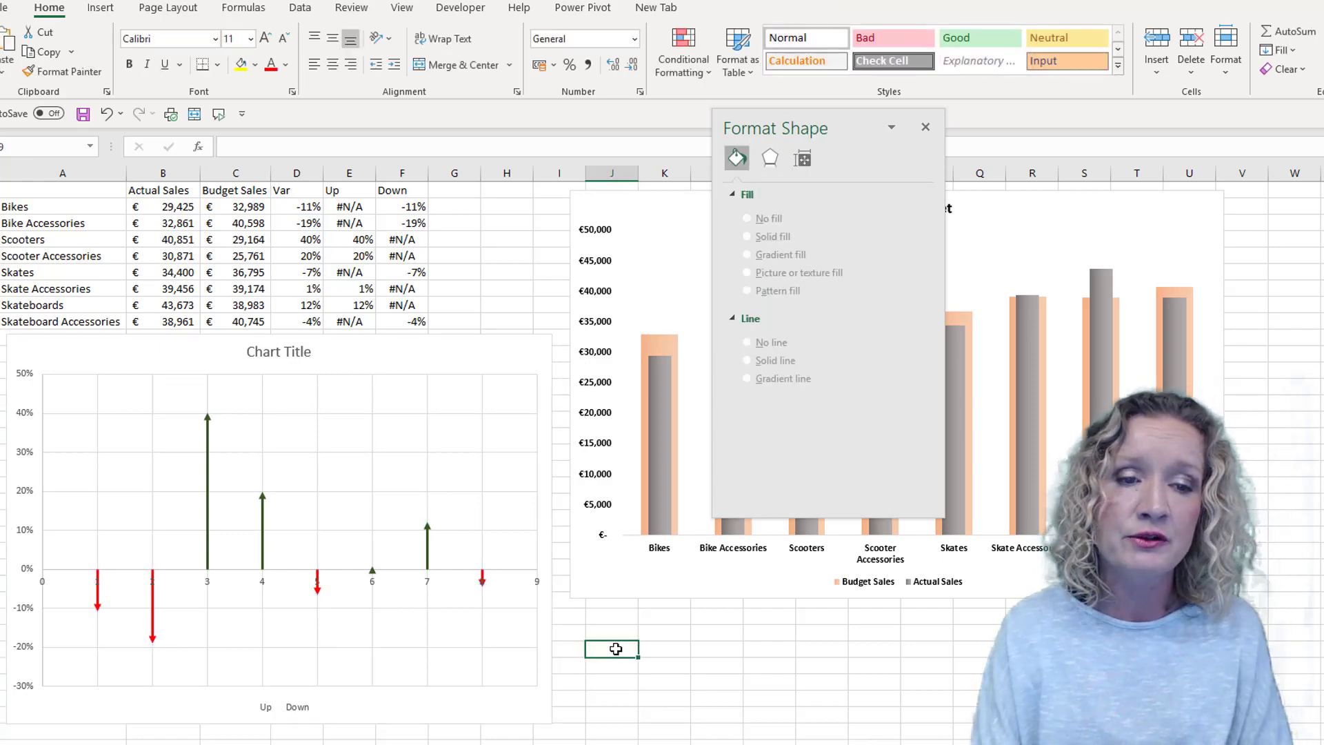
- Delete the scatter chart's title and its horizontal and vertical major gridlines
{"action": "left_click", "coordinate": [281, 349]}
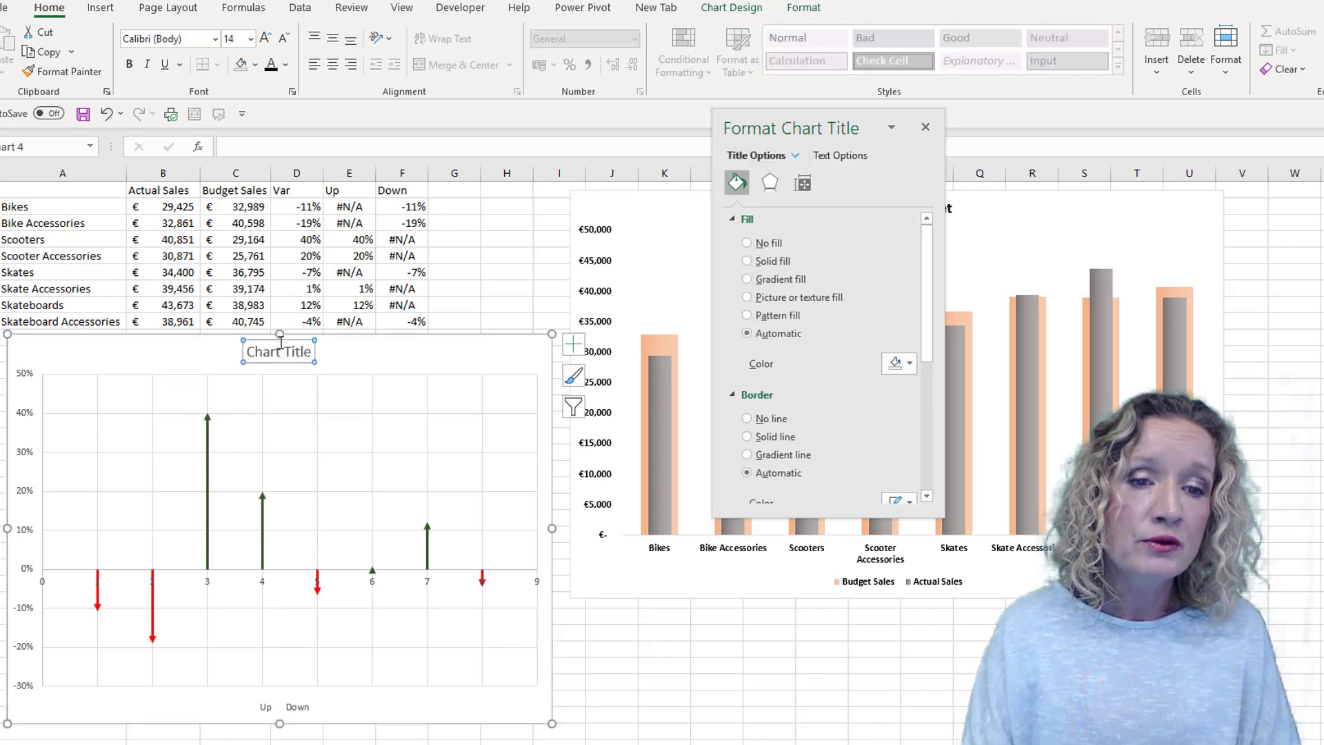
{"action": "key", "text": "Delete"}
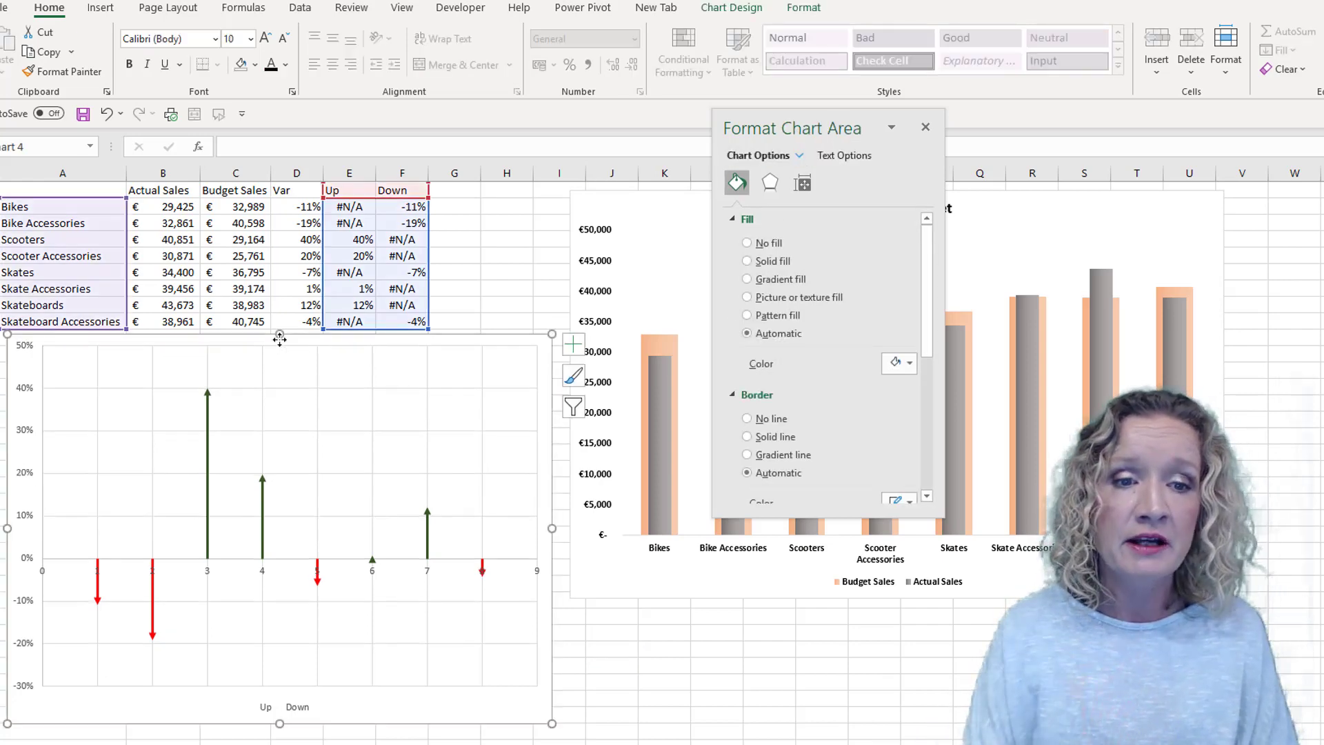
{"action": "left_click", "coordinate": [290, 391]}
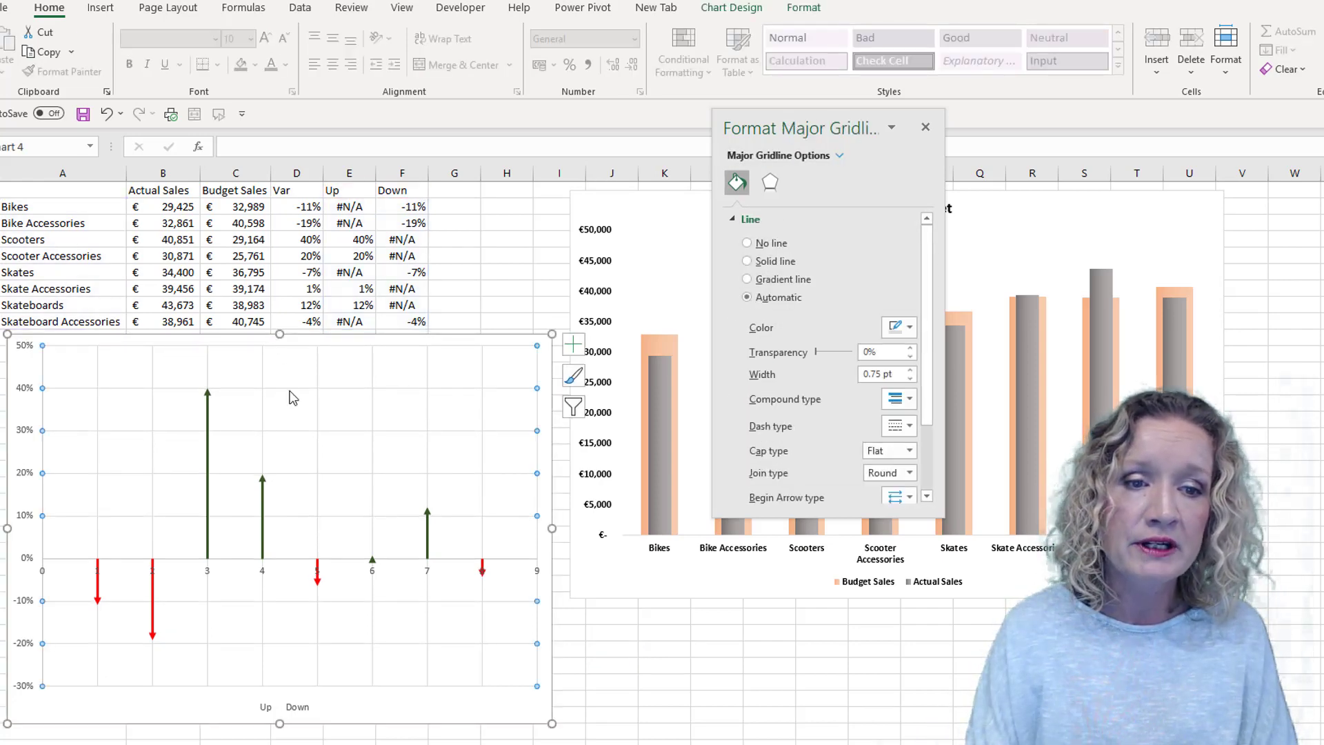
{"action": "key", "text": "Escape"}
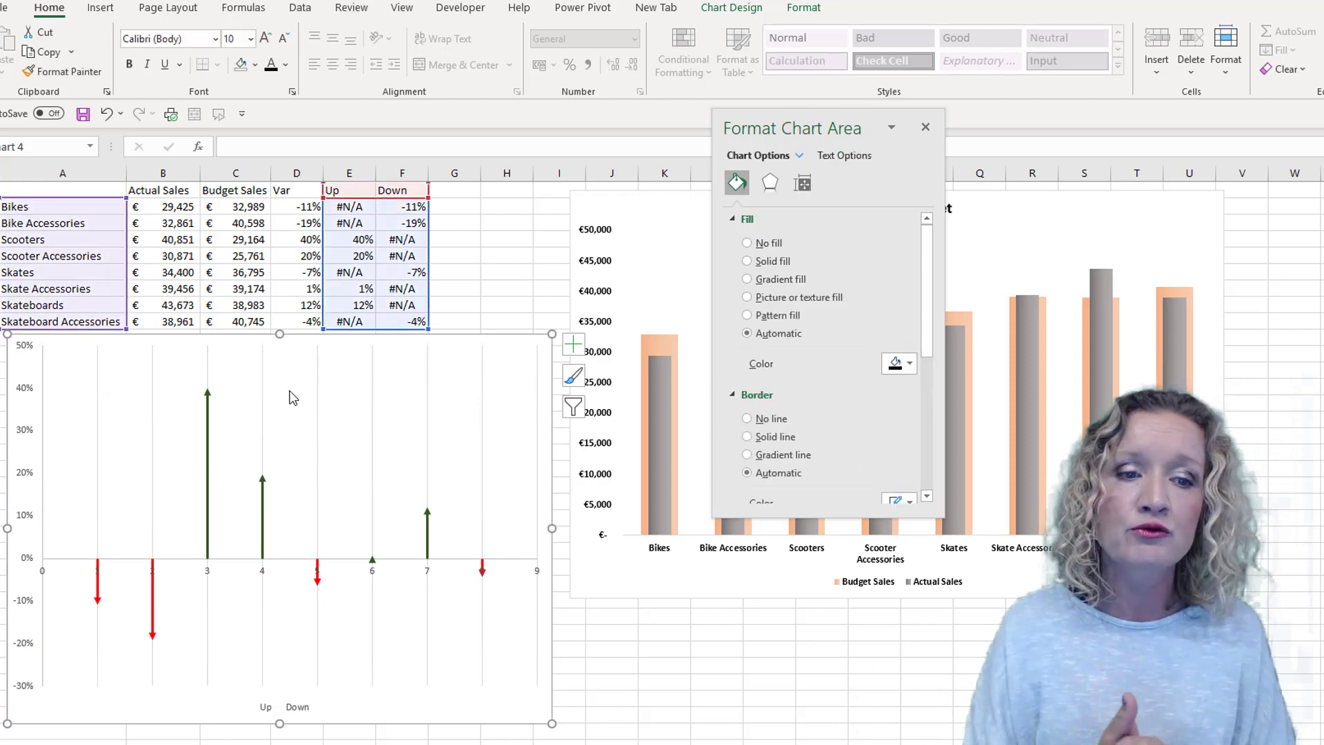
{"action": "left_click", "coordinate": [97, 430]}
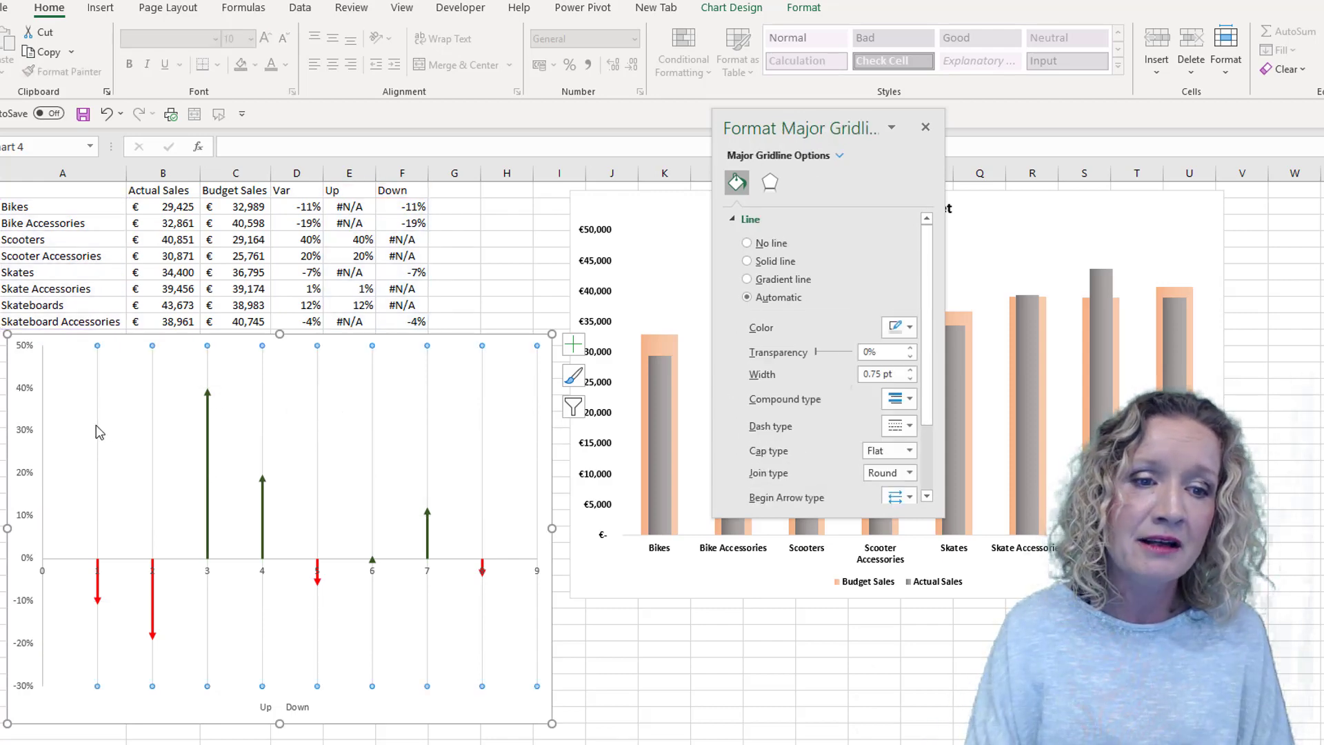
{"action": "key", "text": "Escape"}
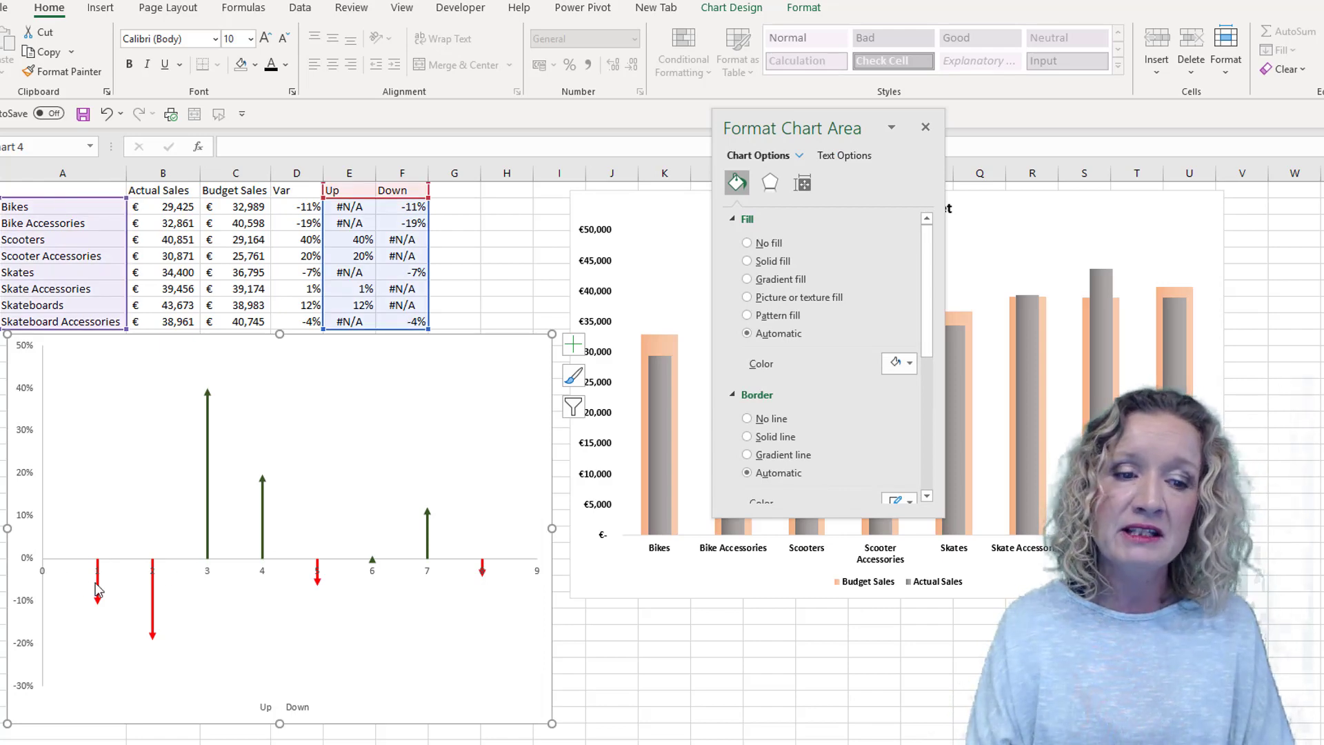
{"action": "left_click", "coordinate": [208, 577]}
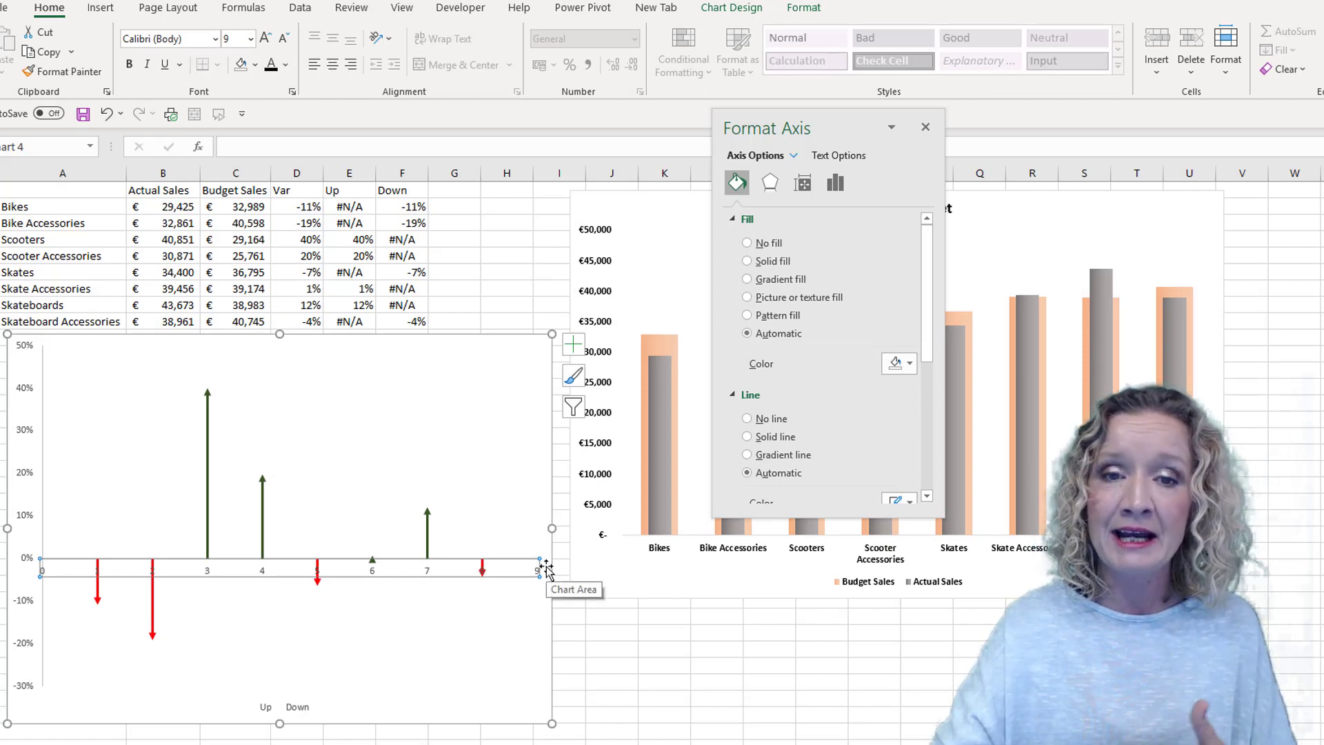
{"action": "key", "text": "Delete"}
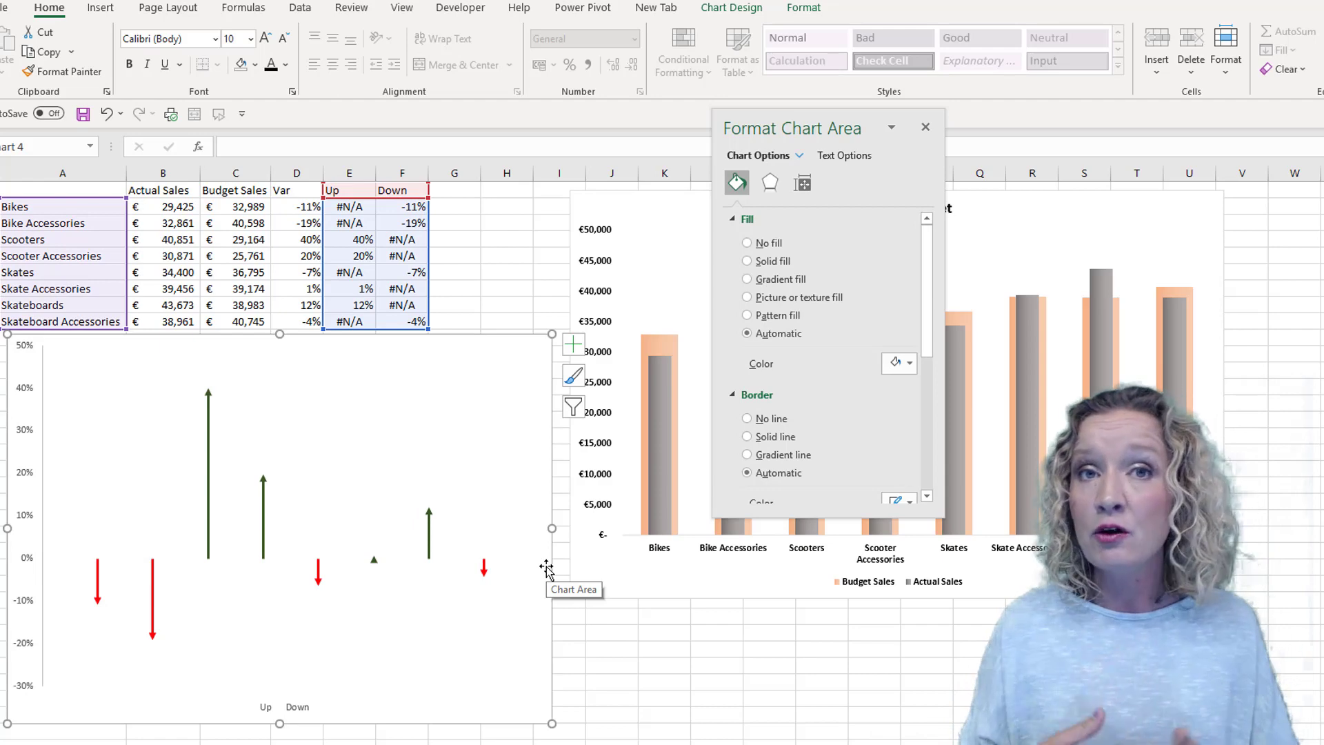
{"action": "left_click", "coordinate": [106, 114]}
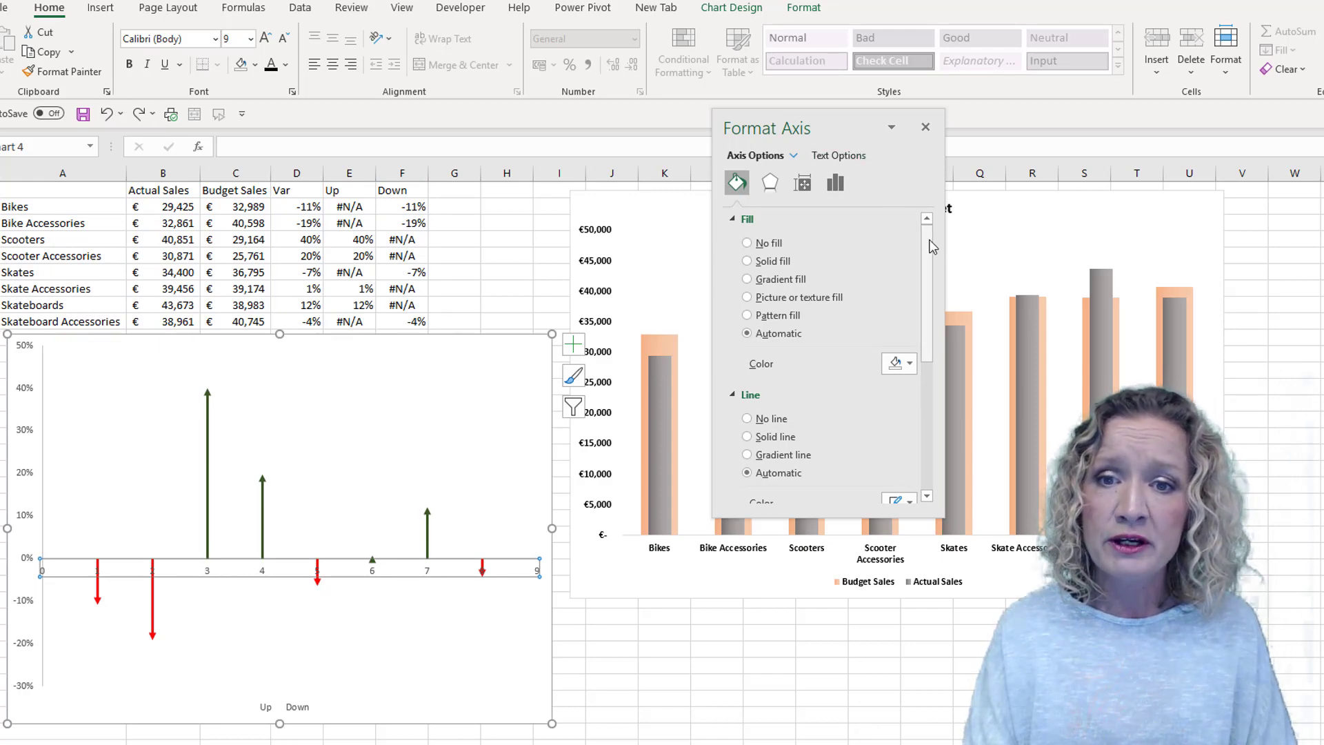
- Set the label position of the scatter chart's horizontal axis to None, keeping the axis line
{"action": "left_click_drag", "start_coordinate": [928, 241], "coordinate": [909, 455]}
{"action": "scroll", "coordinate": [909, 445], "scroll_direction": "up", "scroll_amount": 10}
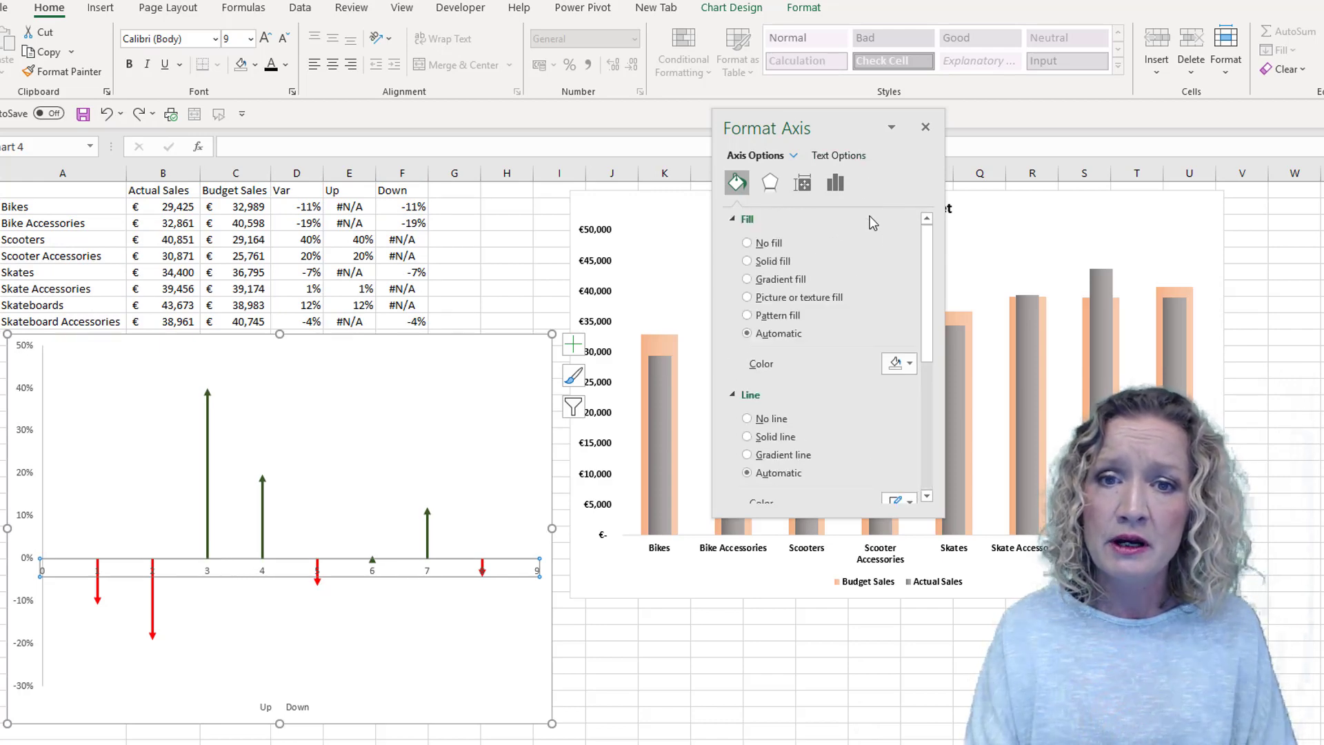
{"action": "left_click", "coordinate": [836, 183]}
{"action": "left_click", "coordinate": [760, 262]}
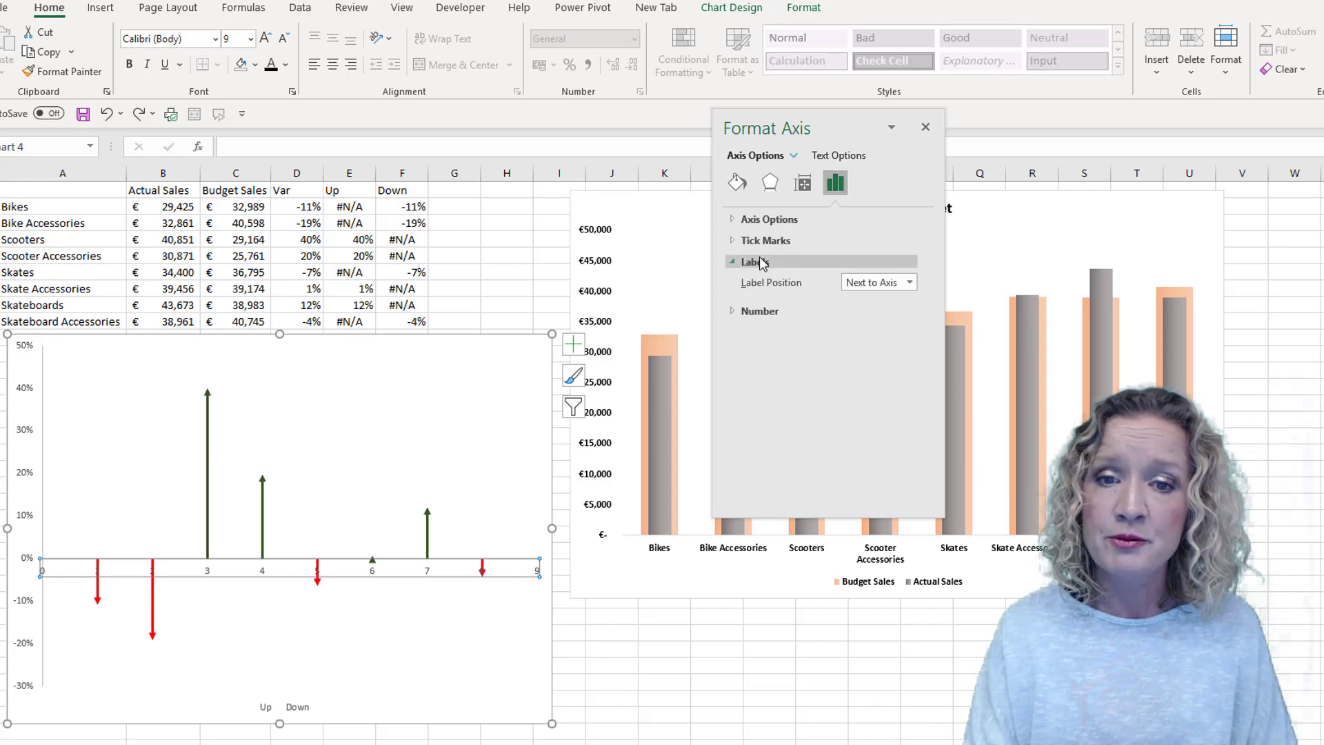
{"action": "left_click", "coordinate": [909, 282]}
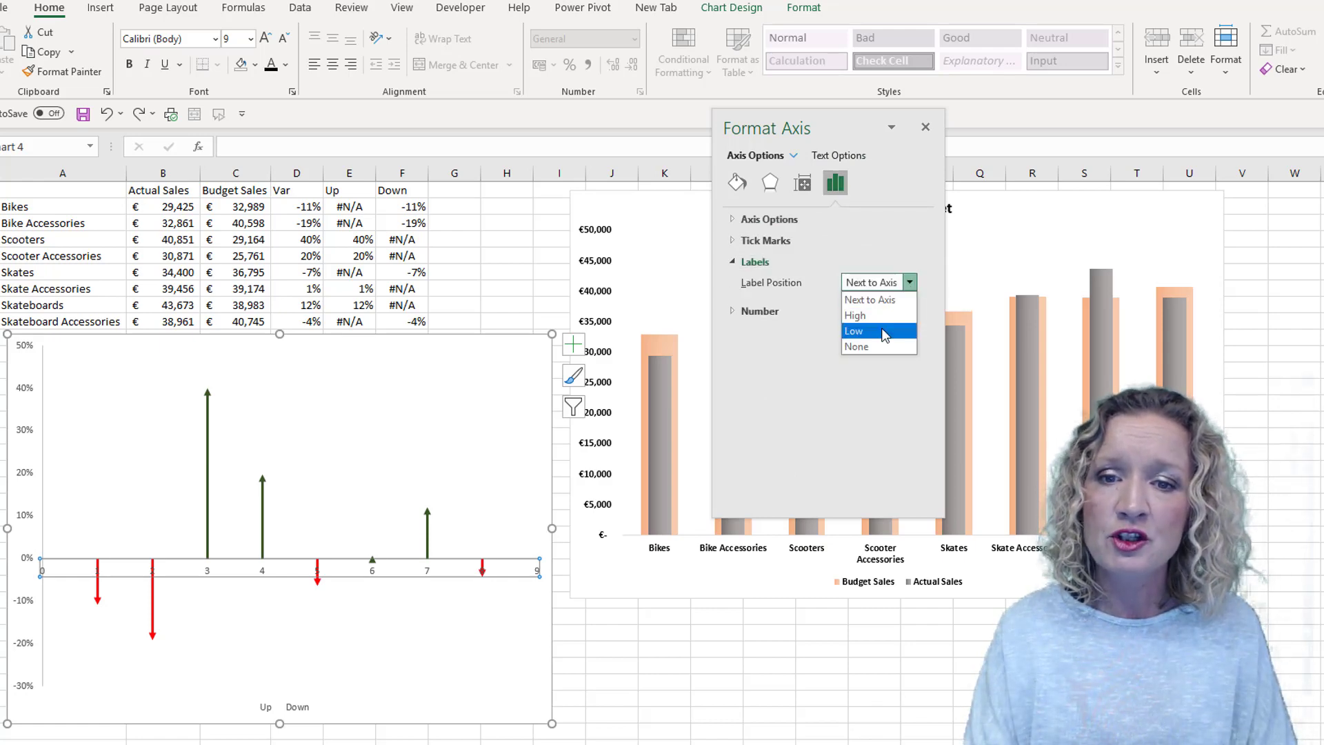
{"action": "left_click", "coordinate": [873, 347]}
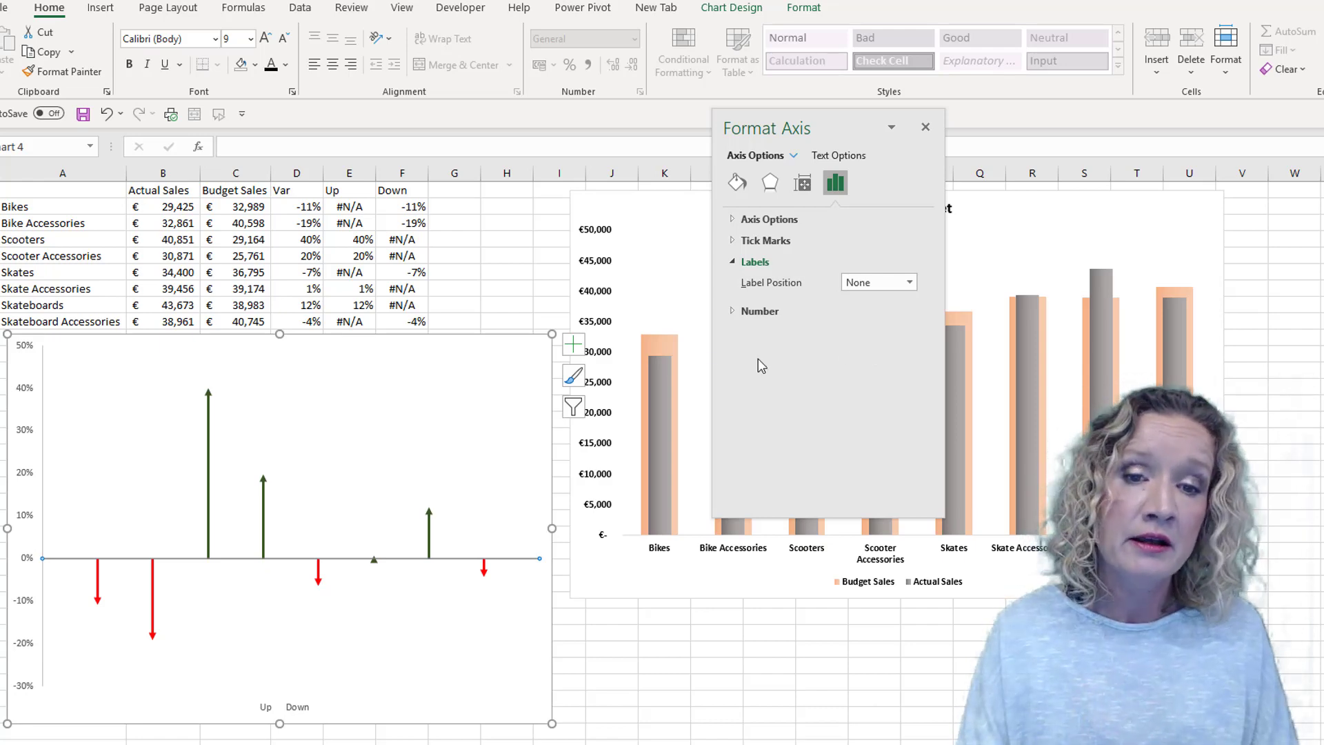
- Add data labels to the scatter chart, placing the Up labels above and the Down labels below their points
{"action": "left_click", "coordinate": [575, 347]}
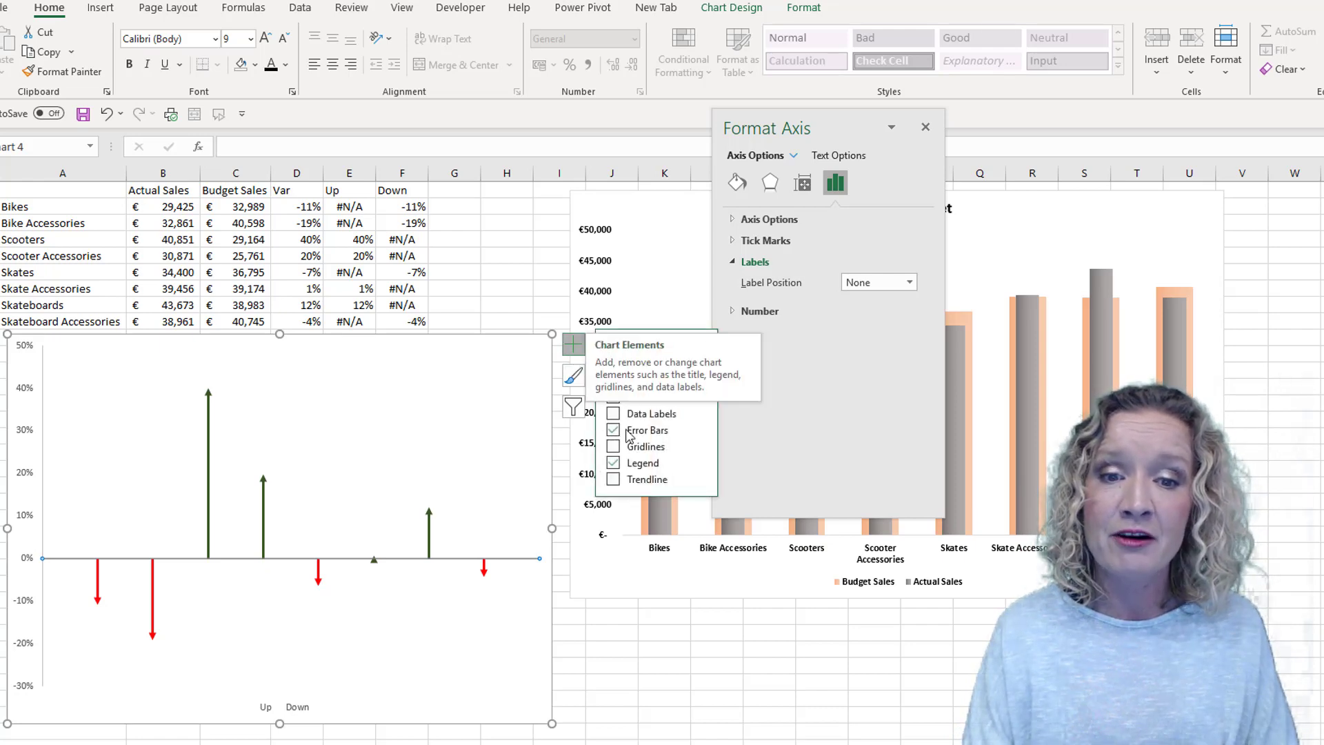
{"action": "left_click", "coordinate": [611, 414]}
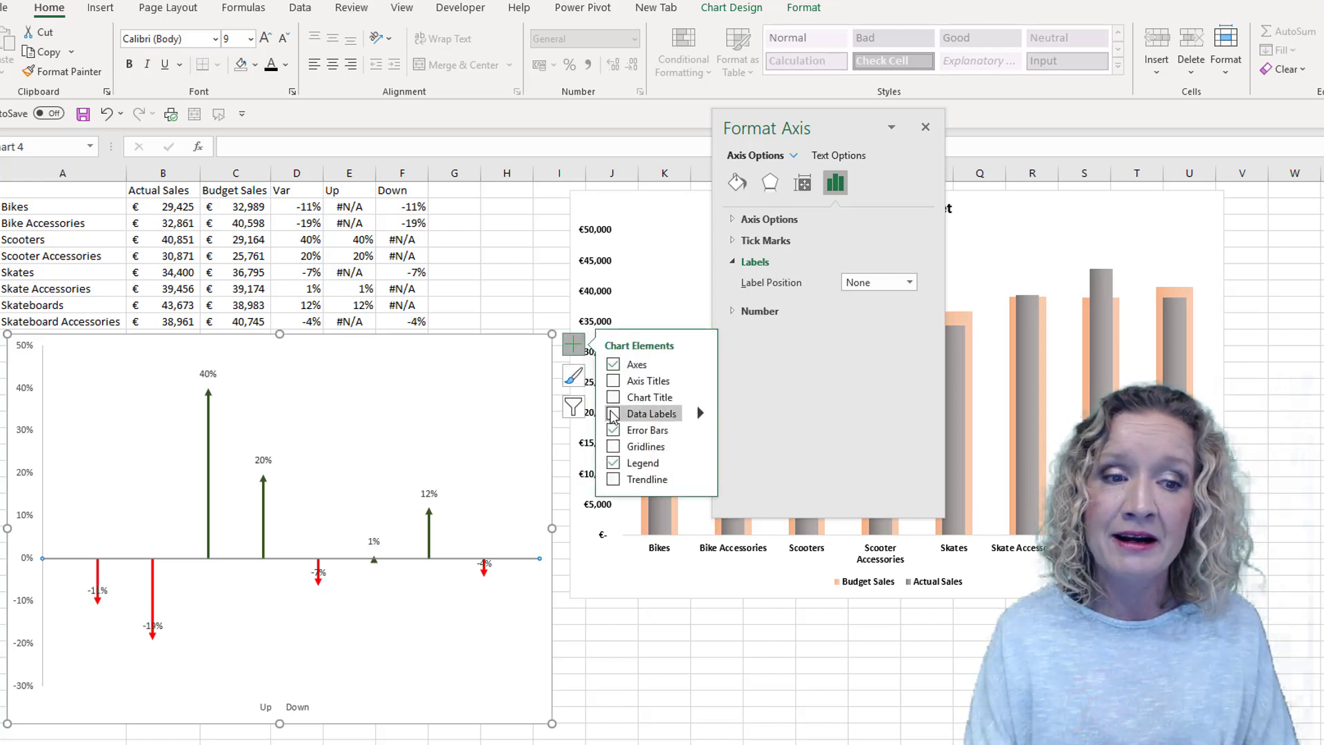
{"action": "left_click", "coordinate": [700, 413]}
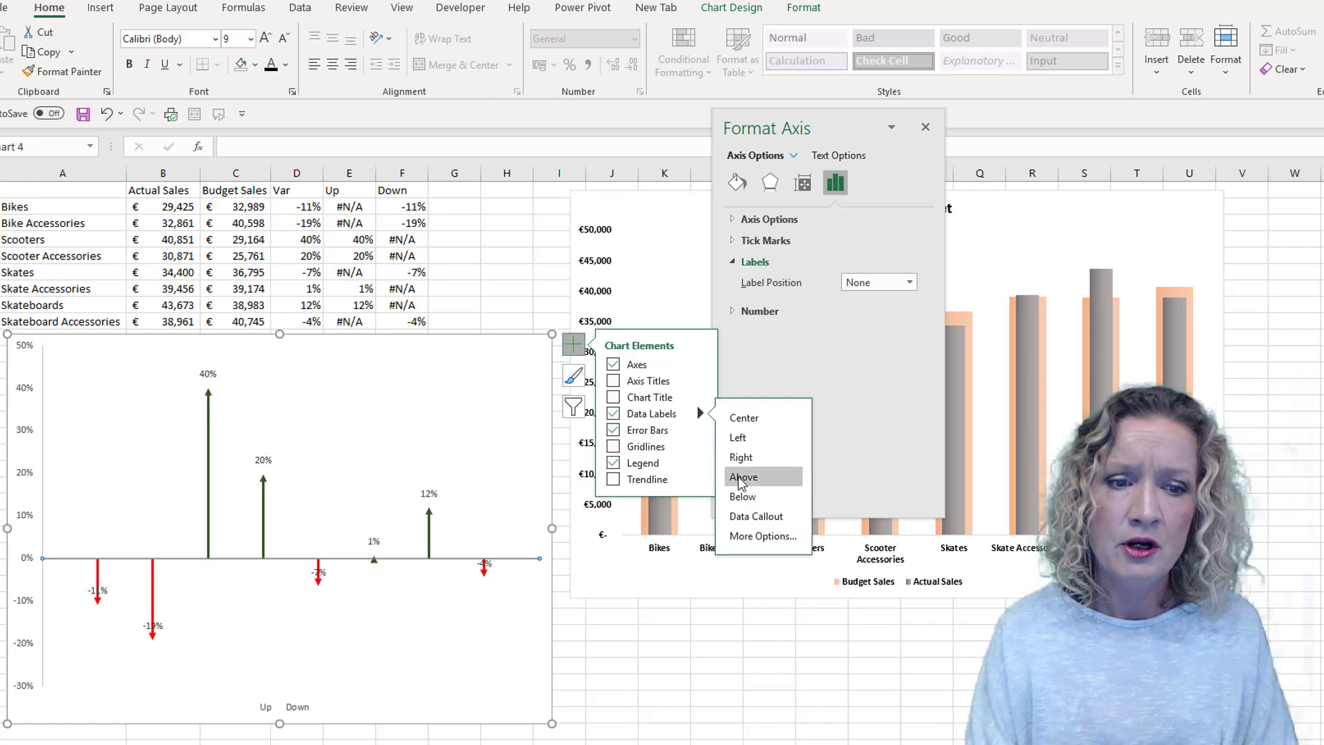
{"action": "left_click", "coordinate": [209, 404]}
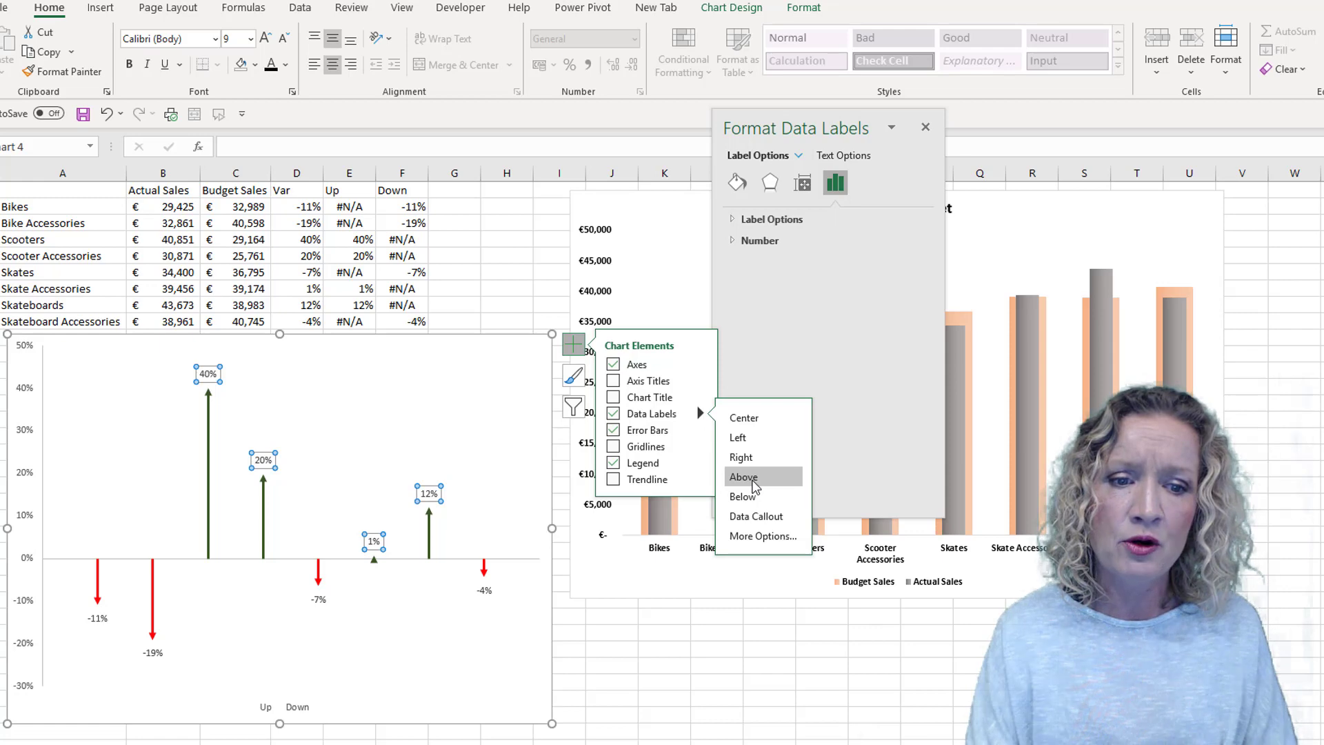
- Make the Down and Up series' data labels bold
{"action": "left_click", "coordinate": [96, 624]}
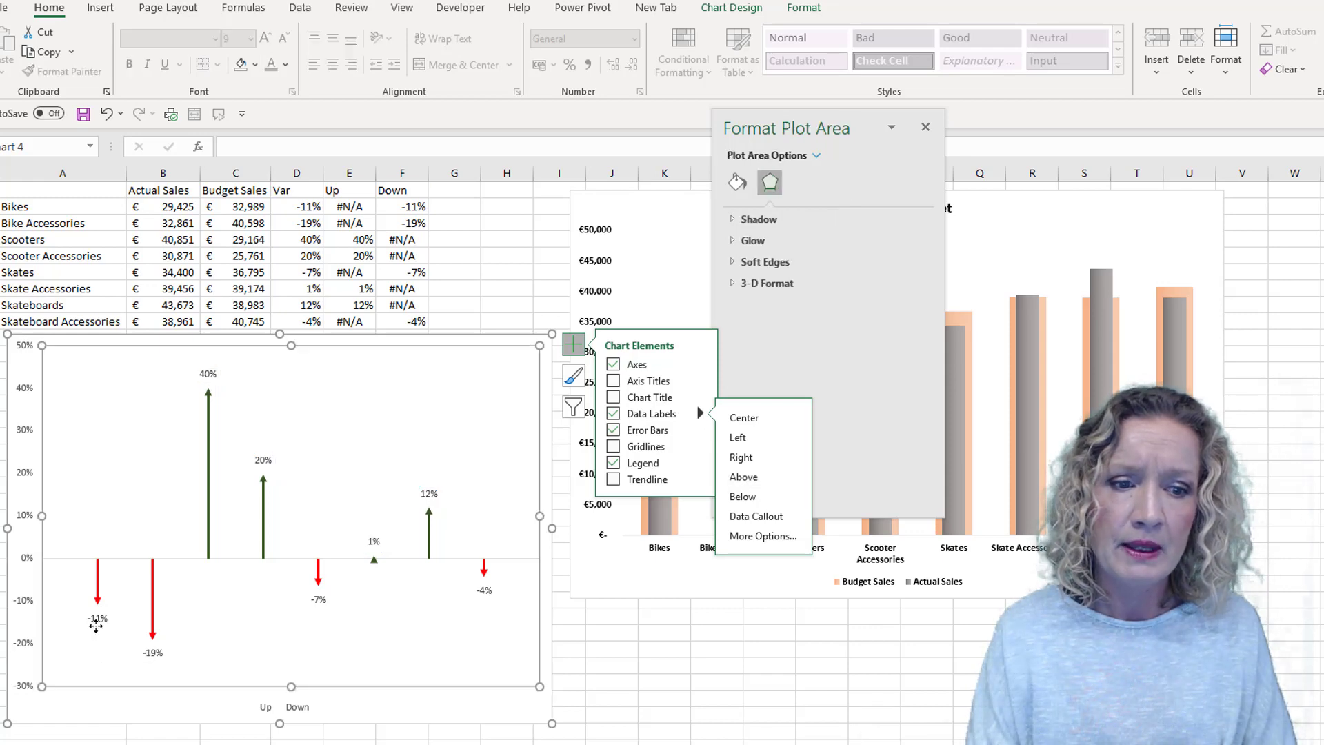
{"action": "left_click", "coordinate": [96, 624]}
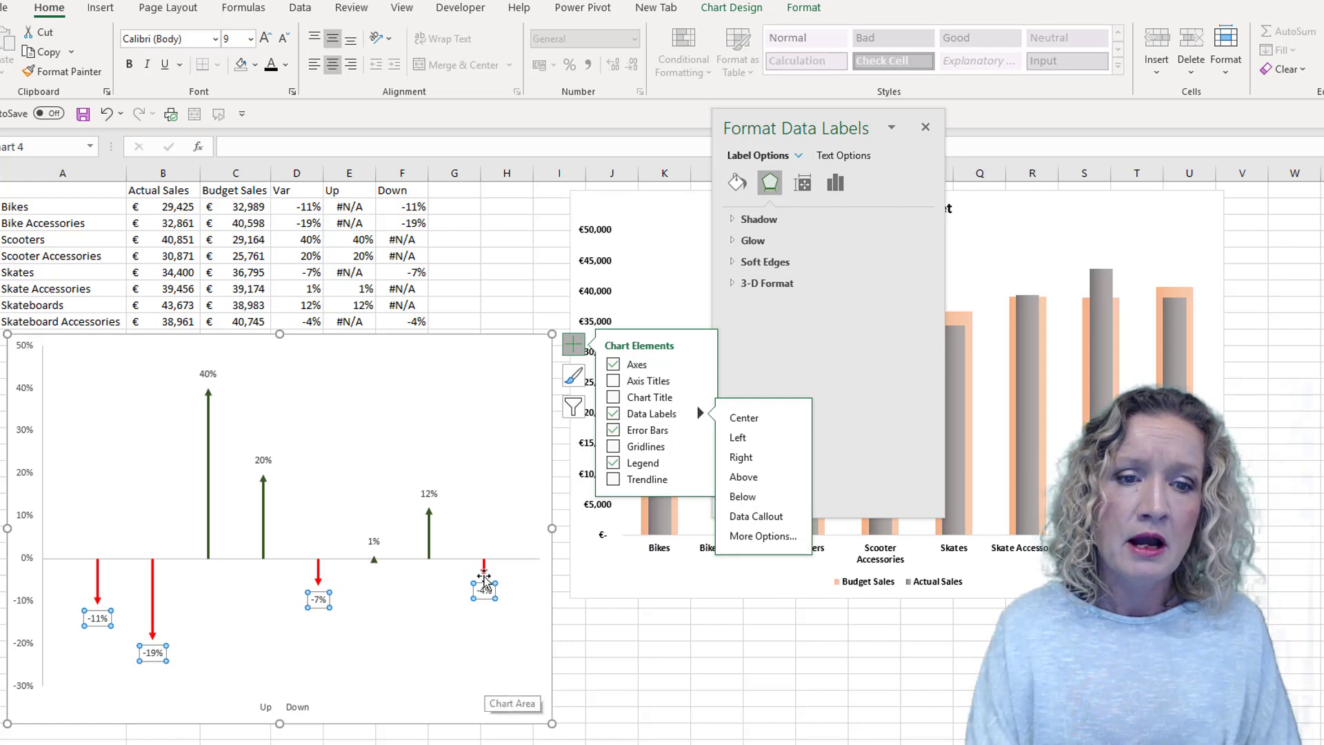
{"action": "left_click", "coordinate": [129, 64]}
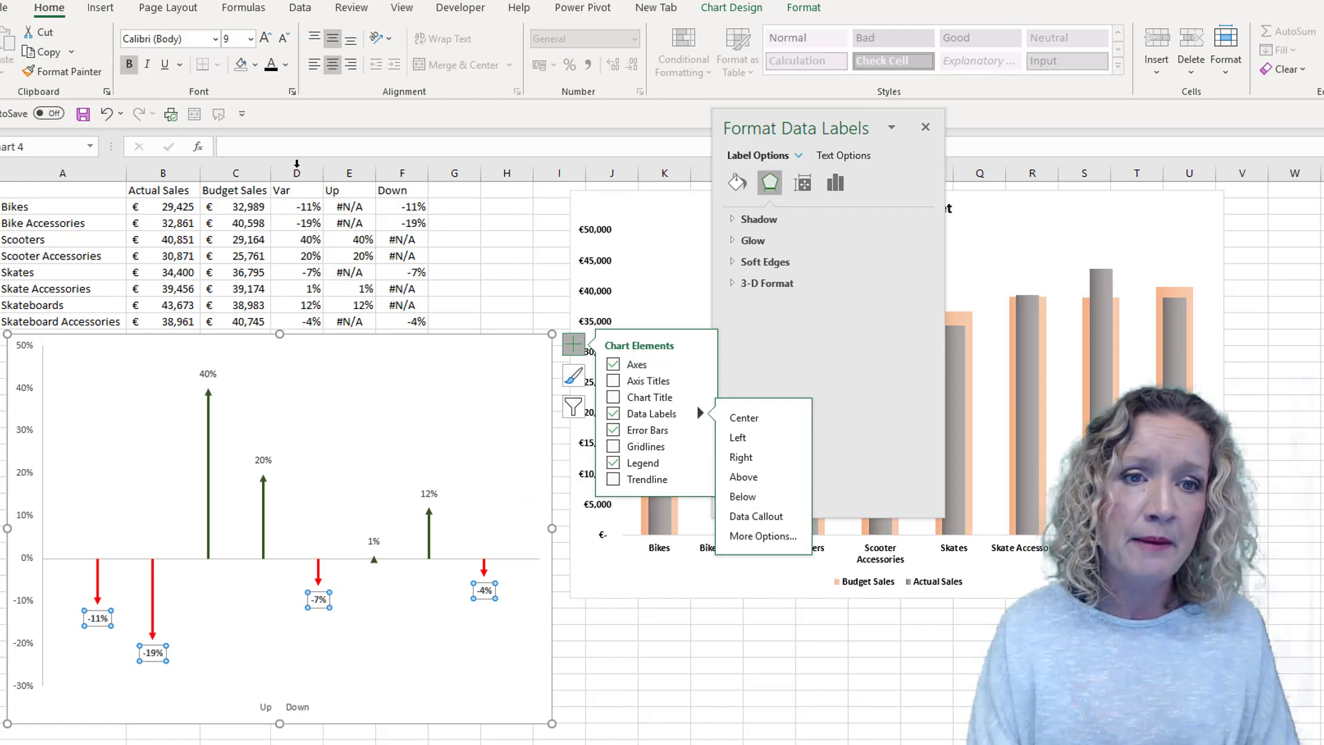
{"action": "left_click", "coordinate": [209, 374]}
{"action": "left_click", "coordinate": [130, 65]}
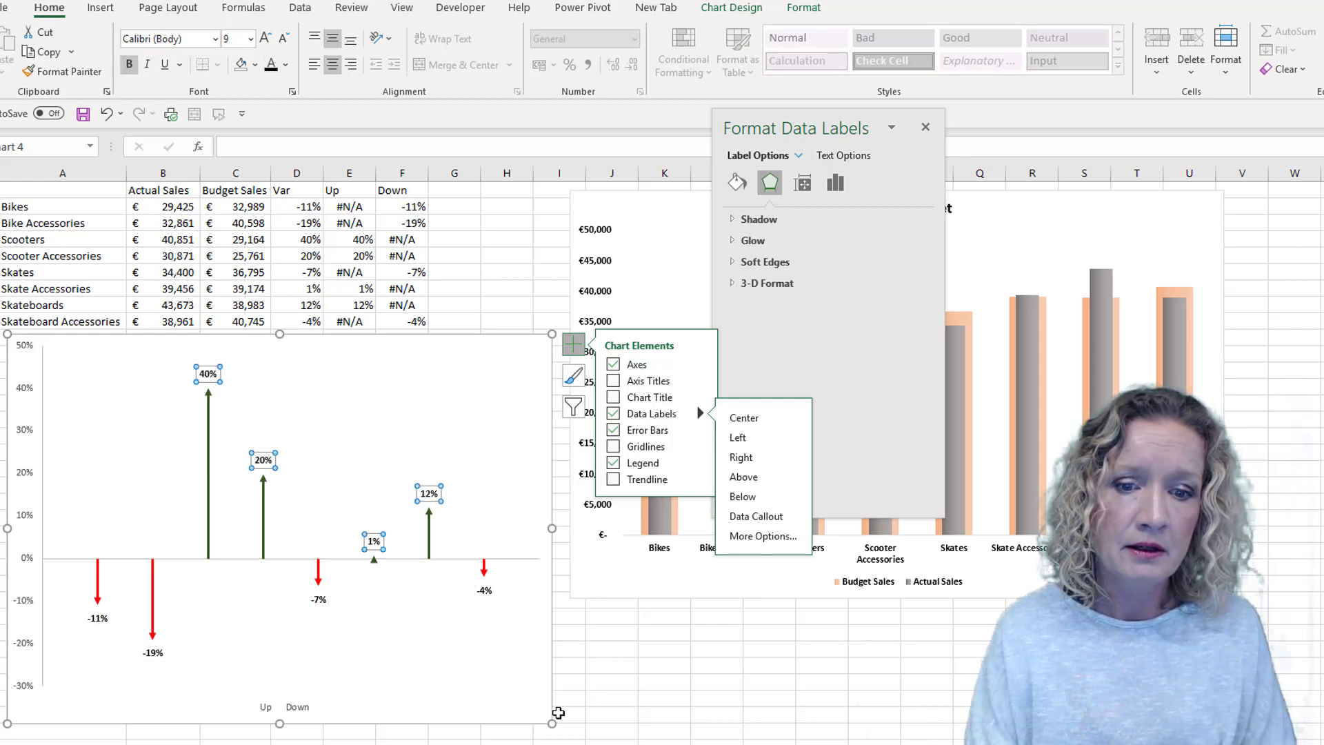
- Delete the scatter chart's vertical axis and shrink the chart to a short, wide strip
{"action": "left_click", "coordinate": [25, 350]}
{"action": "key", "text": "Delete"}
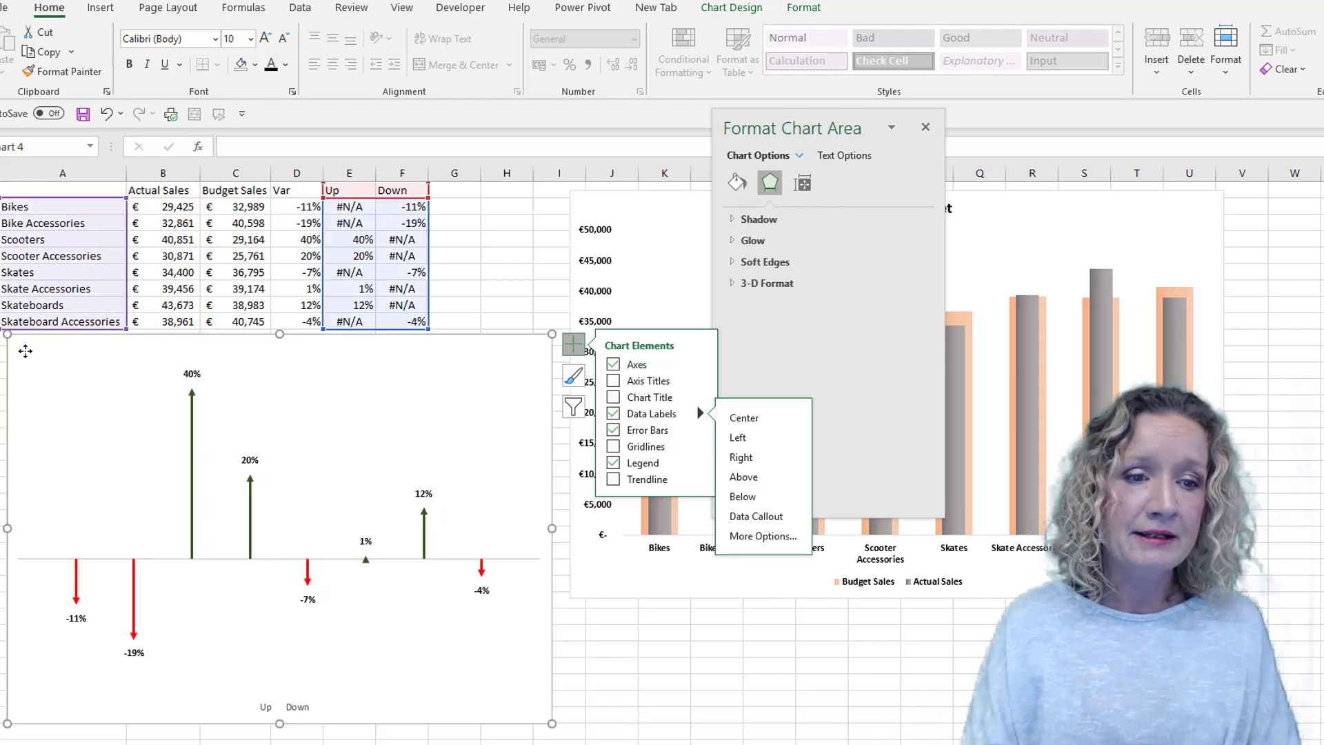
{"action": "left_click", "coordinate": [535, 550]}
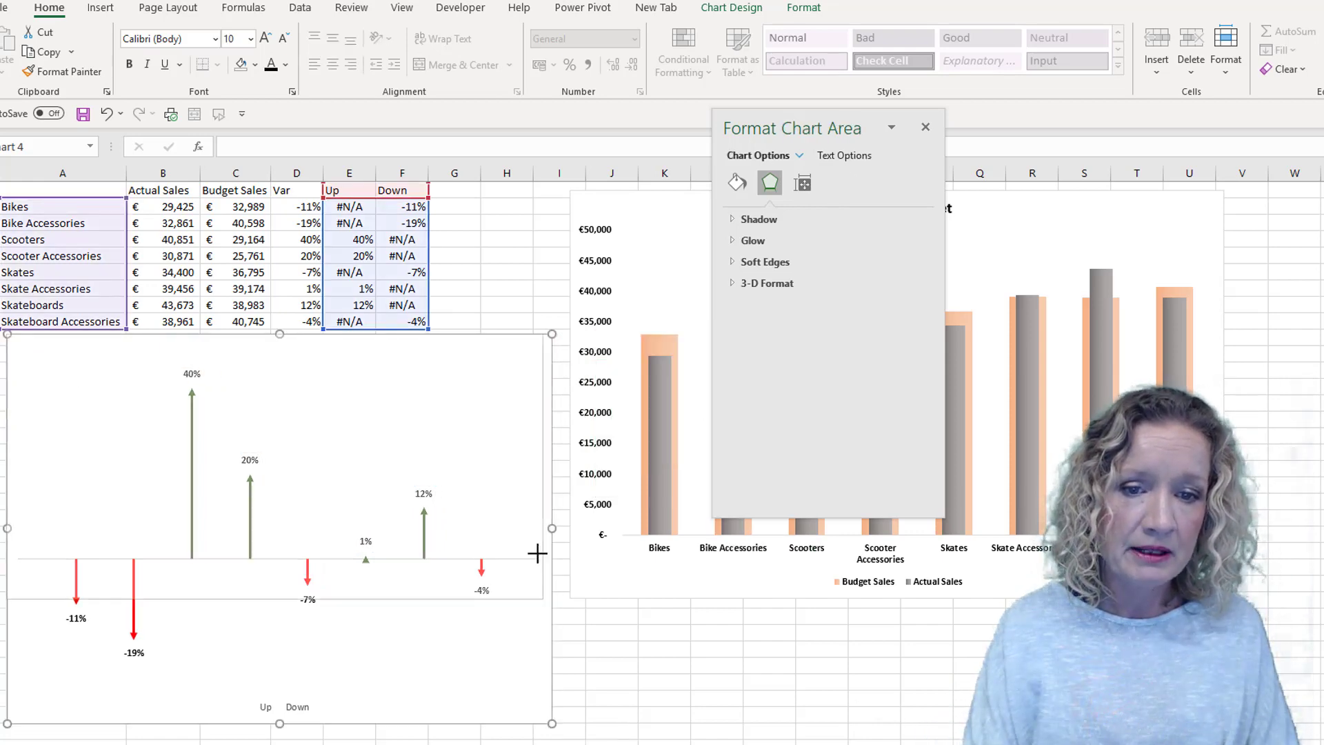
{"action": "left_click_drag", "start_coordinate": [554, 424], "coordinate": [562, 435]}
{"action": "left_click", "coordinate": [926, 127]}
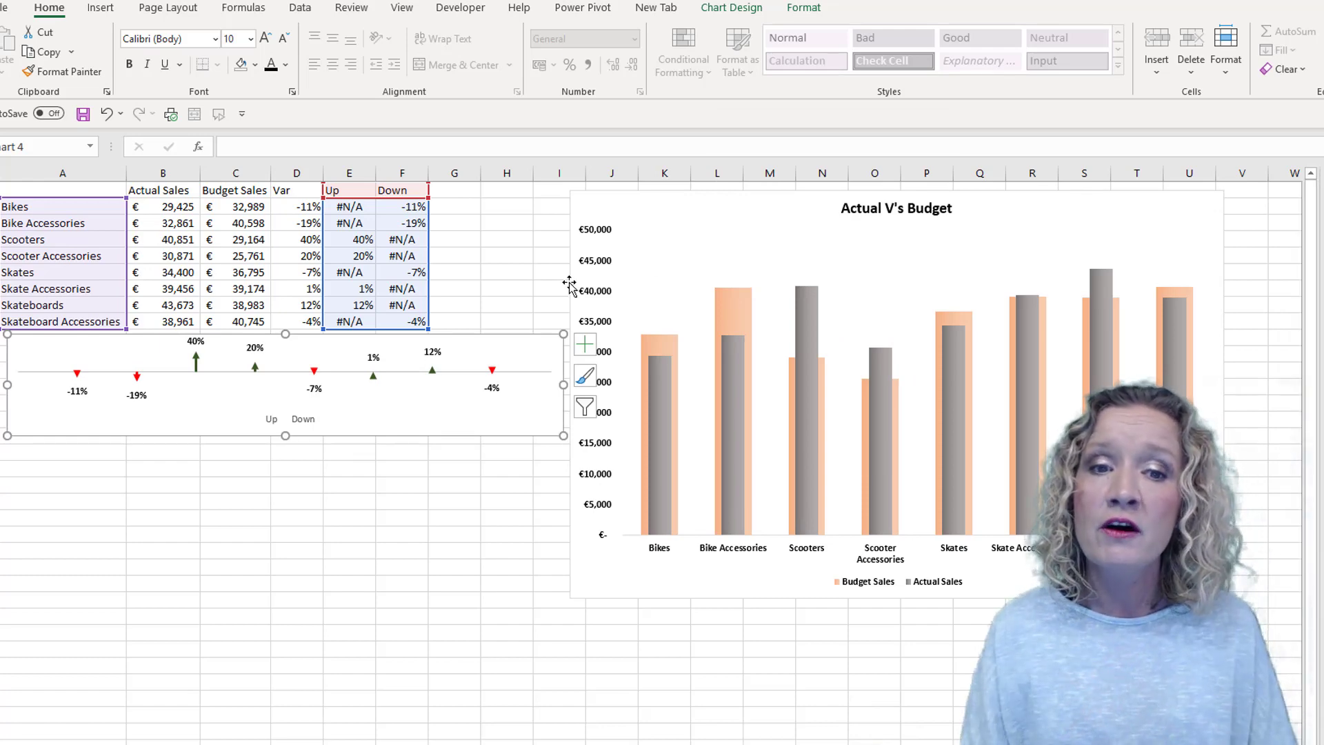
- Enlarge the Actual V's Budget column chart so it spans about columns H to V and is noticeably taller
{"action": "left_click", "coordinate": [643, 249]}
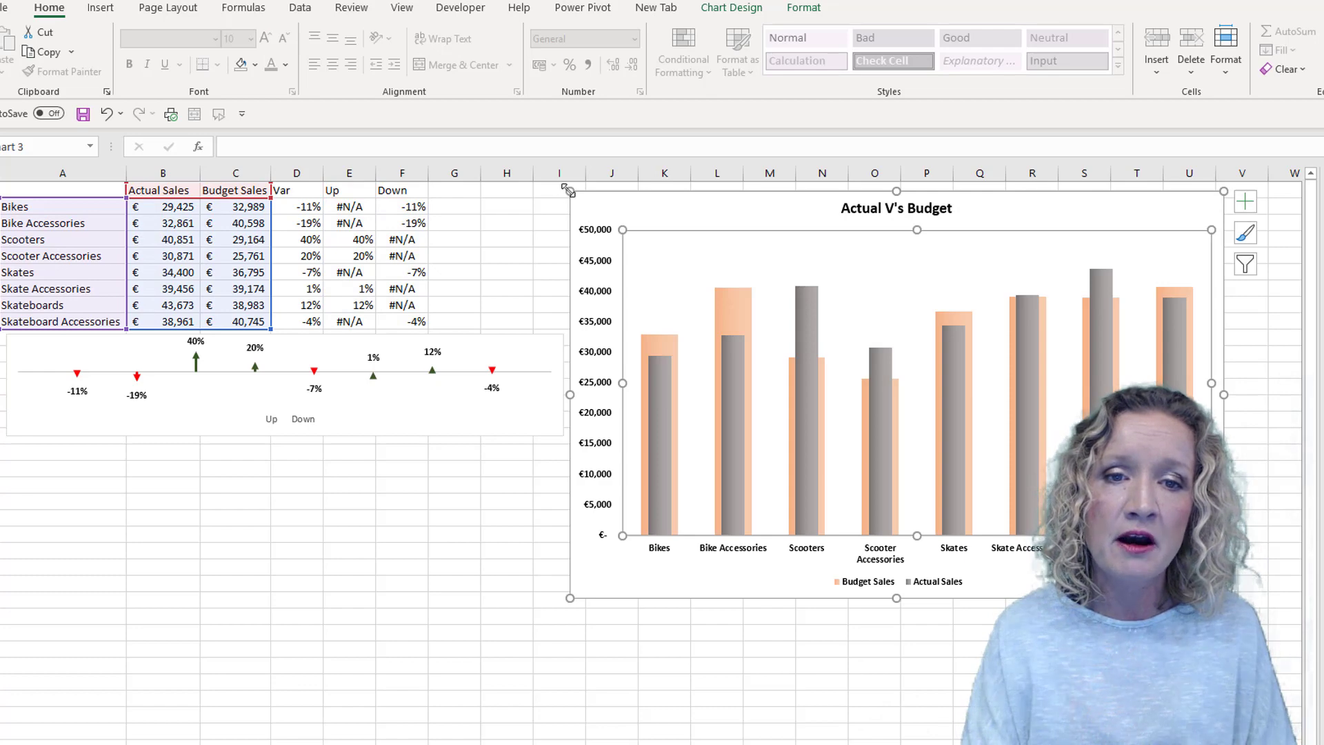
{"action": "left_click_drag", "start_coordinate": [567, 190], "coordinate": [471, 192]}
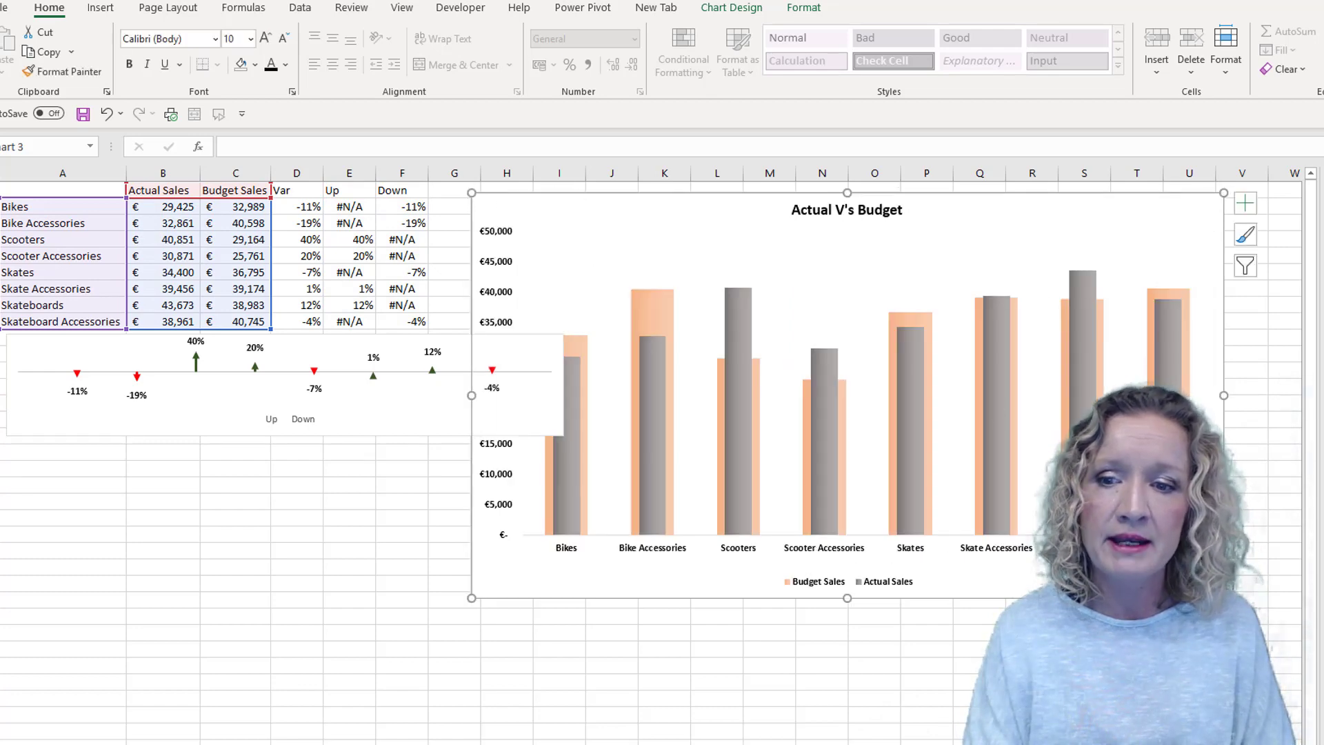
{"action": "left_click_drag", "start_coordinate": [1224, 598], "coordinate": [1248, 725]}
- Place the variance chart across the top of the column chart, widen it to both sides, and narrow its plot area slightly
{"action": "left_click_drag", "start_coordinate": [98, 343], "coordinate": [611, 228]}
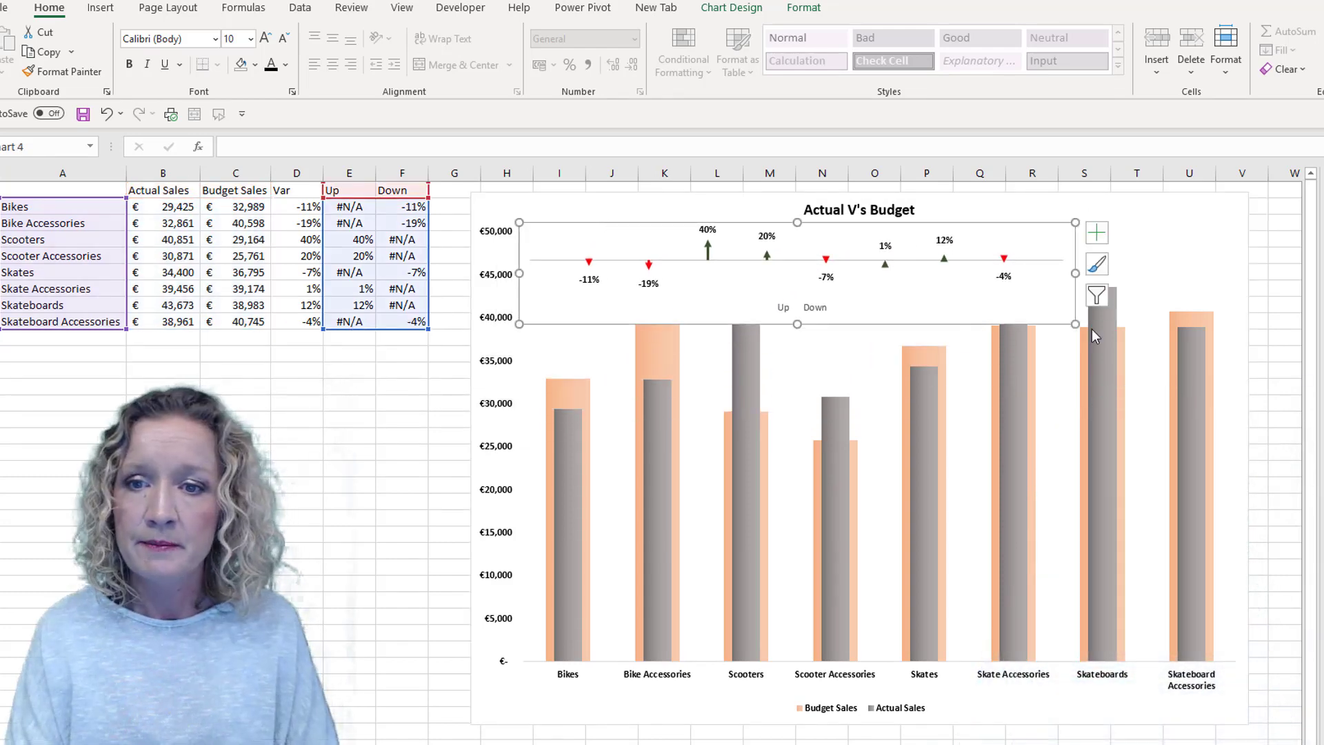
{"action": "left_click_drag", "start_coordinate": [1075, 323], "coordinate": [1279, 316]}
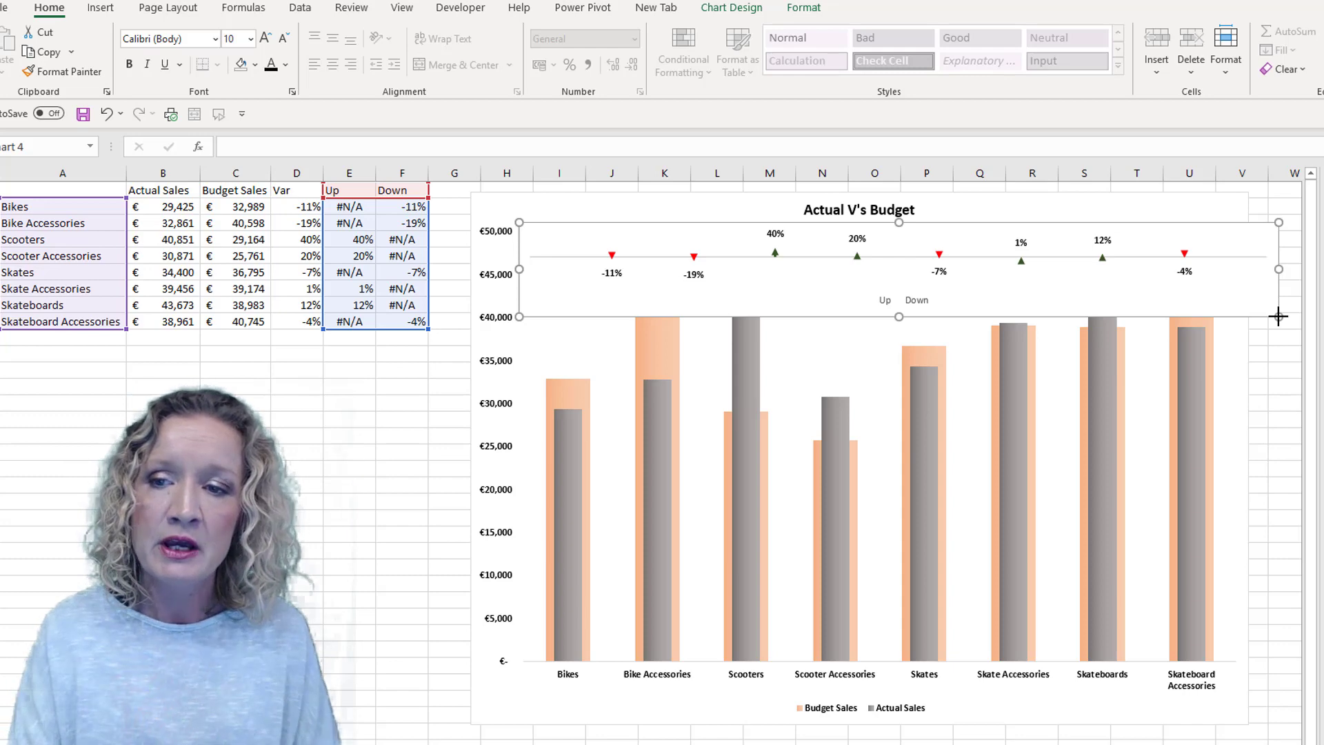
{"action": "left_click_drag", "start_coordinate": [1278, 317], "coordinate": [1147, 320]}
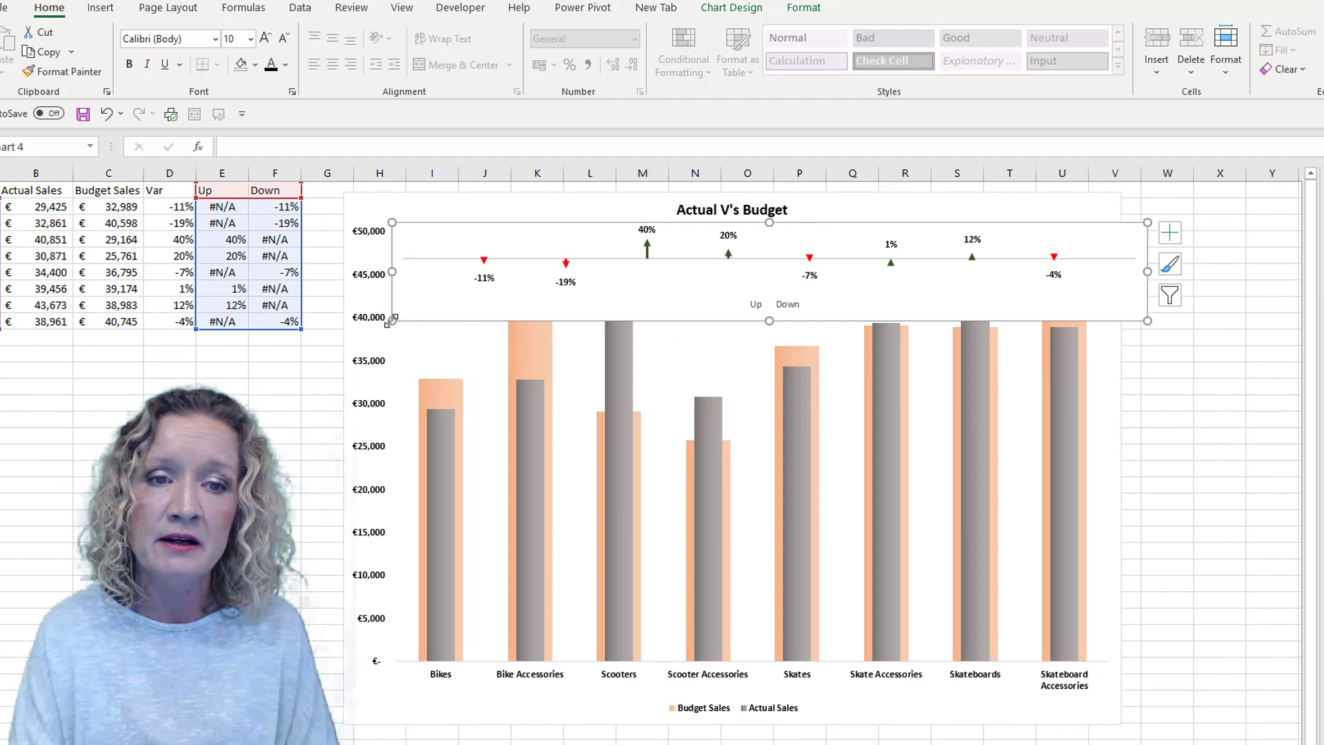
{"action": "left_click_drag", "start_coordinate": [390, 320], "coordinate": [321, 318]}
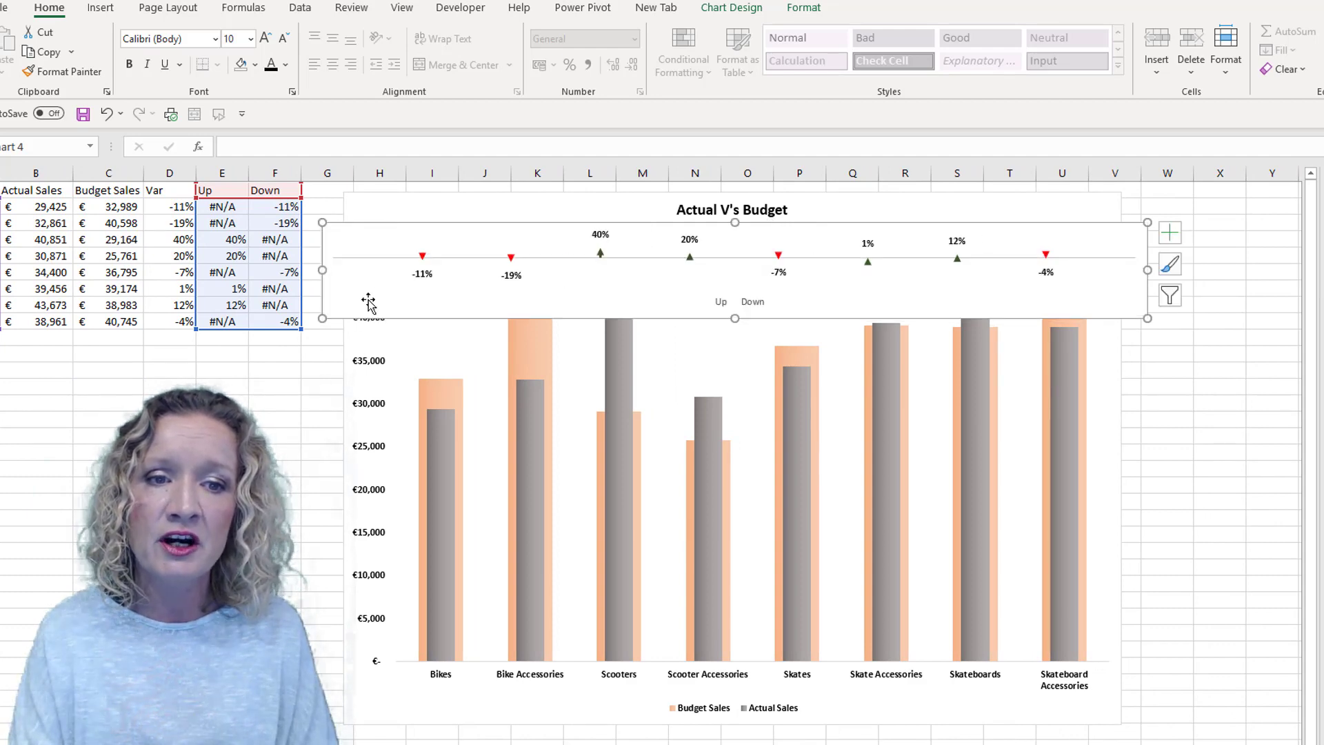
{"action": "left_click", "coordinate": [380, 270]}
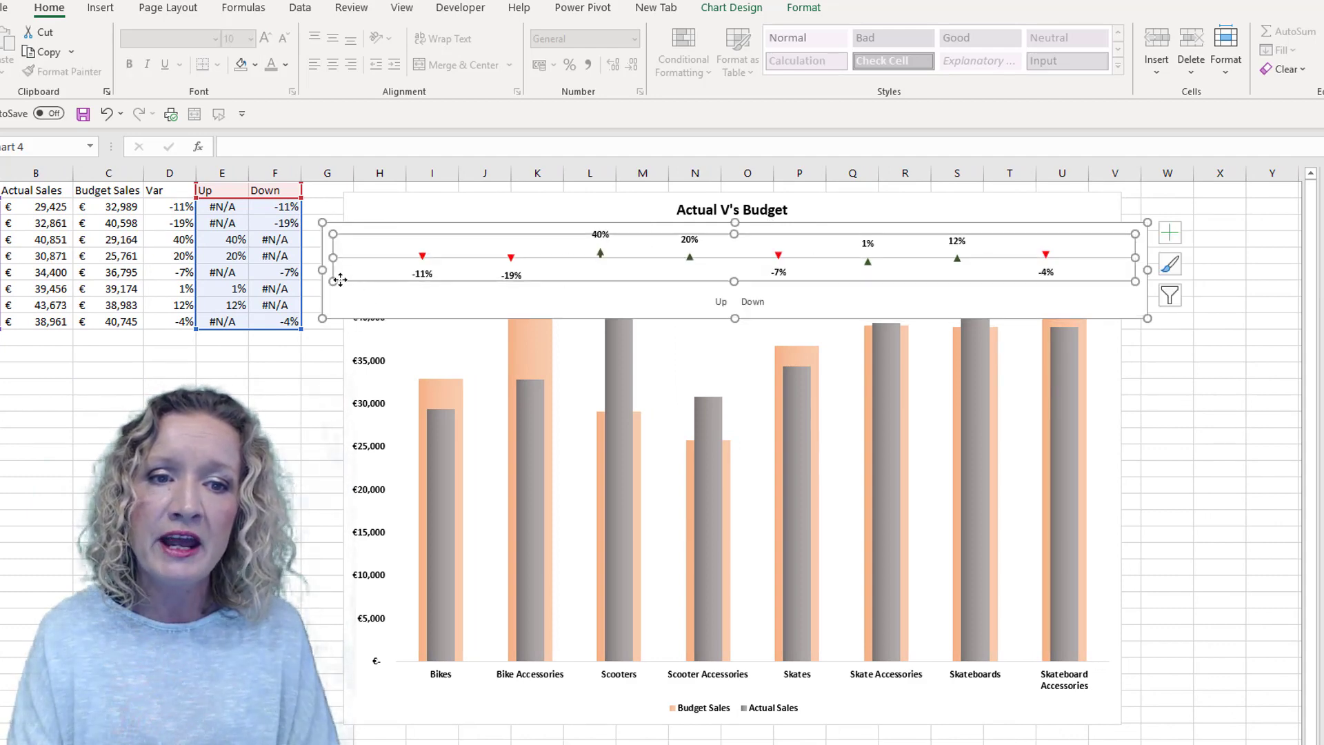
{"action": "left_click_drag", "start_coordinate": [335, 280], "coordinate": [353, 282]}
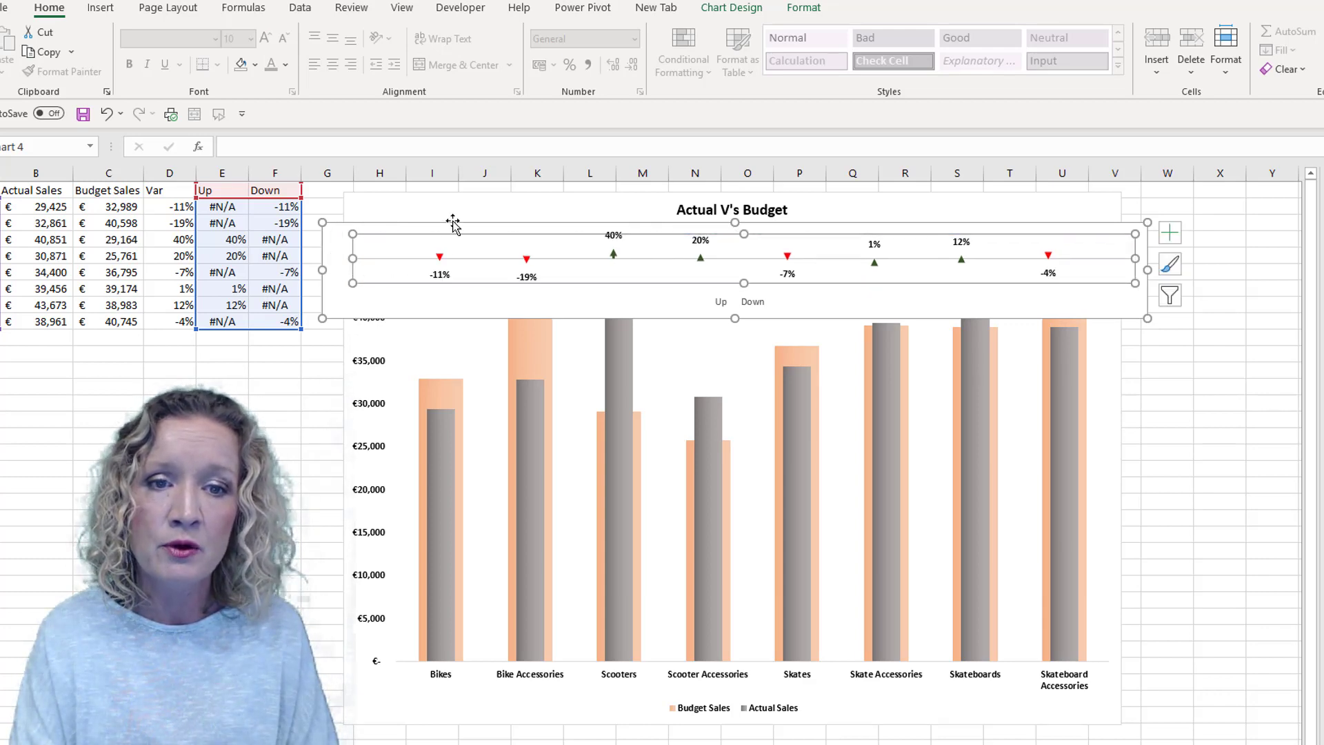
- Move the variance chart down over the columns and set its chart area to No Fill
{"action": "left_click_drag", "start_coordinate": [452, 220], "coordinate": [452, 334]}
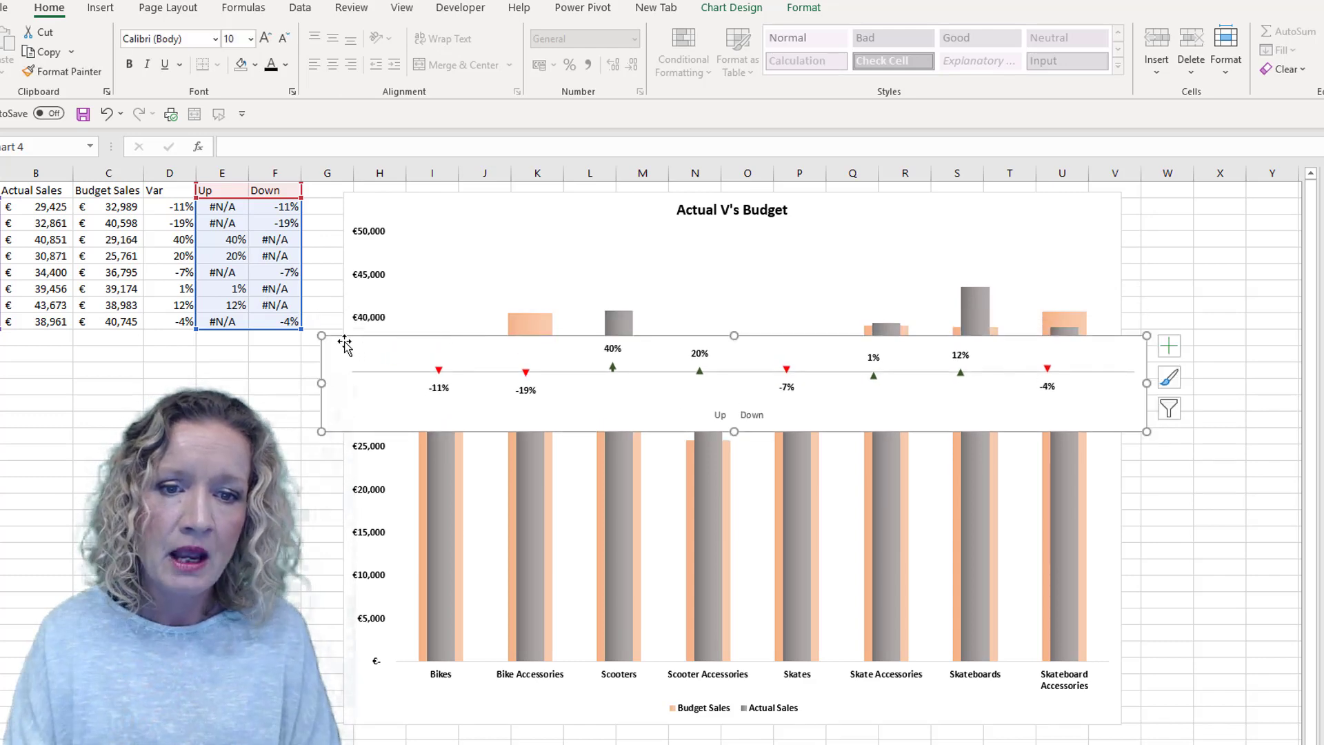
{"action": "right_click", "coordinate": [344, 341]}
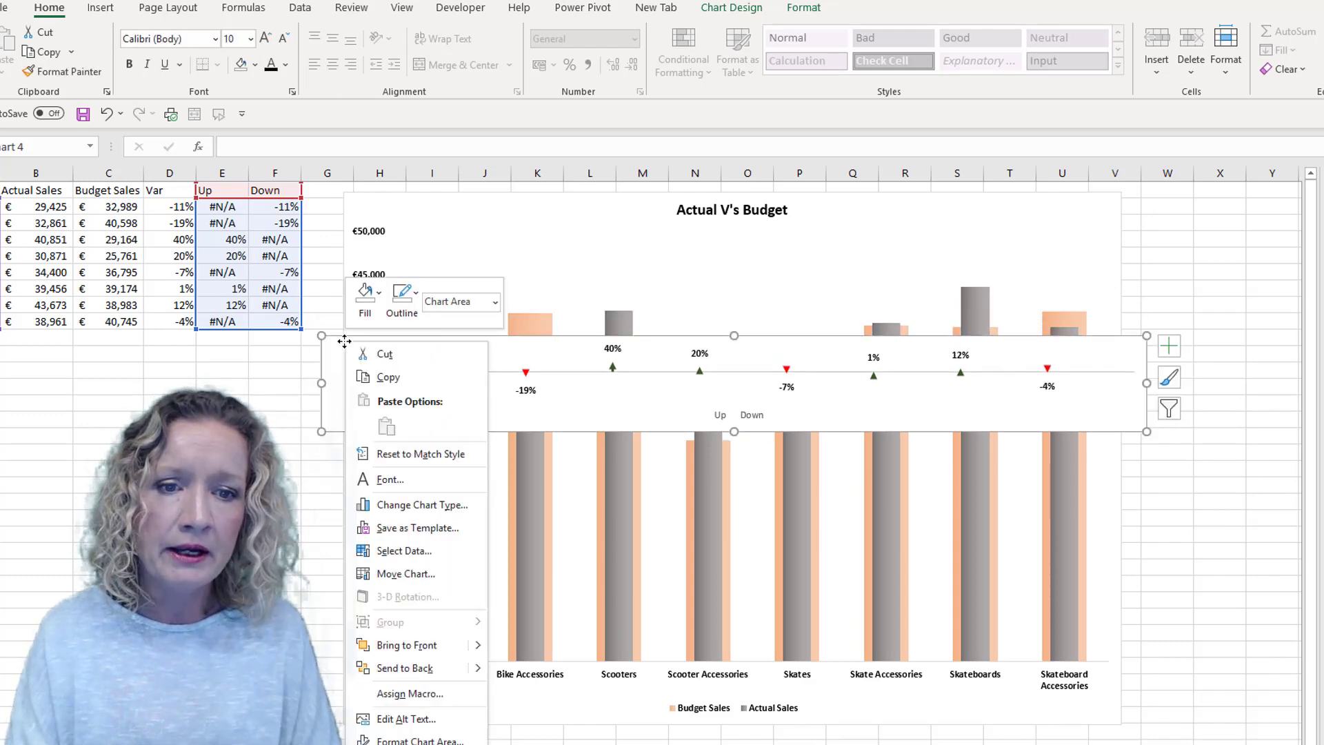
{"action": "left_click", "coordinate": [368, 294]}
{"action": "left_click", "coordinate": [390, 522]}
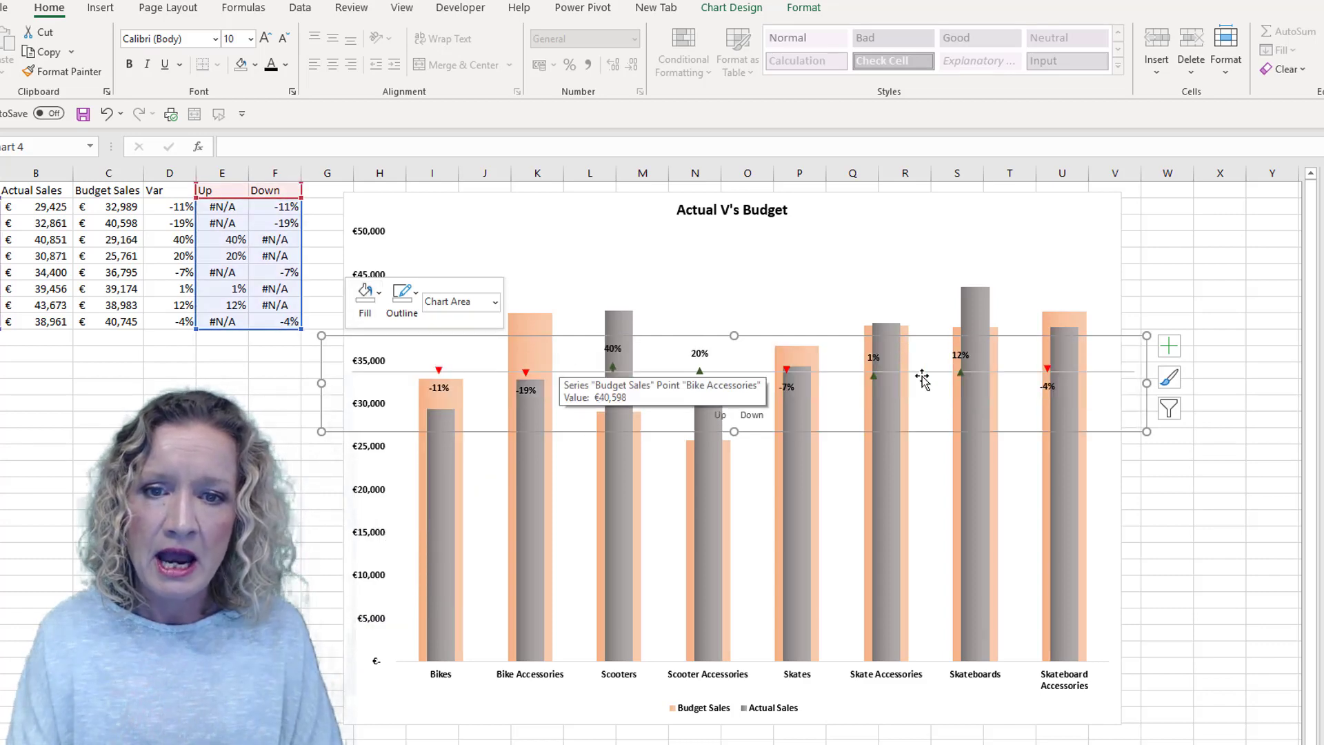
- Widen the variance chart slightly to align its arrows with the columns, and move it up to just below the column chart's title
{"action": "left_click", "coordinate": [1124, 377]}
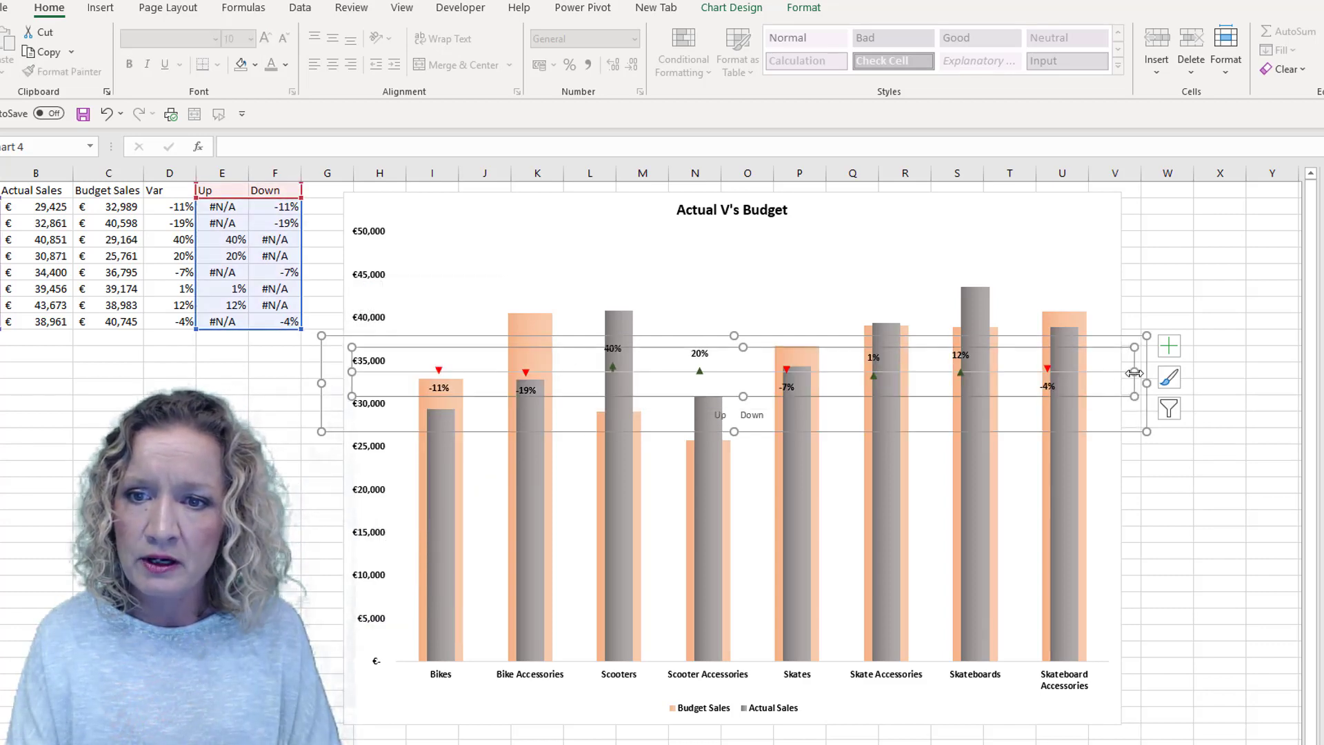
{"action": "left_click_drag", "start_coordinate": [1136, 372], "coordinate": [1155, 384]}
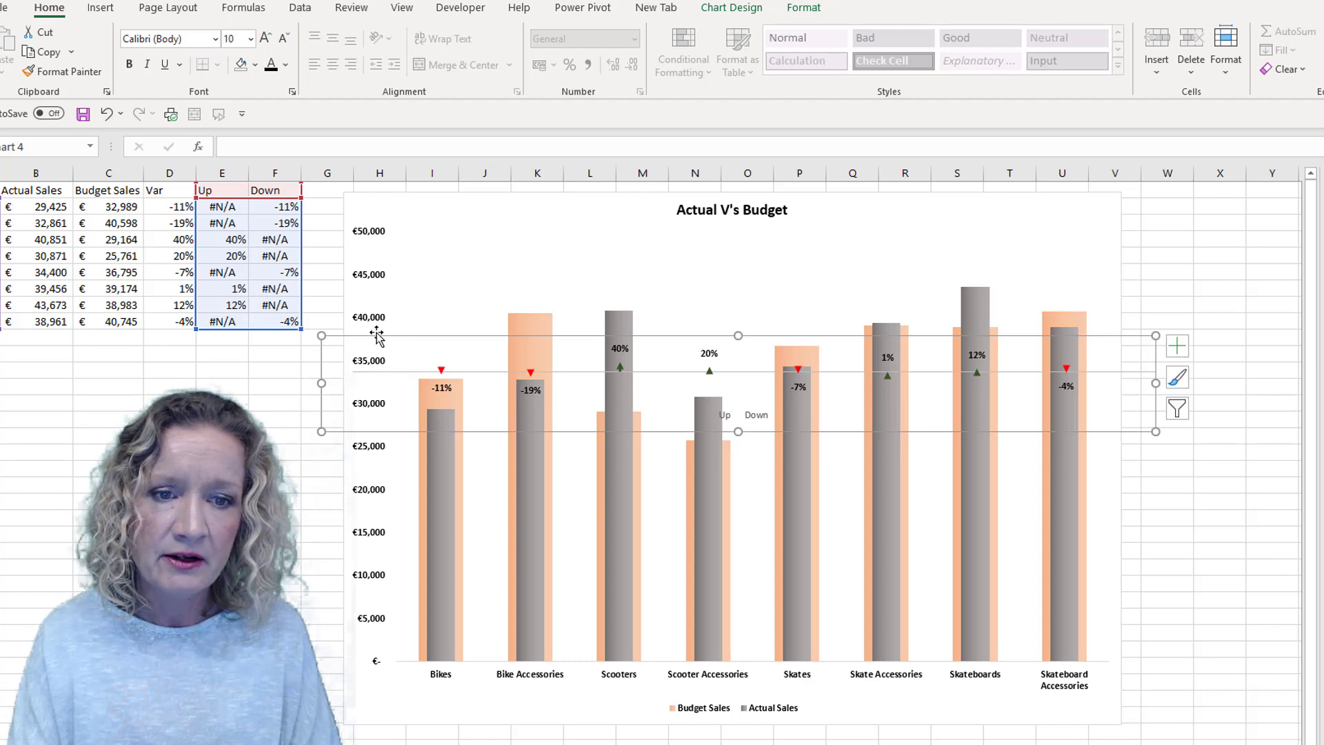
{"action": "left_click_drag", "start_coordinate": [376, 338], "coordinate": [375, 237]}
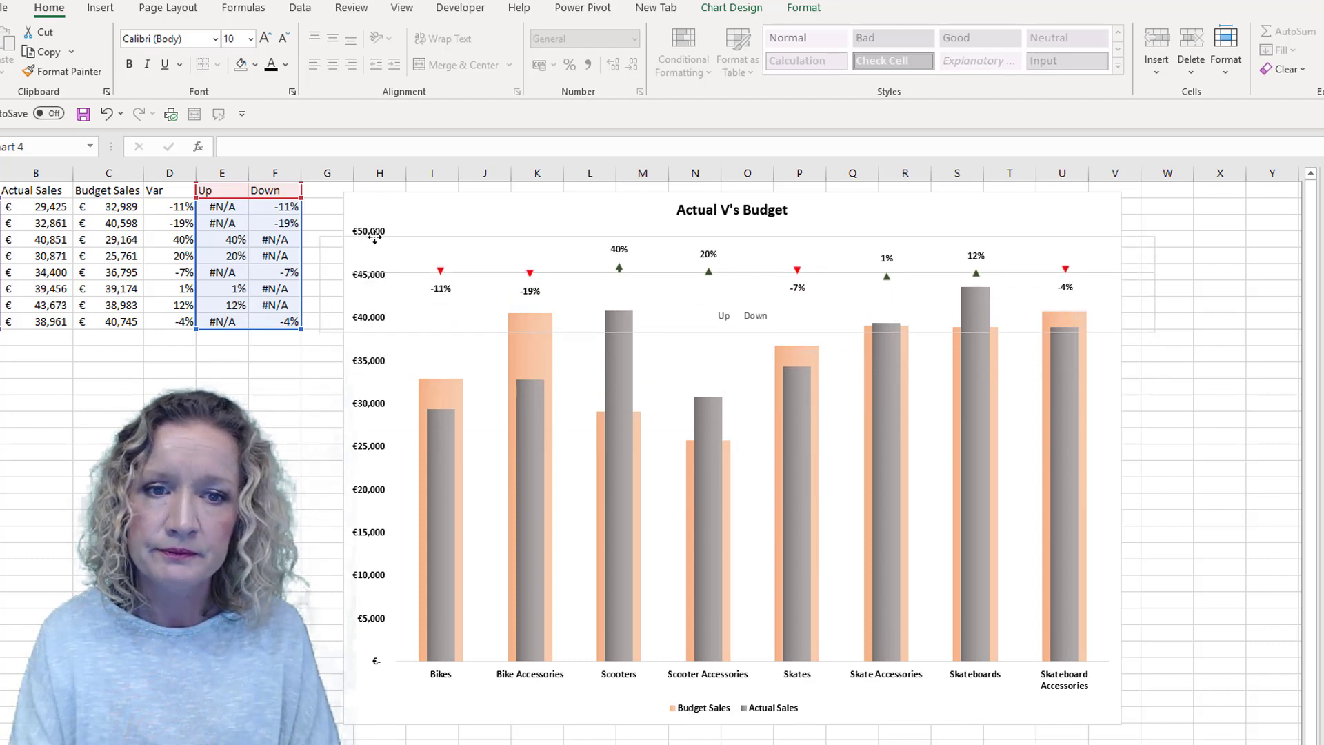
- Delete the variance chart's Up/Down legend and remove its horizontal axis line
{"action": "left_click", "coordinate": [741, 317]}
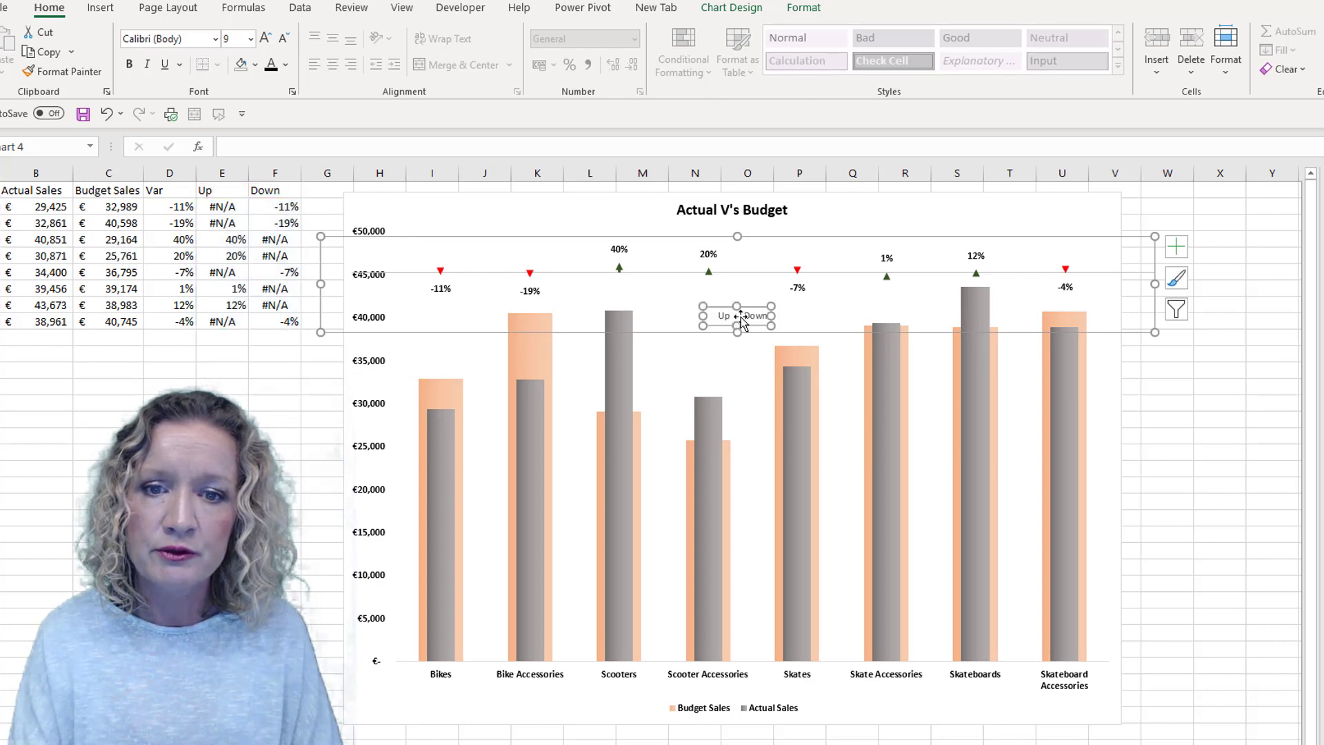
{"action": "key", "text": "Delete"}
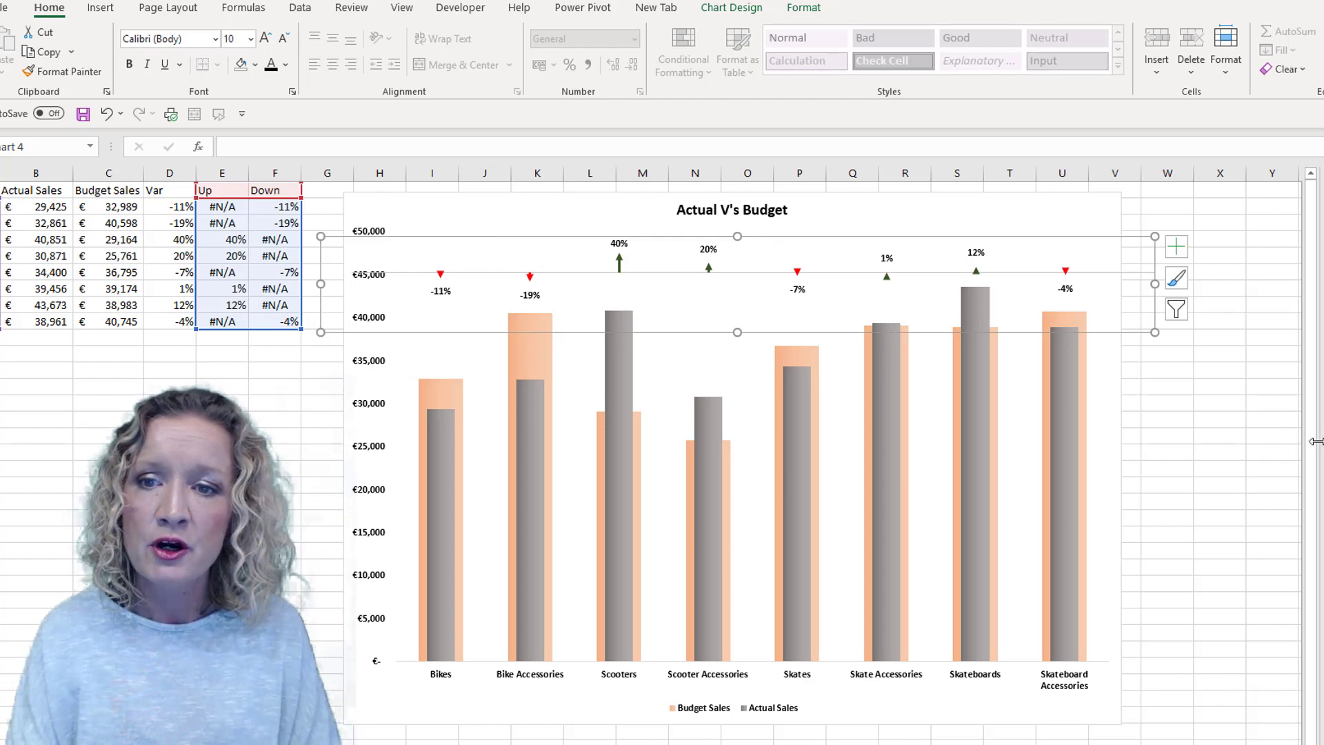
{"action": "left_click", "coordinate": [1250, 436]}
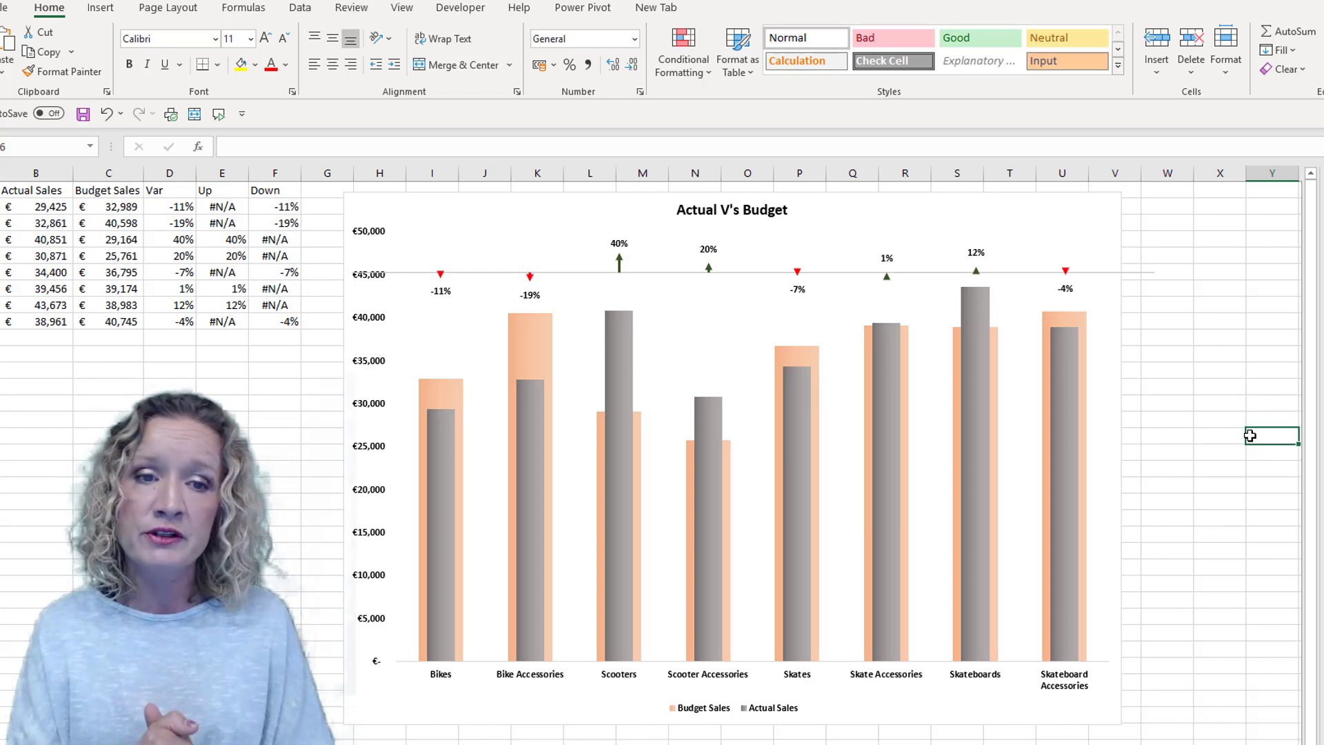
{"action": "left_click", "coordinate": [1138, 279]}
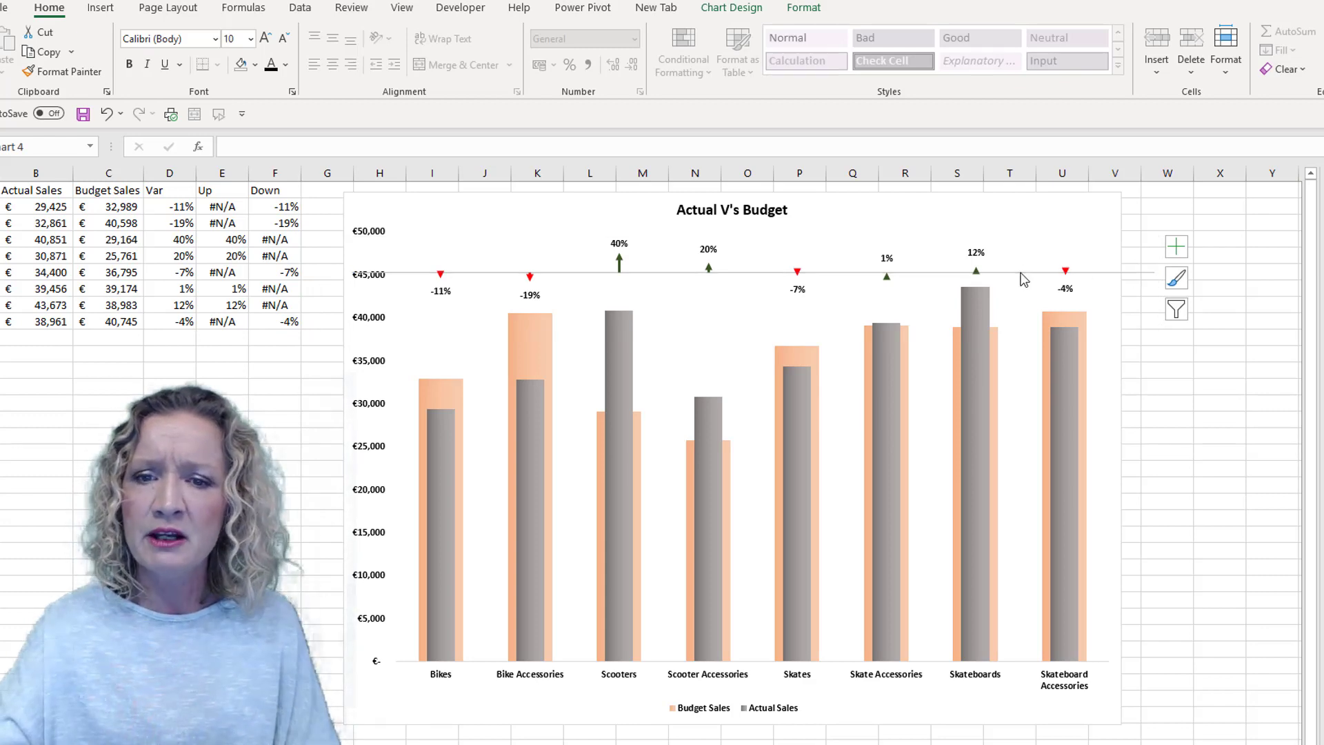
{"action": "left_click", "coordinate": [1024, 279]}
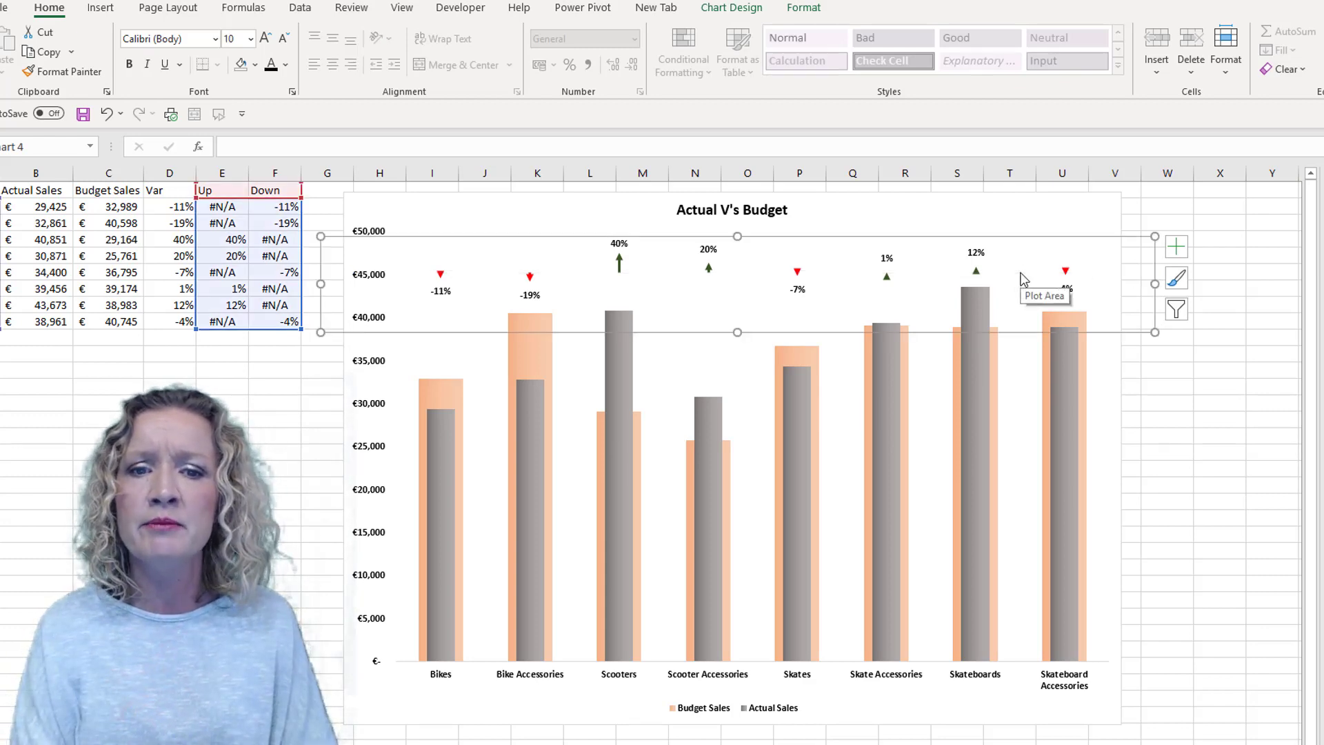
{"action": "left_click", "coordinate": [1214, 451]}
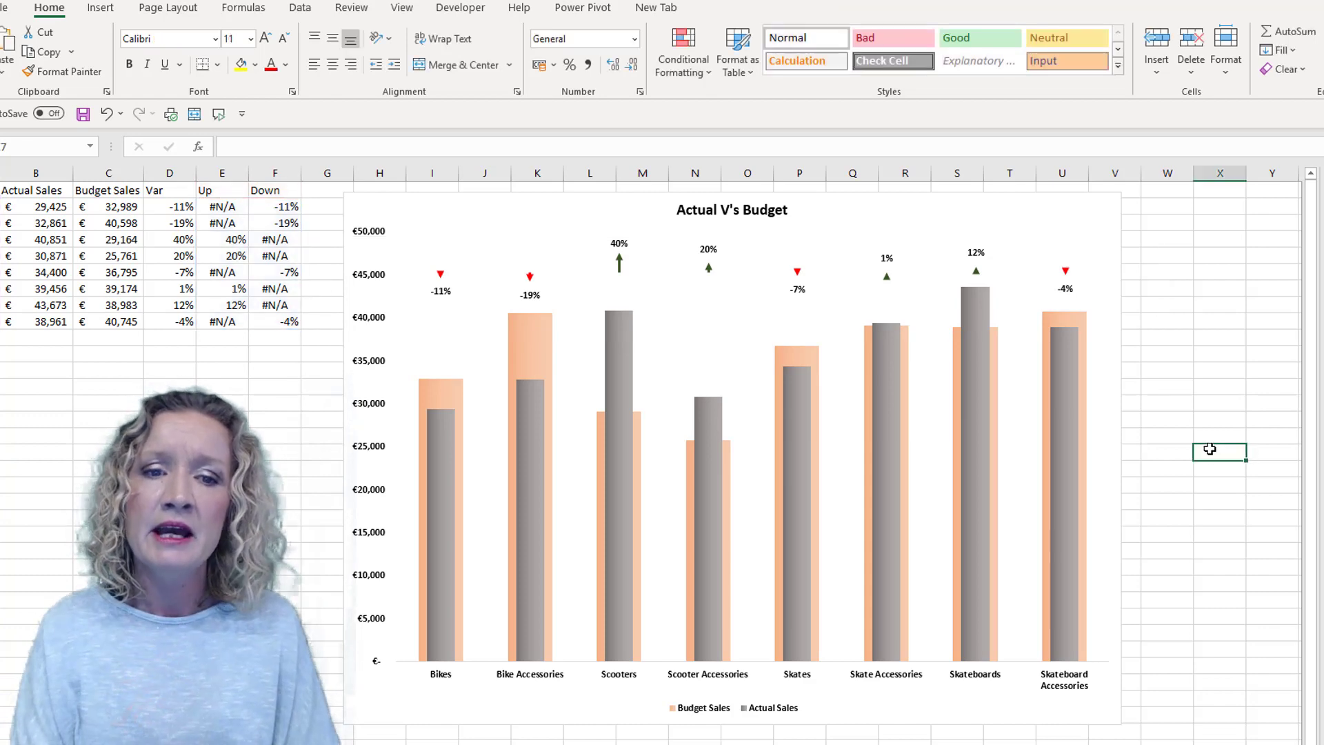
- Group the variance chart and the Actual V's Budget column chart into one object
{"action": "left_click", "coordinate": [709, 273]}
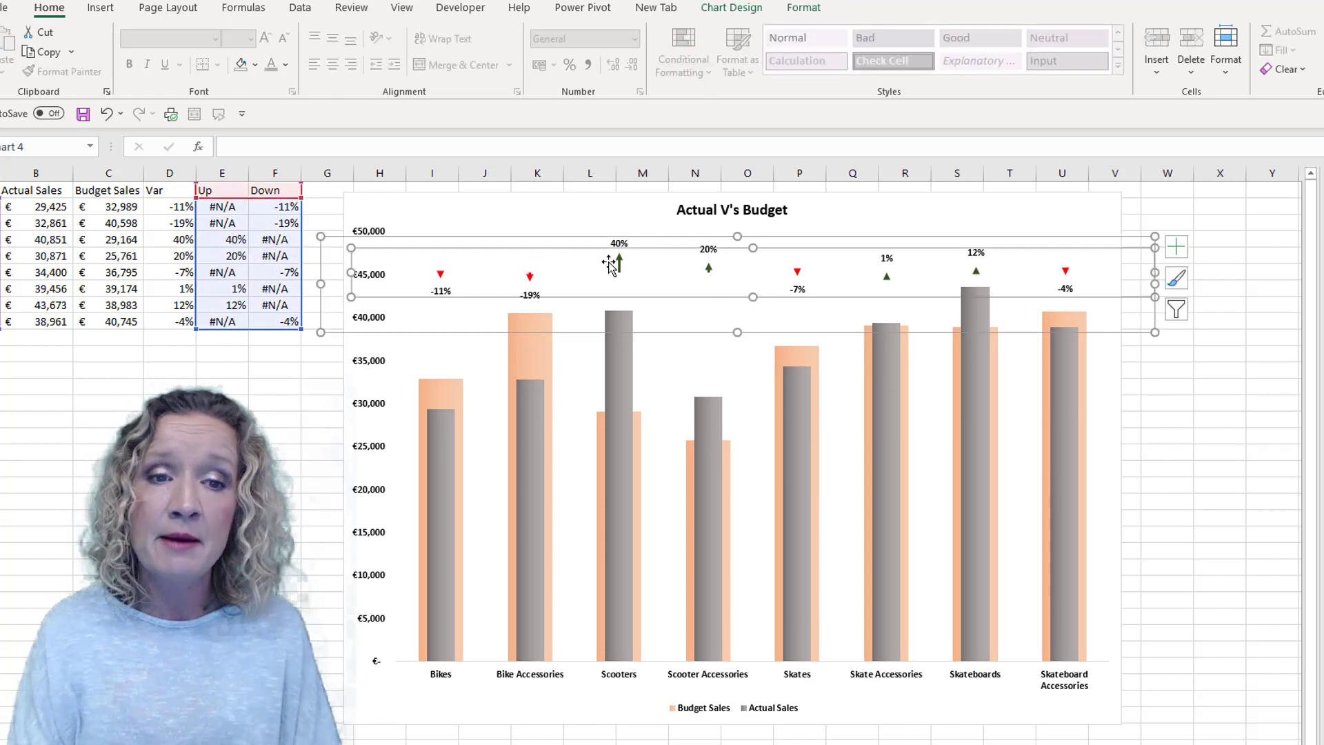
{"action": "right_click", "coordinate": [416, 210]}
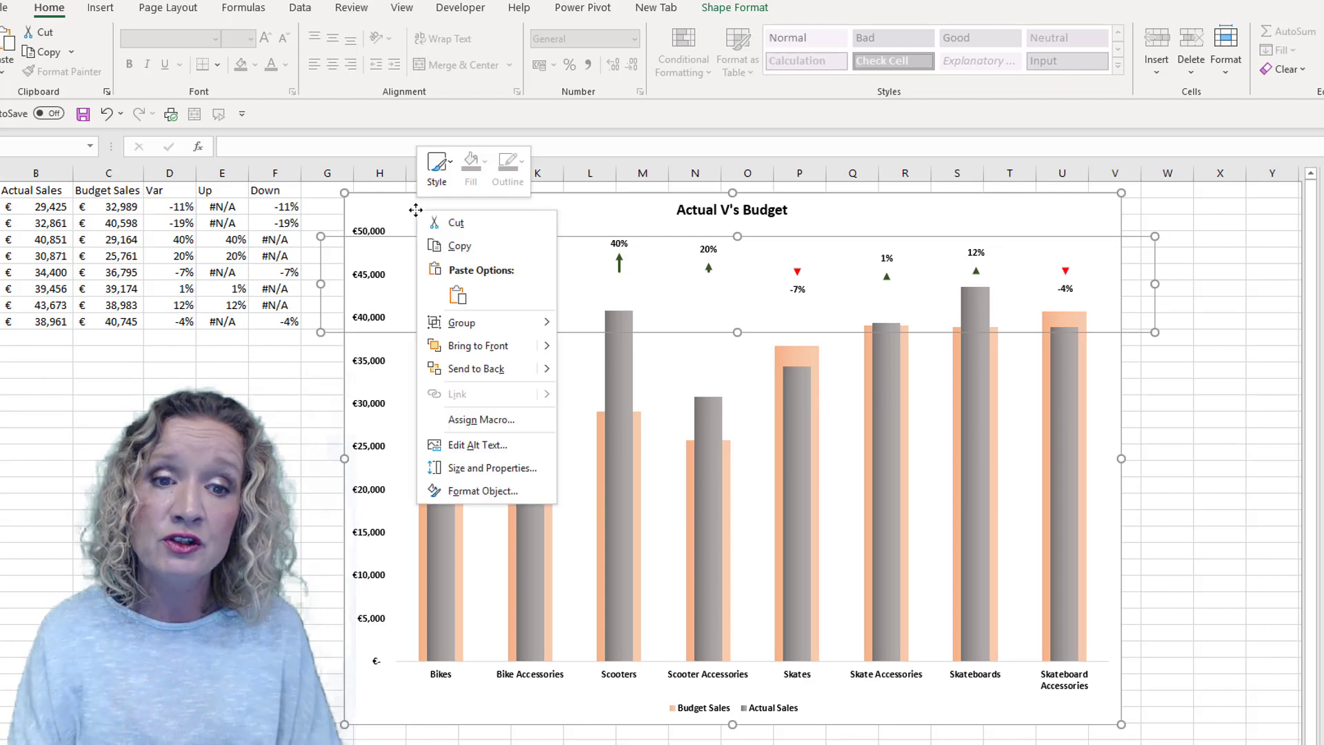
{"action": "mouse_move", "coordinate": [469, 323]}
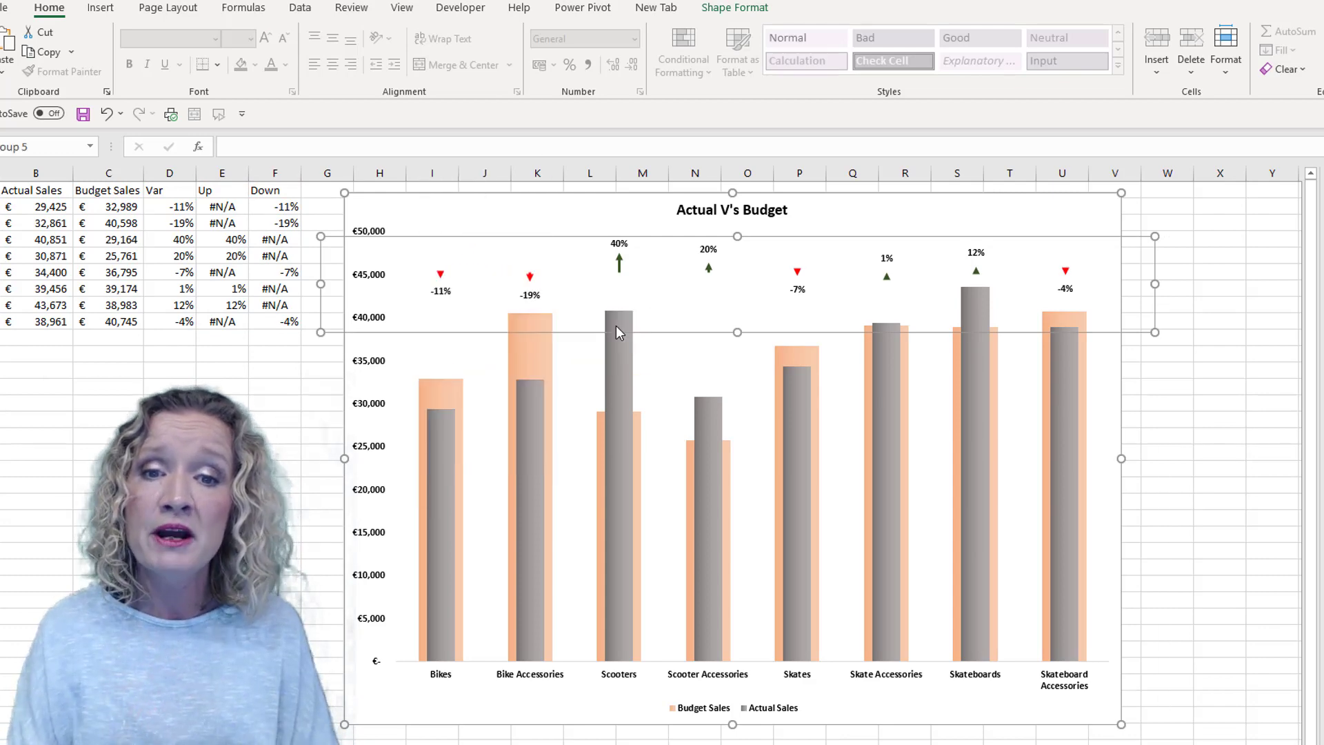
{"action": "left_click", "coordinate": [600, 324]}
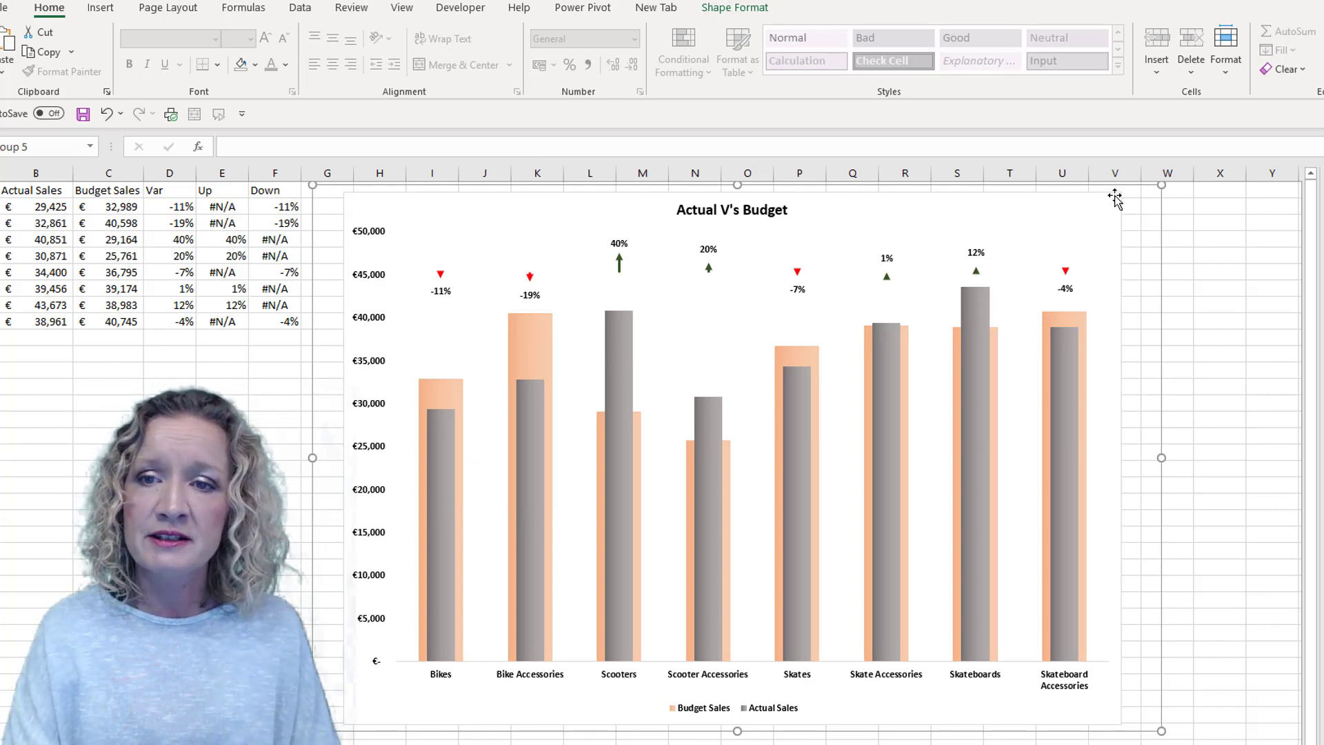
- Move the grouped chart slightly away from the data table, leaving it deselected
{"action": "left_click", "coordinate": [1145, 193]}
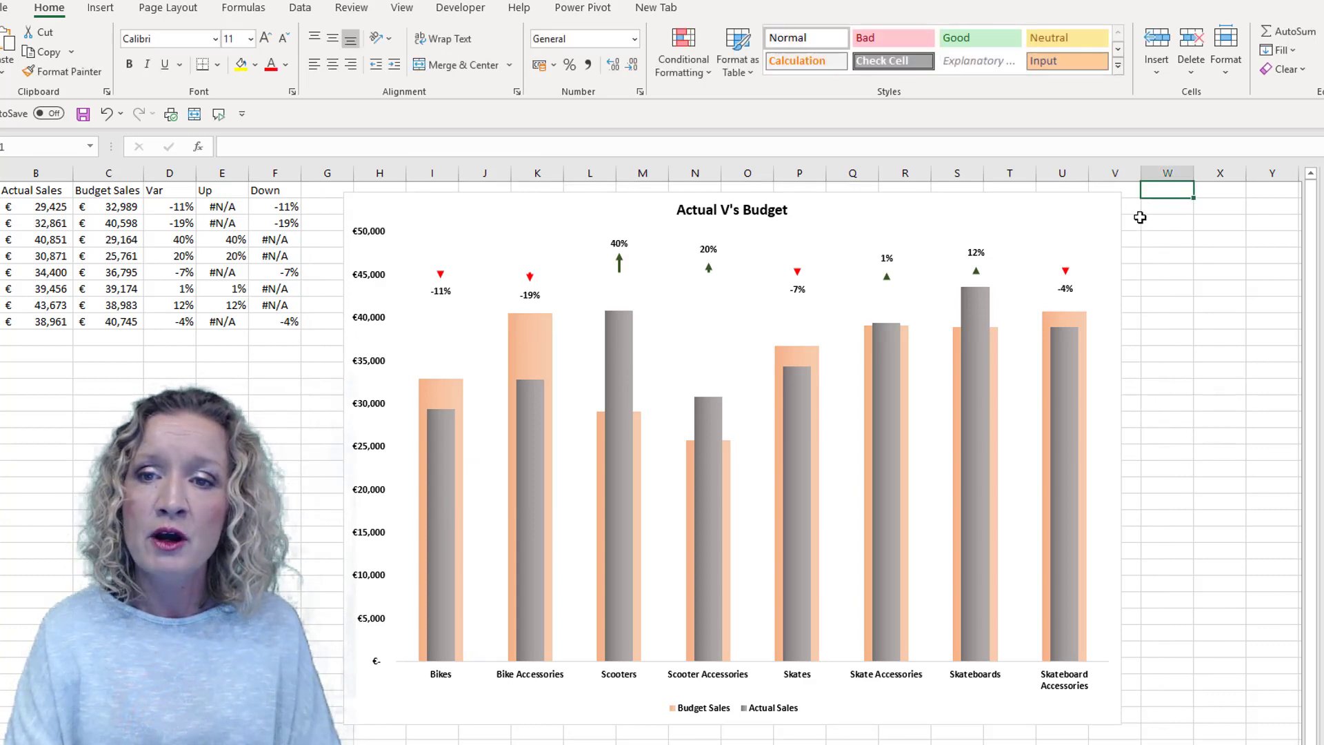
{"action": "left_click", "coordinate": [1114, 230]}
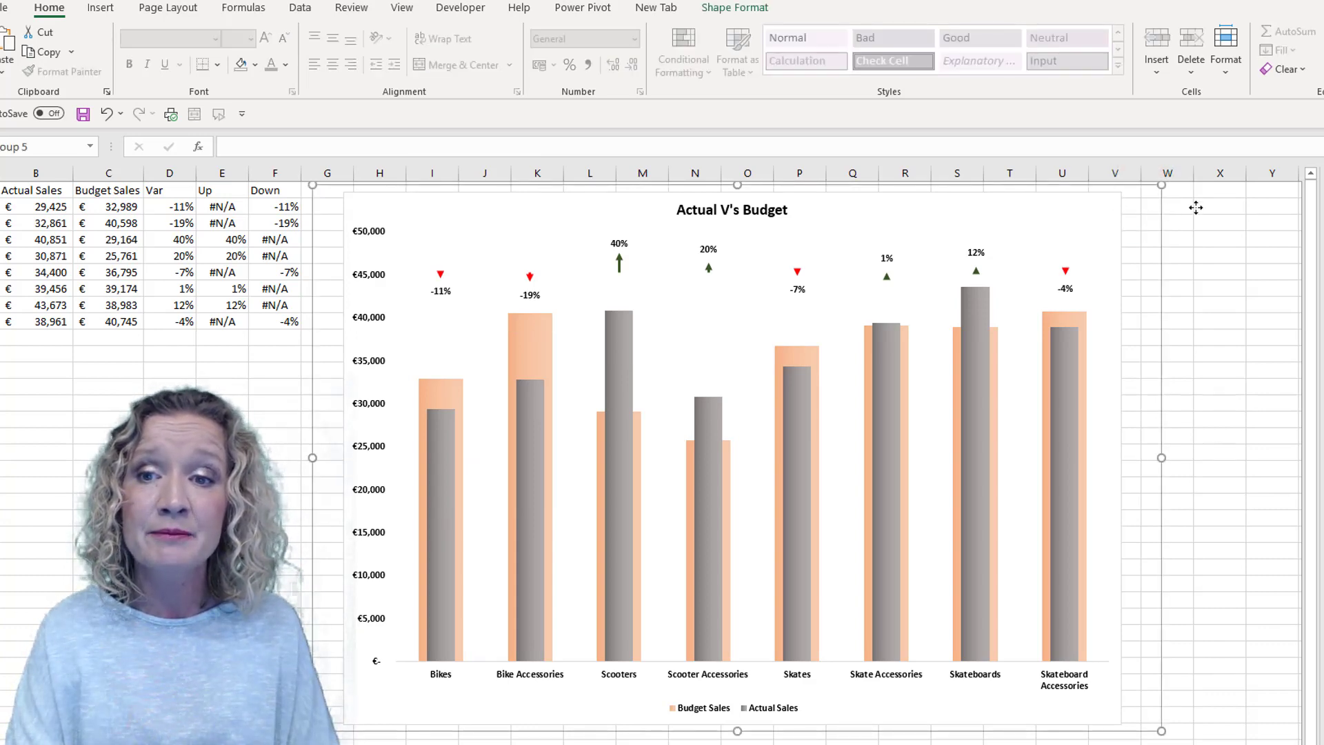
{"action": "mouse_move", "coordinate": [1194, 207]}
{"action": "left_mouse_down"}
{"action": "mouse_move", "coordinate": [1126, 328]}
{"action": "mouse_move", "coordinate": [1183, 205]}
{"action": "mouse_move", "coordinate": [1209, 230]}
{"action": "mouse_move", "coordinate": [1209, 211]}
{"action": "left_mouse_up"}
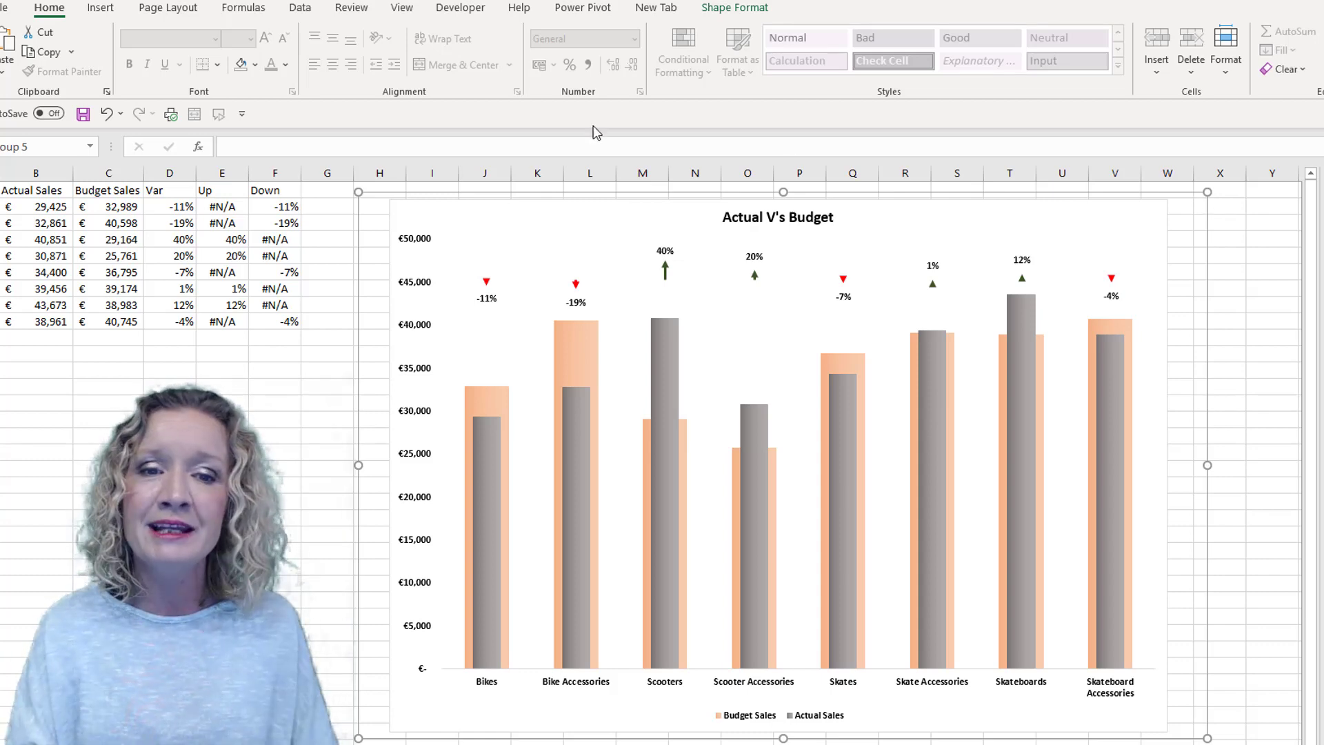
{"action": "left_click", "coordinate": [1262, 315]}
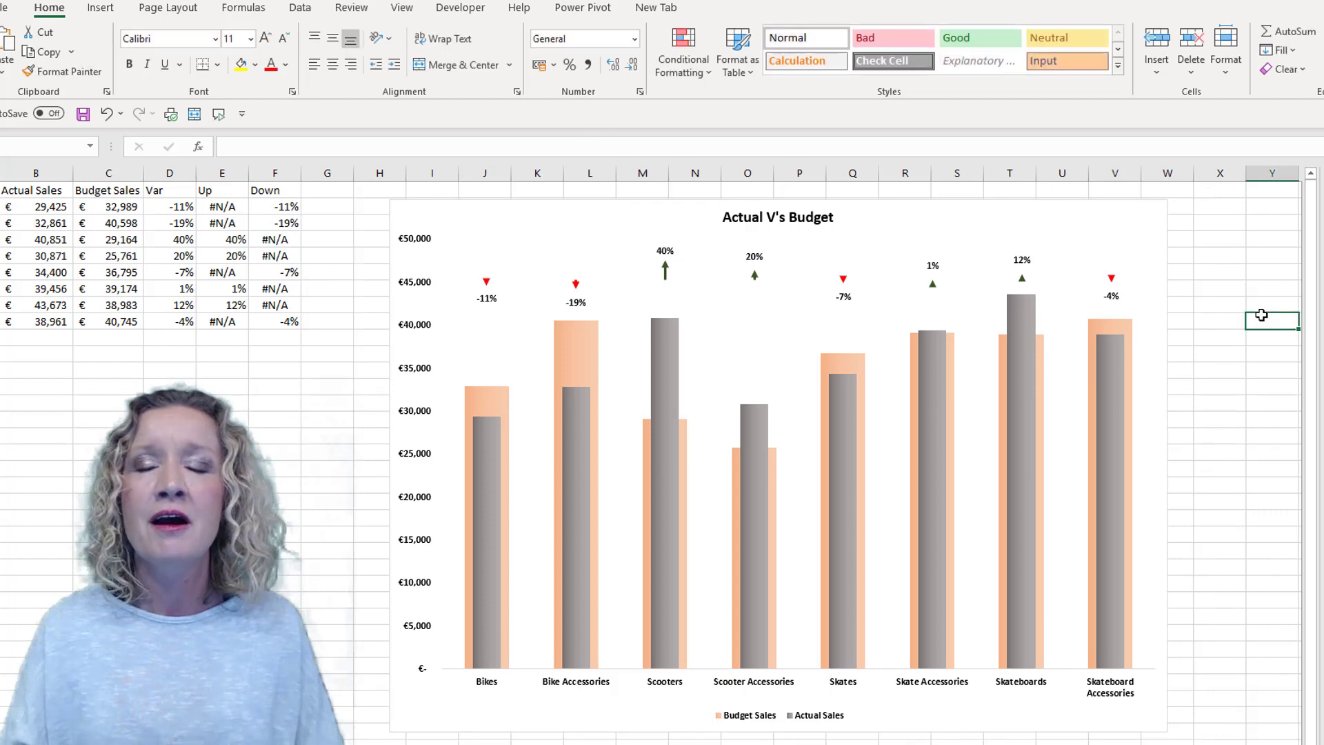